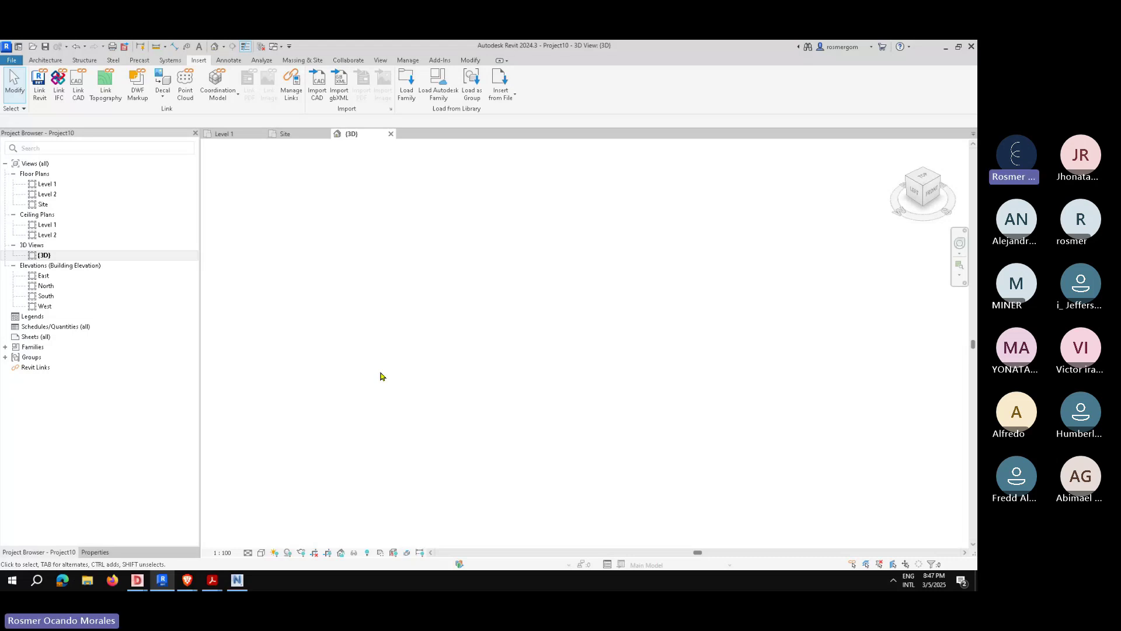
Step: Close the project's 3D, Level 1 and Site views, dismissing the save reminder, and enable the New Revit Home
click(391, 135)
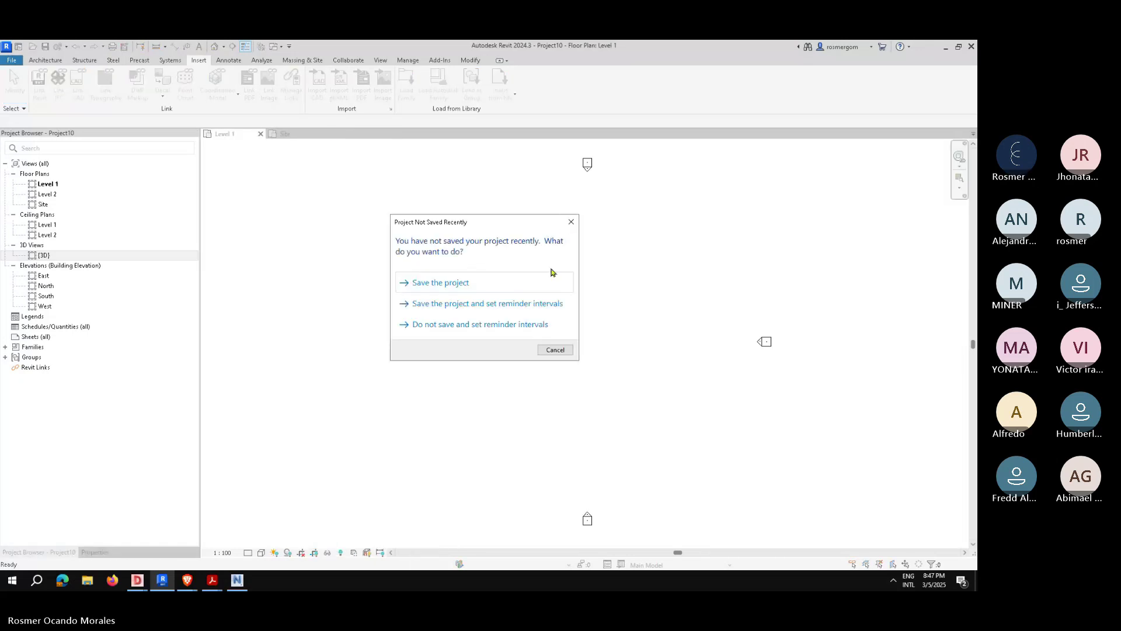
click(571, 222)
click(261, 134)
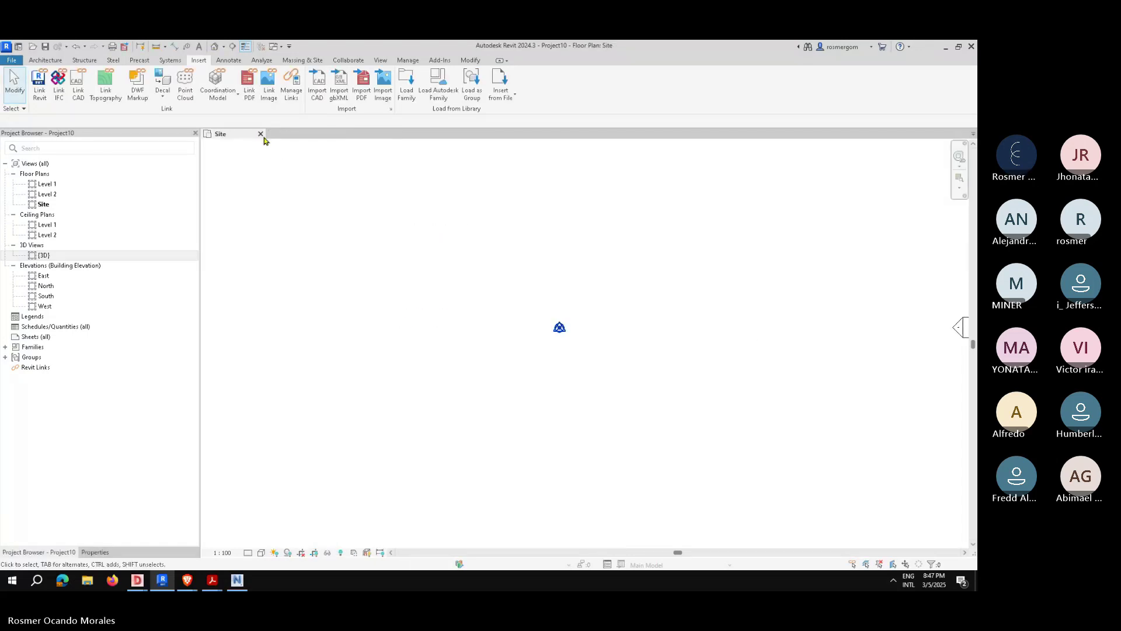
click(261, 134)
click(525, 310)
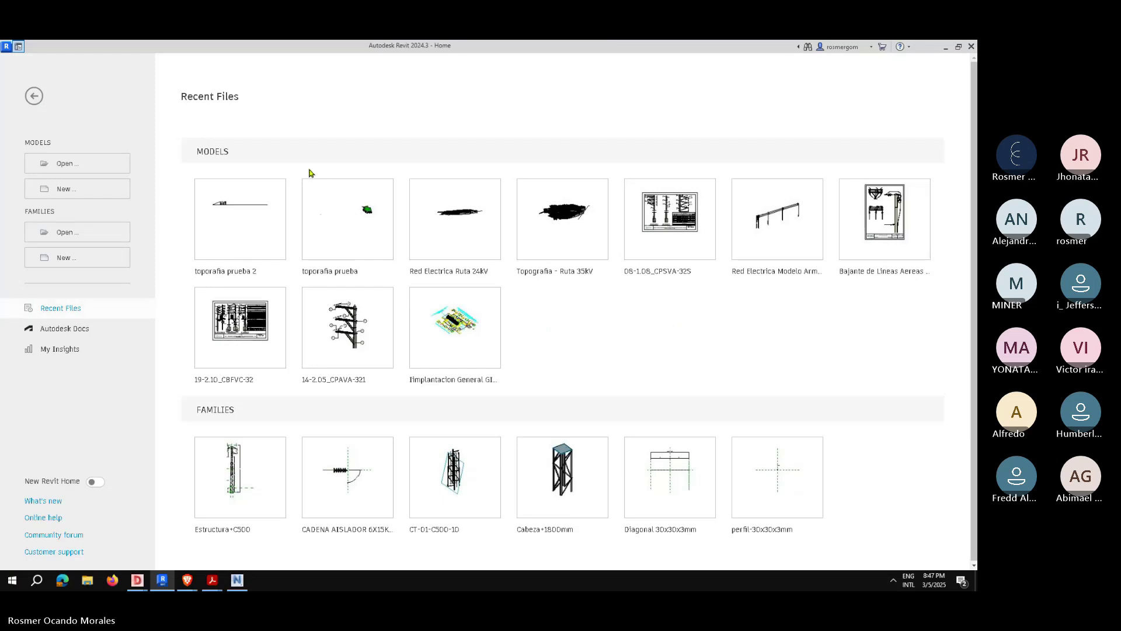
click(97, 484)
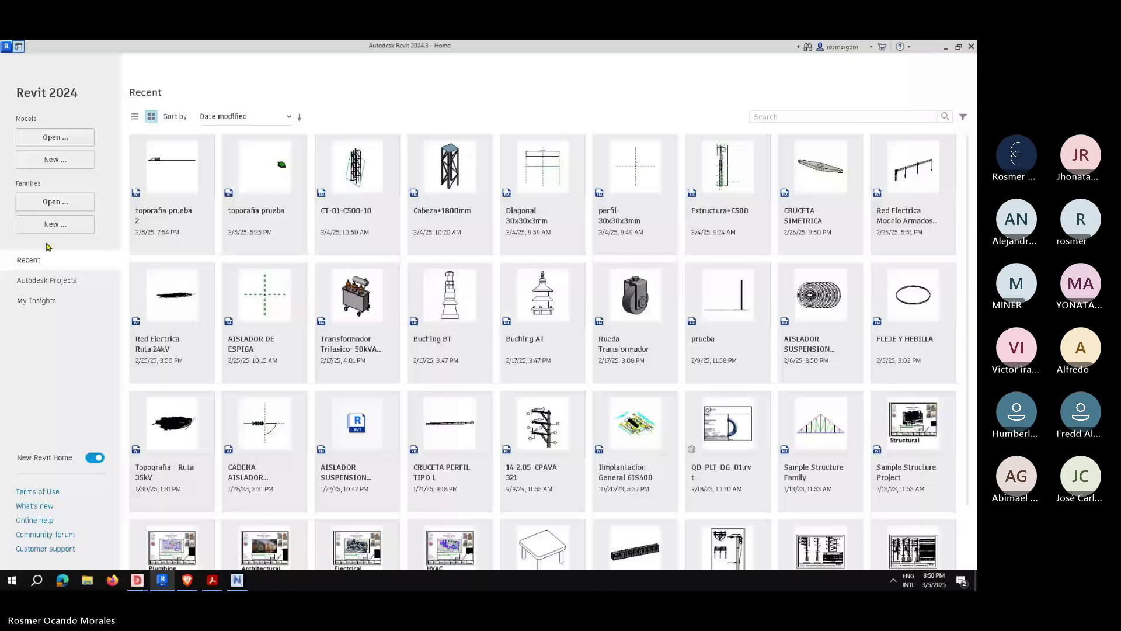
Step: Start a new family and browse to the English folder of family templates
click(57, 225)
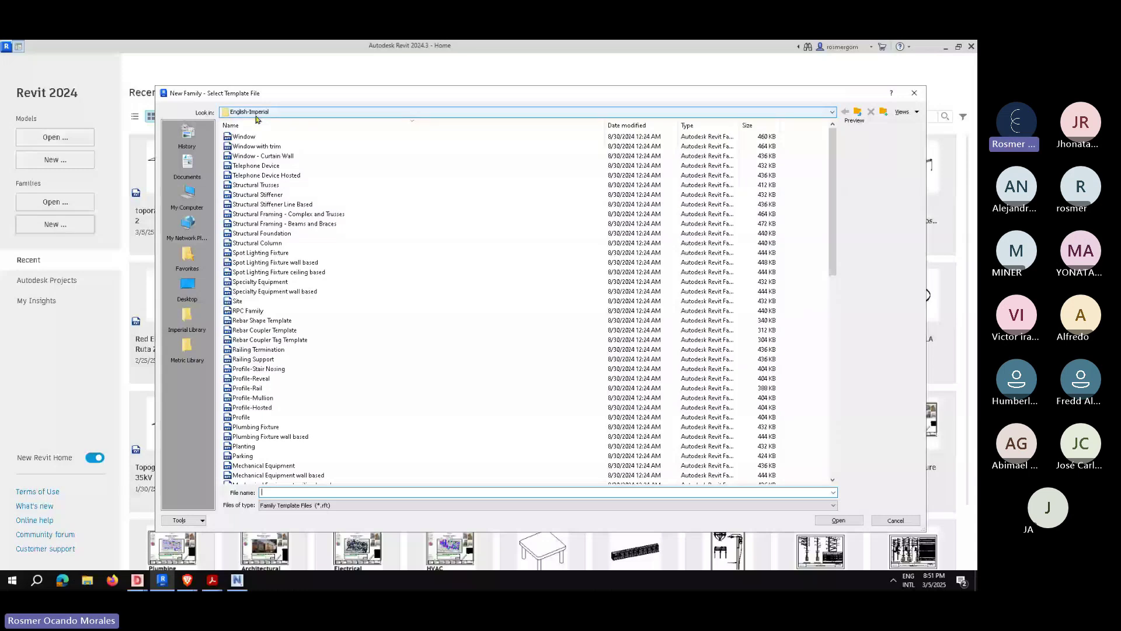
click(256, 117)
click(251, 153)
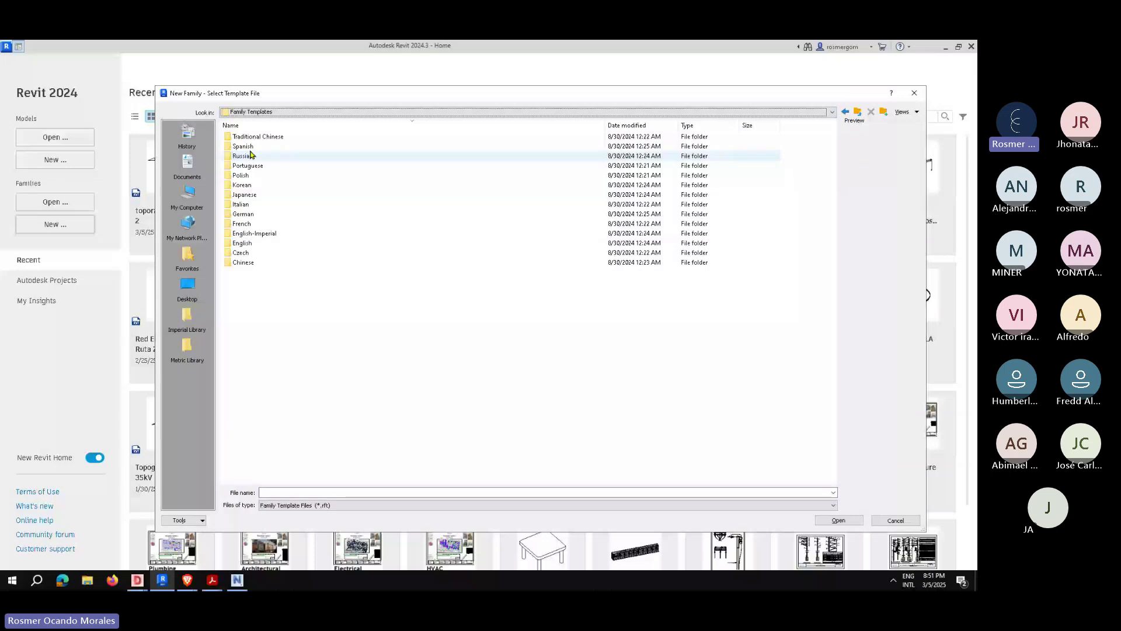
double_click(255, 243)
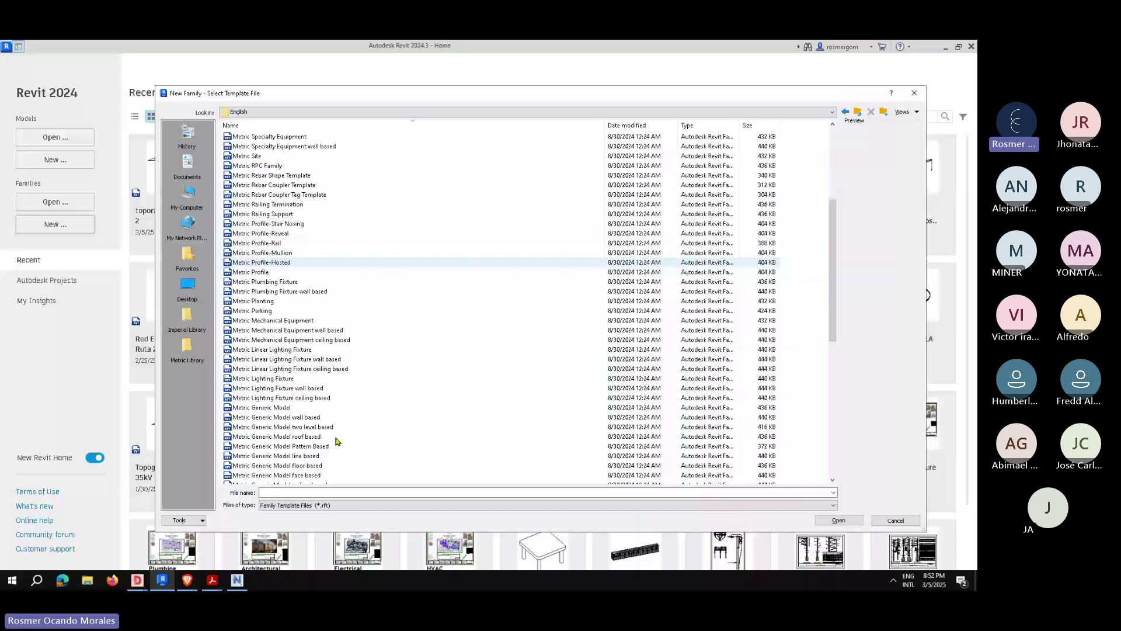
Step: Look through the metric family templates and create the family from the Metric Generic Model template
scroll(337, 441, down, 7)
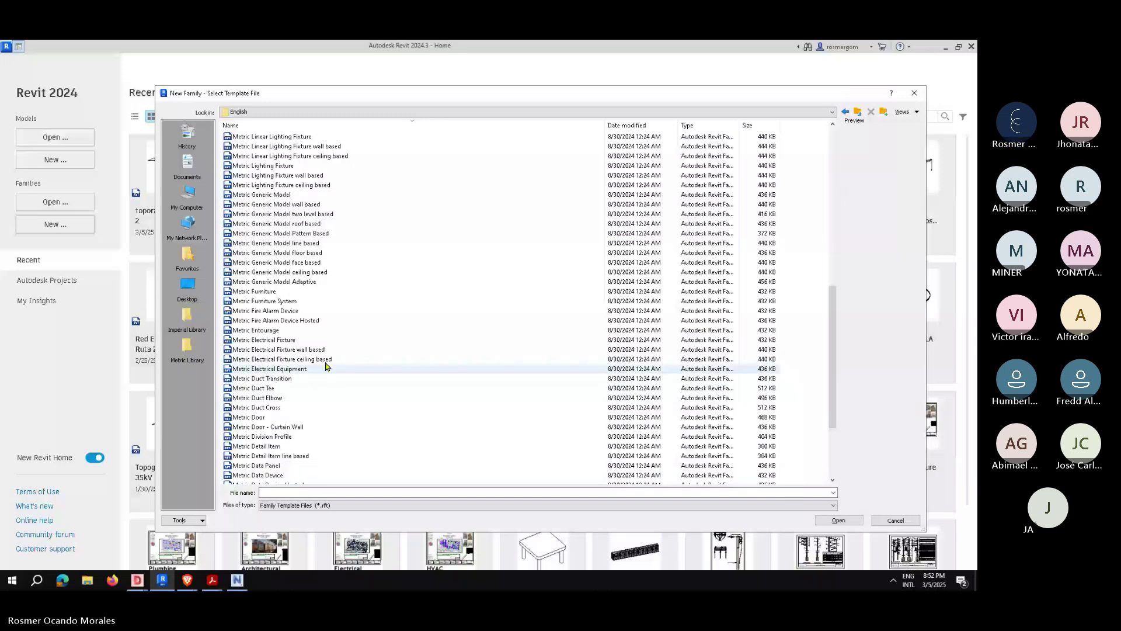
click(274, 418)
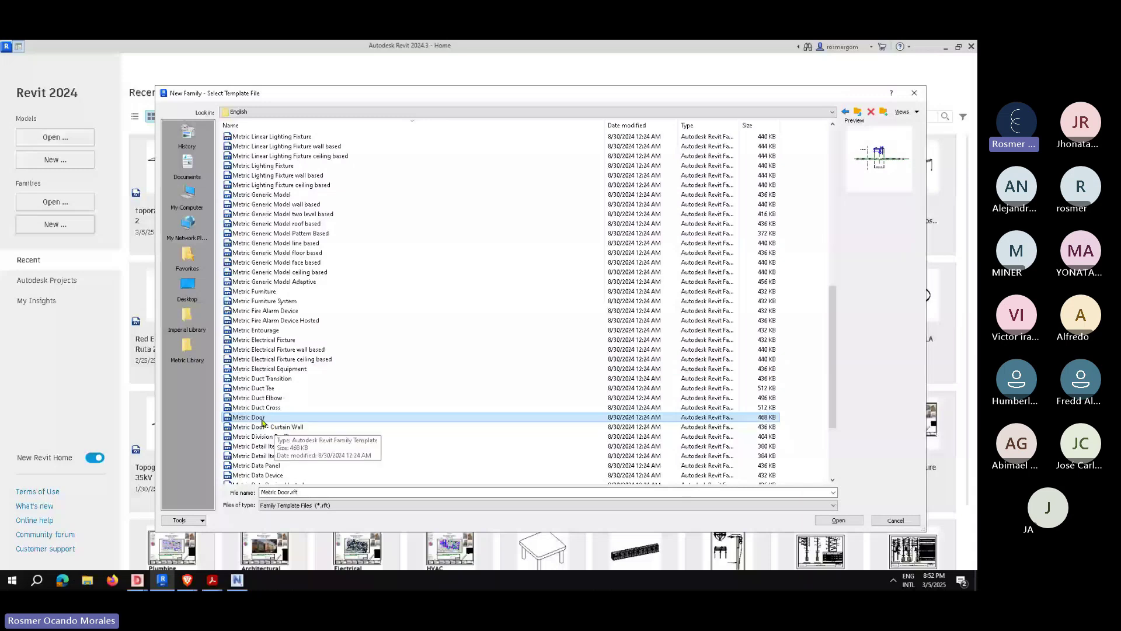
scroll(284, 263, up, 13)
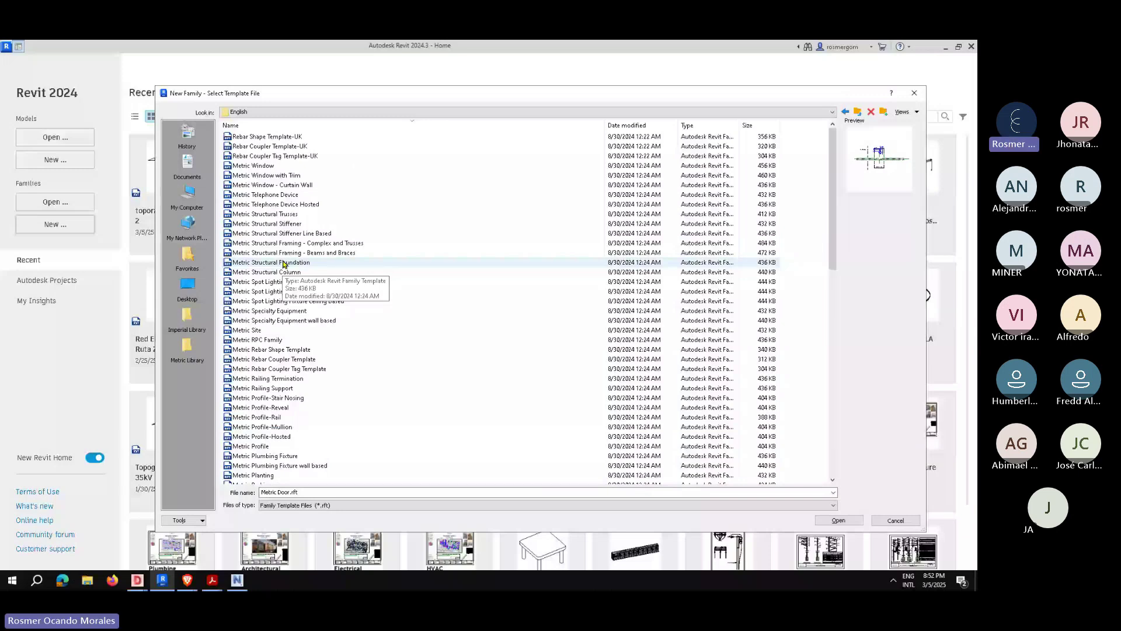
scroll(325, 367, down, 6)
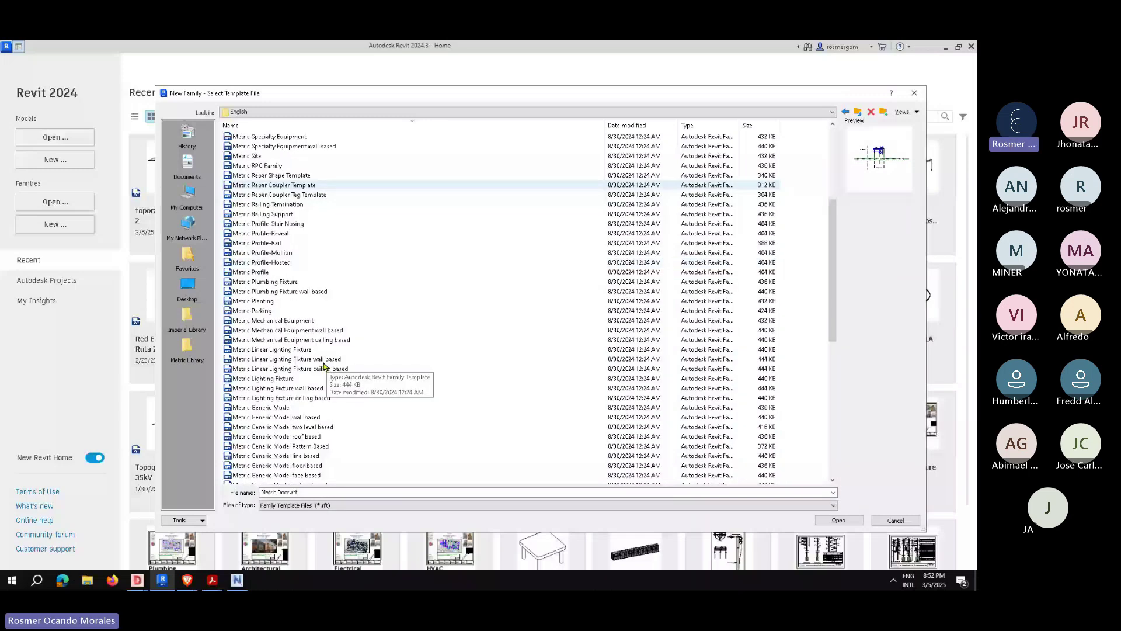
click(294, 408)
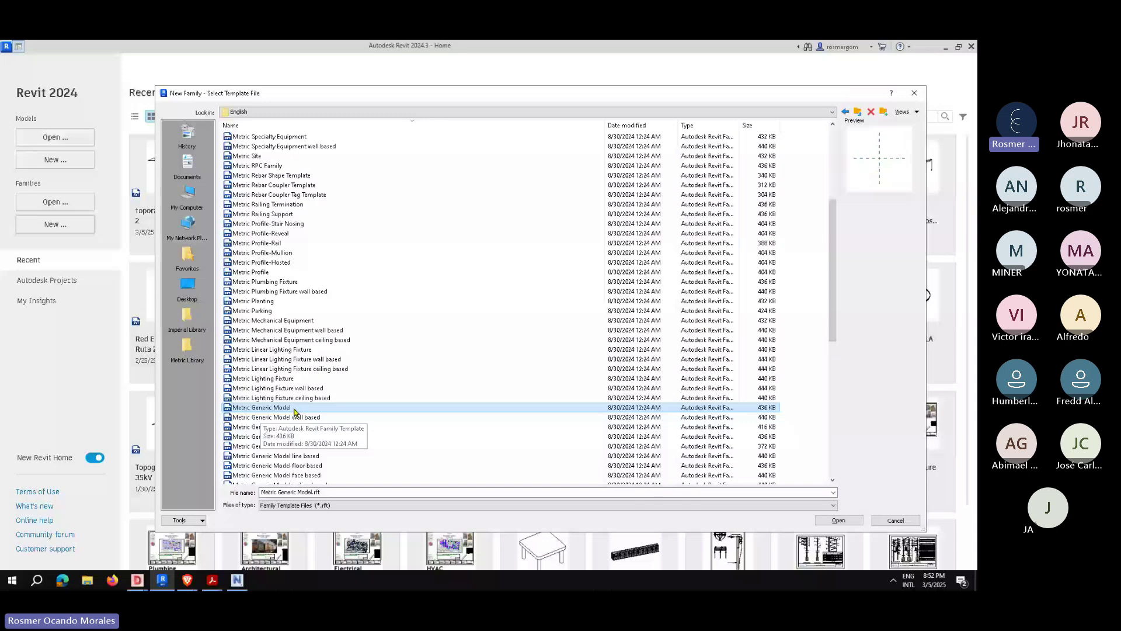
scroll(294, 412, down, 4)
click(301, 437)
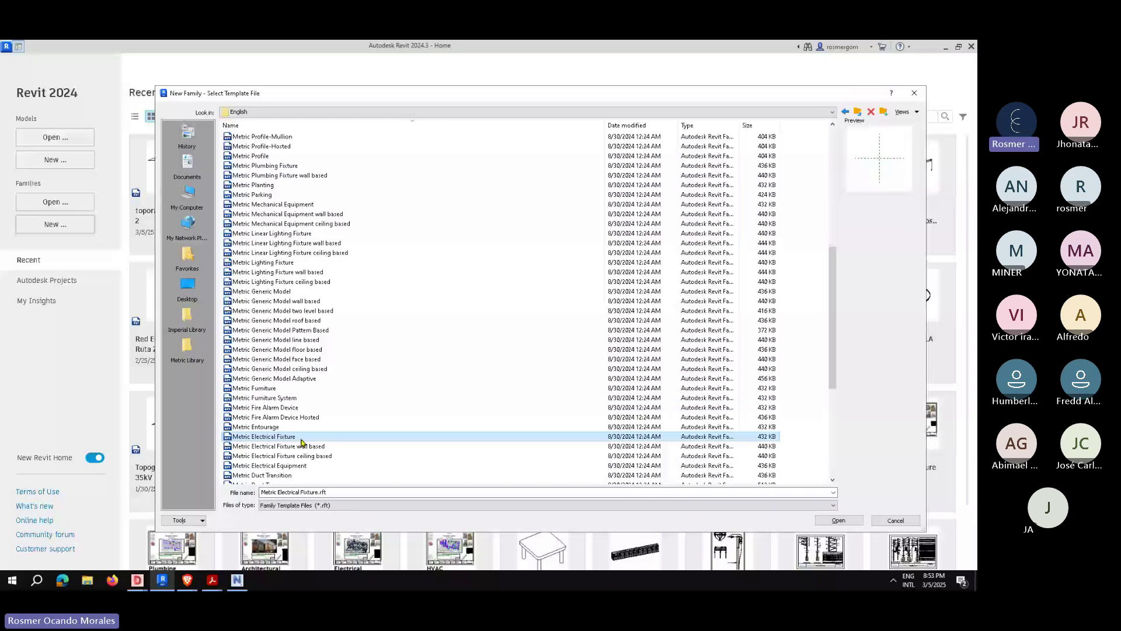
click(295, 466)
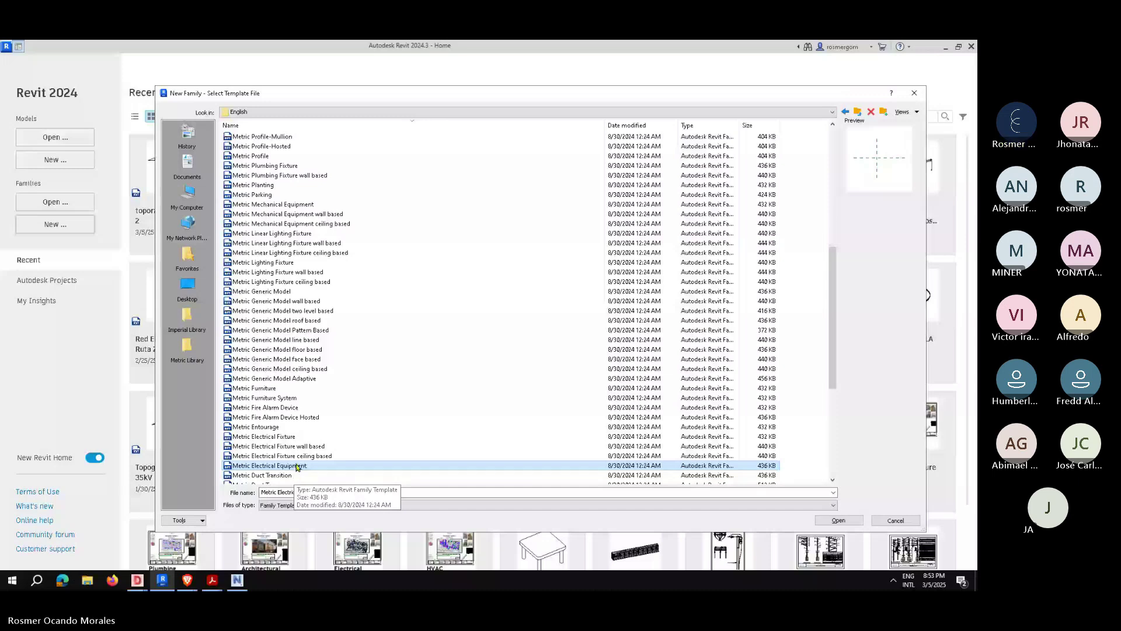
scroll(329, 420, down, 4)
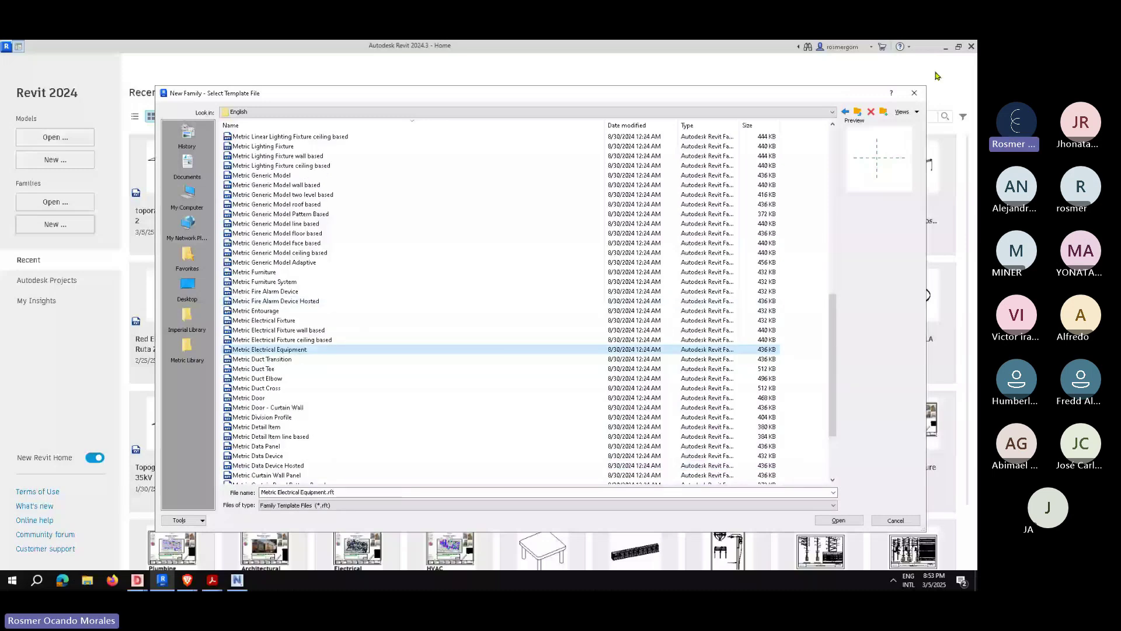
double_click(274, 176)
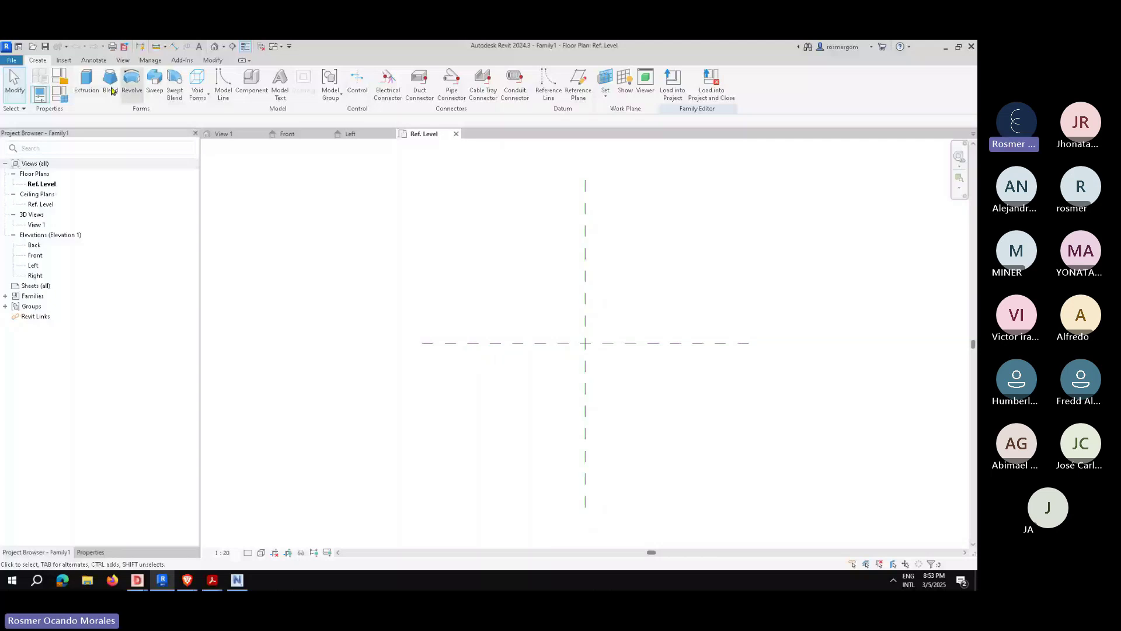
click(63, 60)
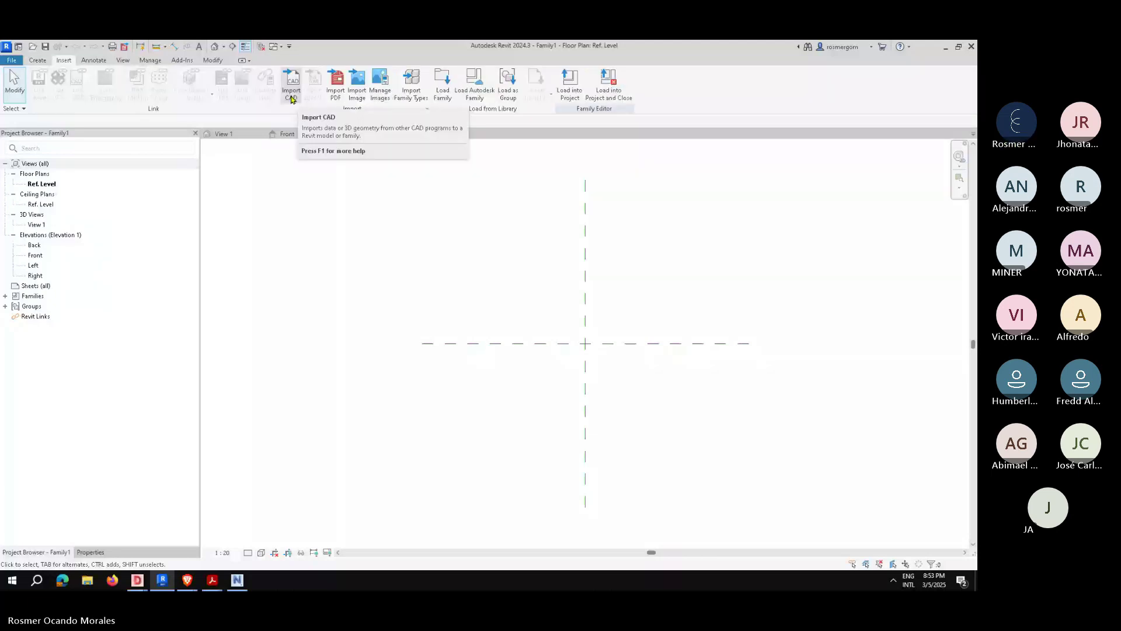
click(291, 94)
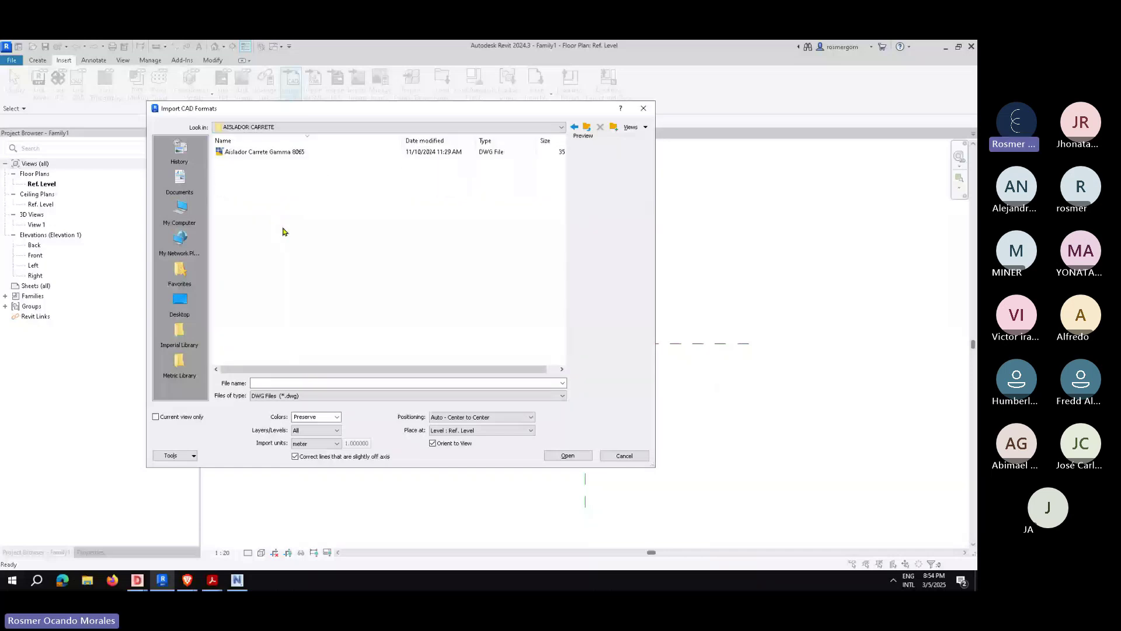
key(Down)
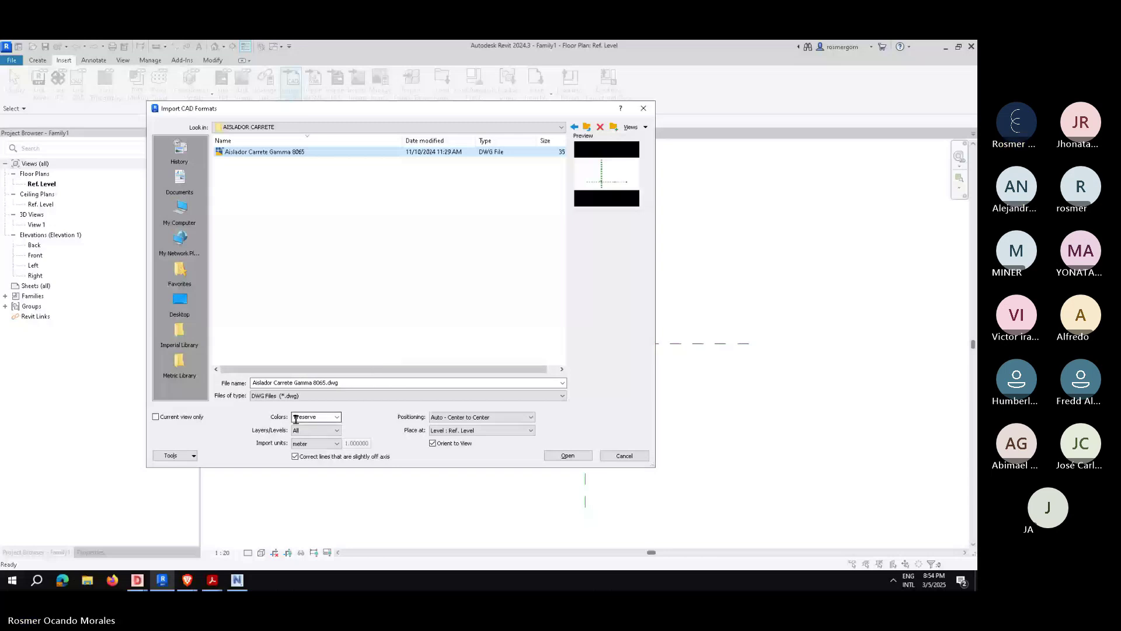
key(Escape)
Step: Import Aislador Carrete Gamma 8065.dwg in millimetres with manual positioning, placing it in the Ref. Level plan beside the vertical reference plane
click(292, 94)
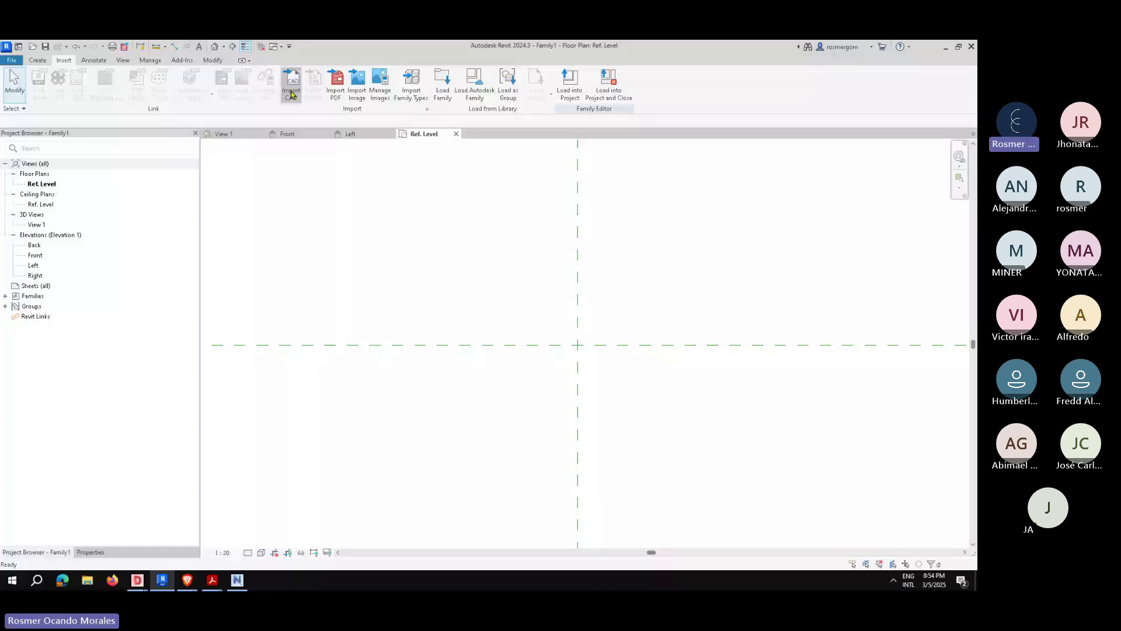
click(275, 153)
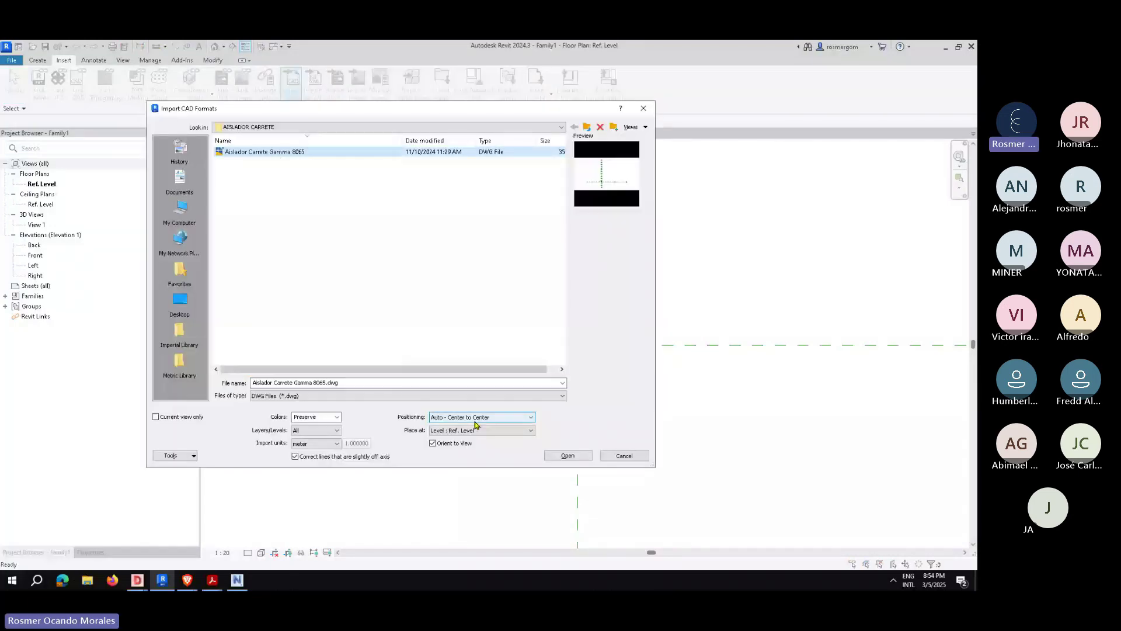
click(315, 443)
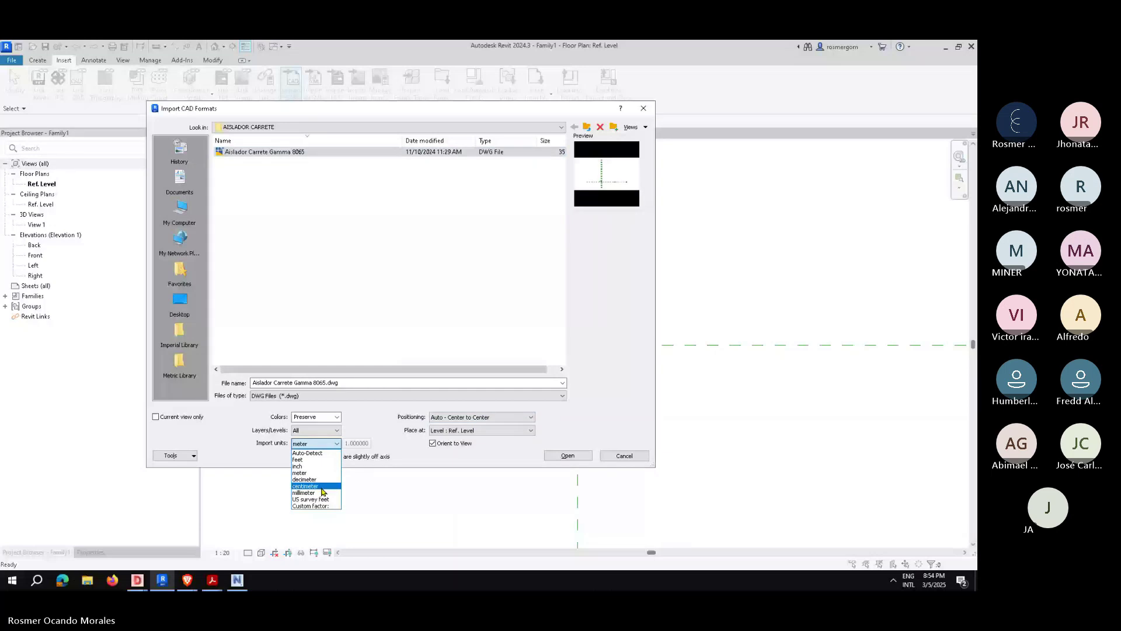
click(323, 492)
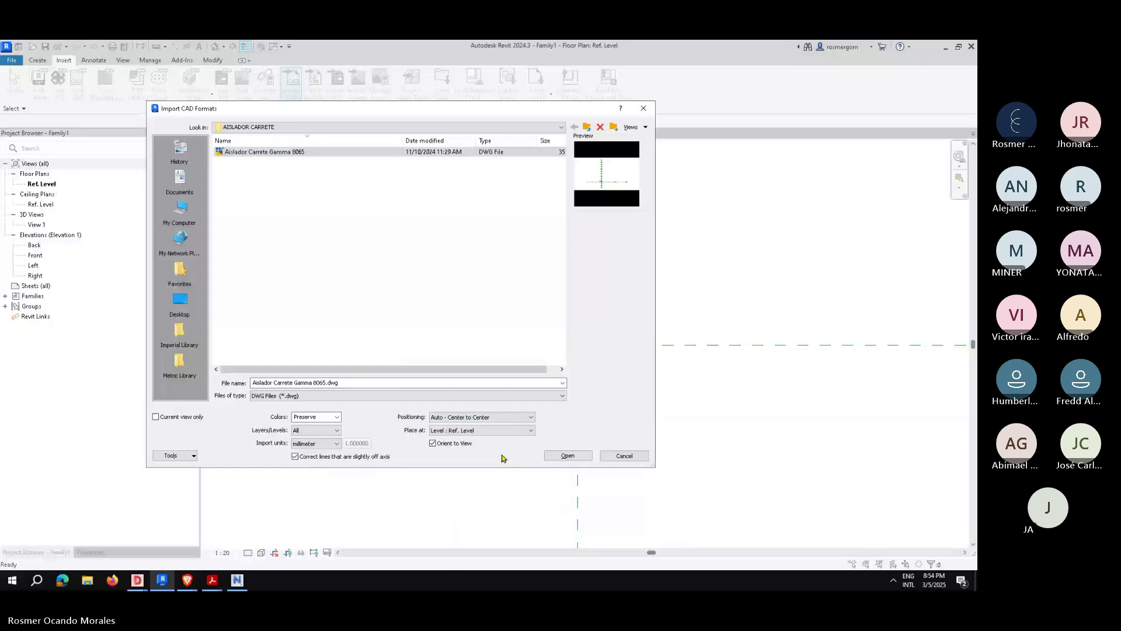
click(489, 418)
click(485, 438)
click(559, 461)
click(559, 456)
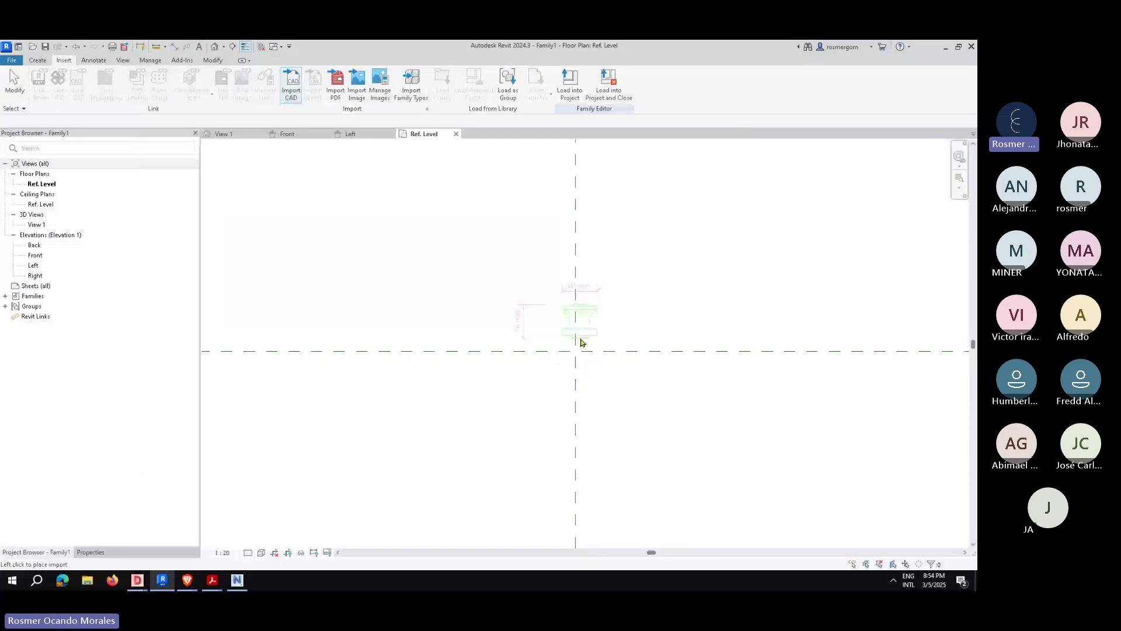
scroll(580, 343, up, 3)
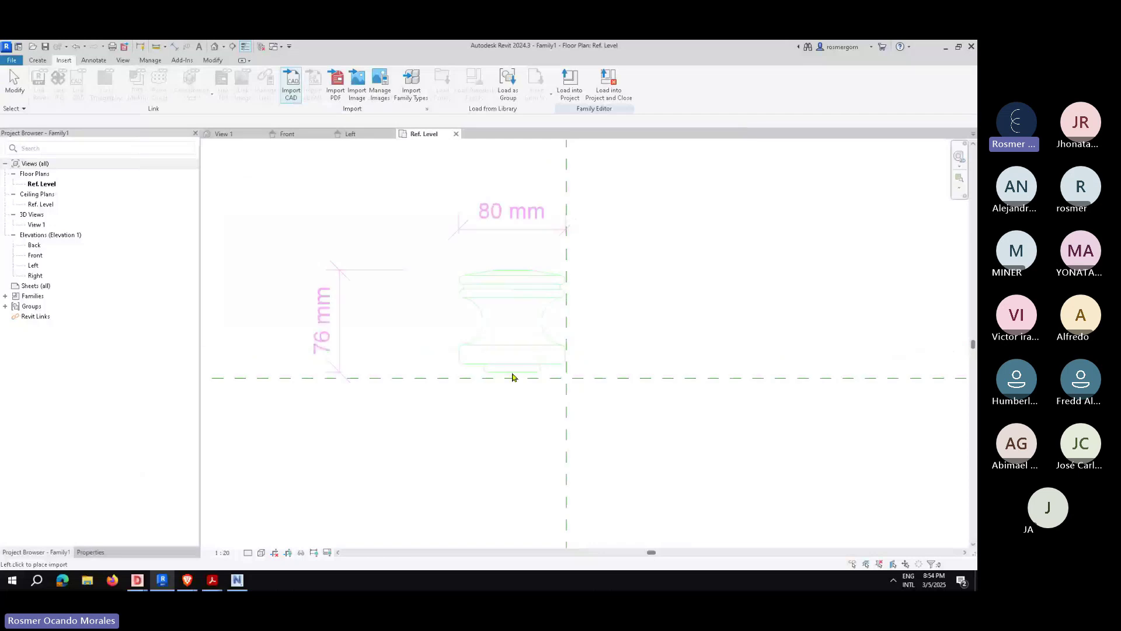
click(480, 375)
scroll(479, 282, up, 1)
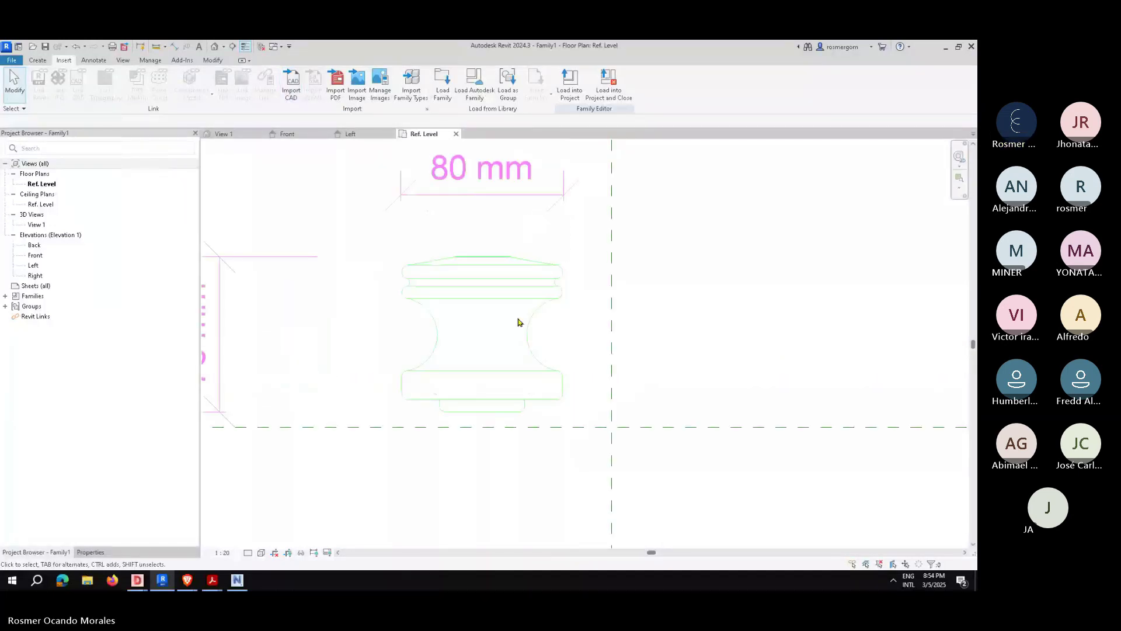
scroll(518, 320, down, 1)
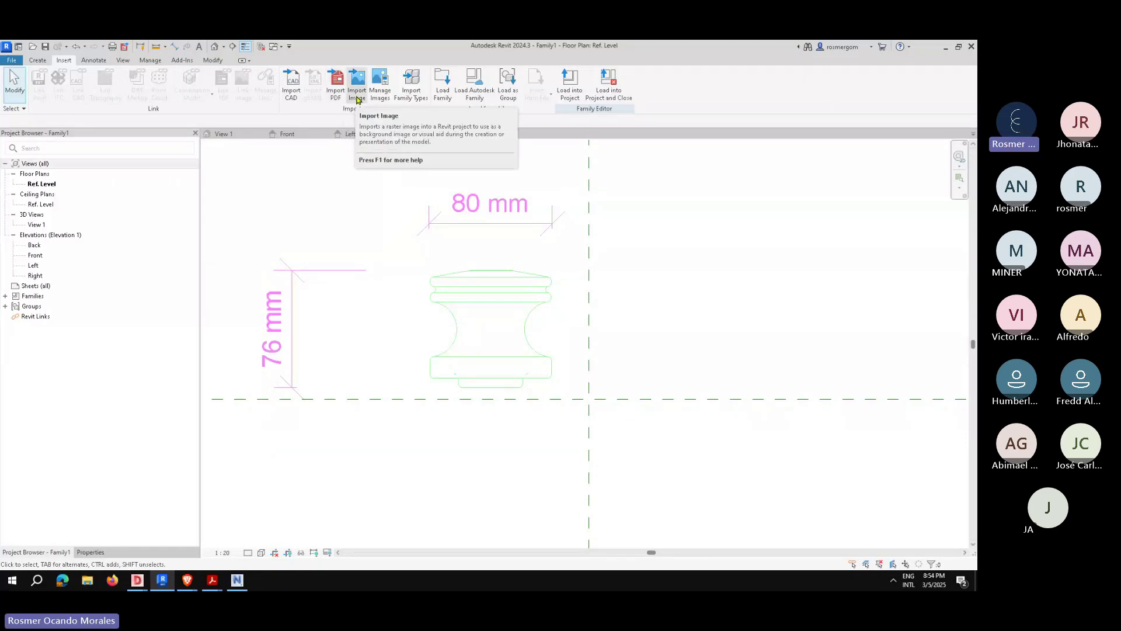
Step: Delete the imported insulator drawing from the Ref. Level plan
click(441, 228)
key(Delete)
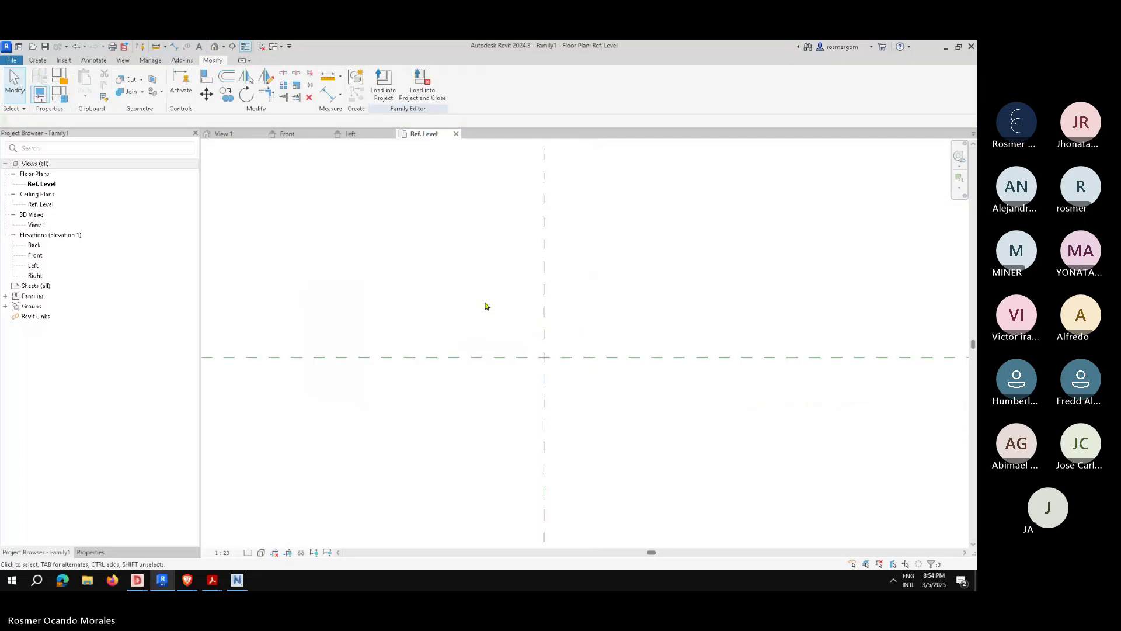
scroll(596, 318, down, 3)
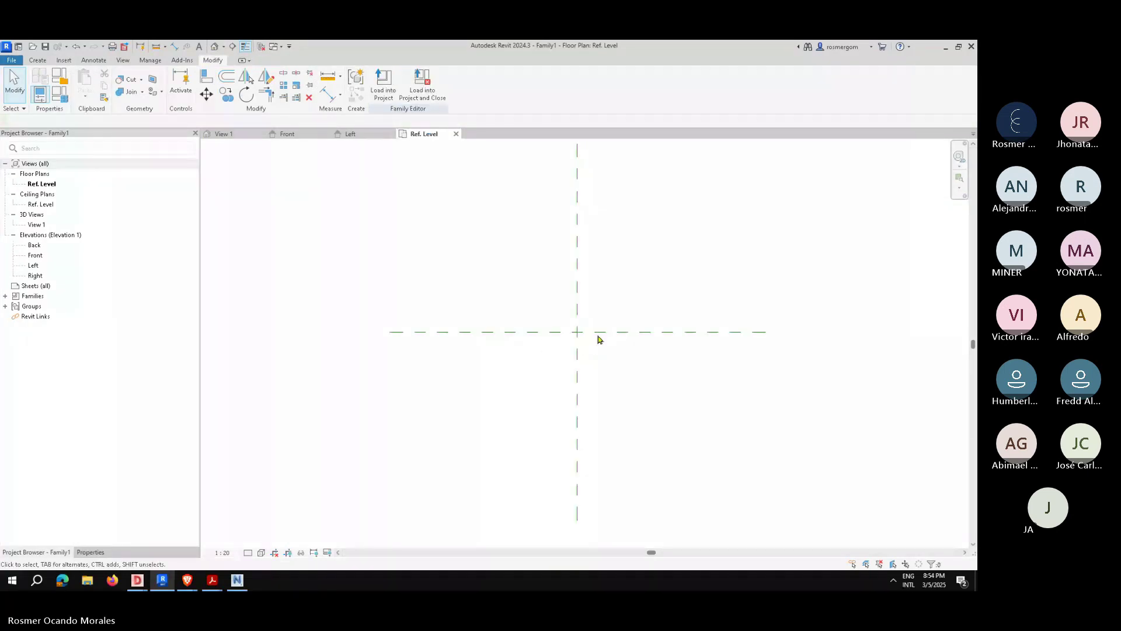
scroll(599, 340, down, 2)
middle_drag(600, 339, 716, 383)
Step: Open the 3D view View 1 and inspect the placement and orientation of the imported drawings
click(35, 206)
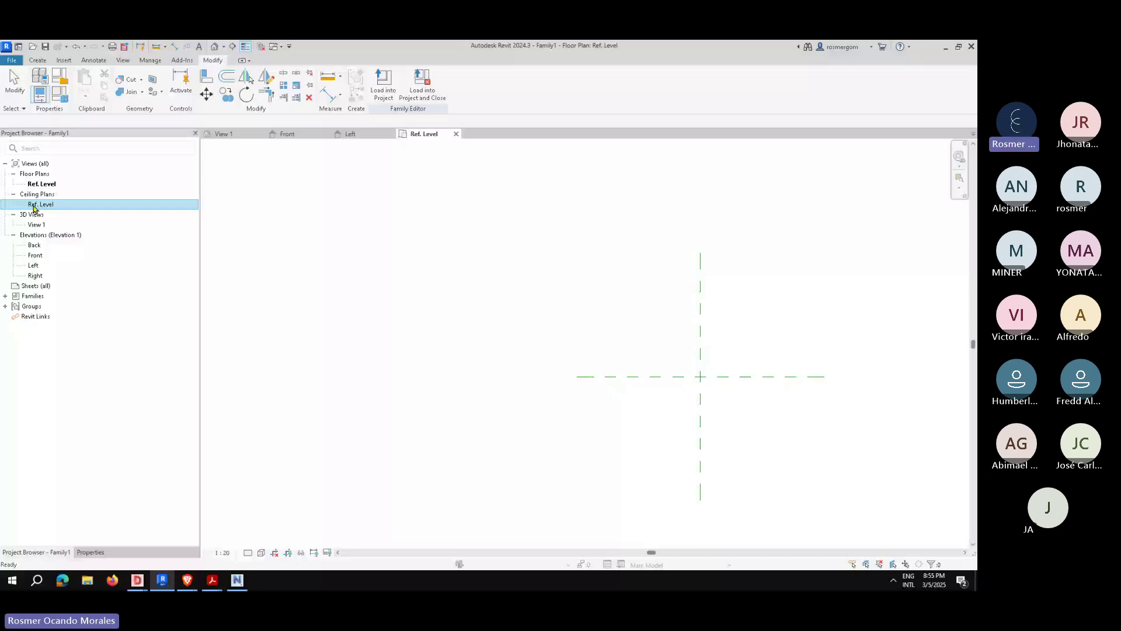
double_click(37, 225)
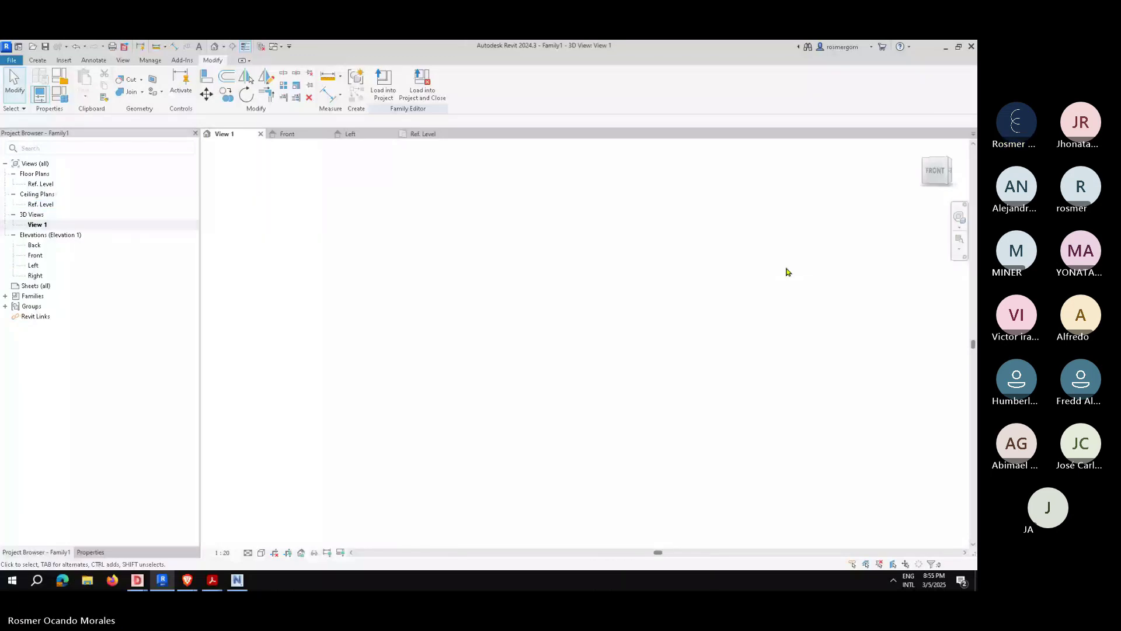
drag(787, 269, 269, 308)
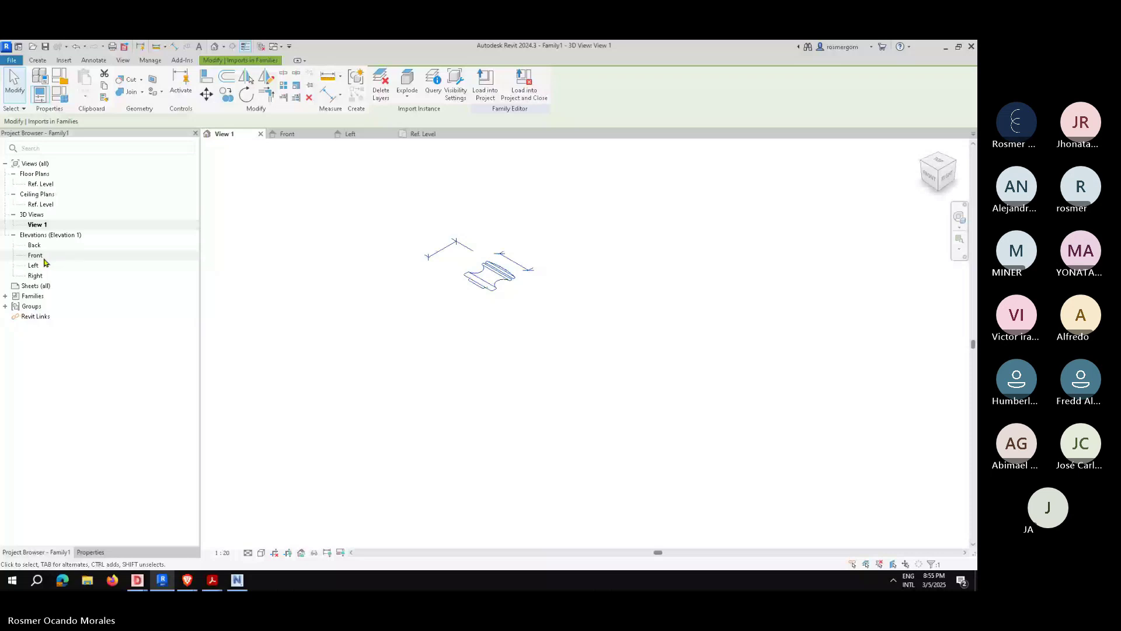
click(931, 183)
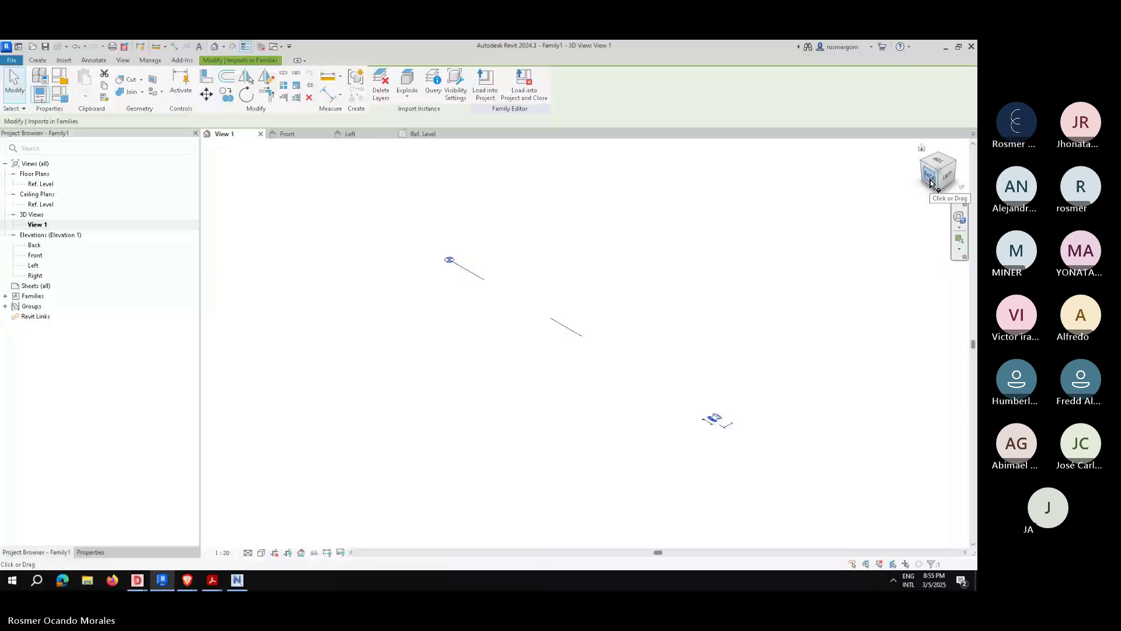
click(73, 285)
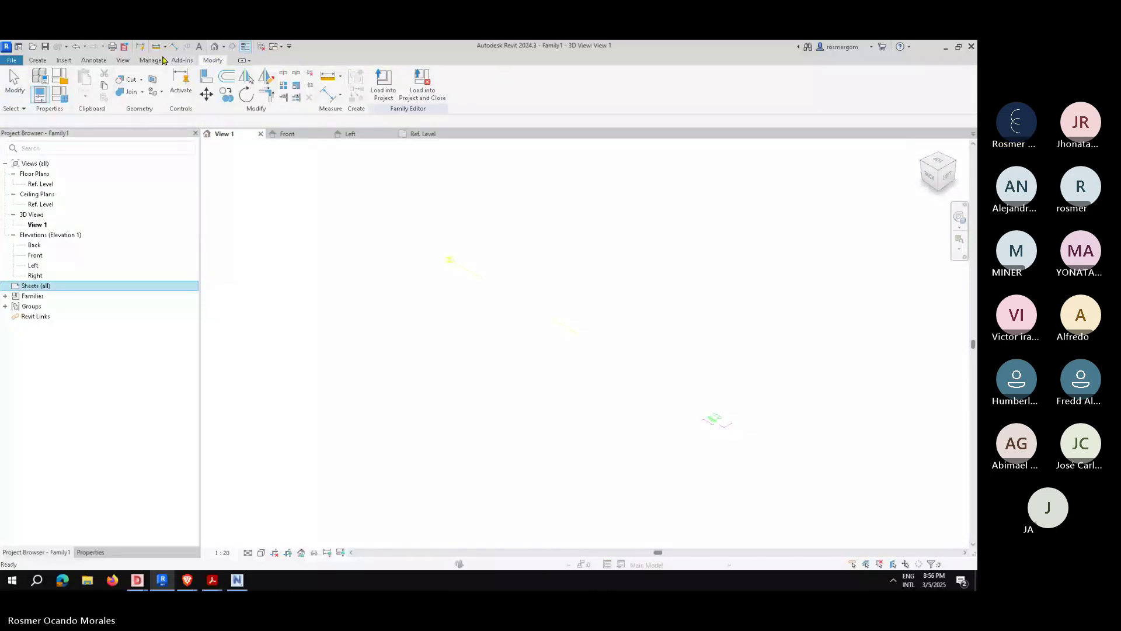
click(37, 60)
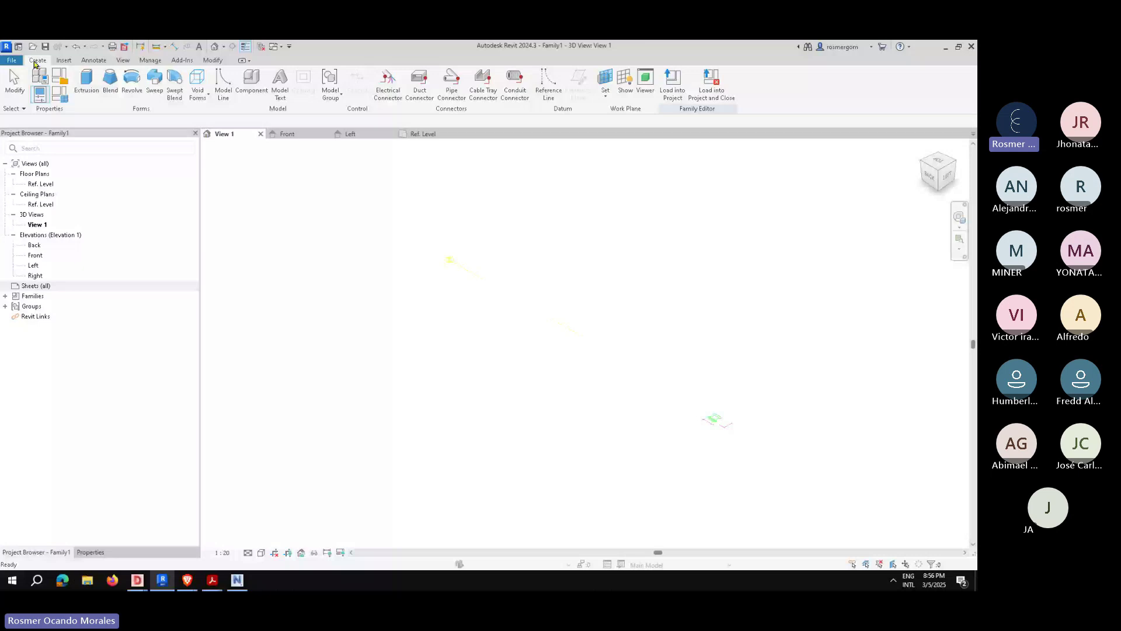
click(63, 62)
click(92, 62)
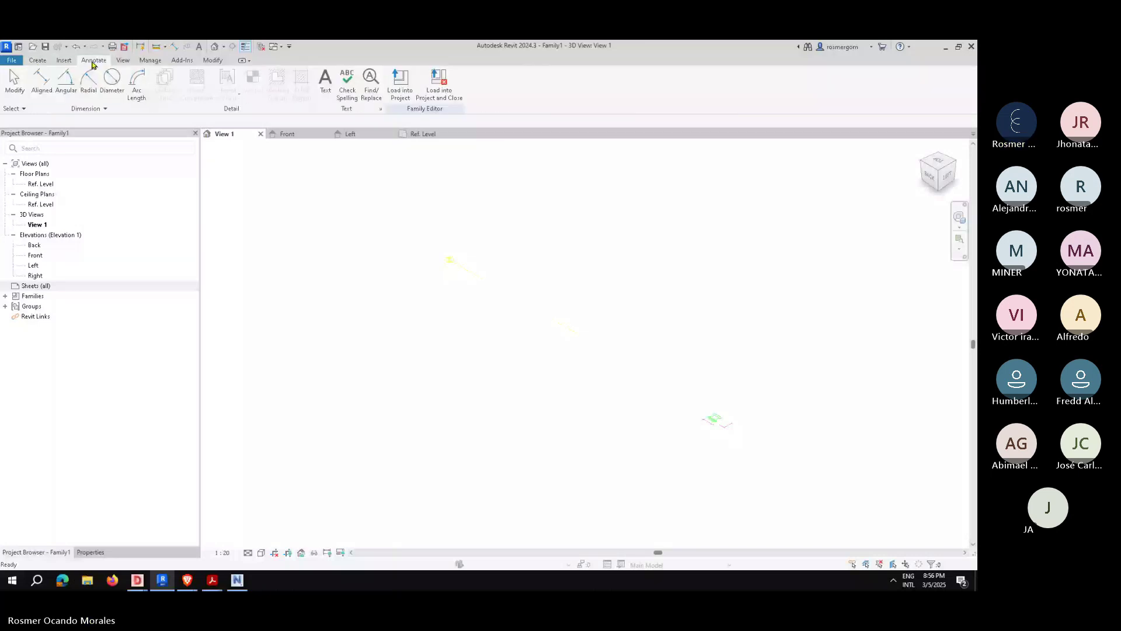
click(150, 61)
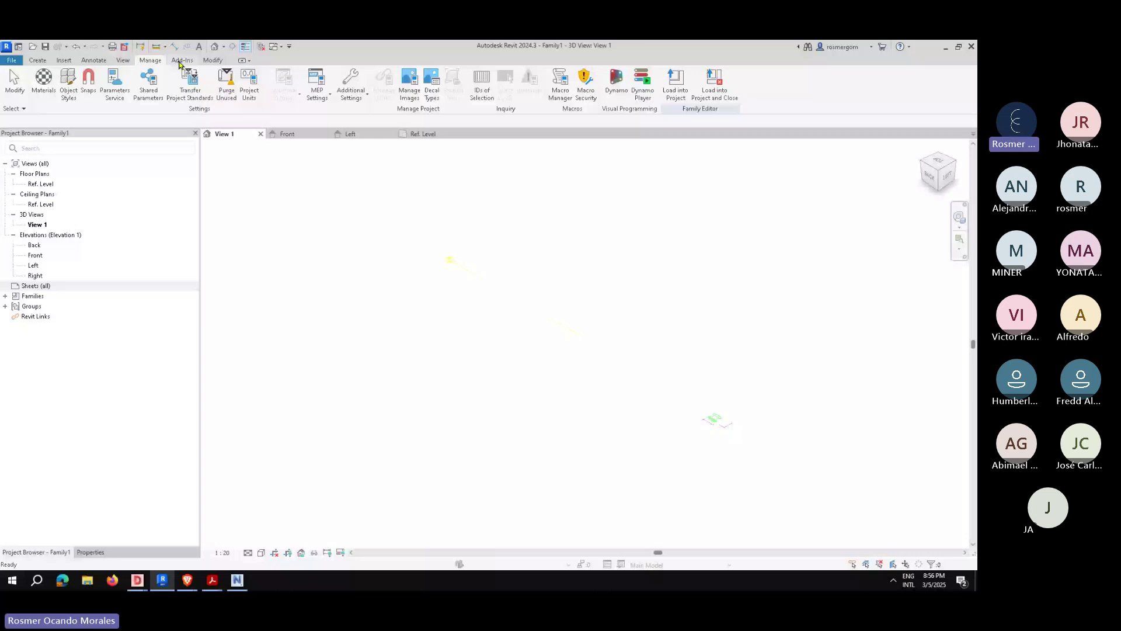
click(212, 60)
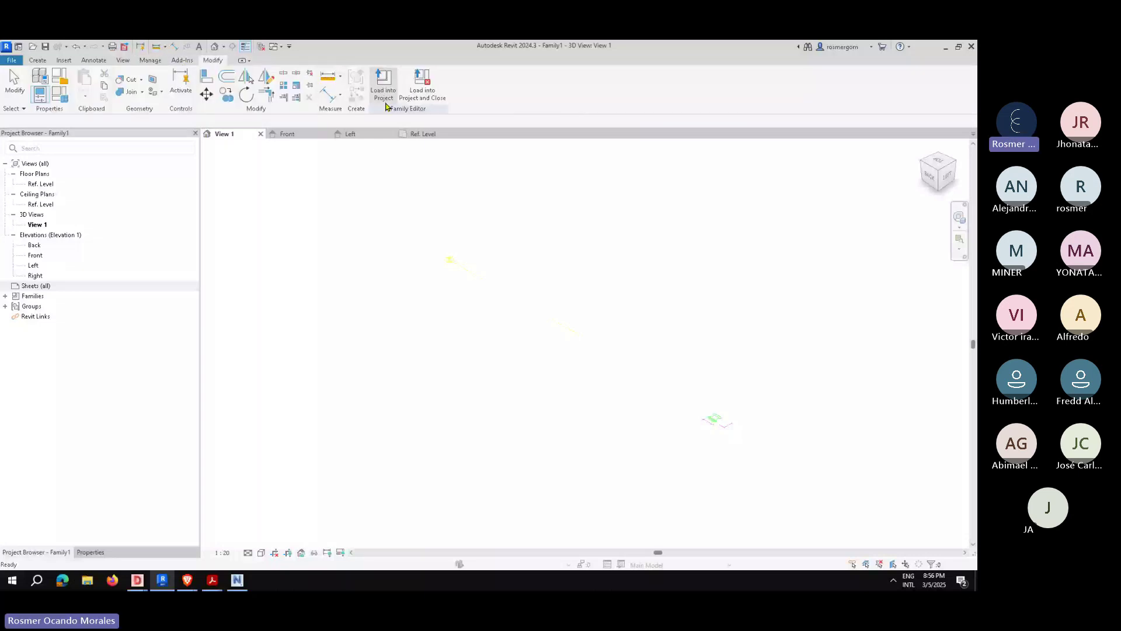
click(38, 60)
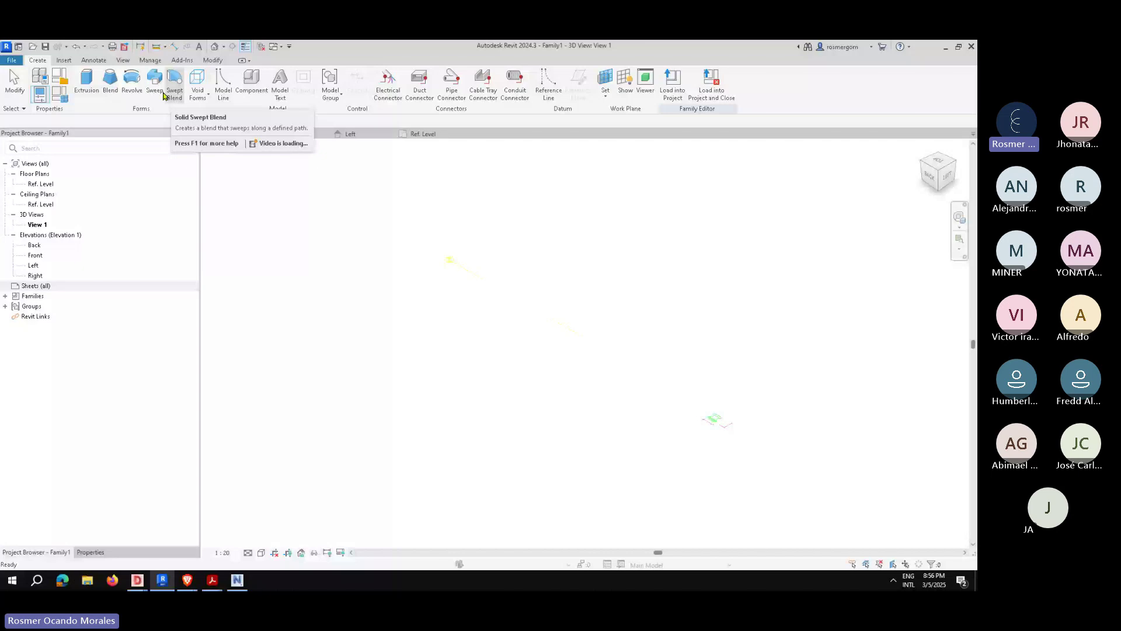
click(212, 60)
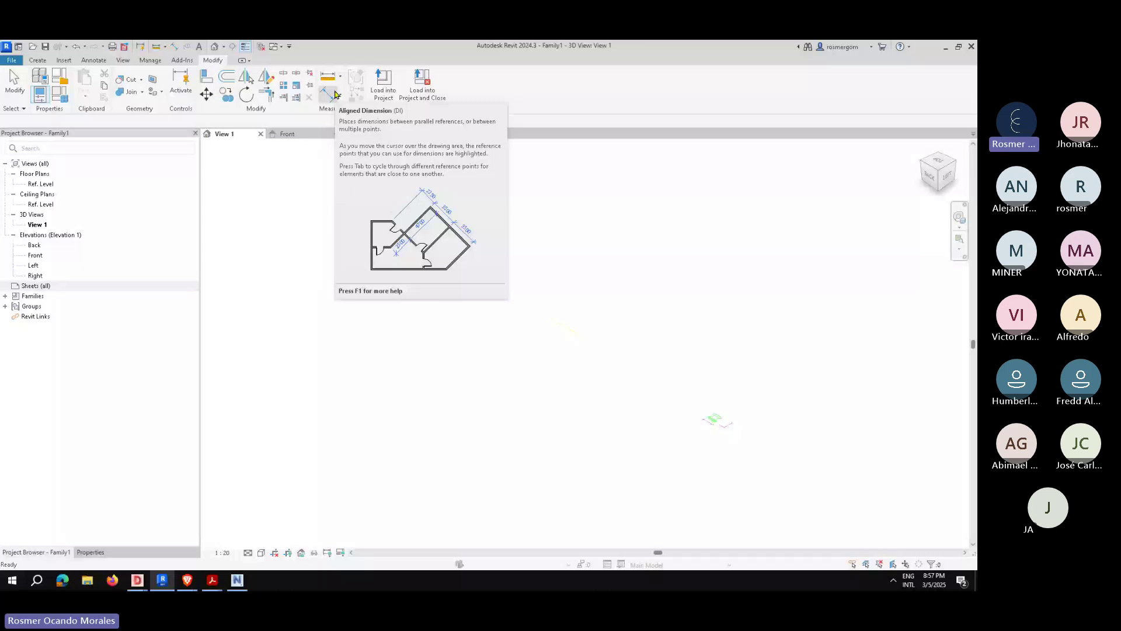
click(716, 418)
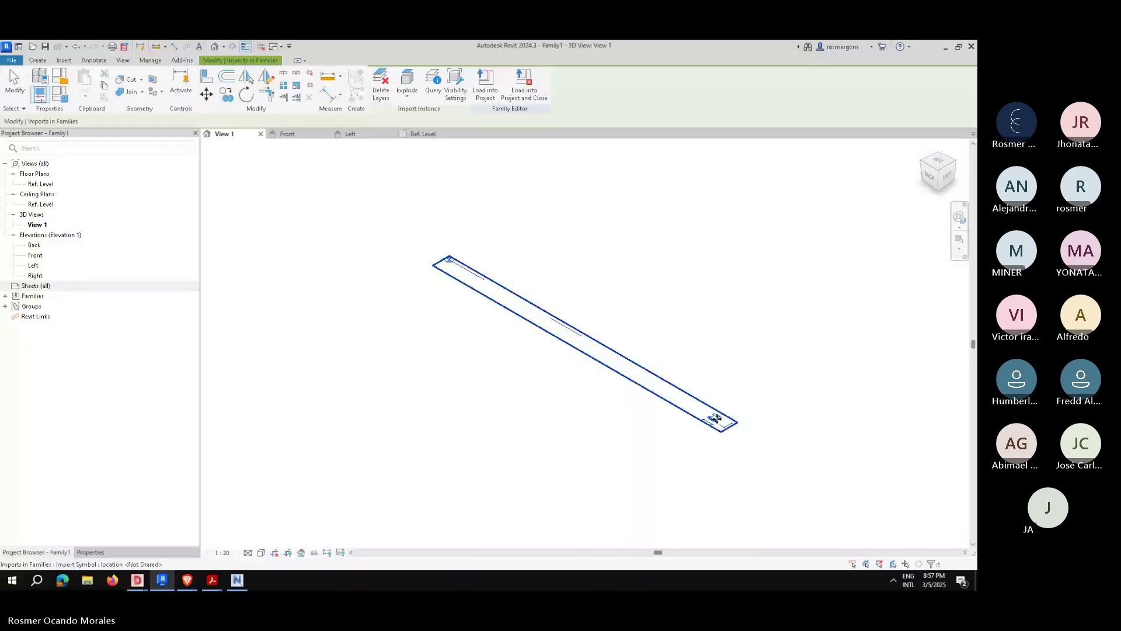
Step: Close all open views of Family1, including the Ref. Level plan, to close the family
click(261, 134)
click(260, 134)
click(260, 134)
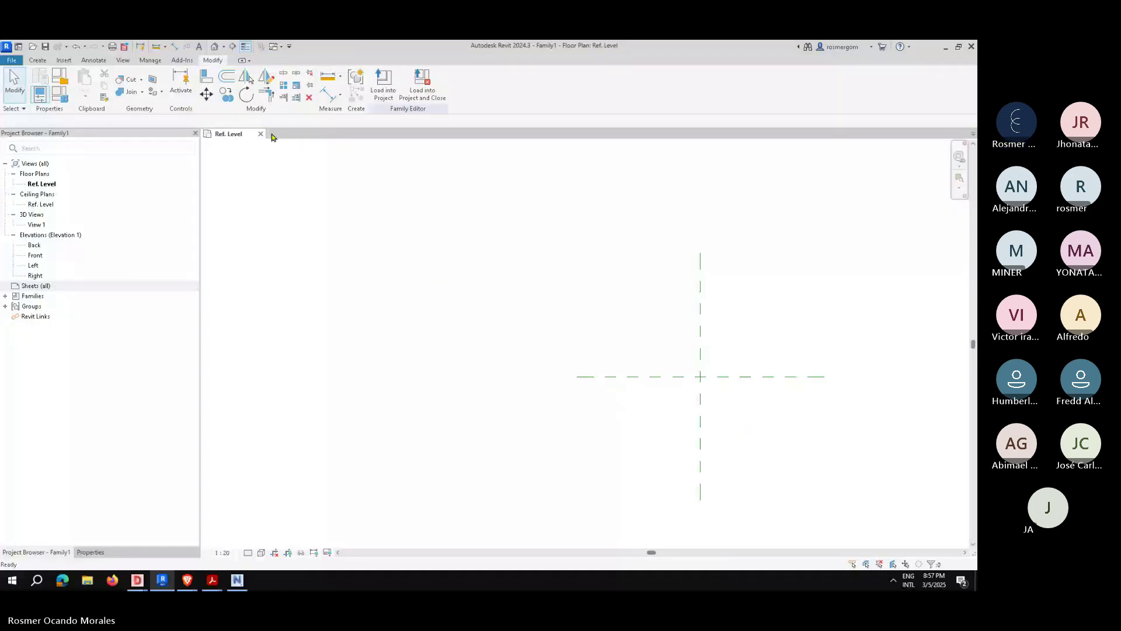
click(260, 134)
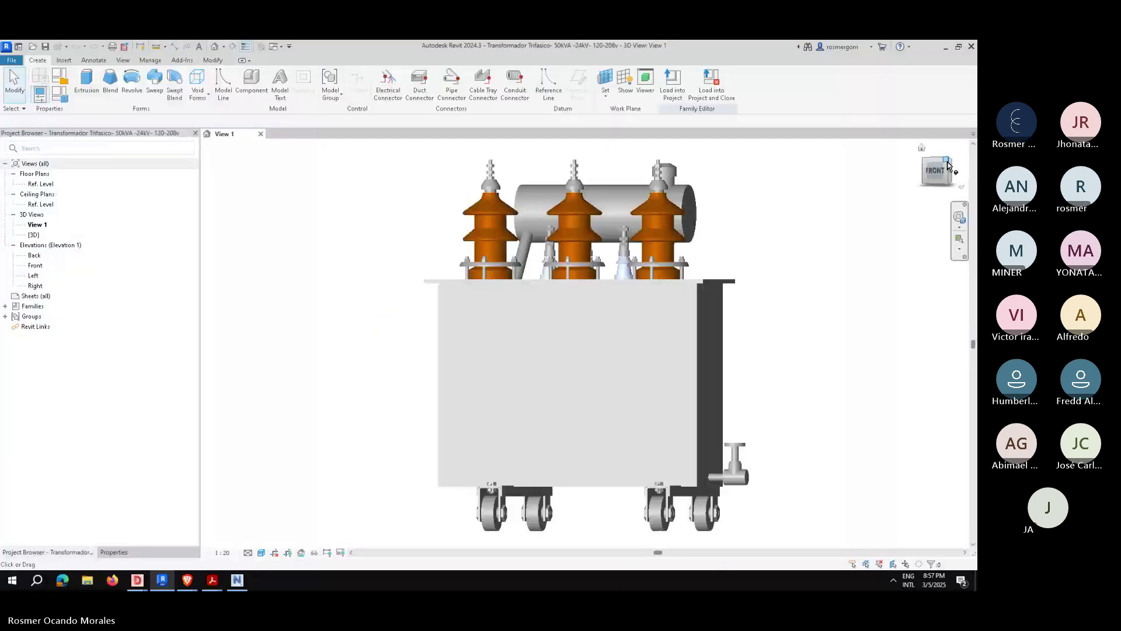
Step: Examine the three-phase transformer family in 3D from a corner view and around to its back
click(947, 165)
scroll(745, 353, up, 2)
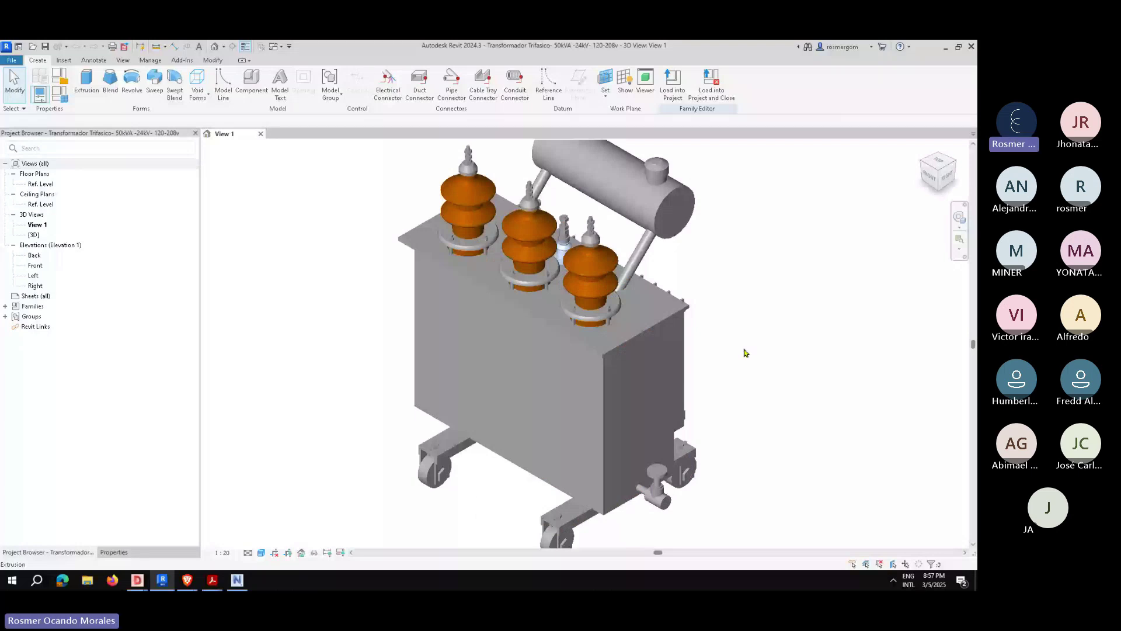
shift+middle_drag(744, 352, 810, 347)
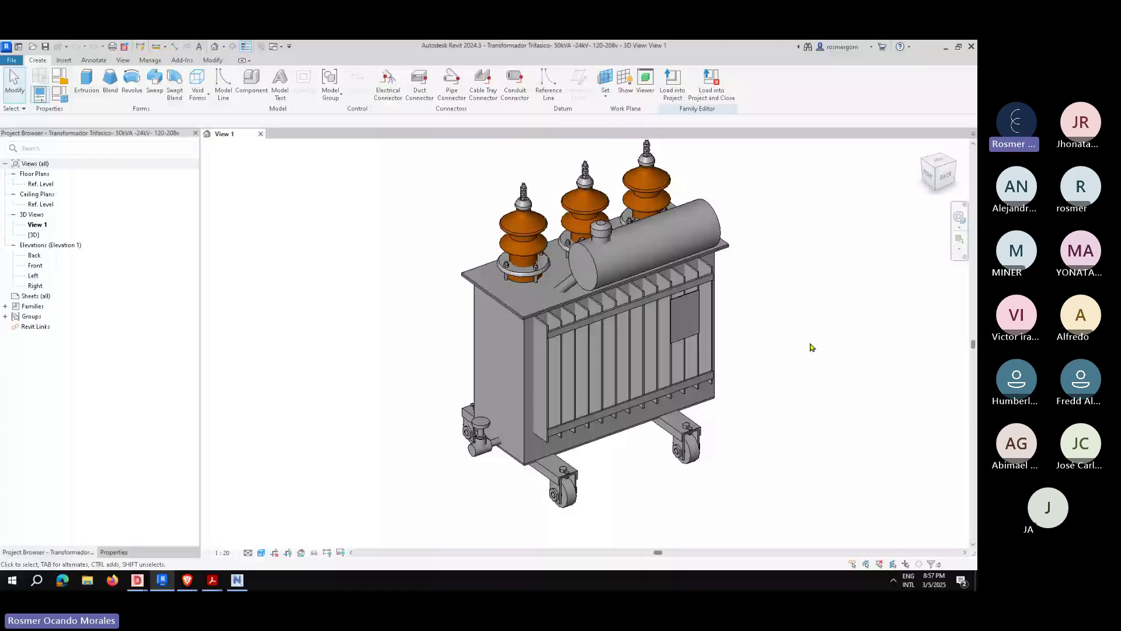
Step: Show the family's properties and switch them to those of the 3D view View 1
key(p)
key(p)
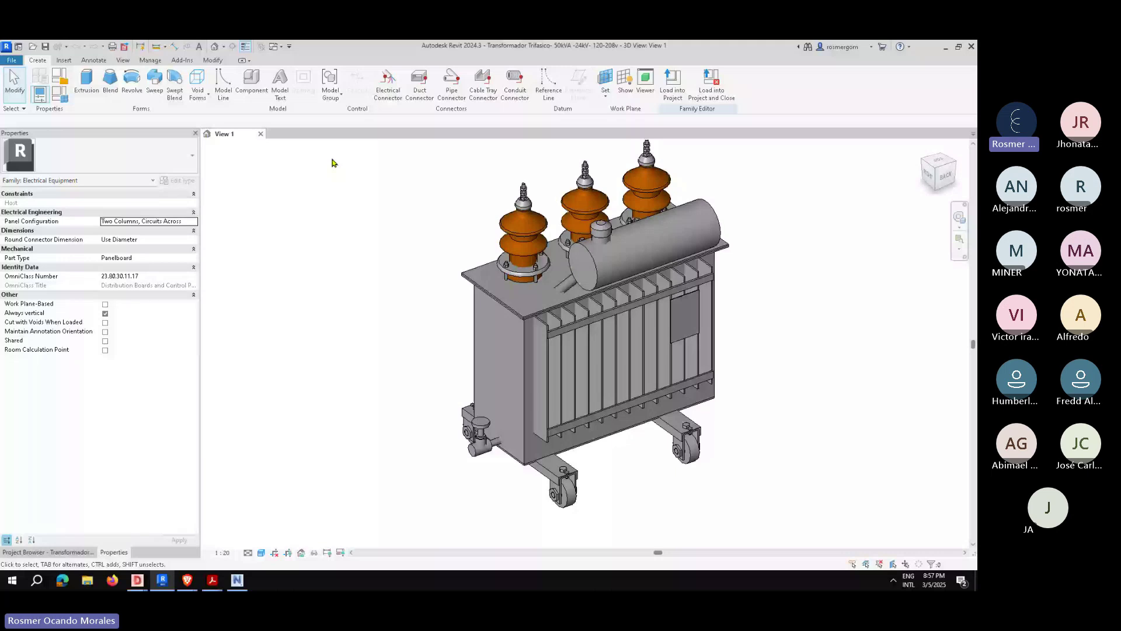
click(76, 180)
click(34, 188)
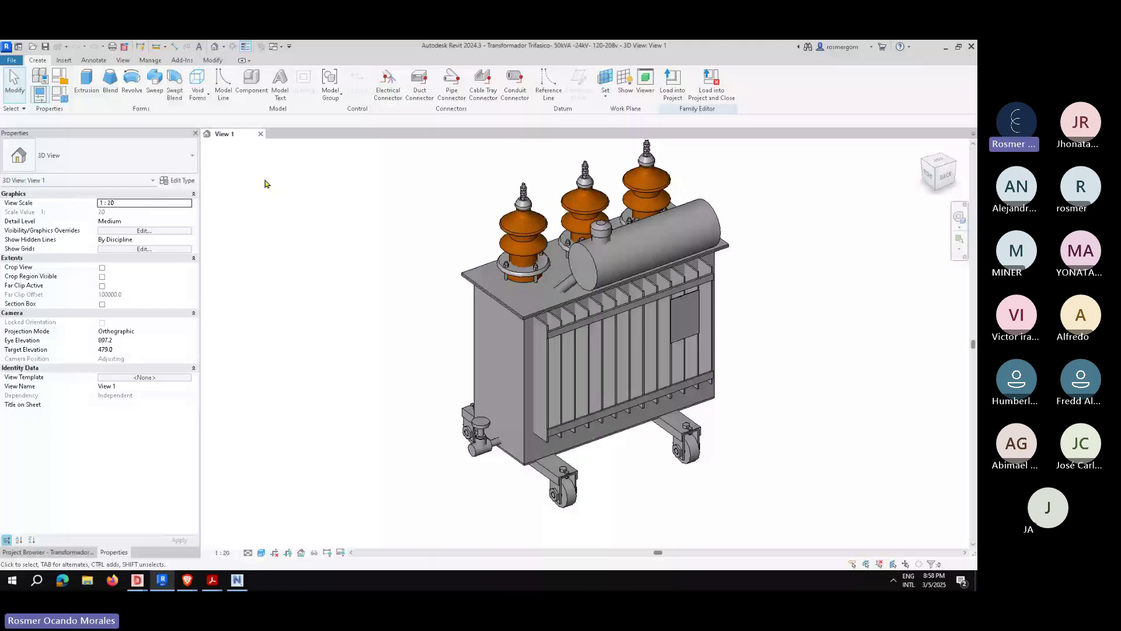
Step: View the transformer in Wireframe, restore a coloured display, and set the 3D view's visual style to Realistic
key(w)
key(f)
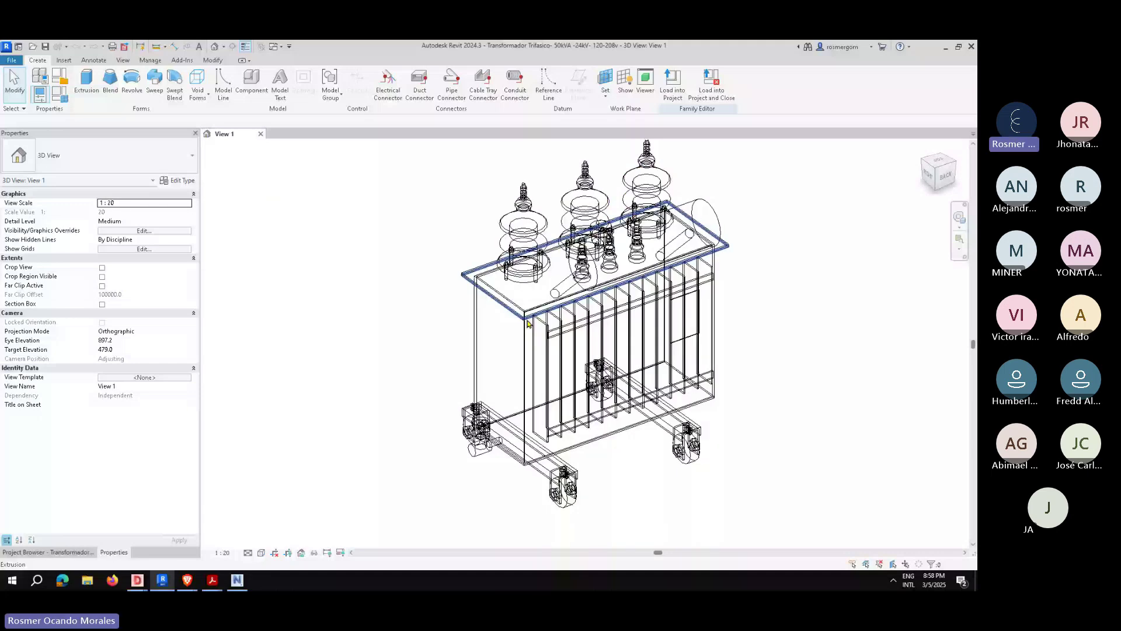
click(261, 552)
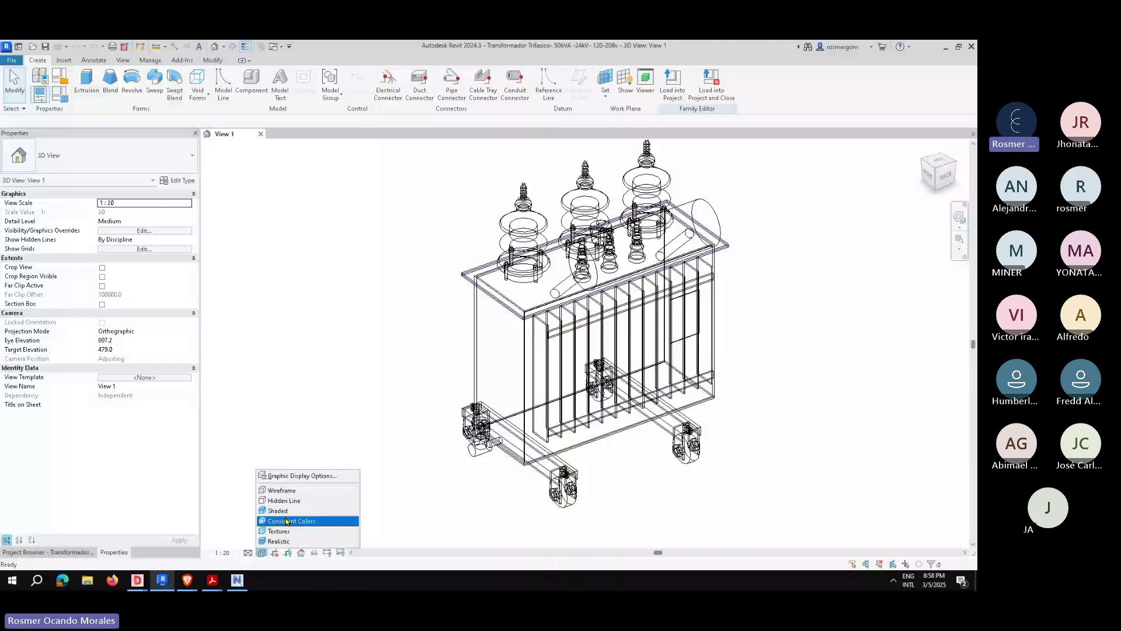
click(286, 521)
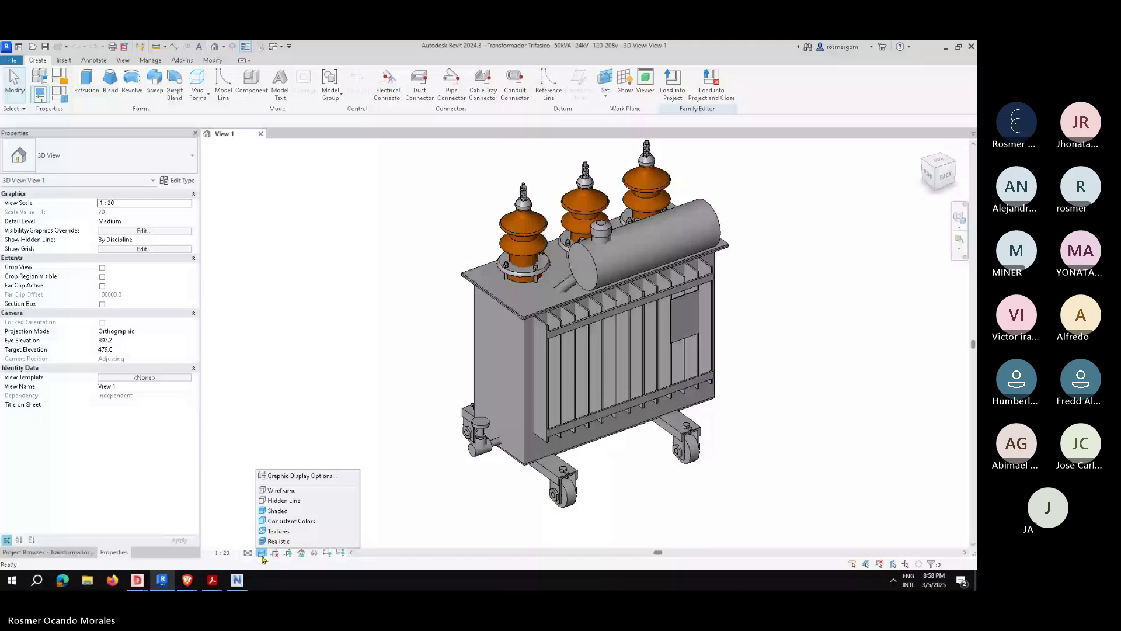
click(278, 541)
scroll(741, 242, up, 2)
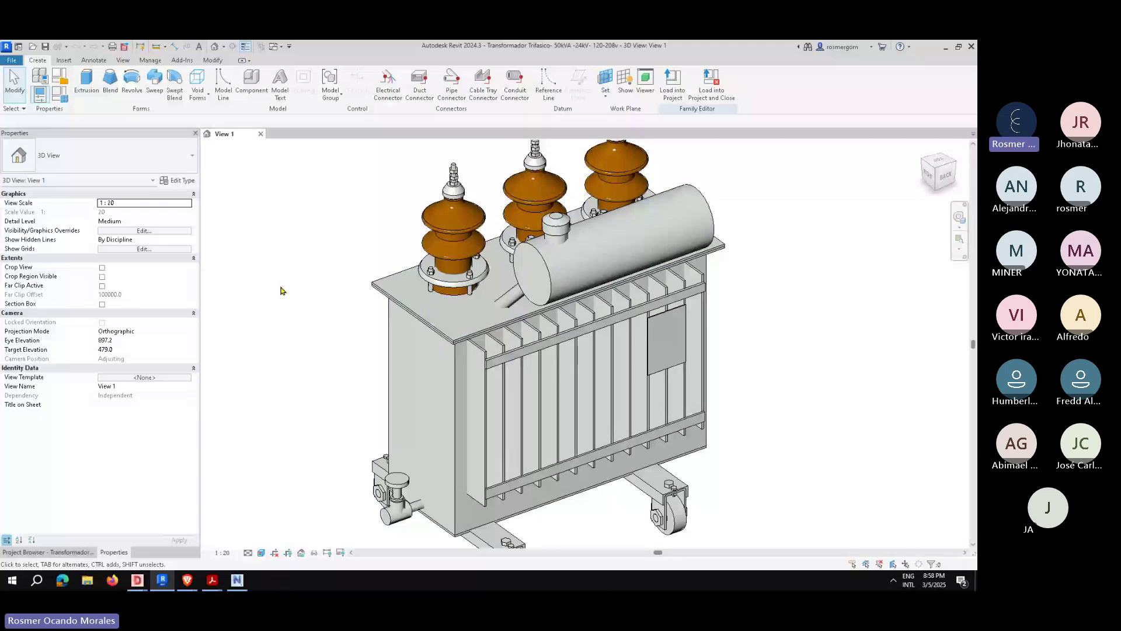
scroll(443, 286, down, 2)
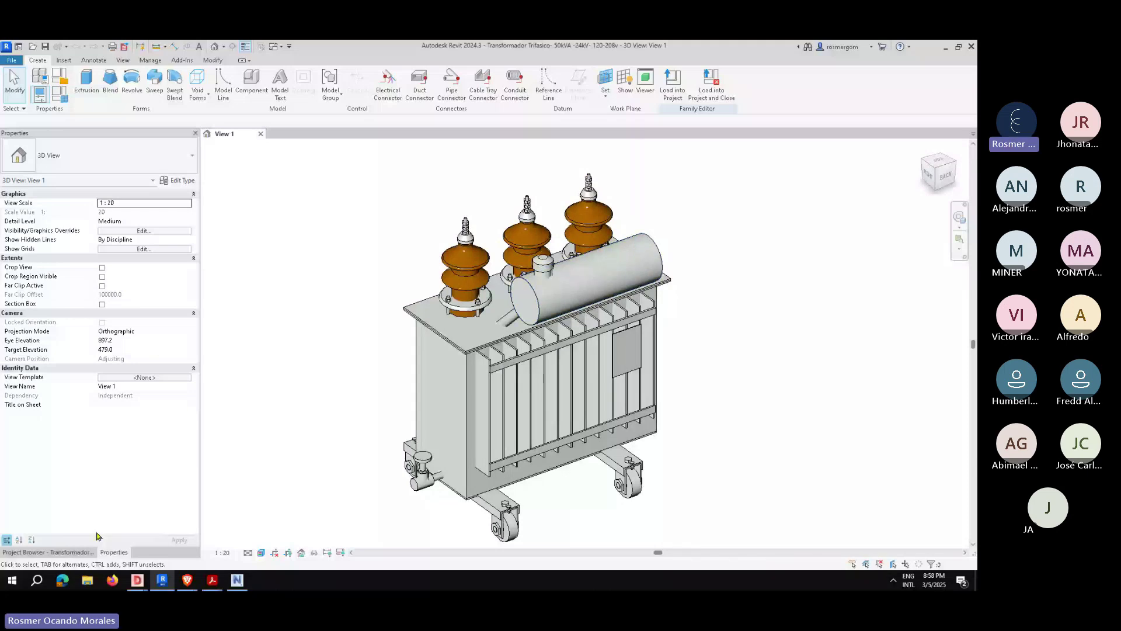
Step: Return to the view's properties and close the transformer family to get back to the home screen
click(48, 551)
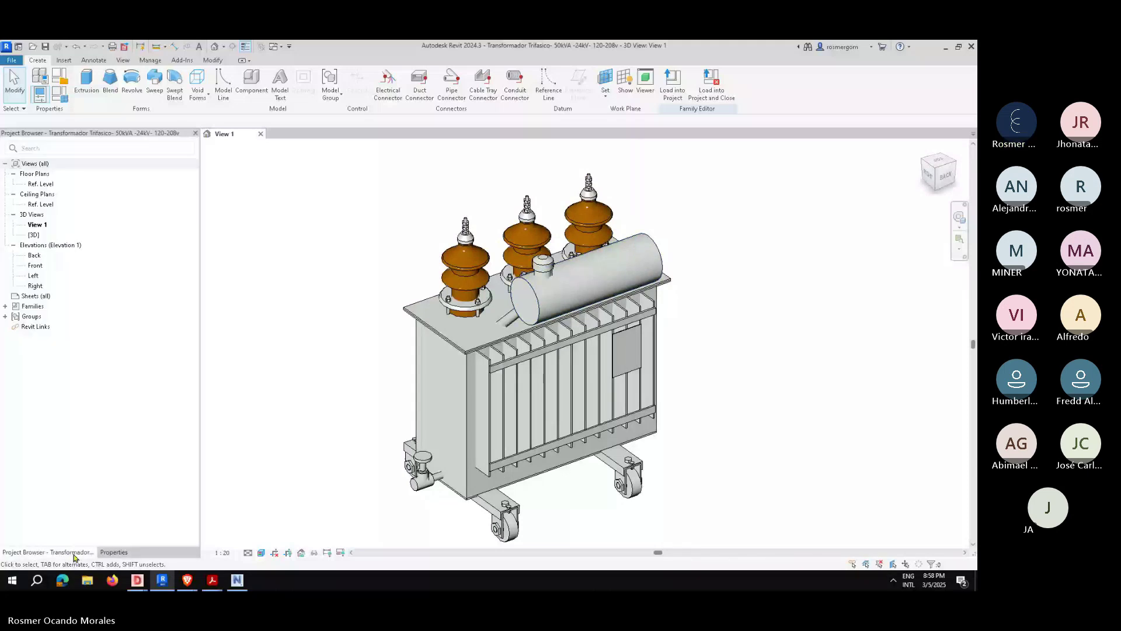
click(305, 369)
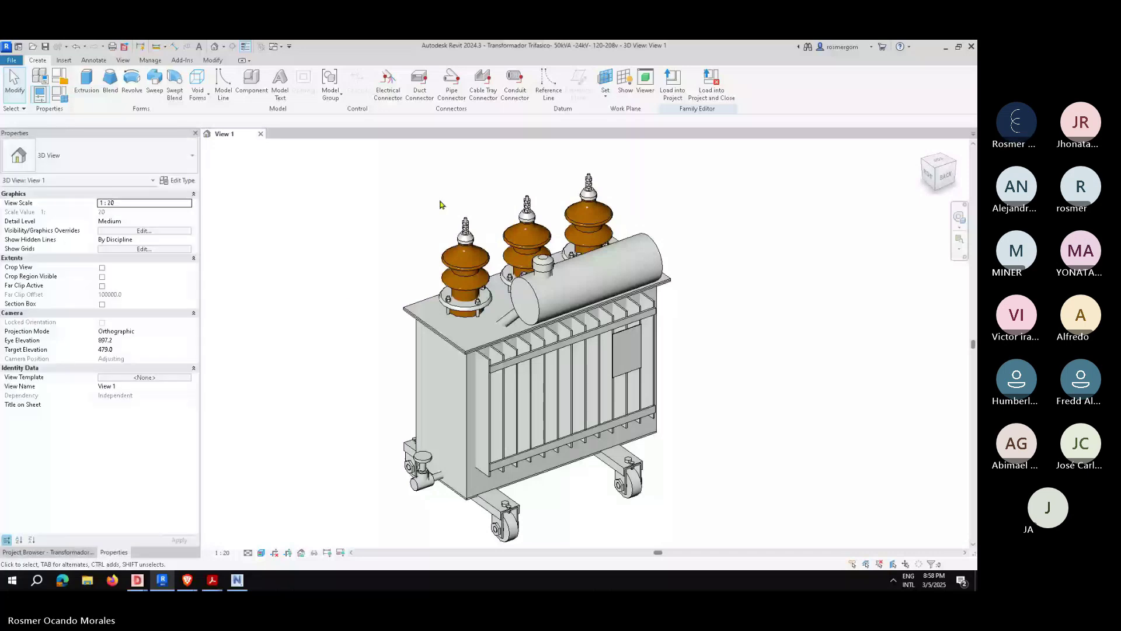
click(260, 134)
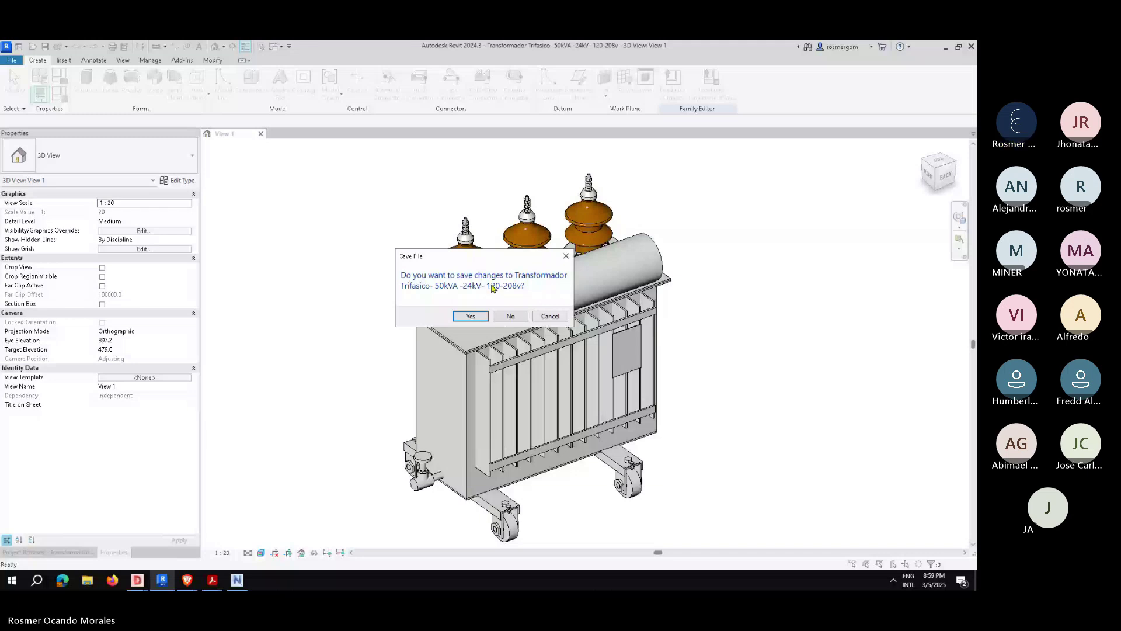
key(Escape)
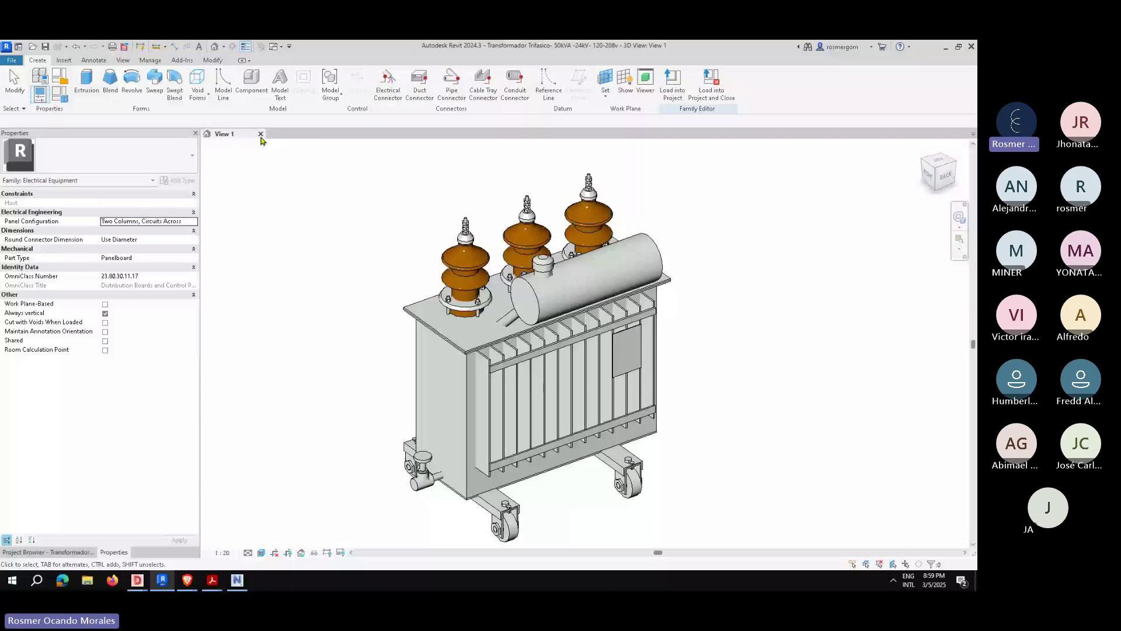
click(260, 134)
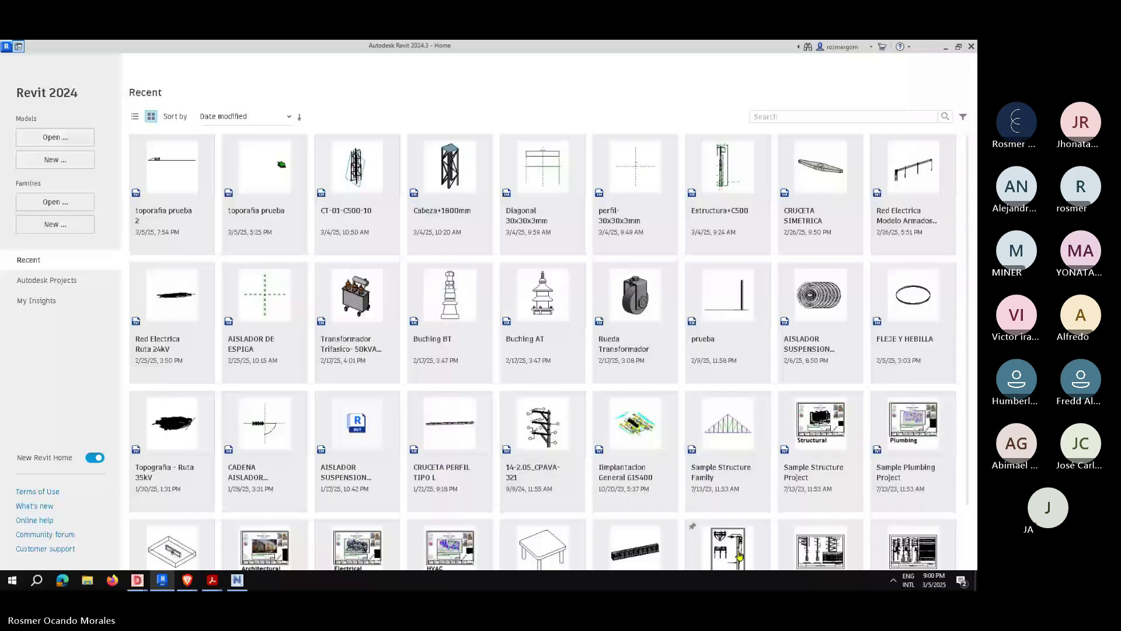
Step: Open the recent Bajante de Lineas Aereas 15kV XLPE project and its default {3D} view
double_click(614, 444)
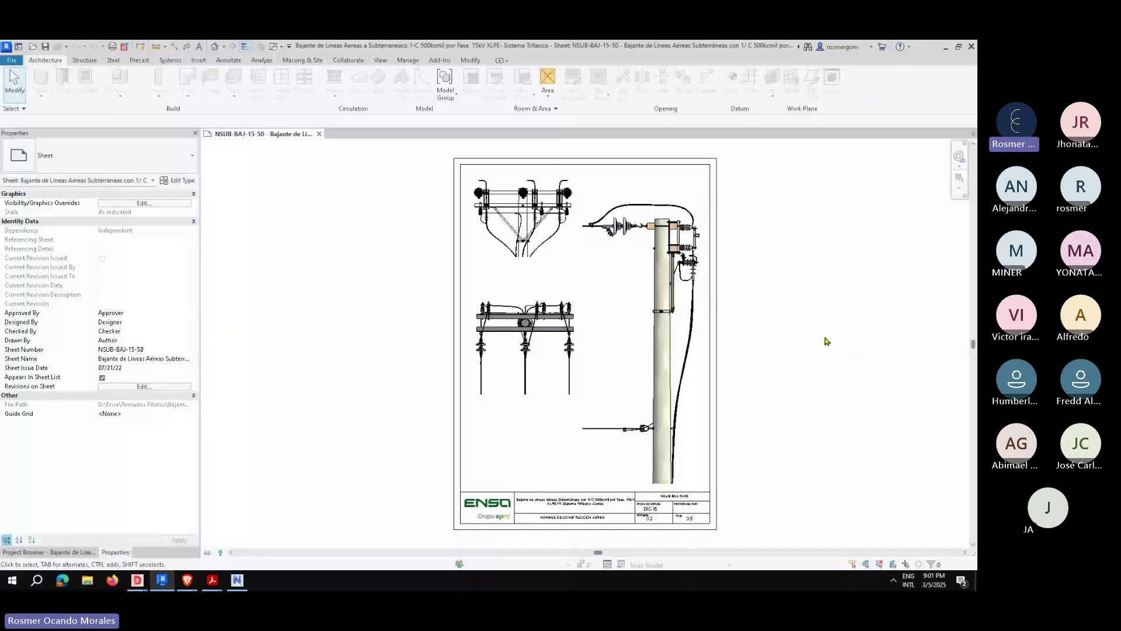
click(77, 552)
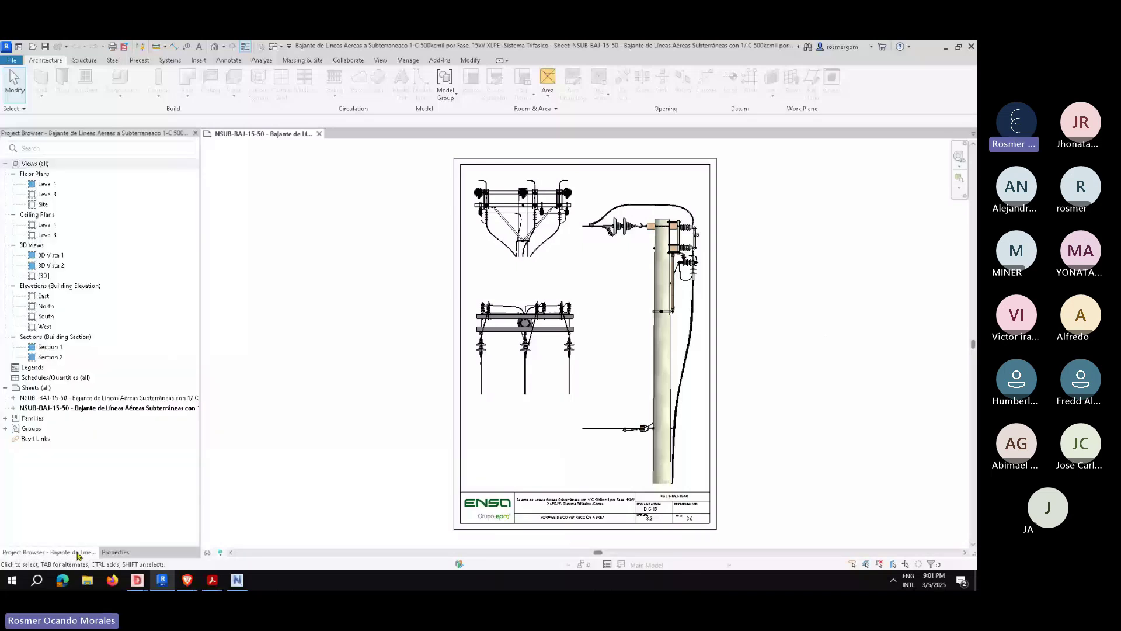
double_click(44, 275)
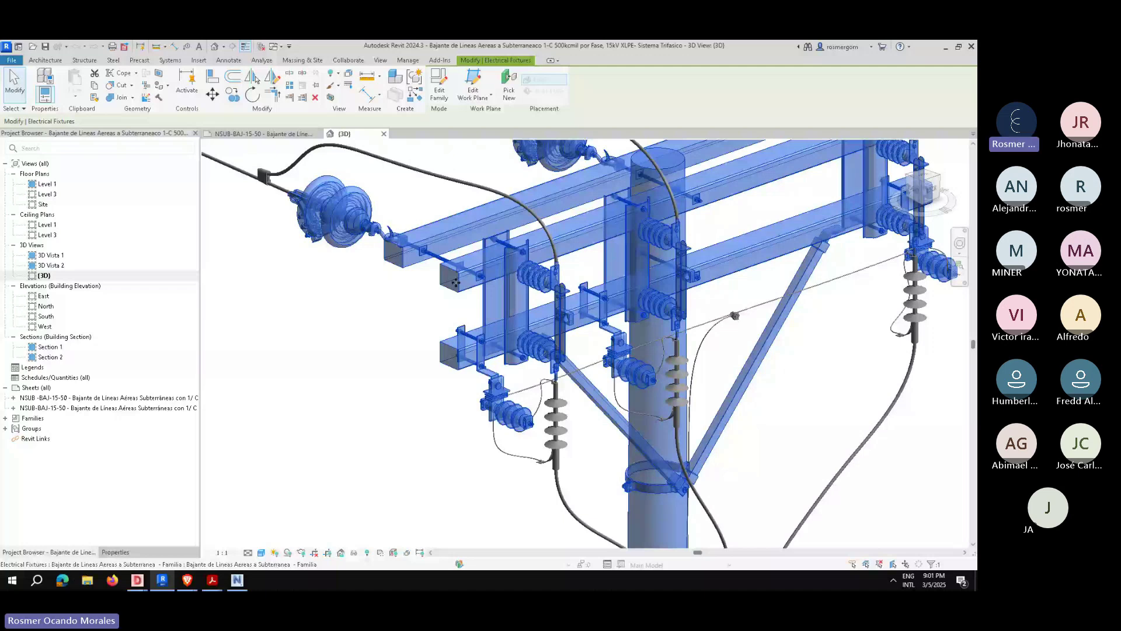
Step: Examine the pole's crossarms, insulators and cables in 3D from different angles, and close the project
scroll(455, 283, down, 3)
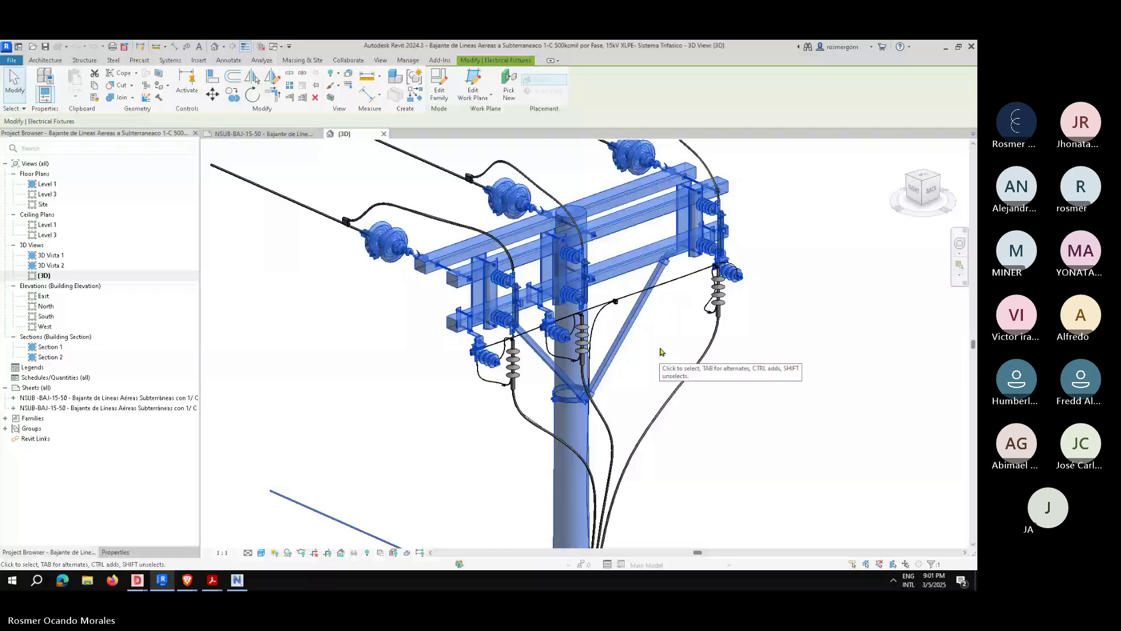
click(776, 368)
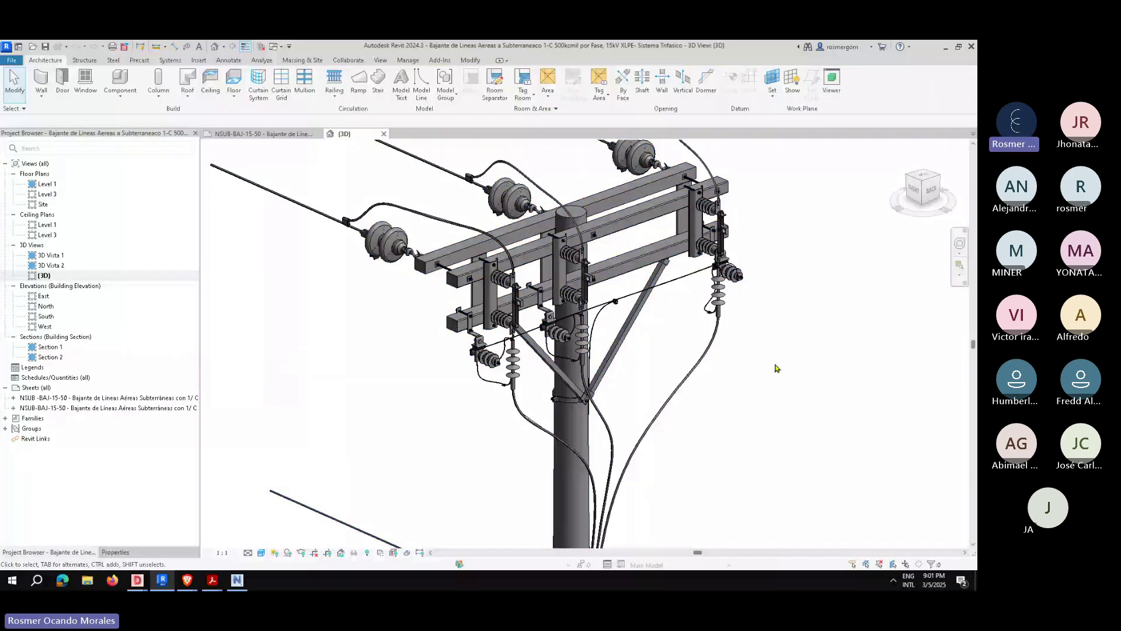
shift+middle_drag(777, 368, 829, 303)
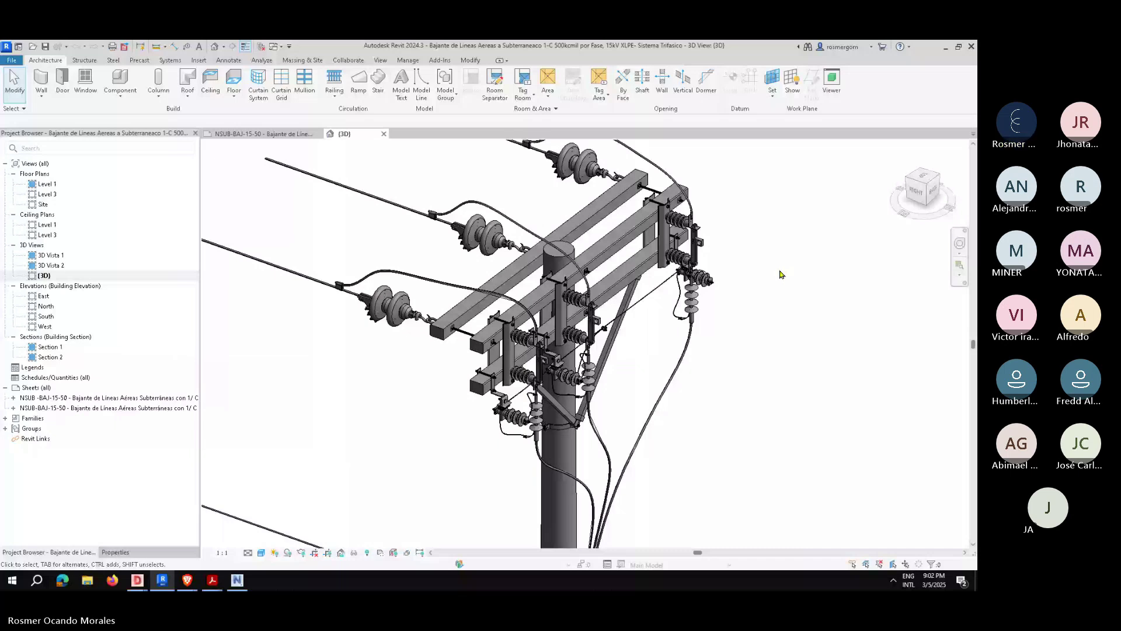
click(383, 134)
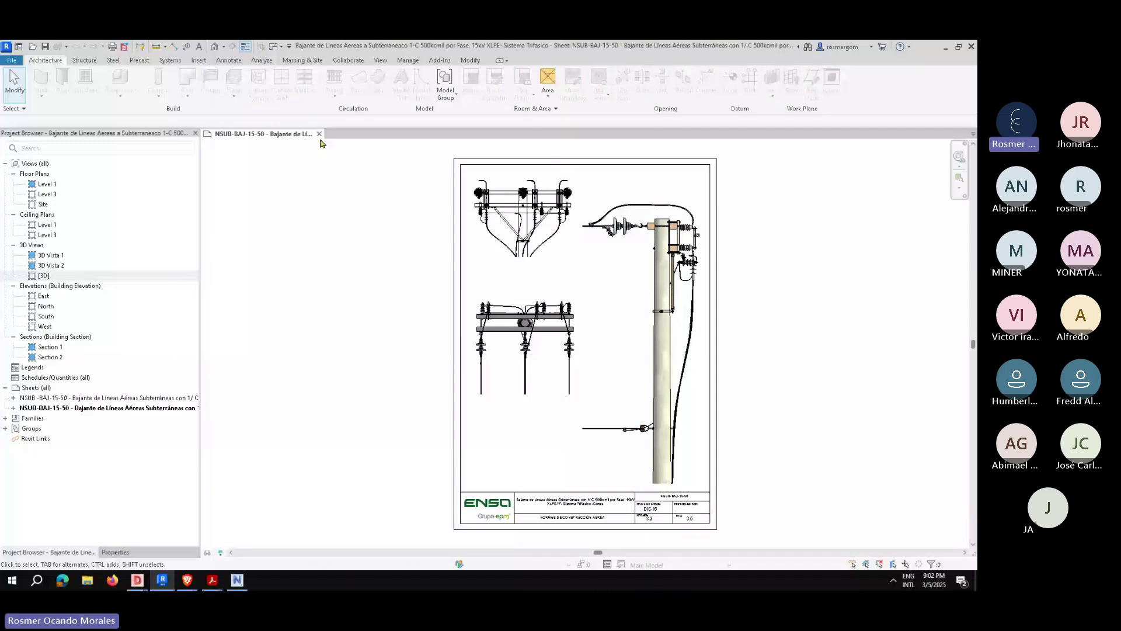
click(319, 134)
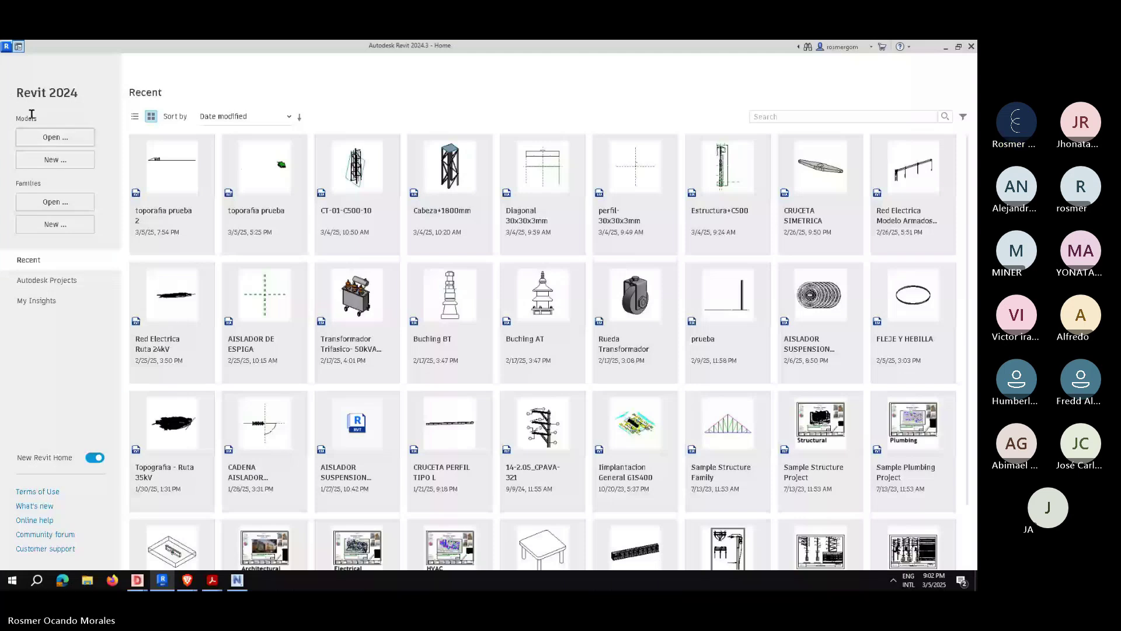
Step: Create a new project from the Default_M_ENG template after browsing the other available language templates
click(41, 161)
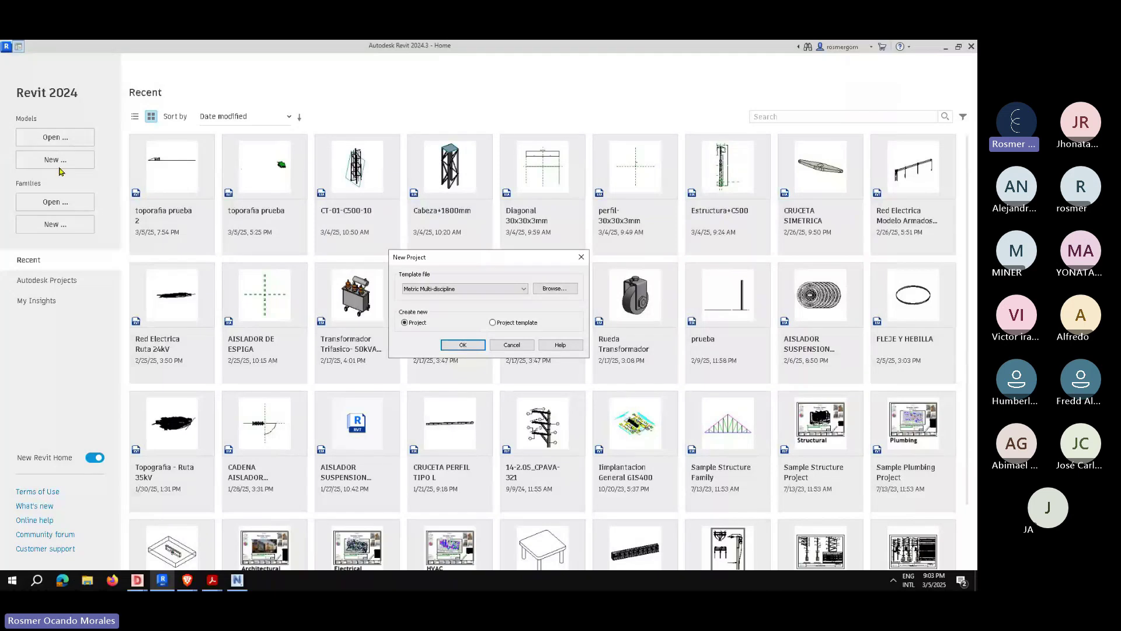
click(461, 289)
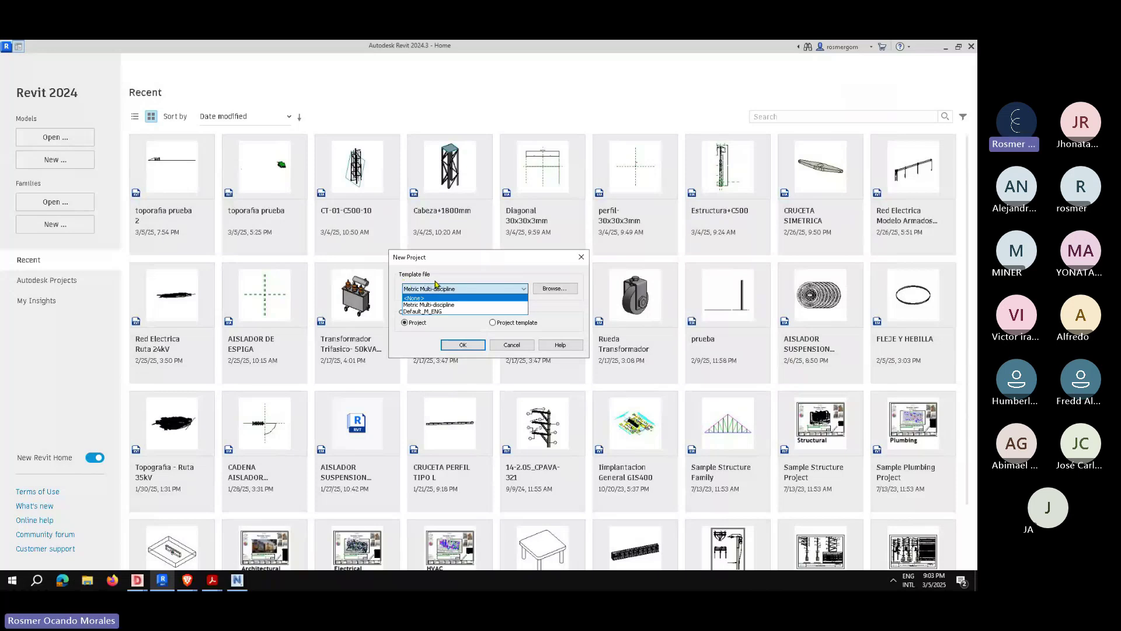
click(439, 312)
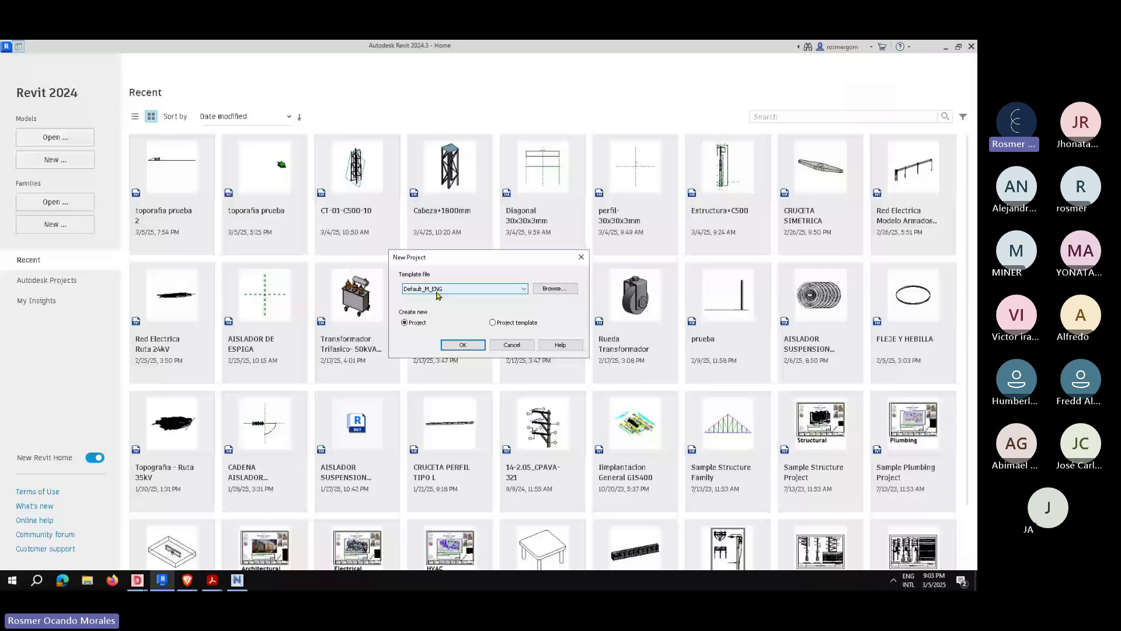
click(555, 289)
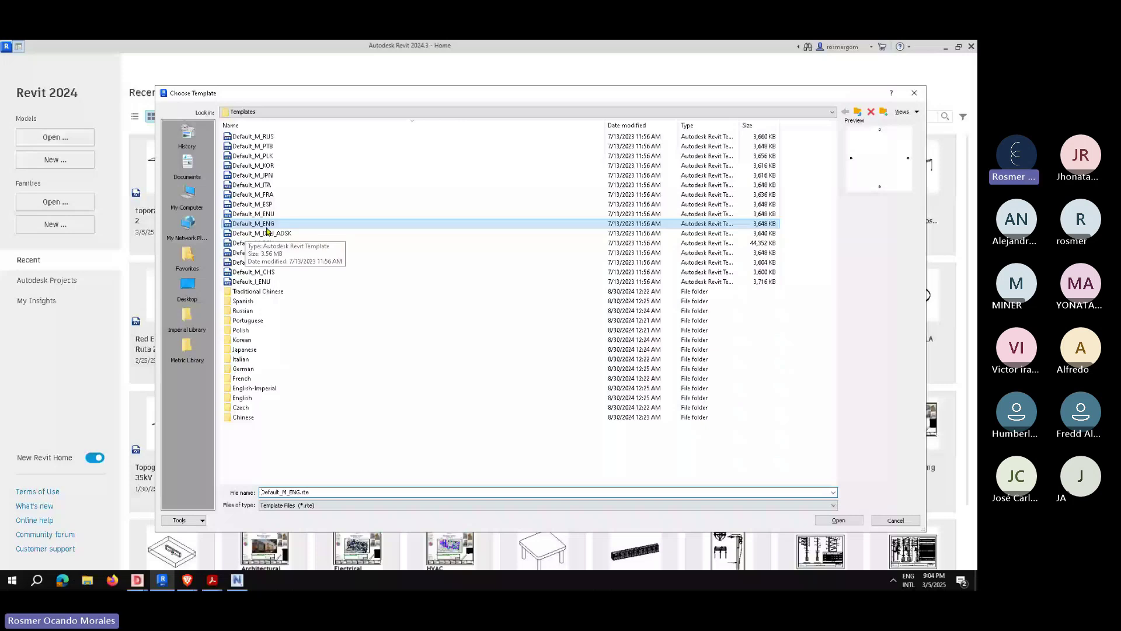
click(270, 205)
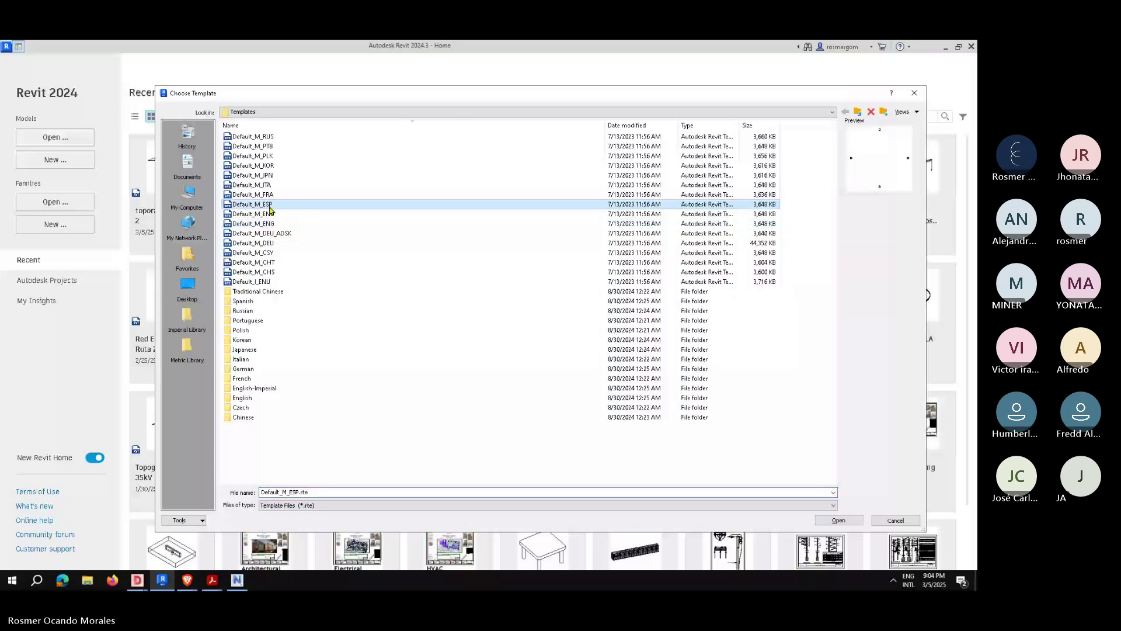
key(Escape)
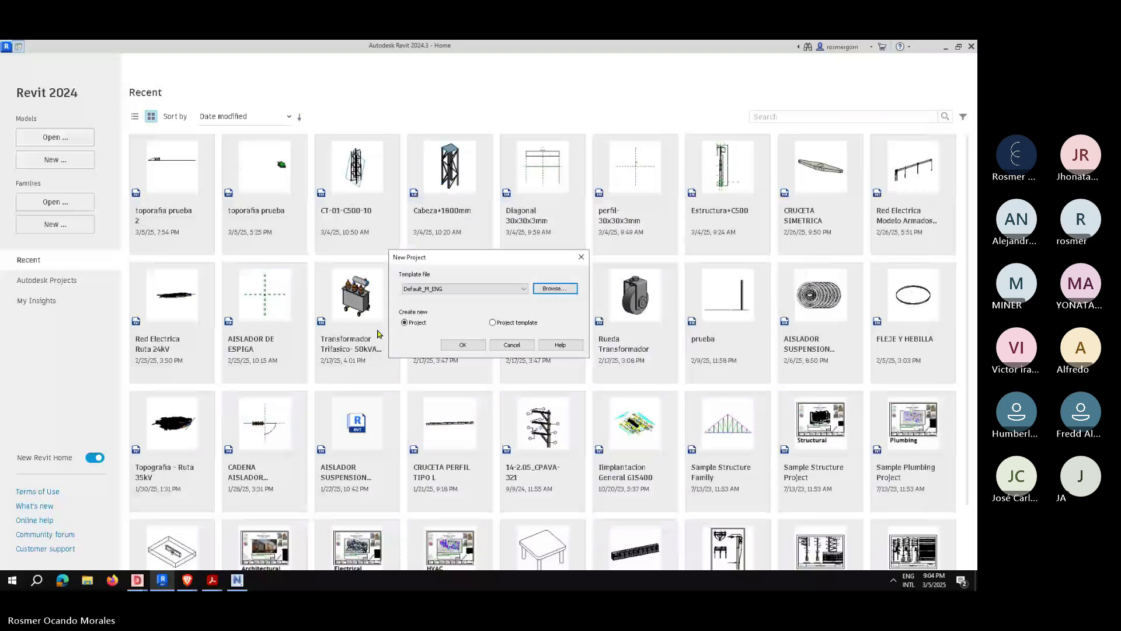
click(463, 345)
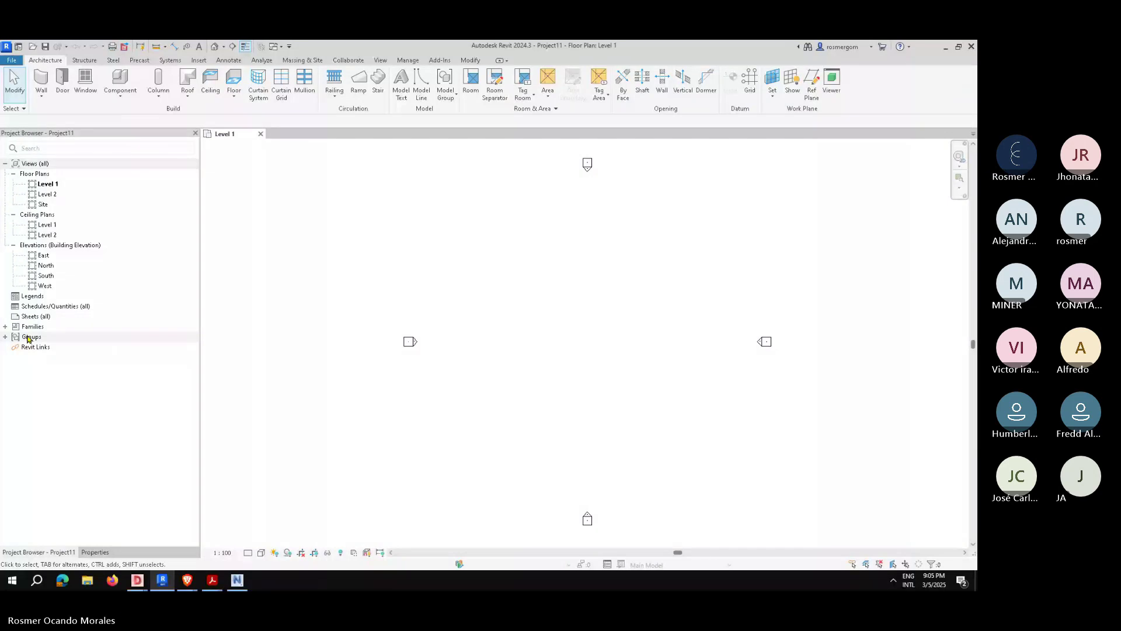
Step: Review the Level 1 floor plan's properties, then open the Level 2 floor plan and review its properties
click(95, 553)
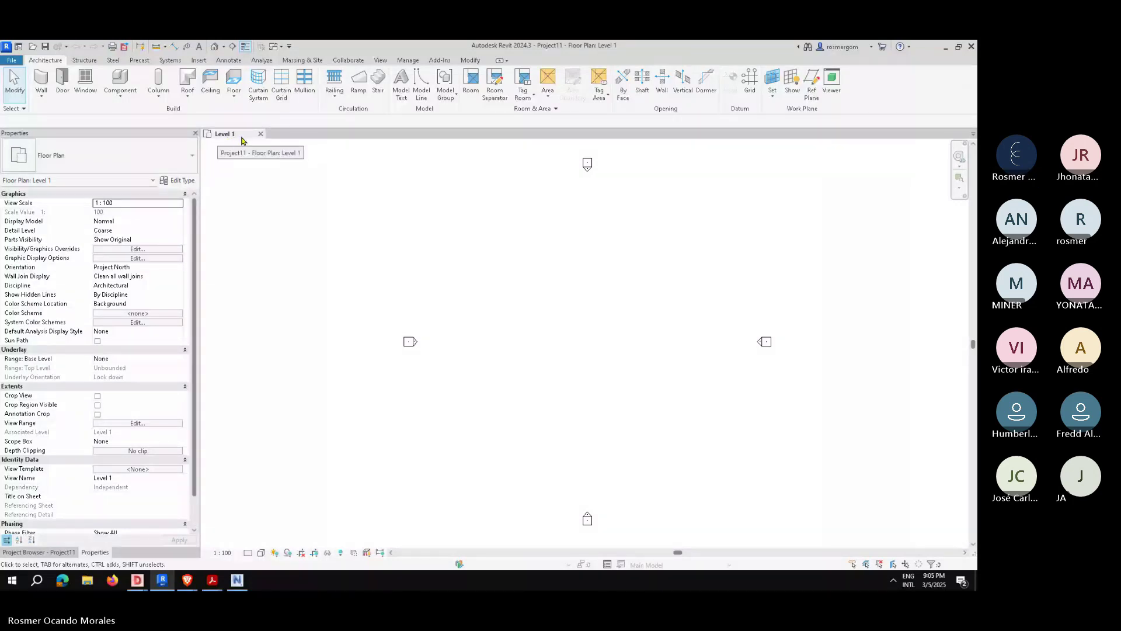
click(73, 551)
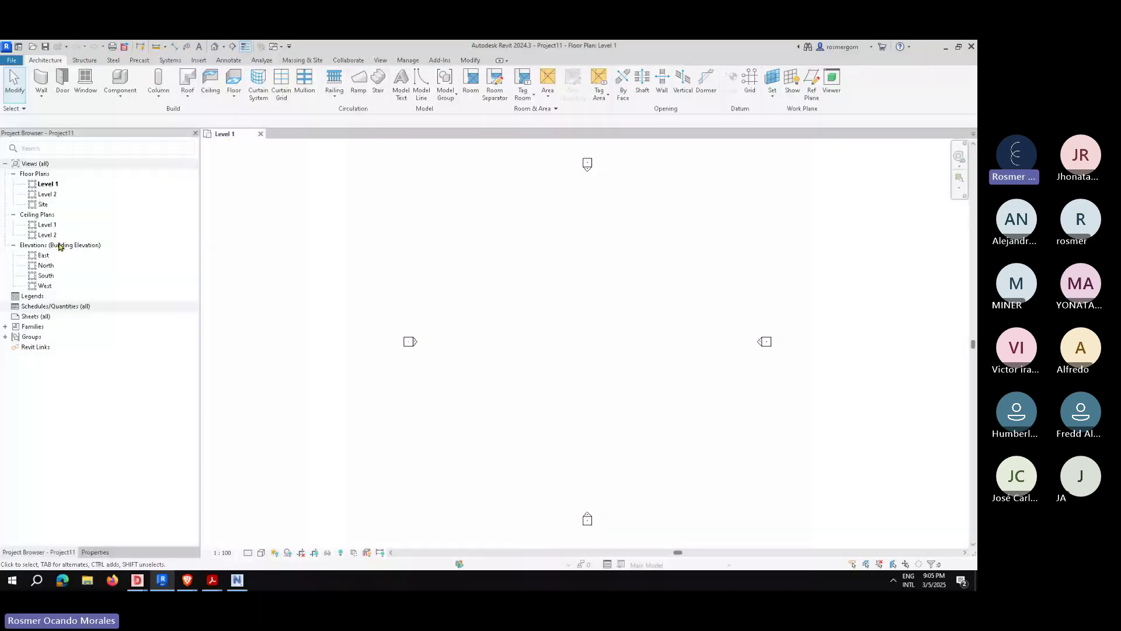
double_click(47, 194)
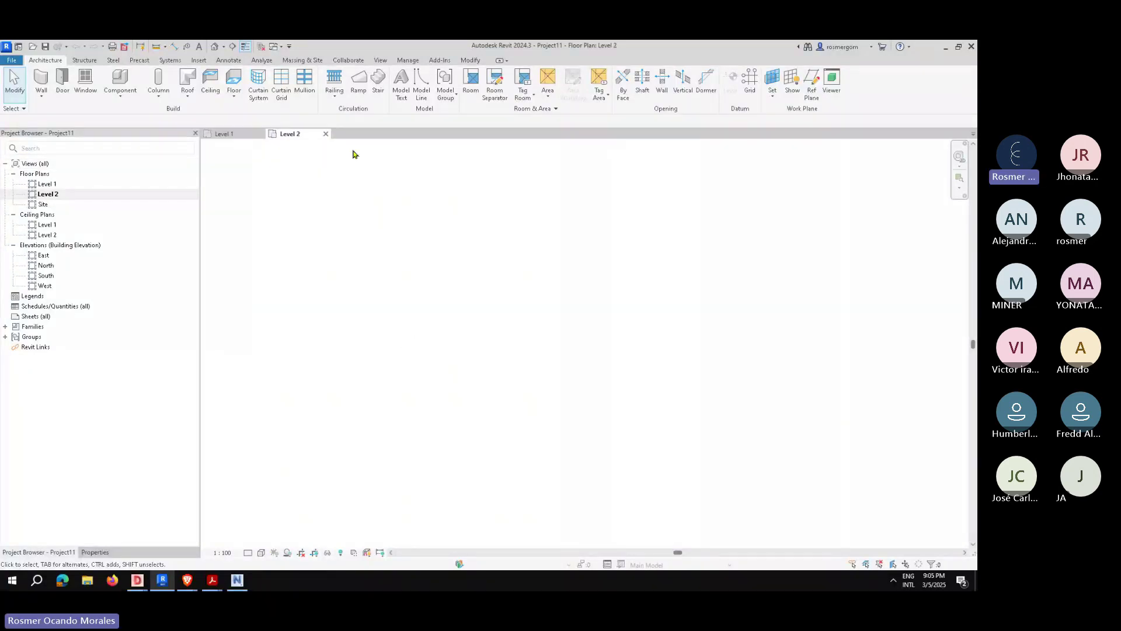
click(94, 551)
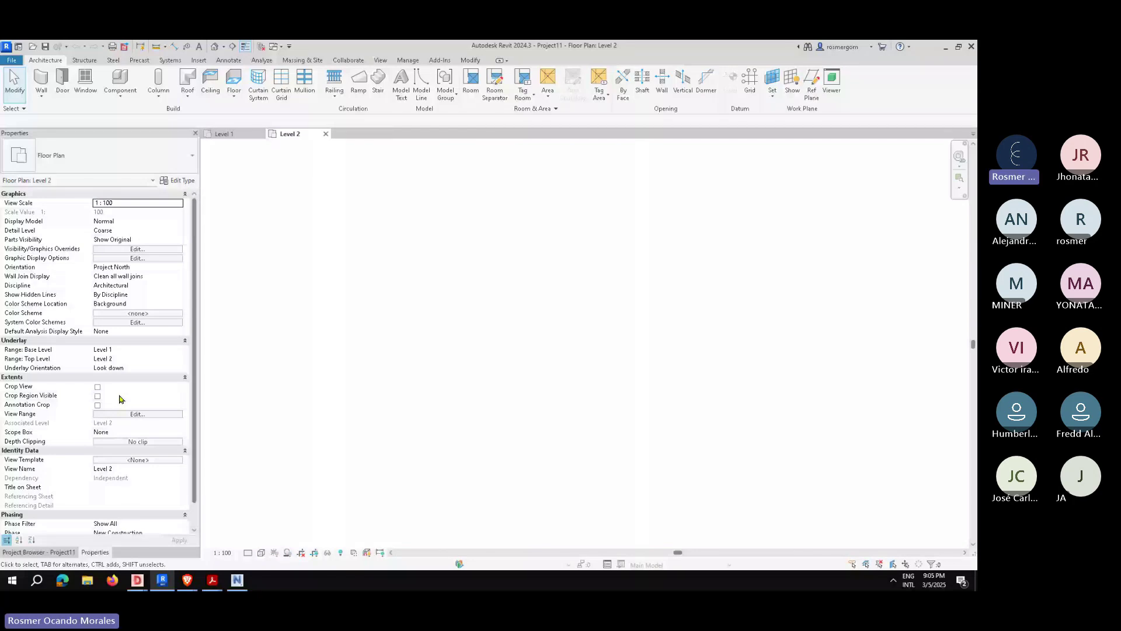
click(40, 552)
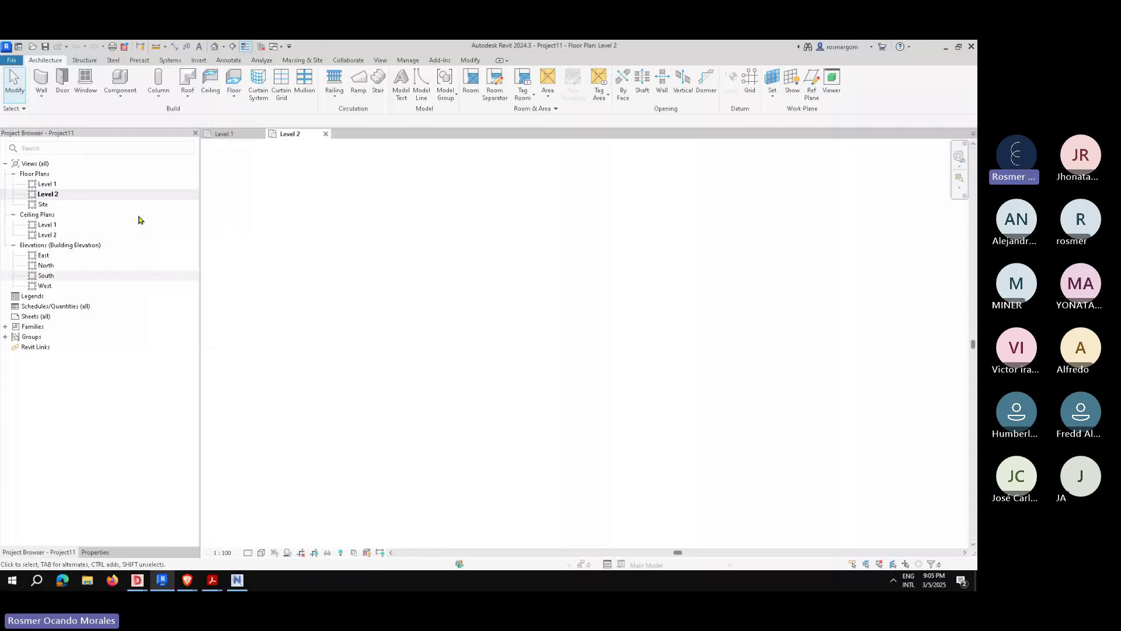
Step: Open the Site floor plan and inspect the Project Base Point's coordinates and angle to true north
double_click(44, 205)
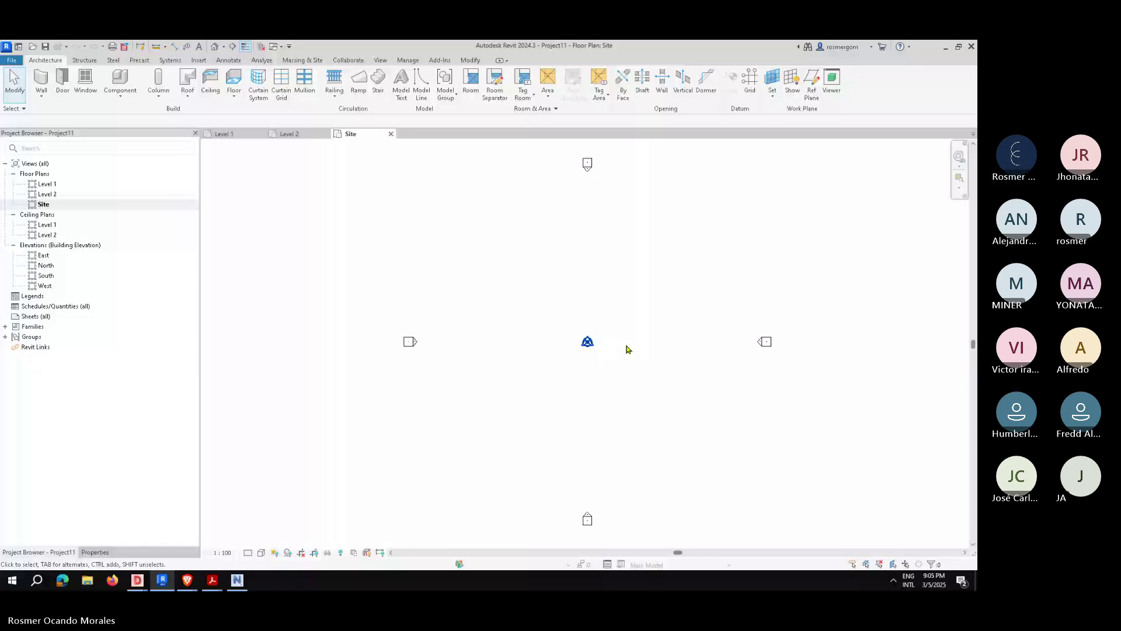
click(588, 343)
scroll(616, 348, up, 2)
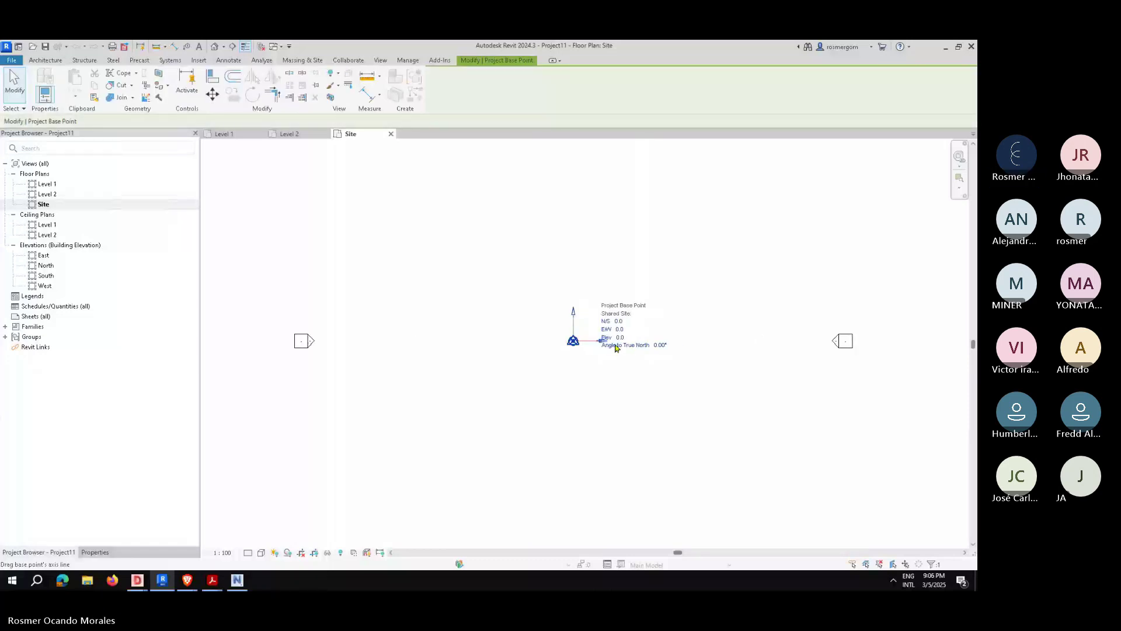
scroll(616, 348, up, 1)
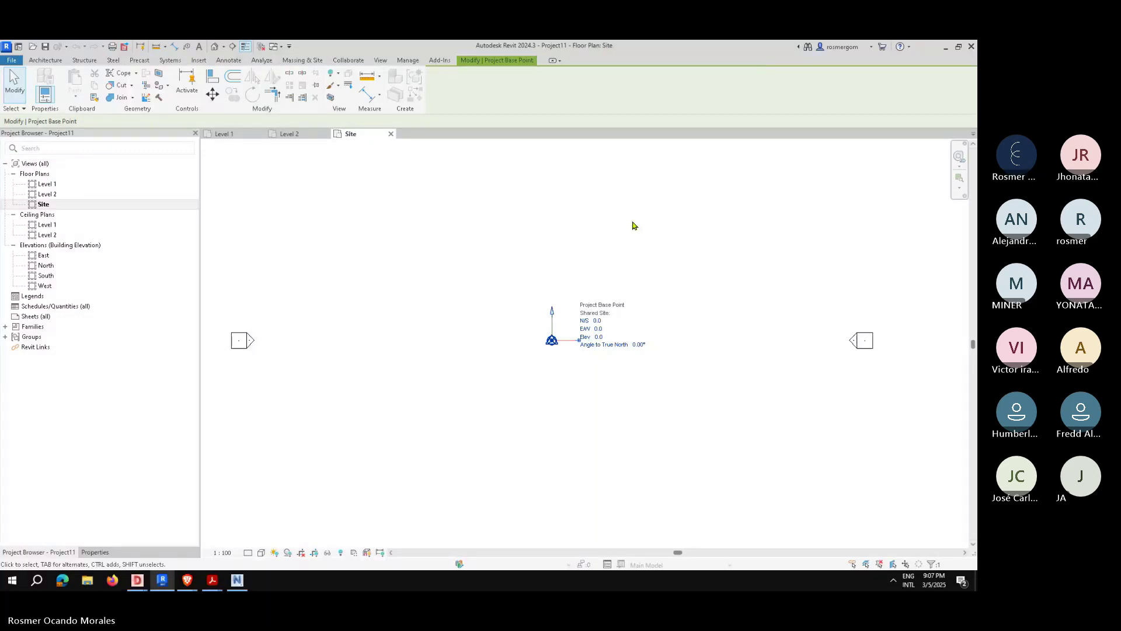
click(578, 250)
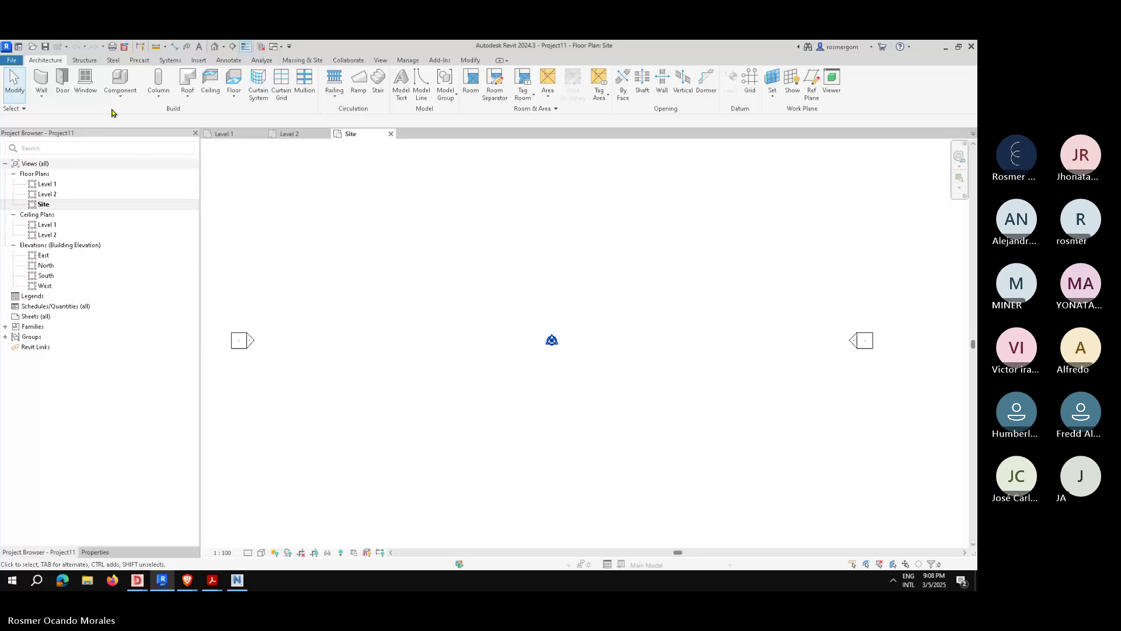
Step: Examine the browser organization schemes for views, schedules and sheets, and close the settings without changes
right_click(29, 164)
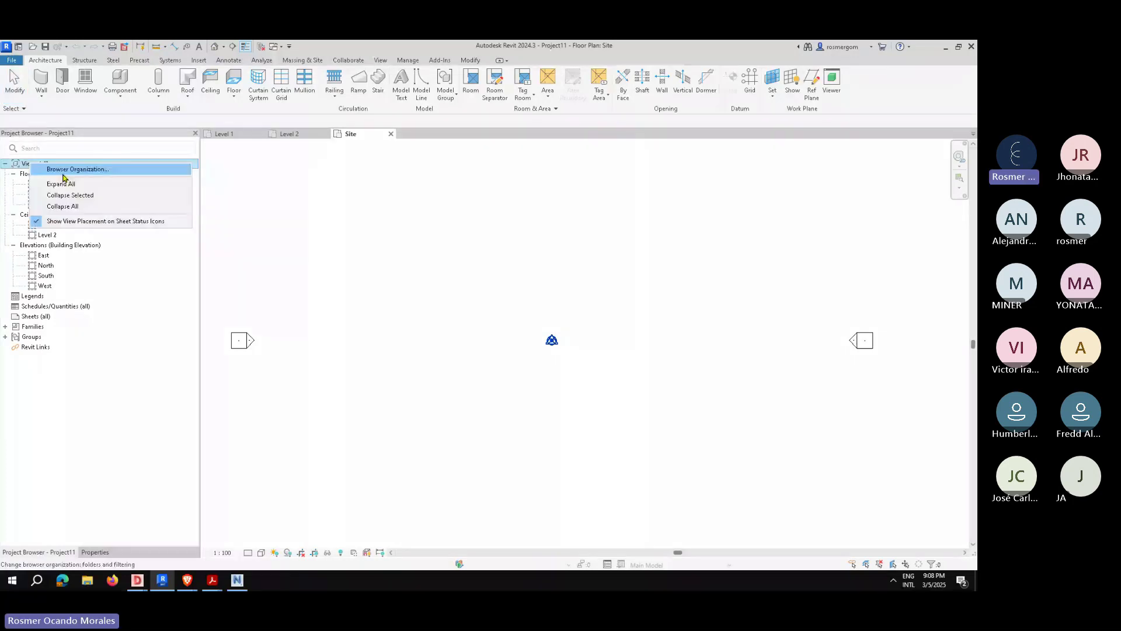
click(17, 163)
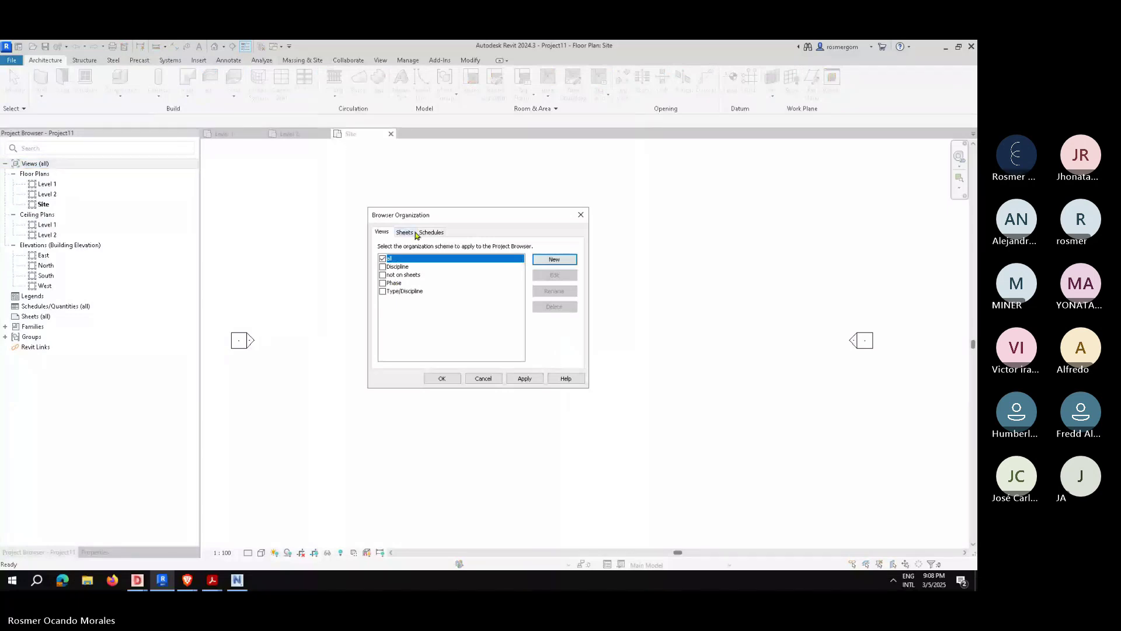
click(420, 233)
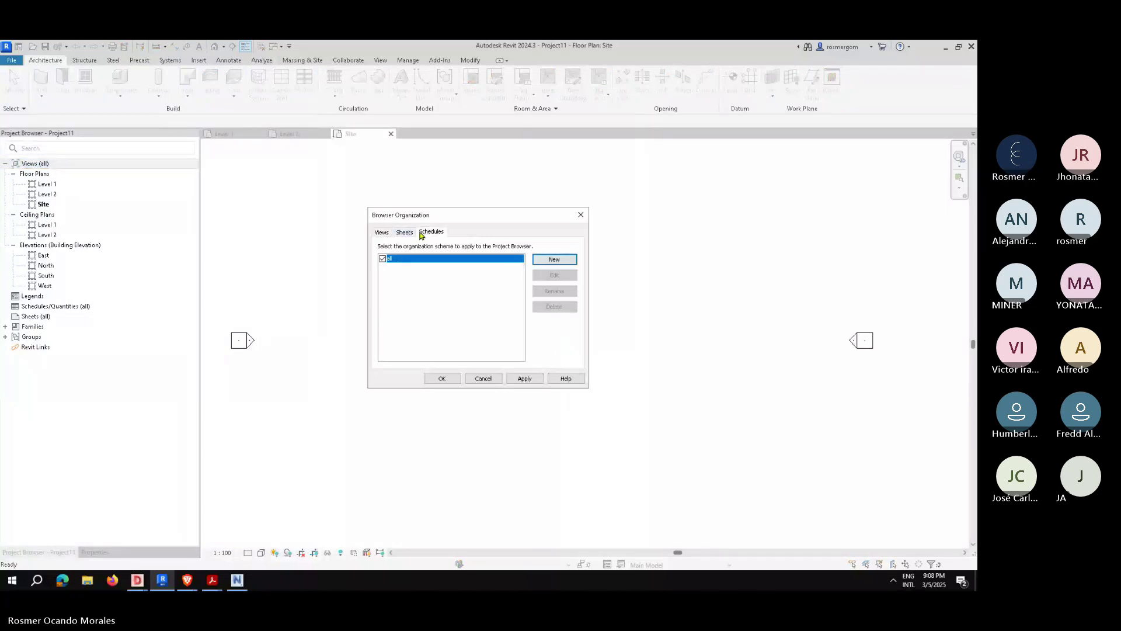
click(405, 232)
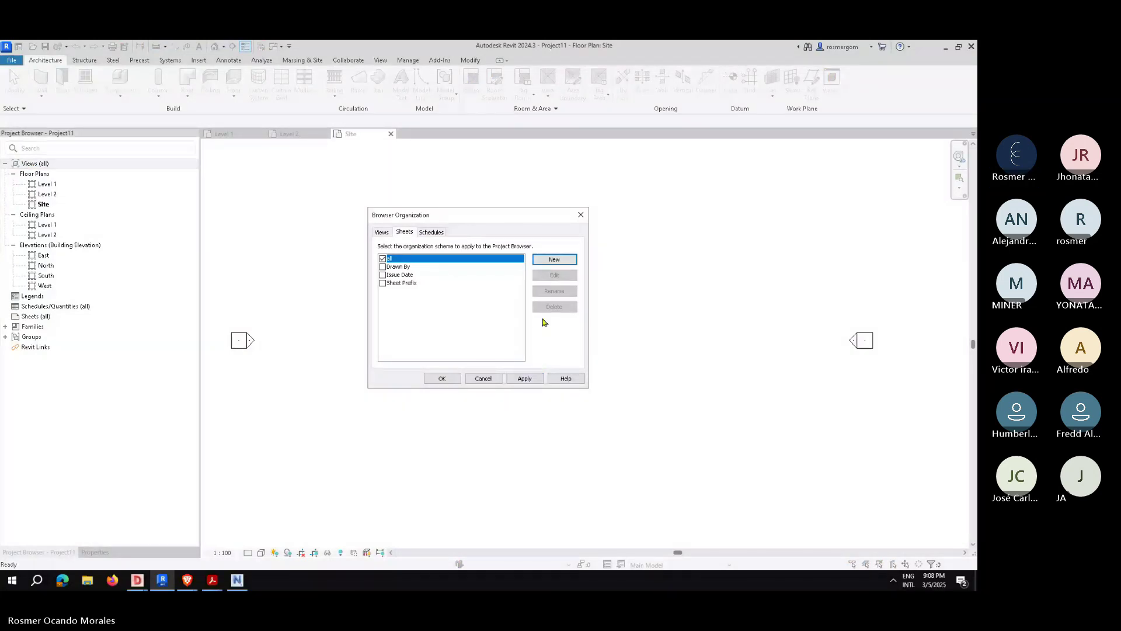
key(Escape)
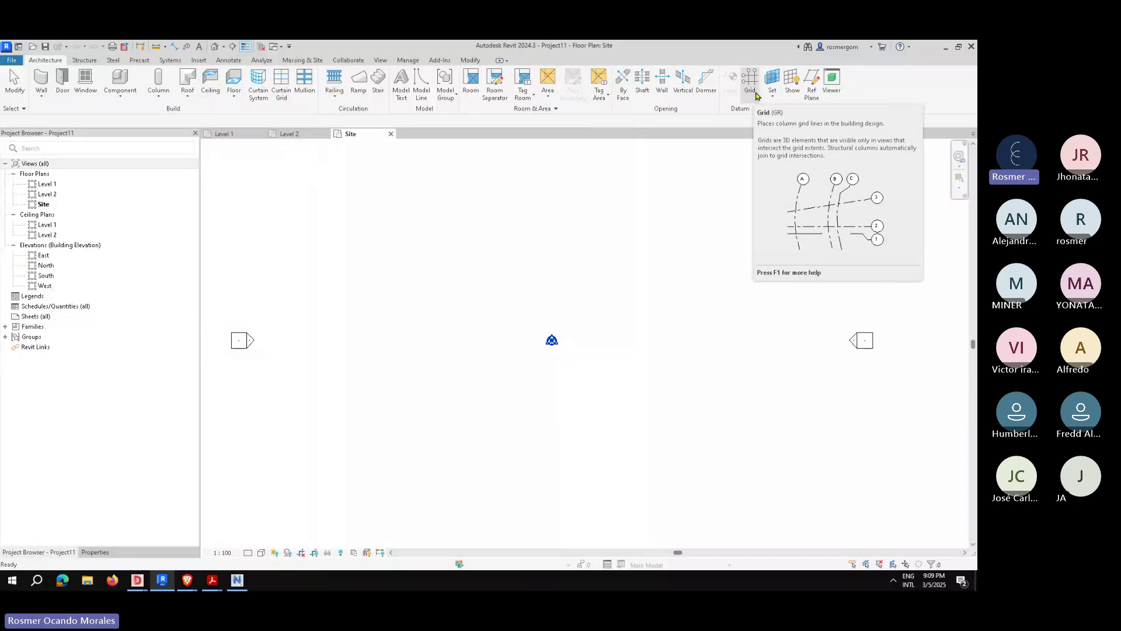
Step: Review the structure, steel, precast, building systems, and link and import tools in turn
click(84, 59)
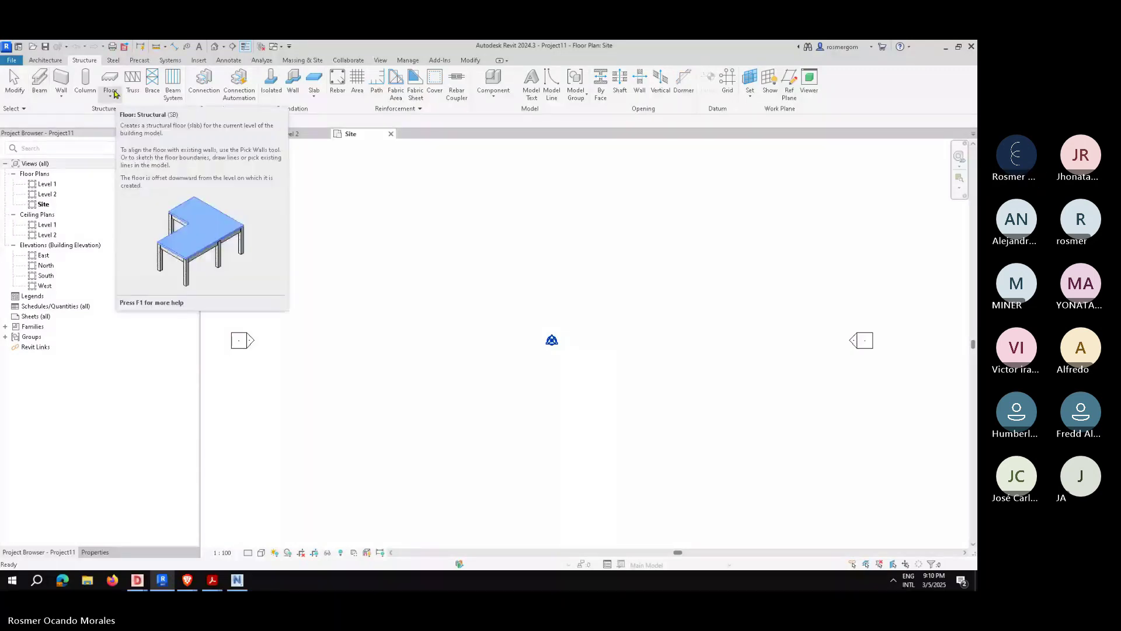
click(113, 61)
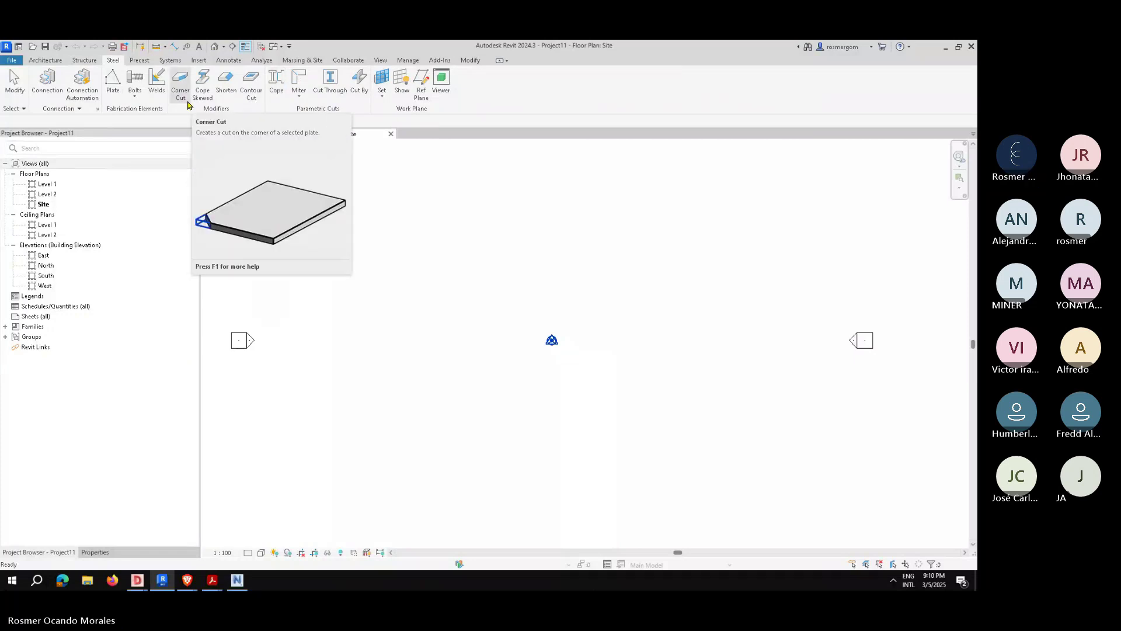
click(142, 63)
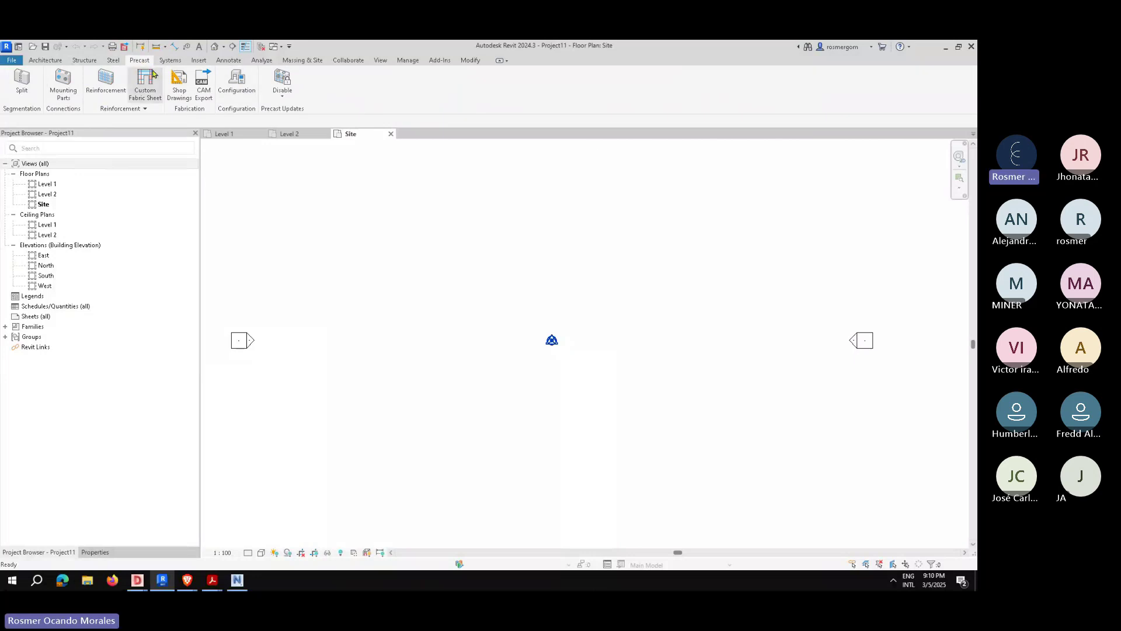
click(170, 61)
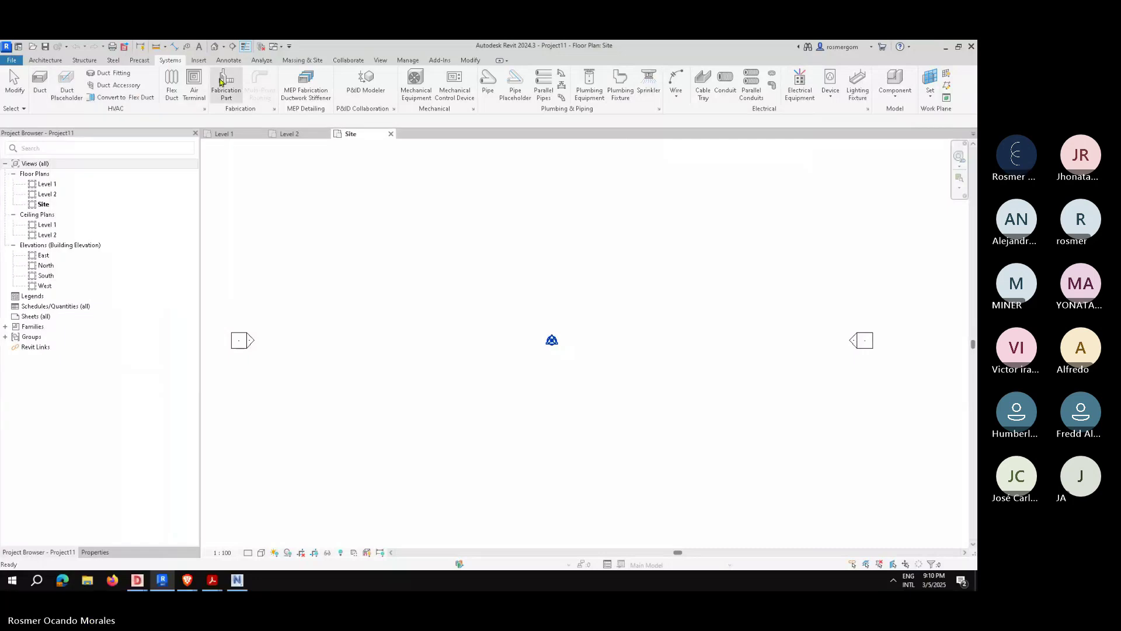
click(198, 61)
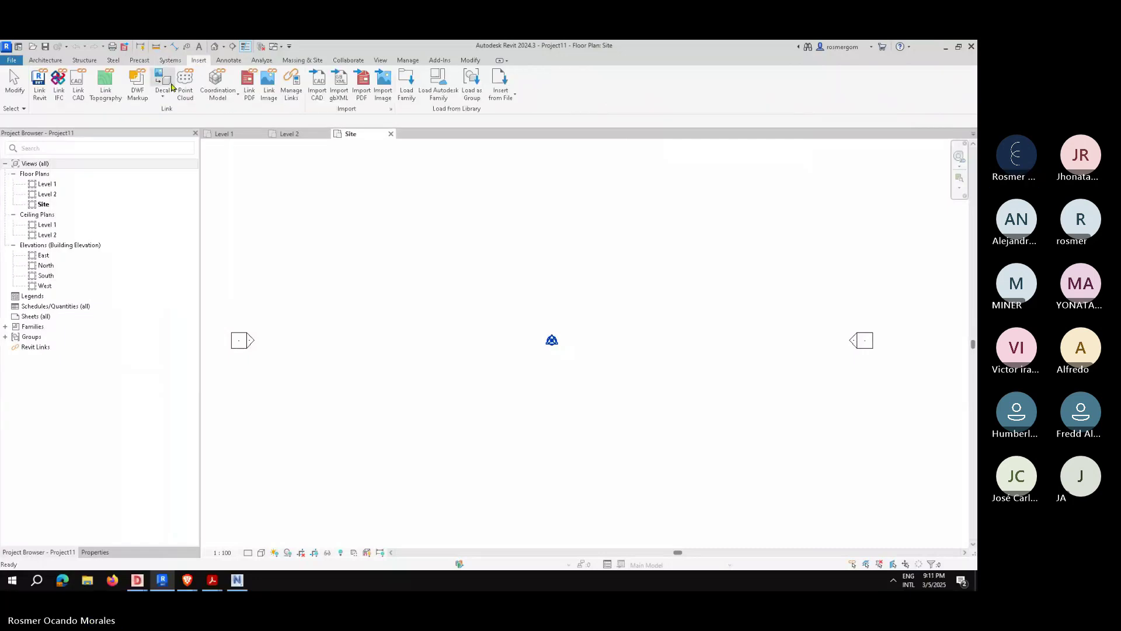
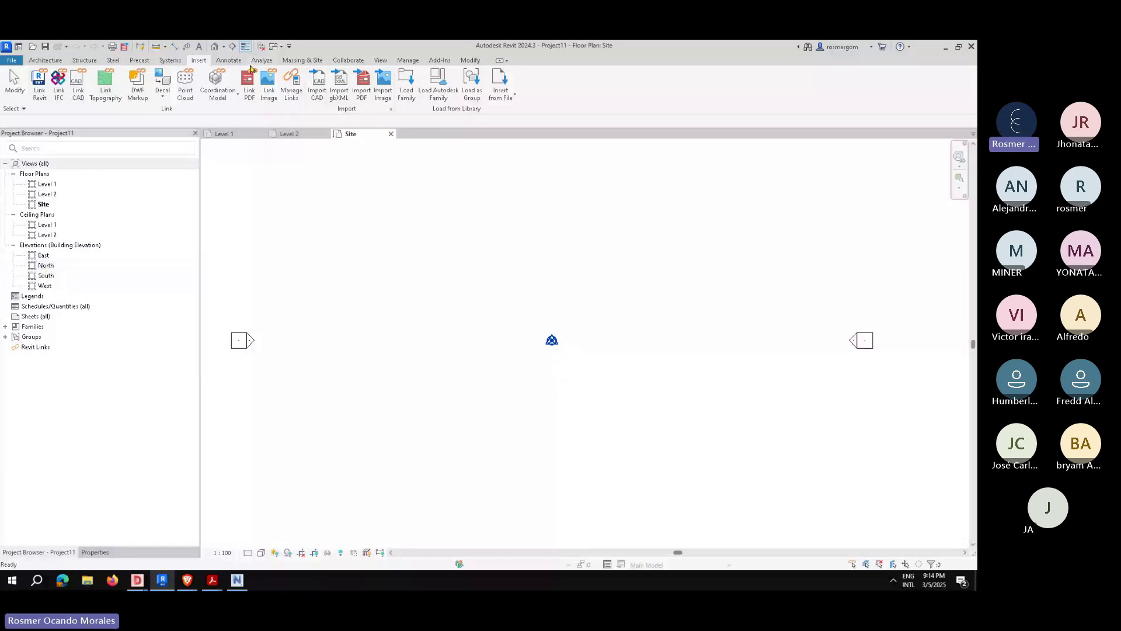
Step: Review the annotation, analysis, and massing and site tools, including the ways to create a Toposolid
click(229, 60)
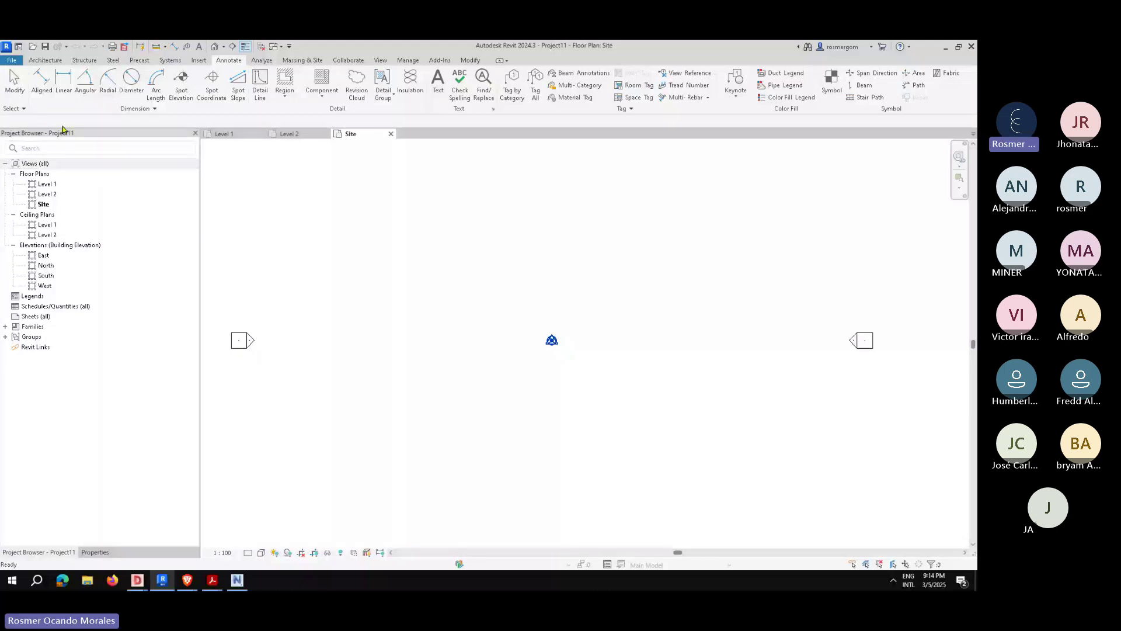
click(262, 61)
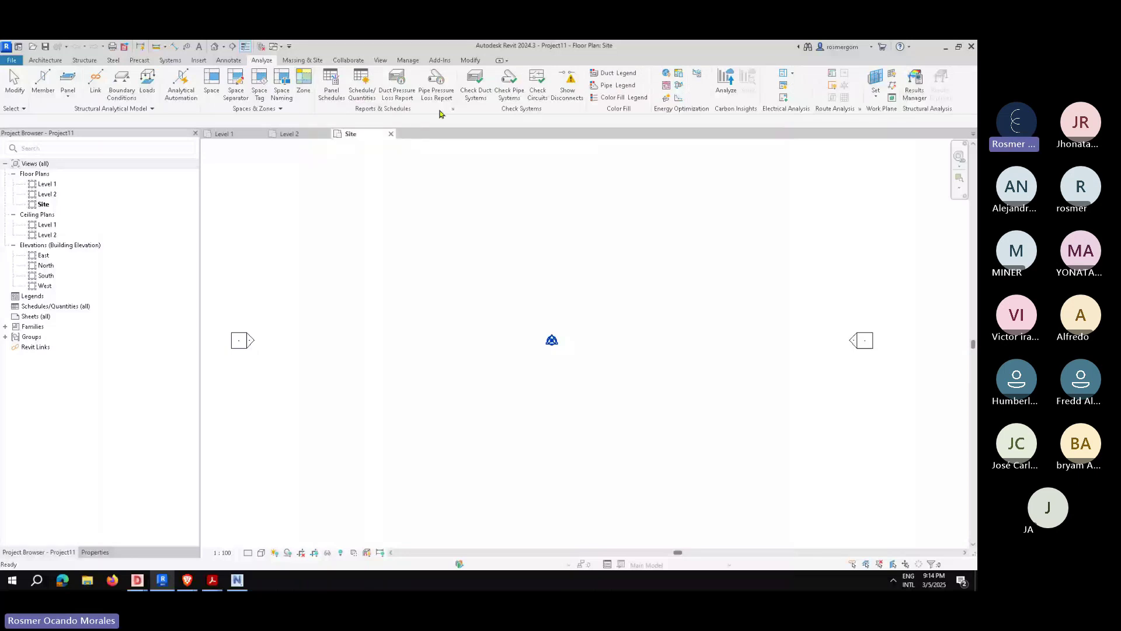
click(295, 61)
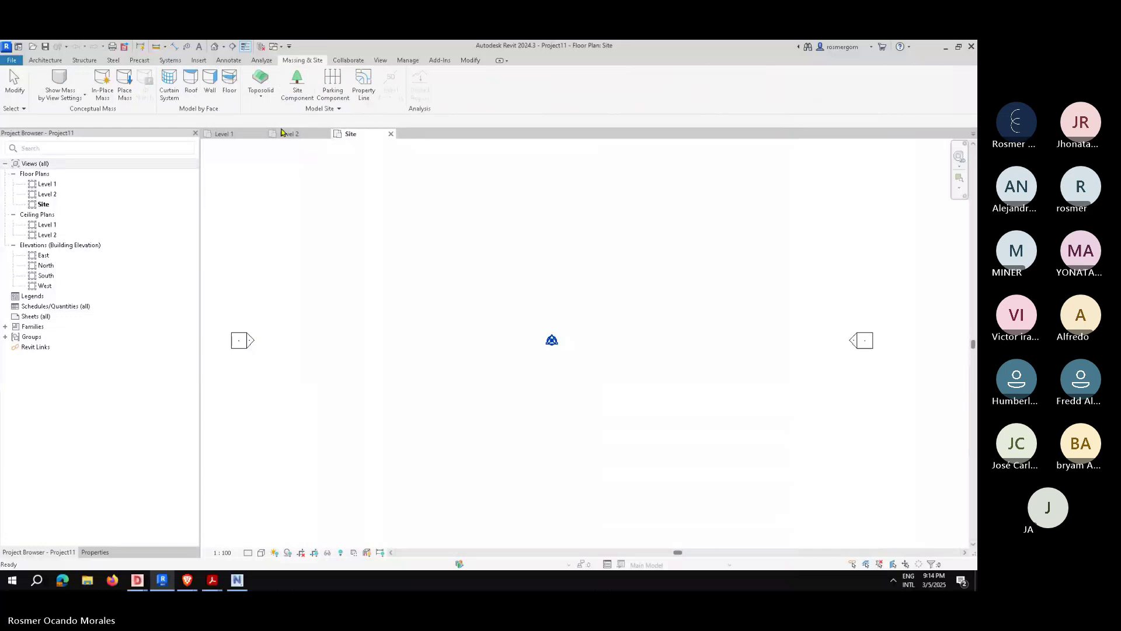
click(261, 99)
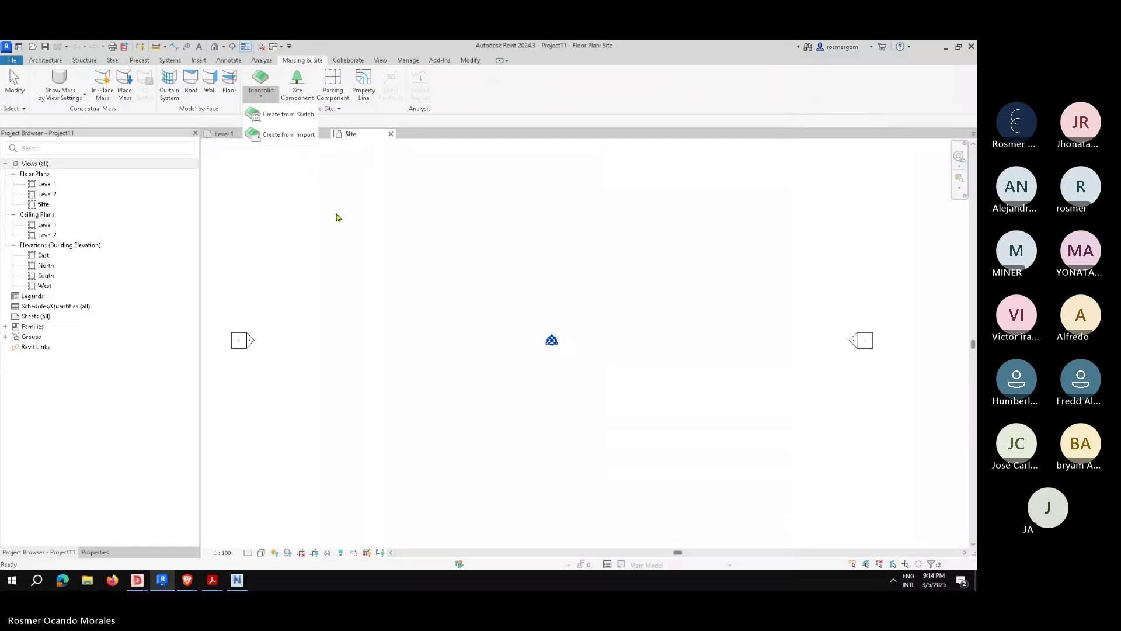
click(345, 294)
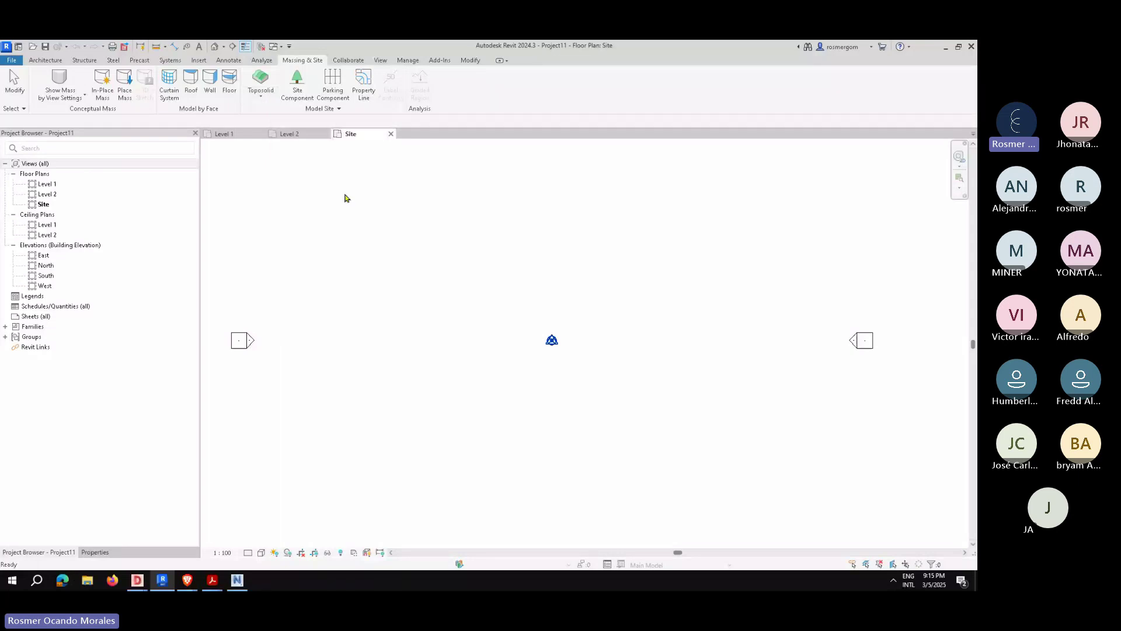
Step: Review the collaboration and view tools, and display the Site floor plan's properties
click(348, 60)
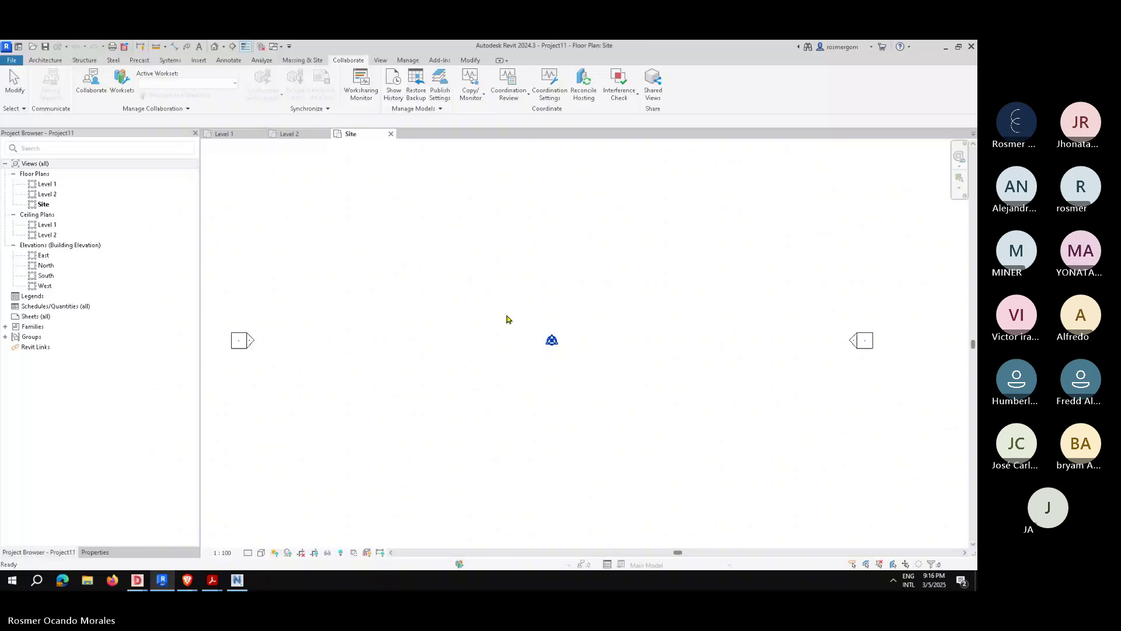
click(381, 60)
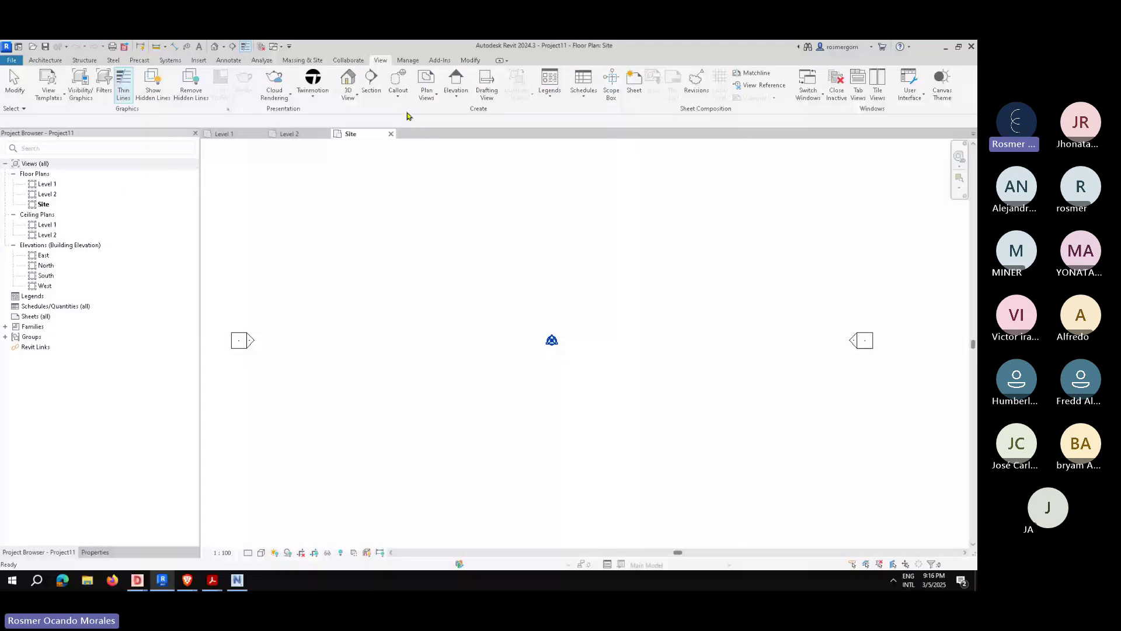
click(96, 552)
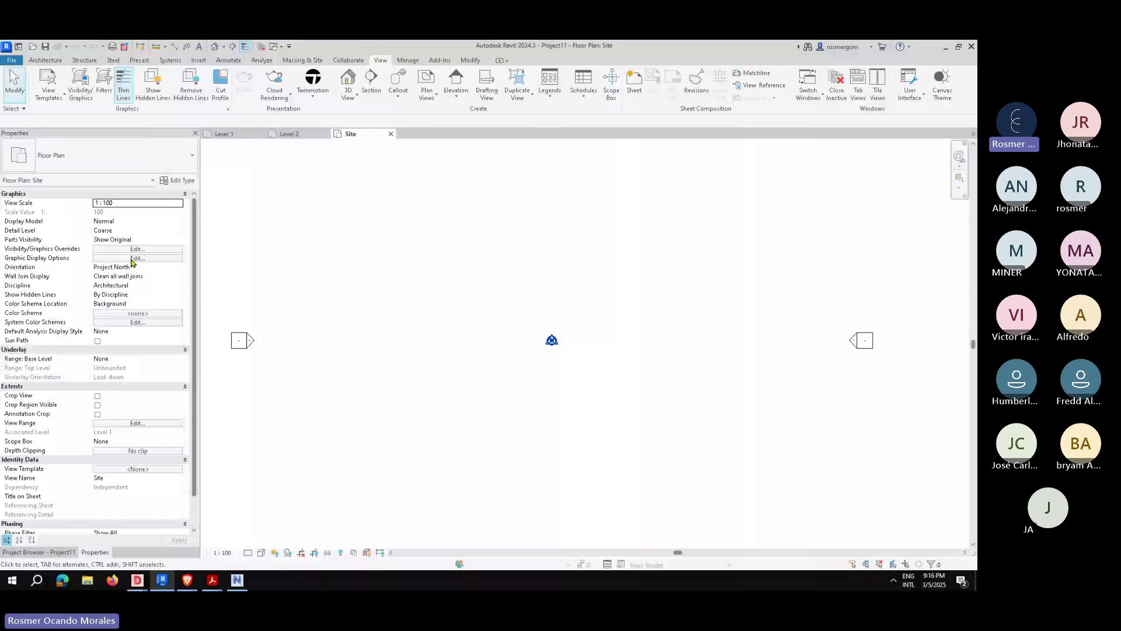
Step: Review the project management tools, including the shared coordinates options, and the add-in and modify tools
click(408, 60)
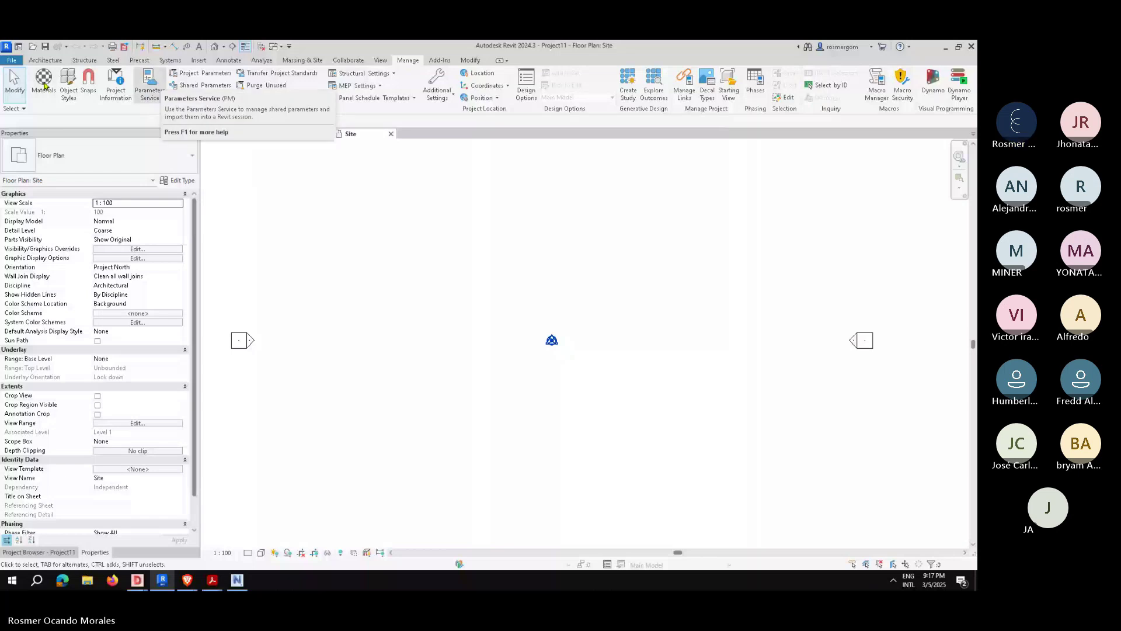
click(508, 88)
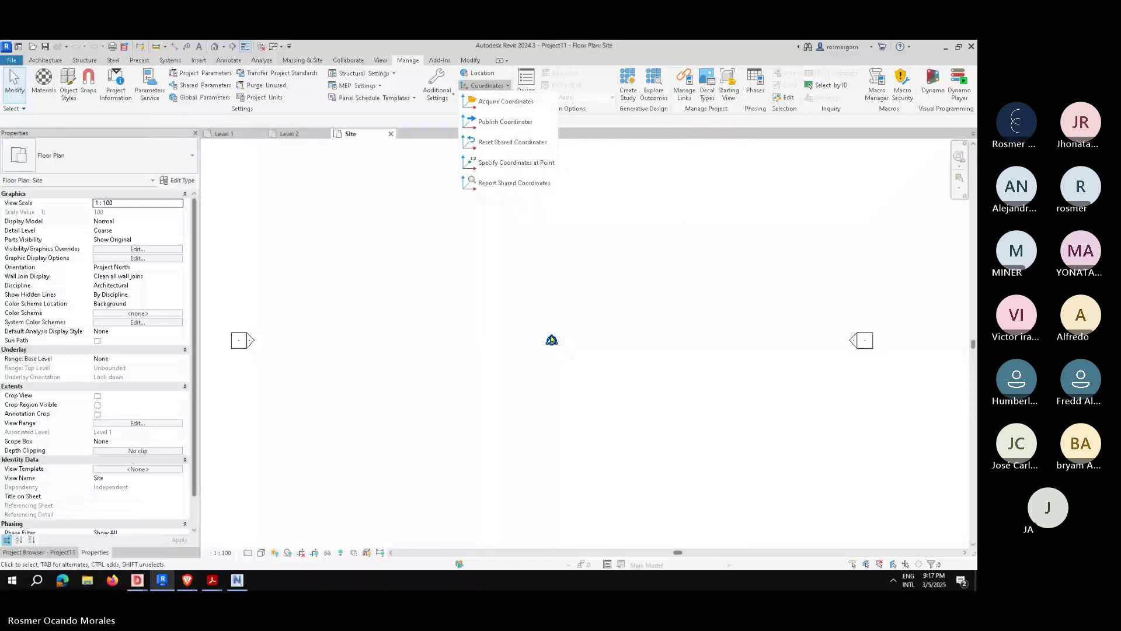
click(440, 60)
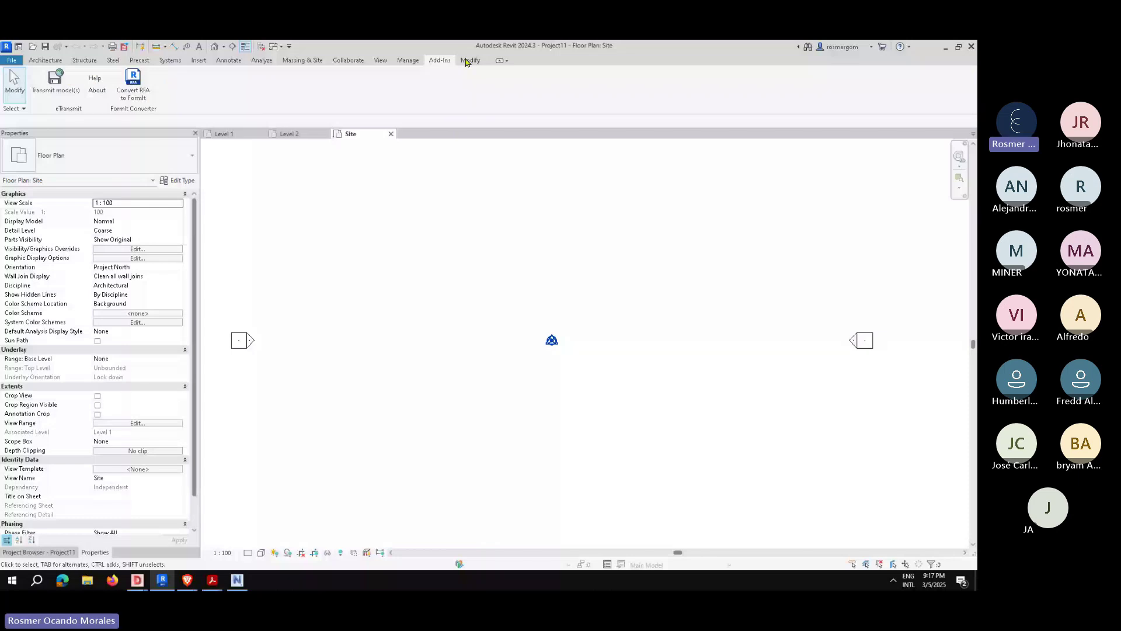
click(466, 61)
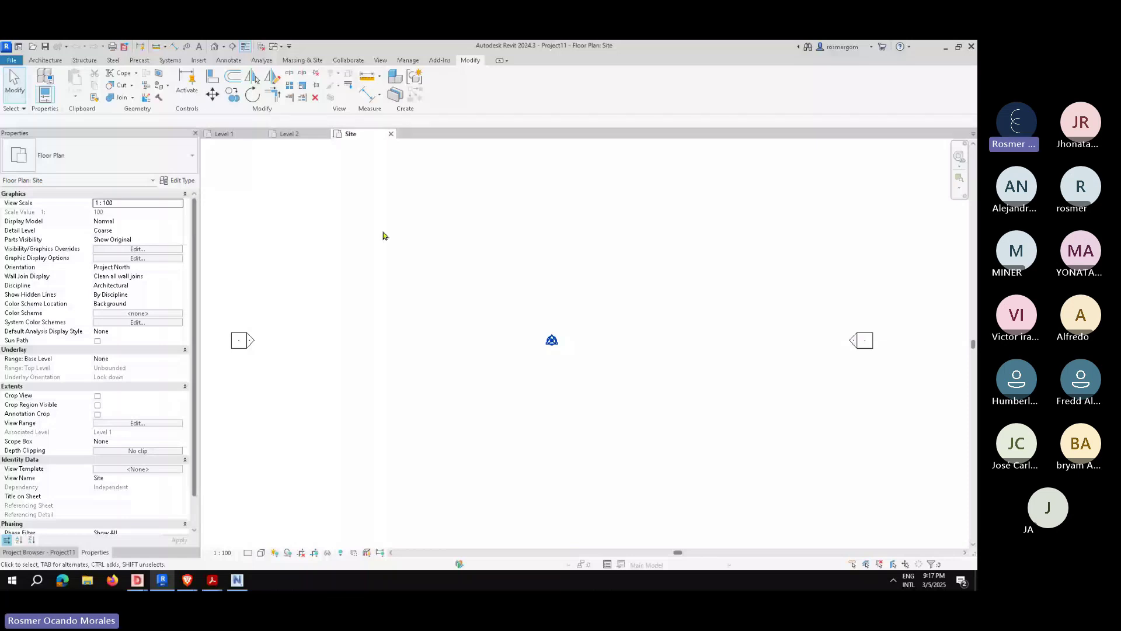
Step: Start a CAD link and choose the CURVAS DE NIVEL- CAPADARE.dwg drawing from the PROYECTO CAPADARE folder on the desktop
click(198, 60)
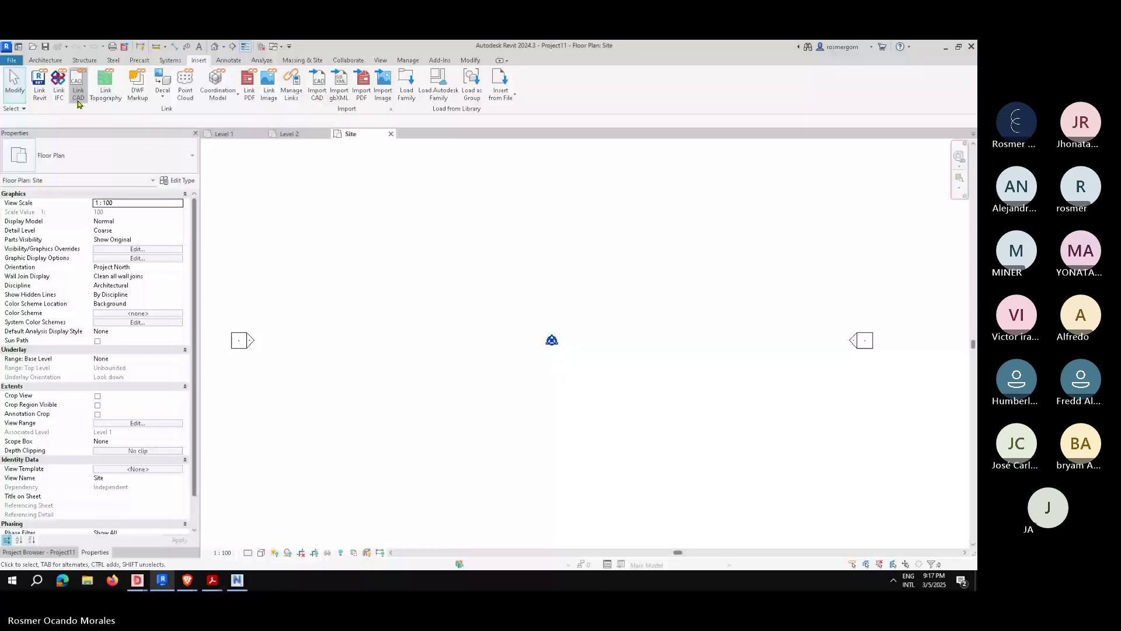
click(79, 91)
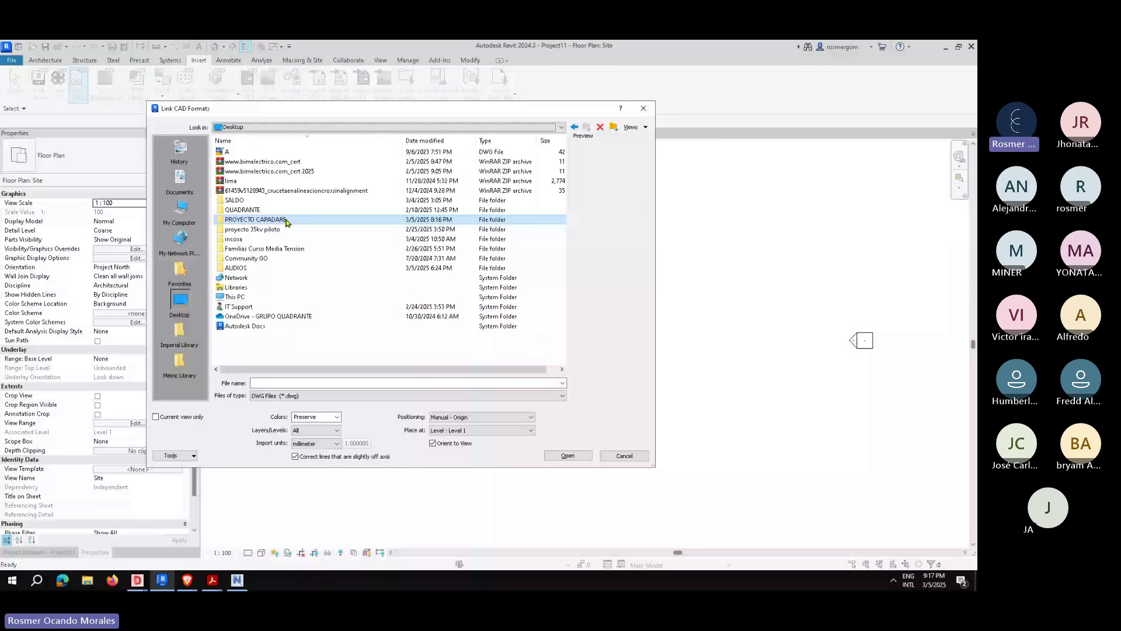
double_click(286, 220)
click(281, 172)
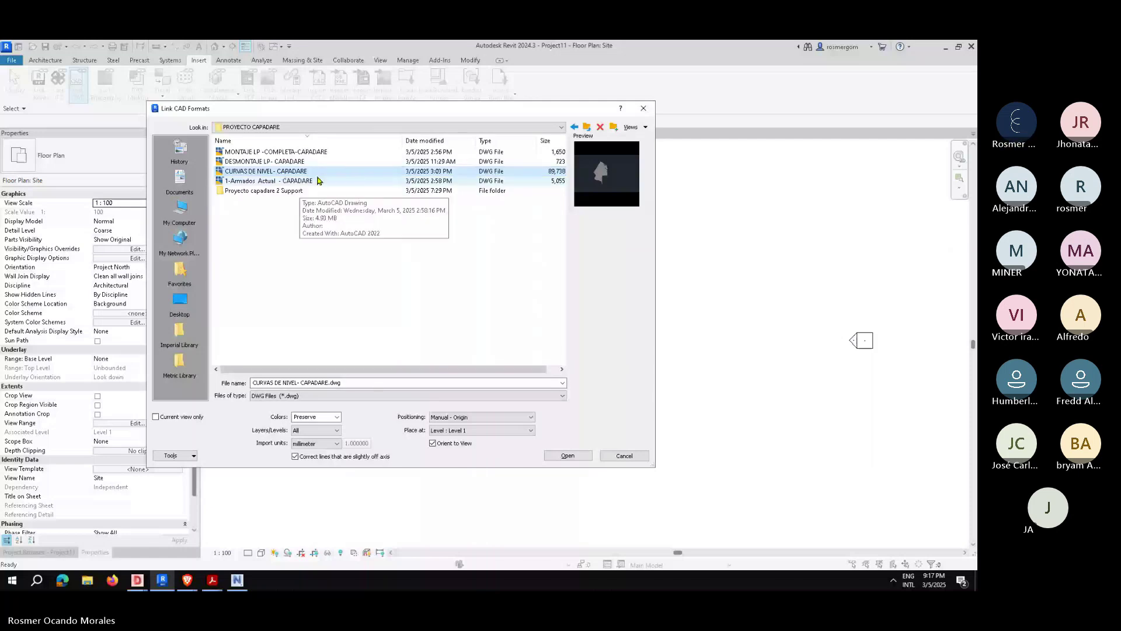
Step: Link the contour drawing with all layers, Auto-Detect import units and Auto - Center to Center positioning at Level 1
click(295, 432)
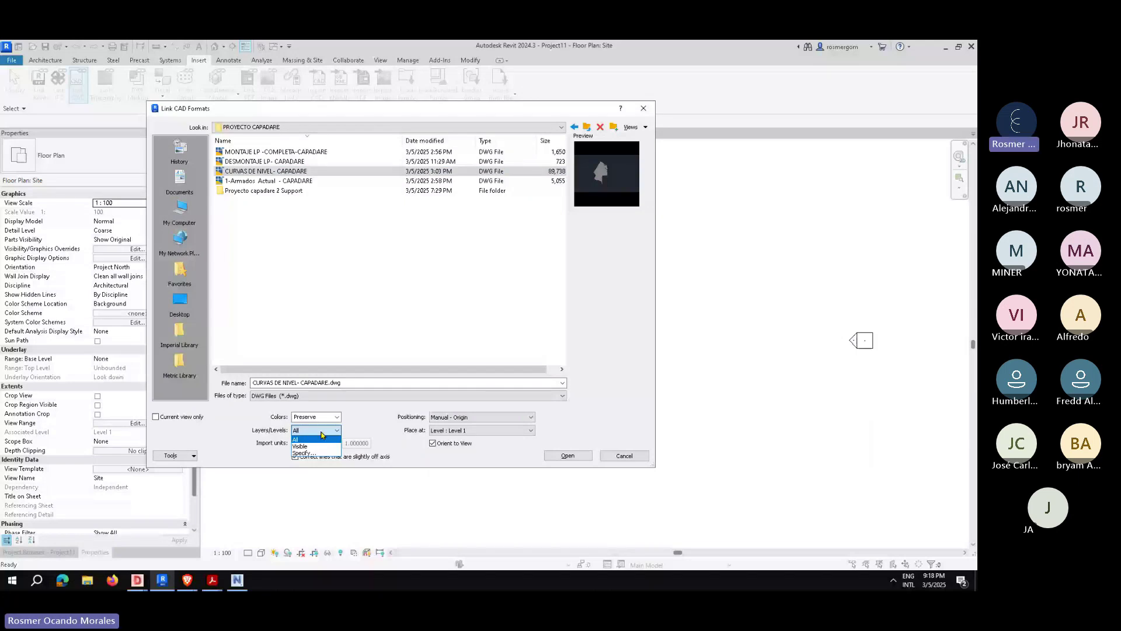
click(322, 439)
click(327, 444)
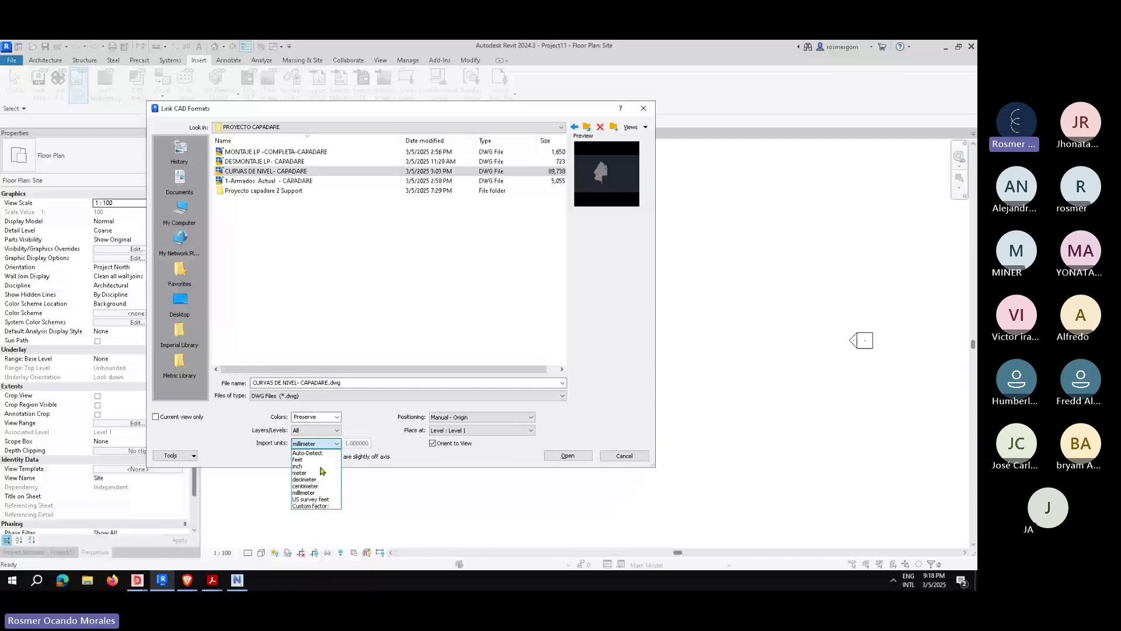
click(308, 453)
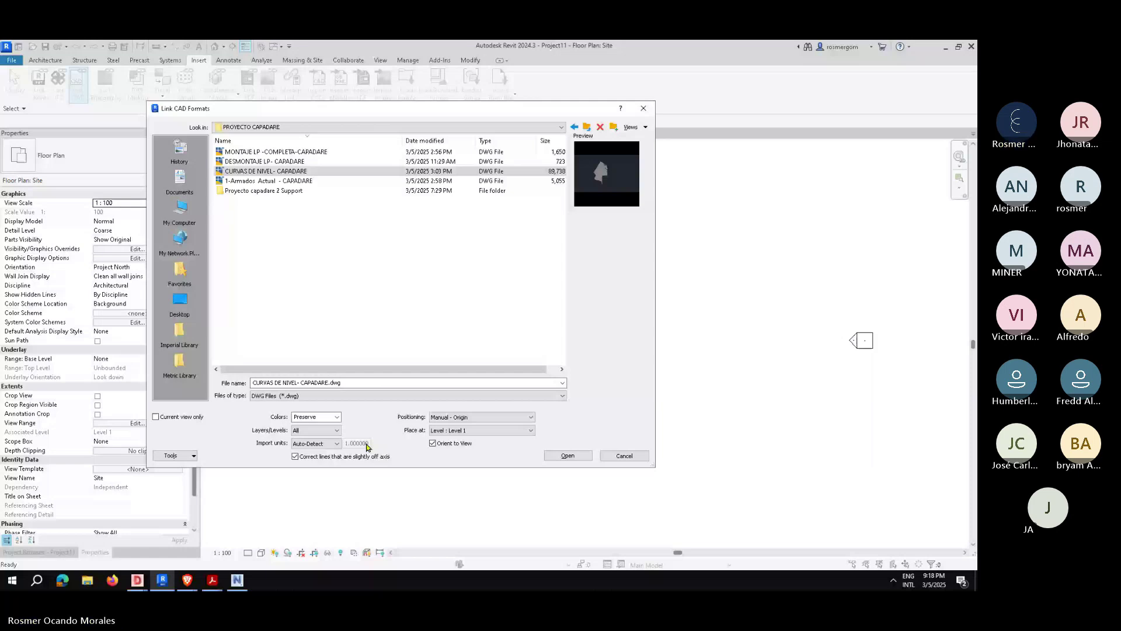
click(478, 420)
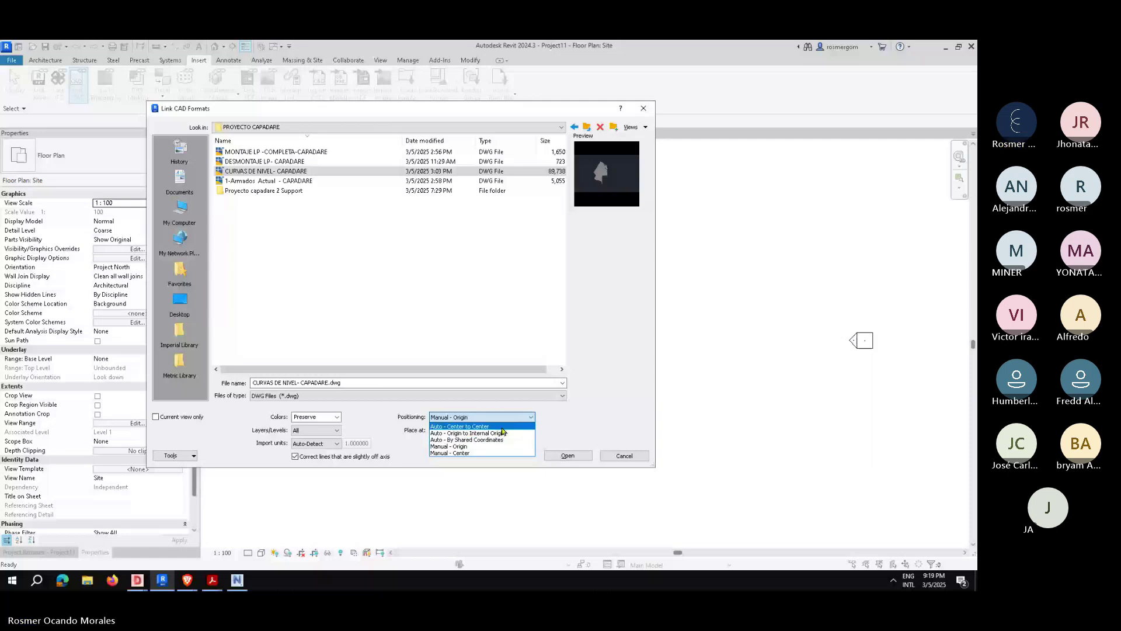
click(501, 427)
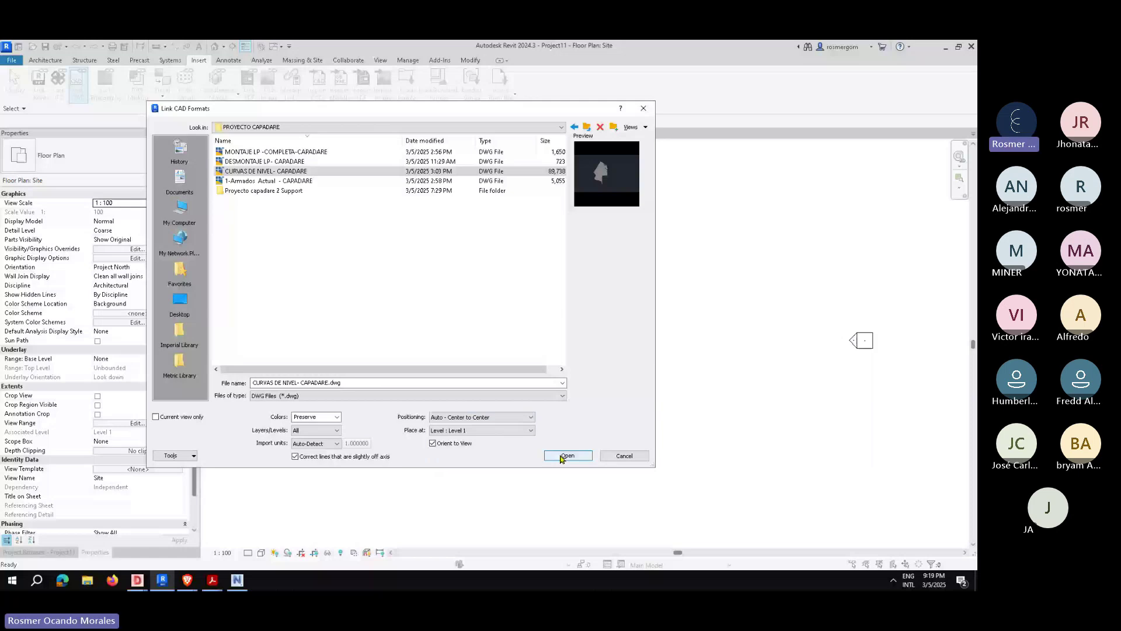
click(472, 430)
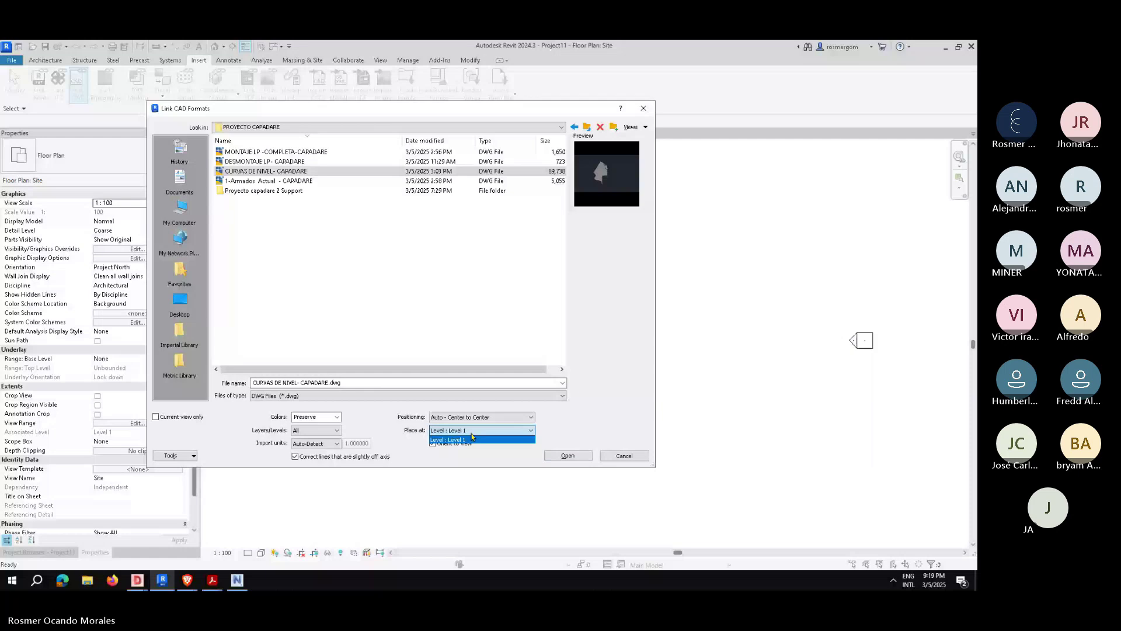
click(567, 455)
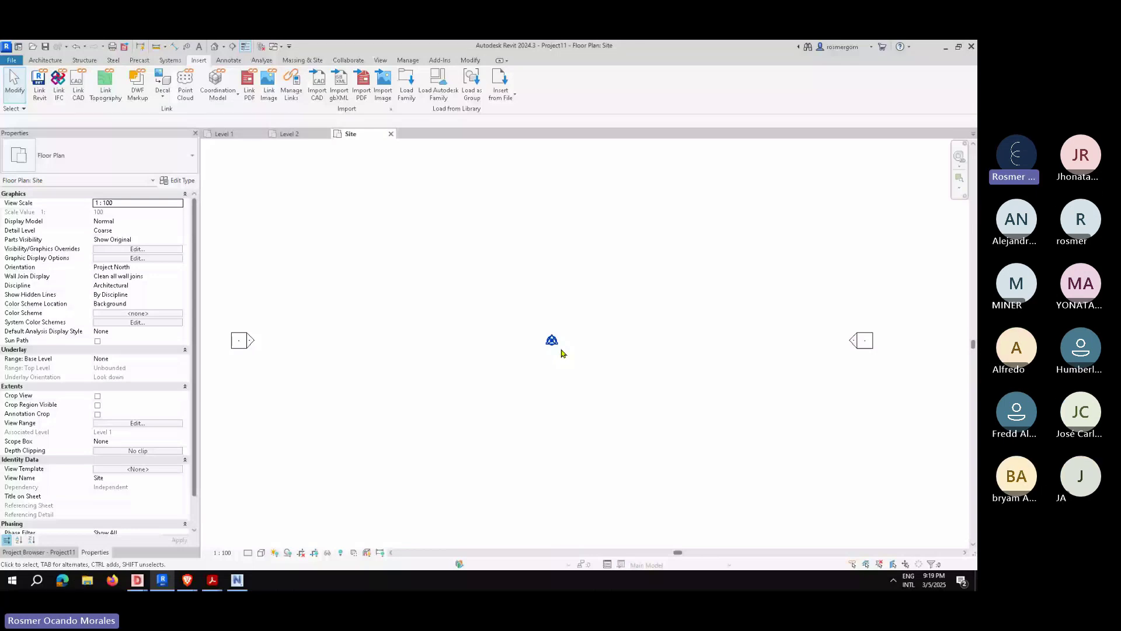
Step: Examine the linked contours in the 3D view and the Level 1 and Level 2 floor plans, including the level markers in 3D
click(214, 48)
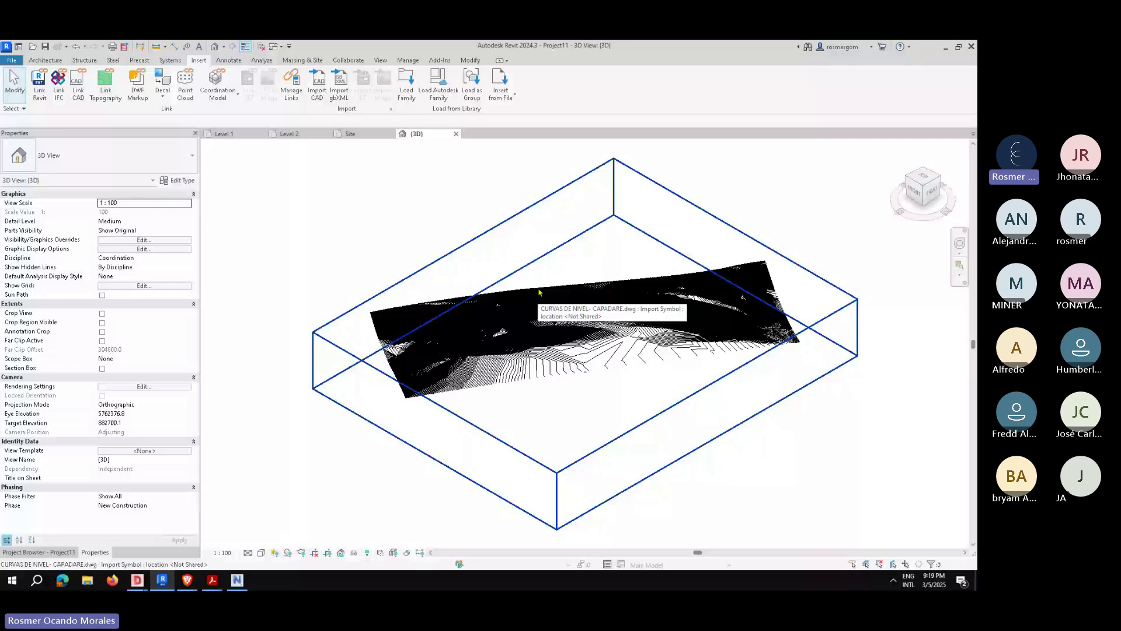
click(222, 133)
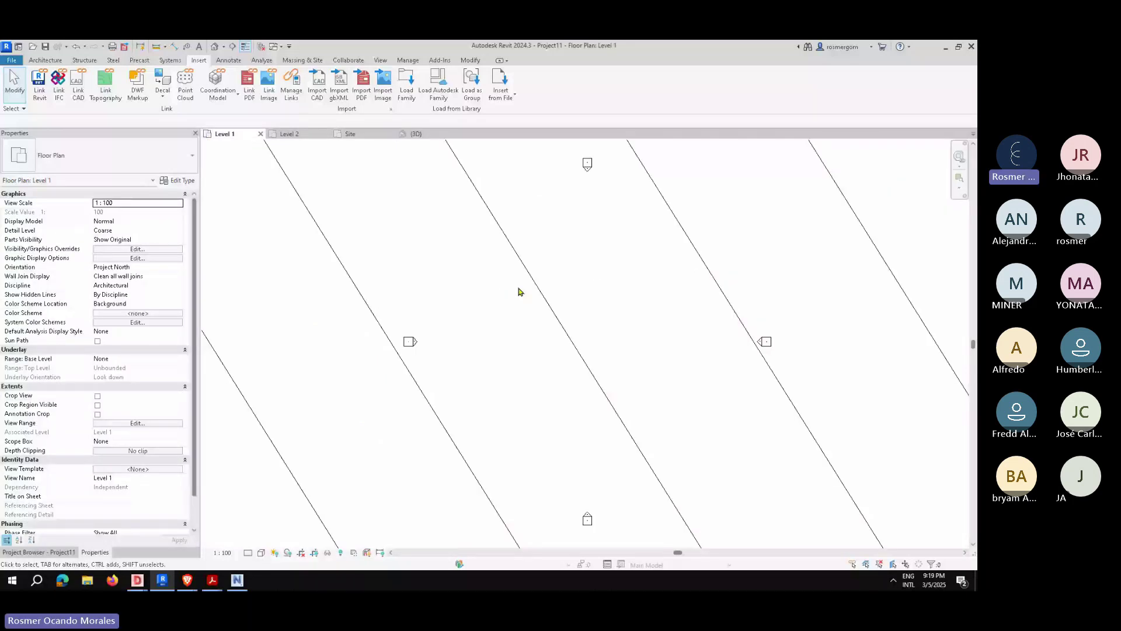
middle_click(519, 292)
middle_click(518, 291)
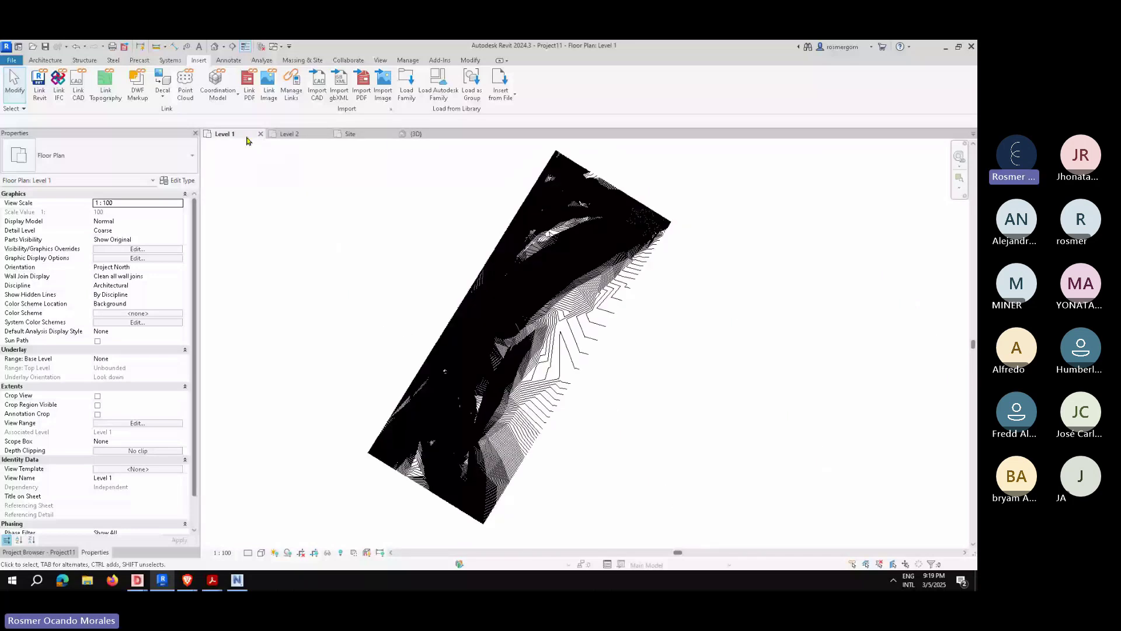
click(288, 134)
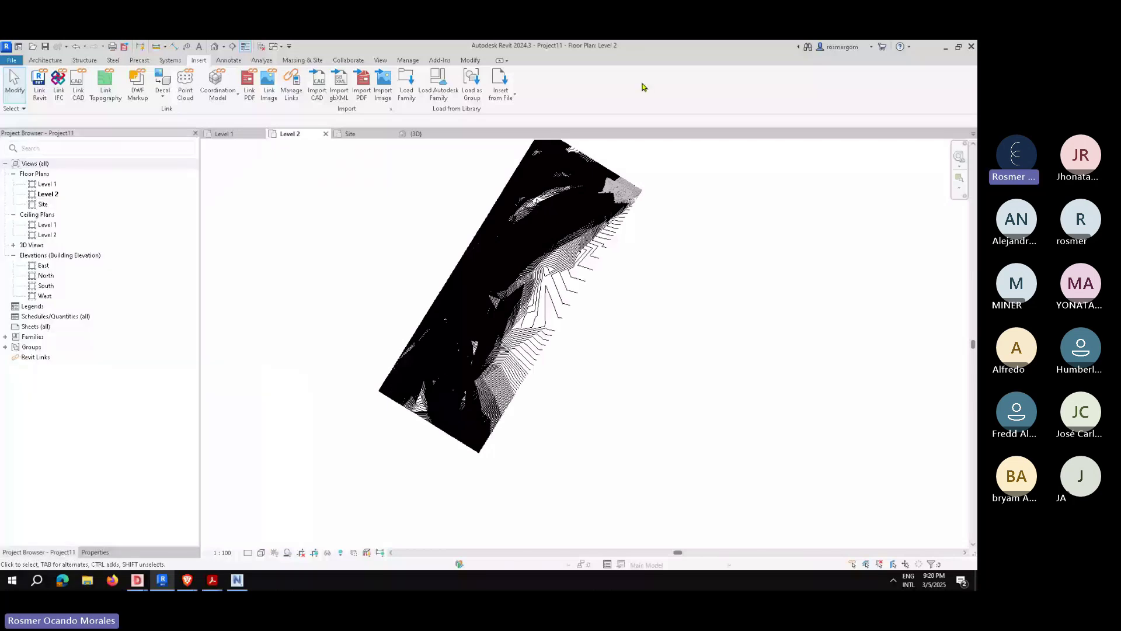
click(415, 134)
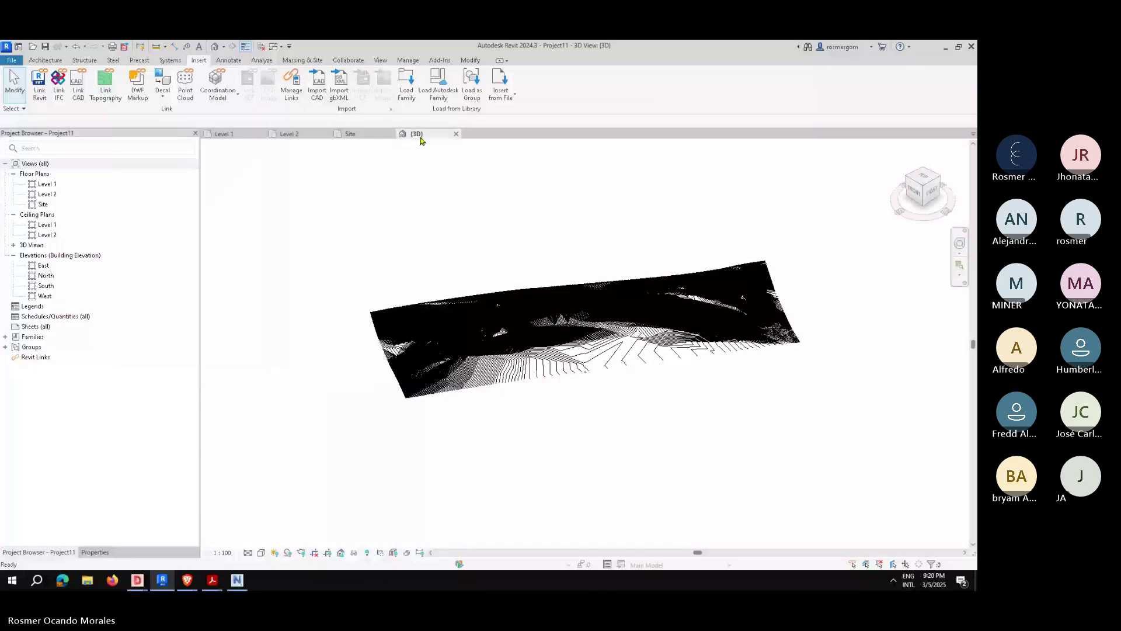
shift+middle_drag(420, 140, 619, 137)
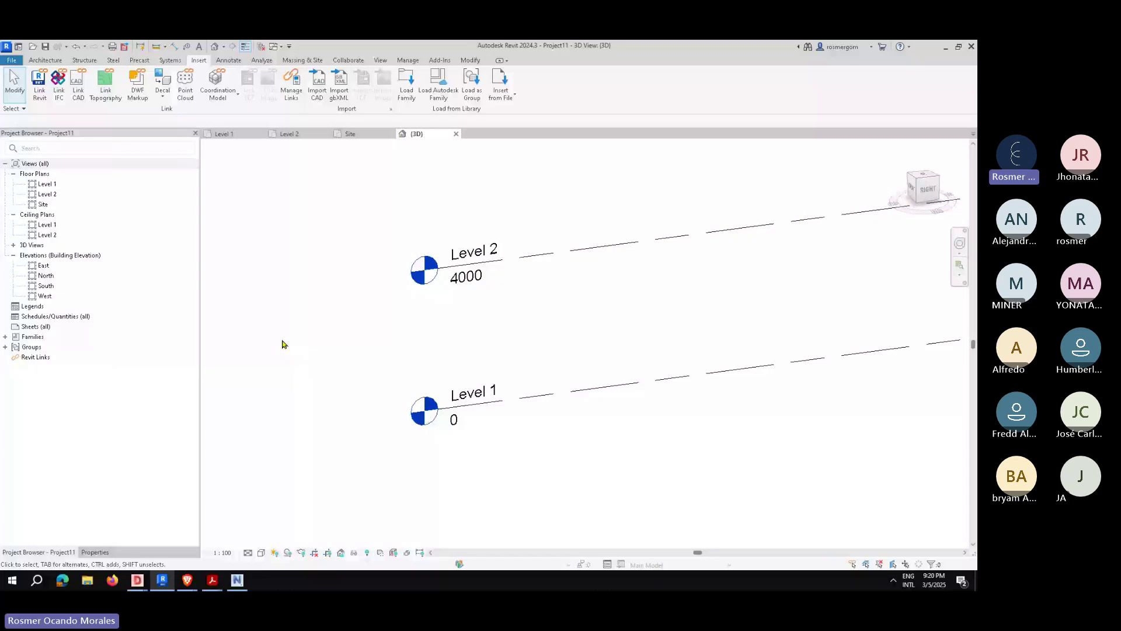
Step: Set the project's length units to meters in the Common discipline
key(u)
key(n)
click(506, 200)
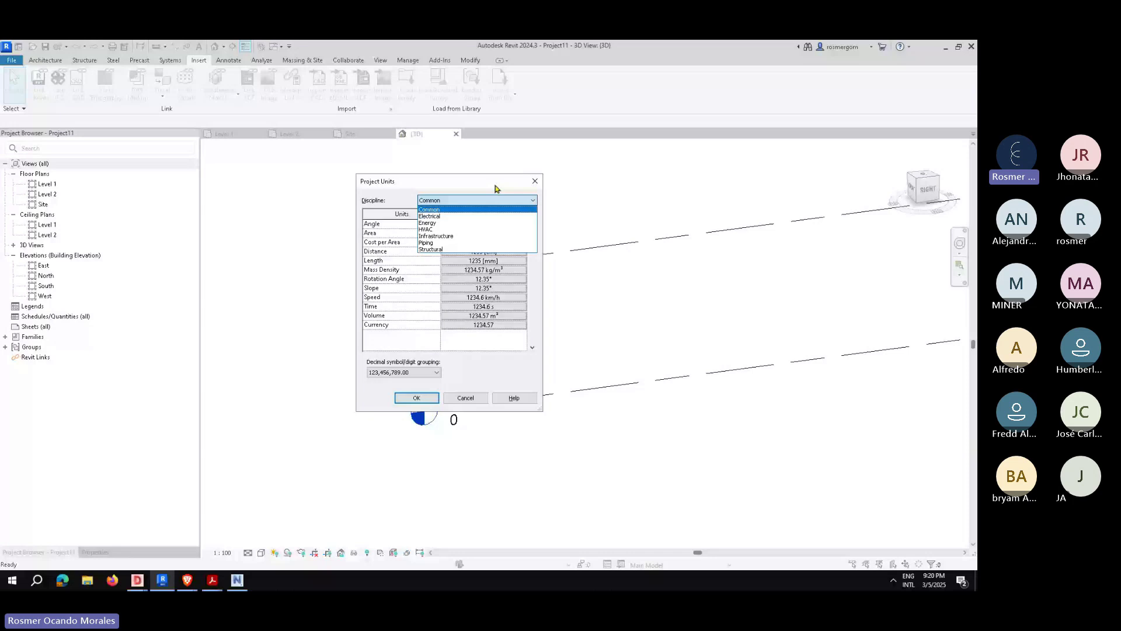
click(441, 230)
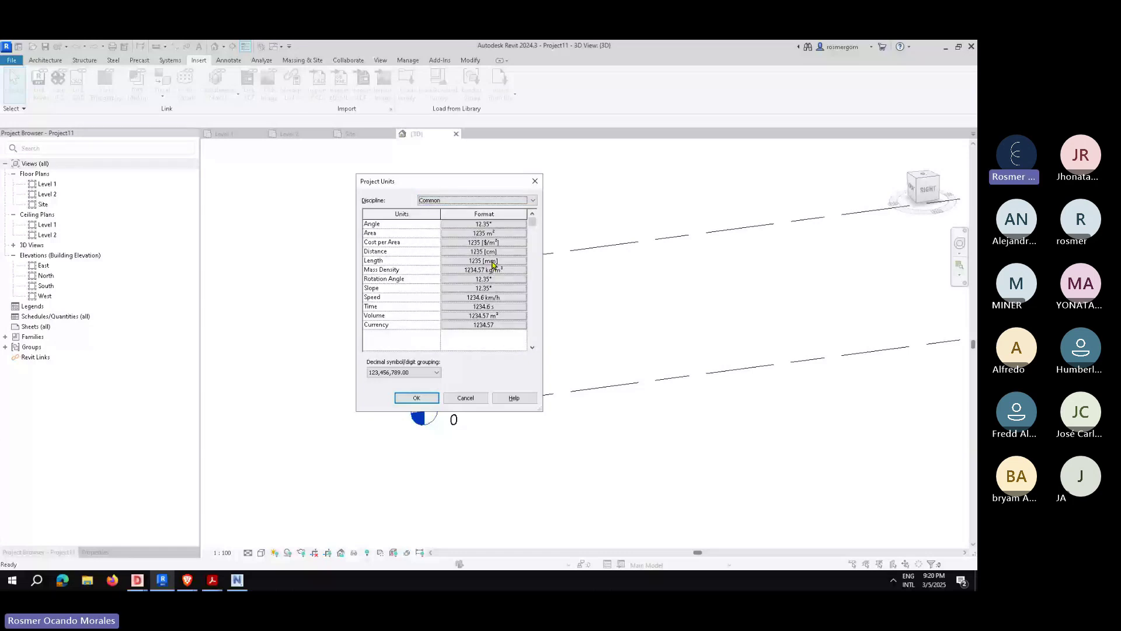
click(490, 261)
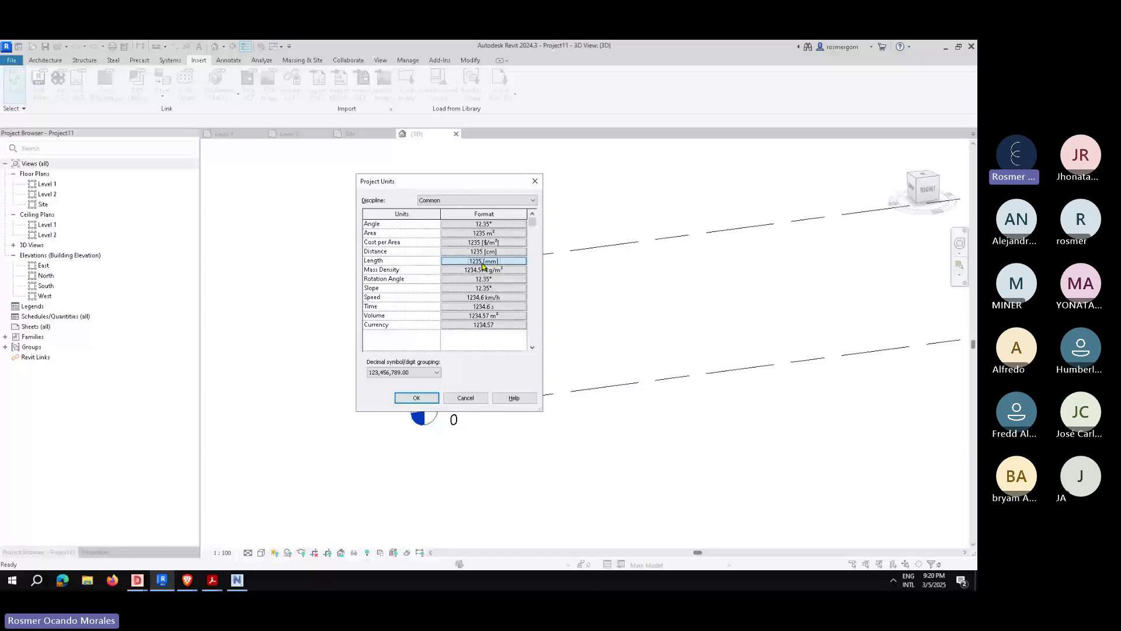
click(482, 262)
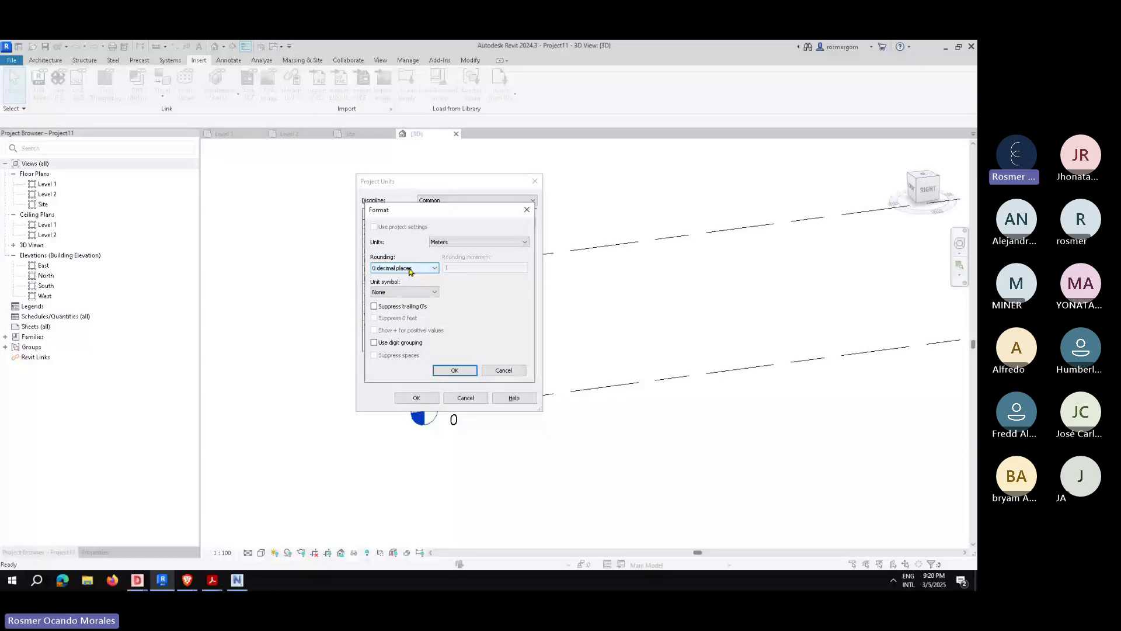
key(Return)
key(Return)
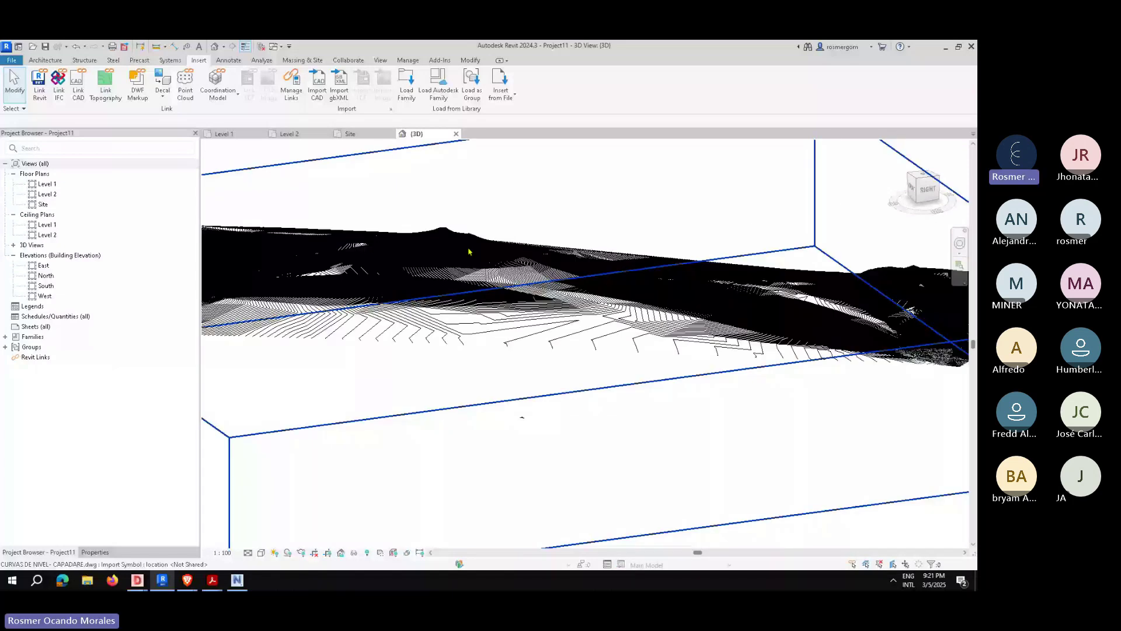
Step: Open the Site floor plan and move the project base point to about 0.43 m N/S and 0.19 m E/W
scroll(468, 251, down, 2)
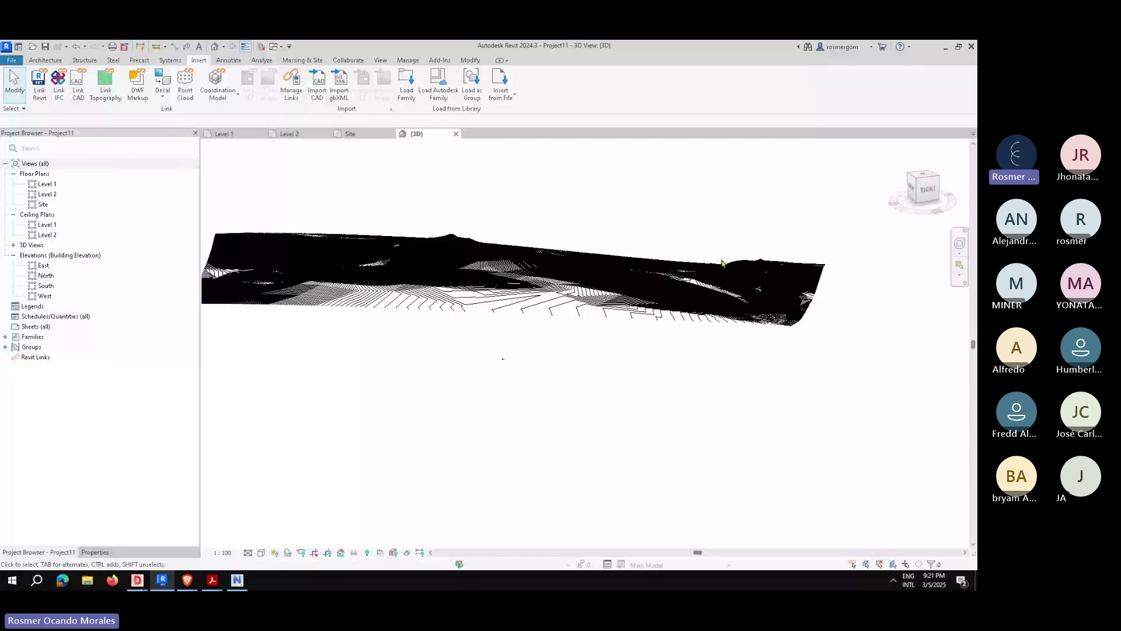
double_click(43, 205)
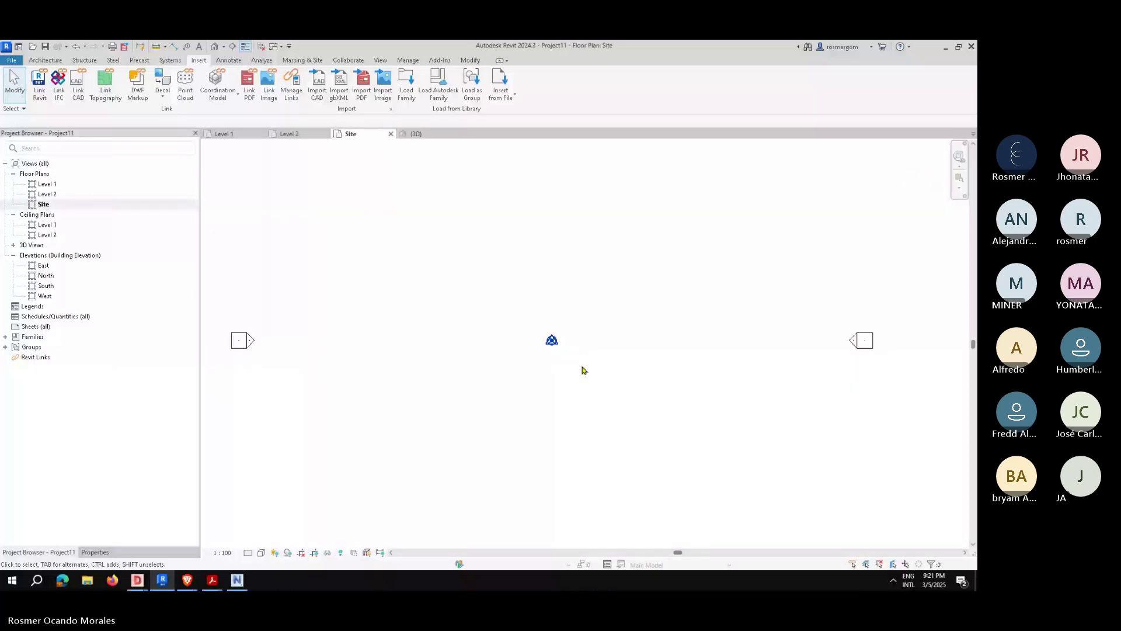
scroll(566, 342, up, 3)
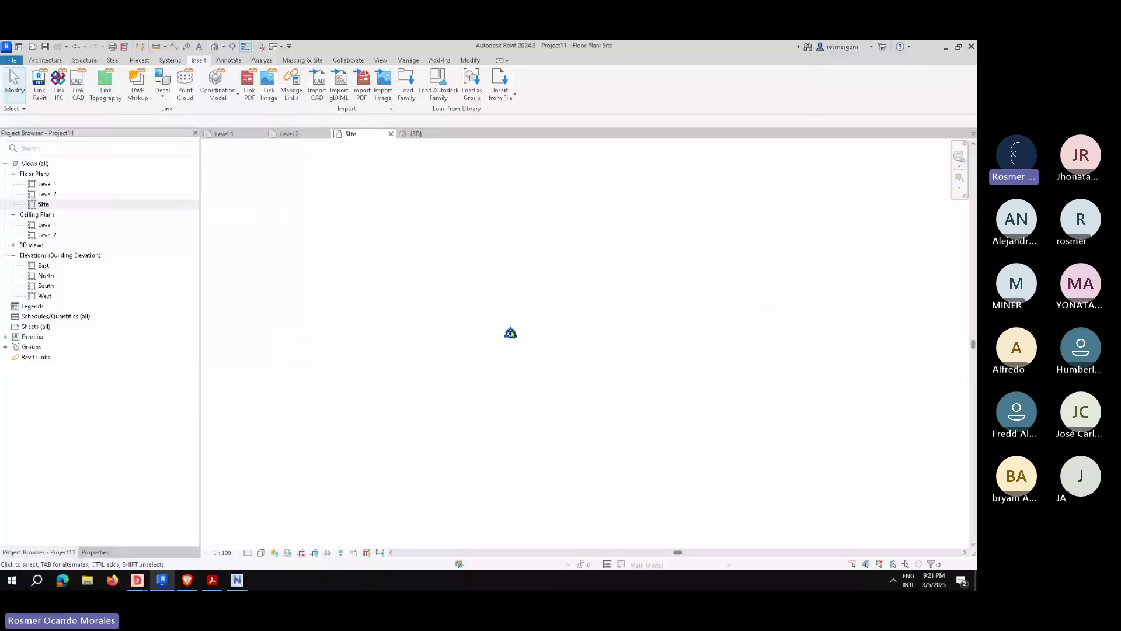
click(510, 334)
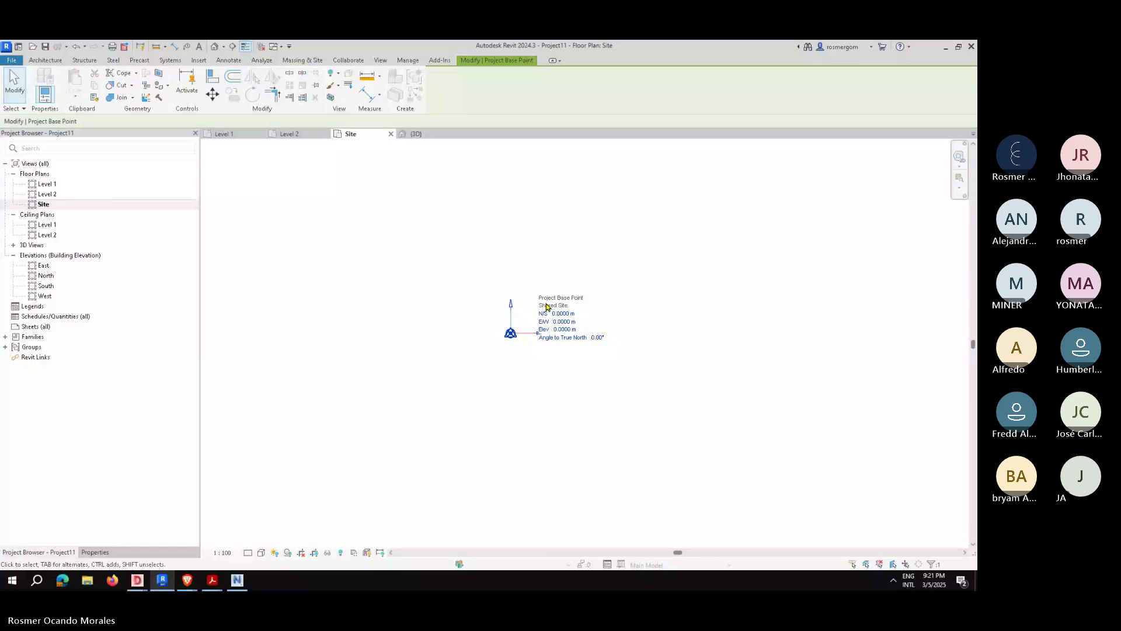
drag(510, 334, 534, 289)
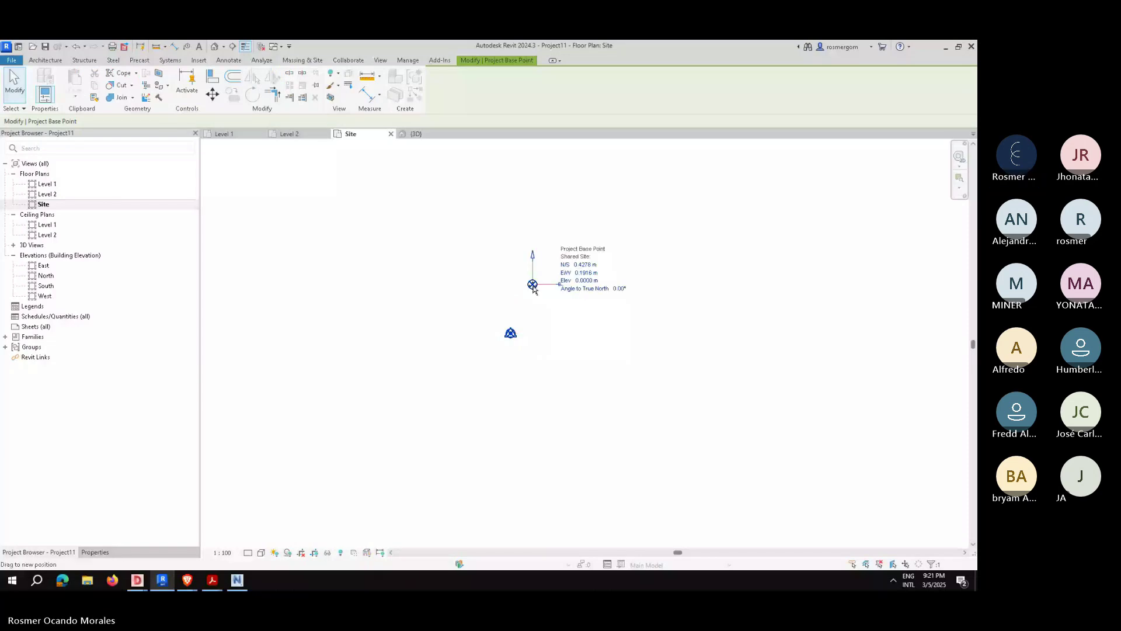
drag(534, 289, 533, 288)
Step: Inspect the survey point's coordinates and reposition the project base point at about 1.29 m N/S and 0.58 m E/W
click(510, 333)
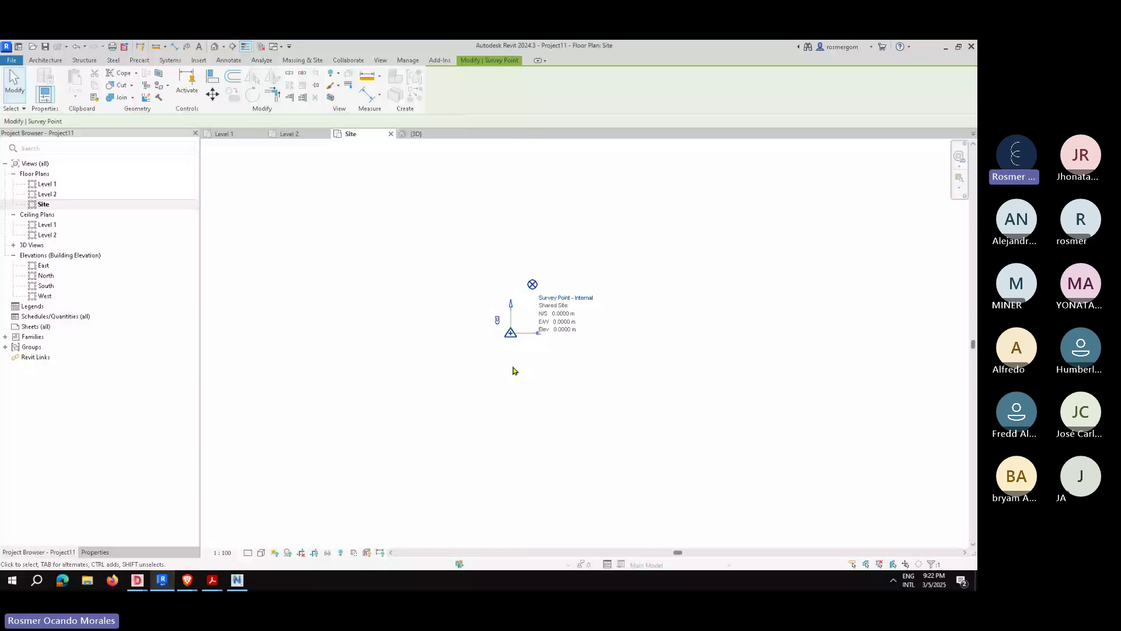
click(534, 286)
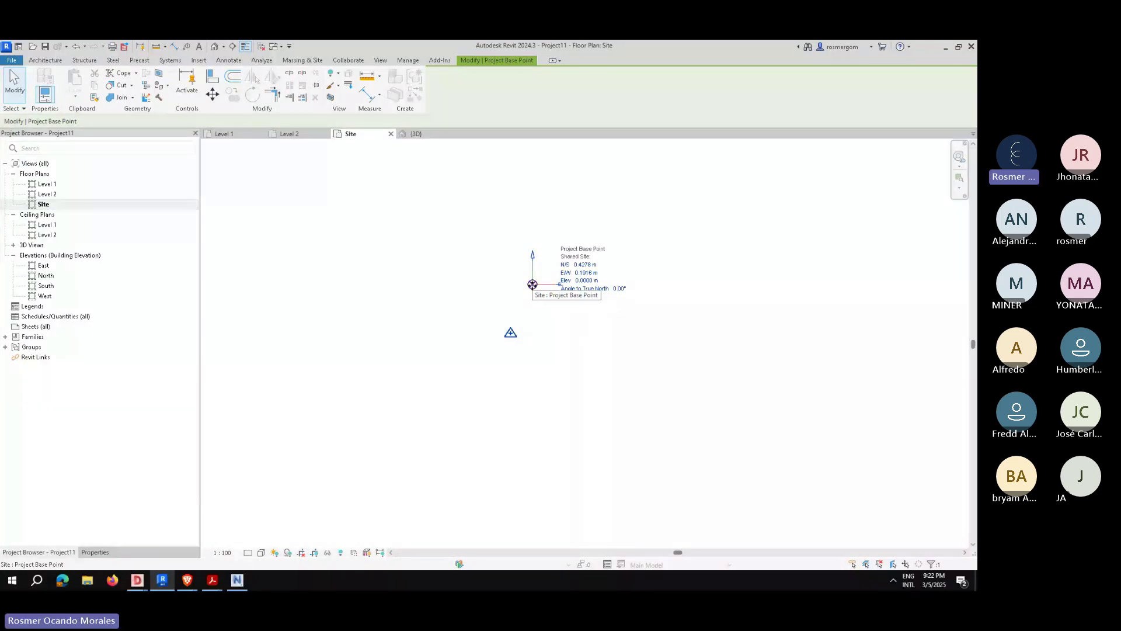
drag(532, 284, 291, 199)
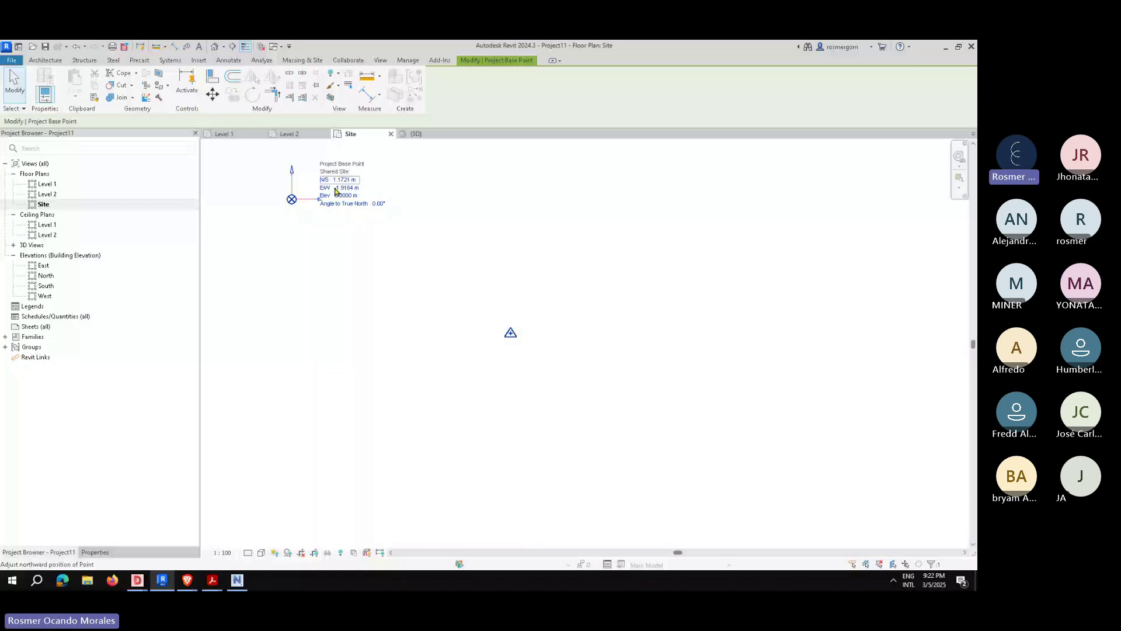
drag(291, 199, 577, 186)
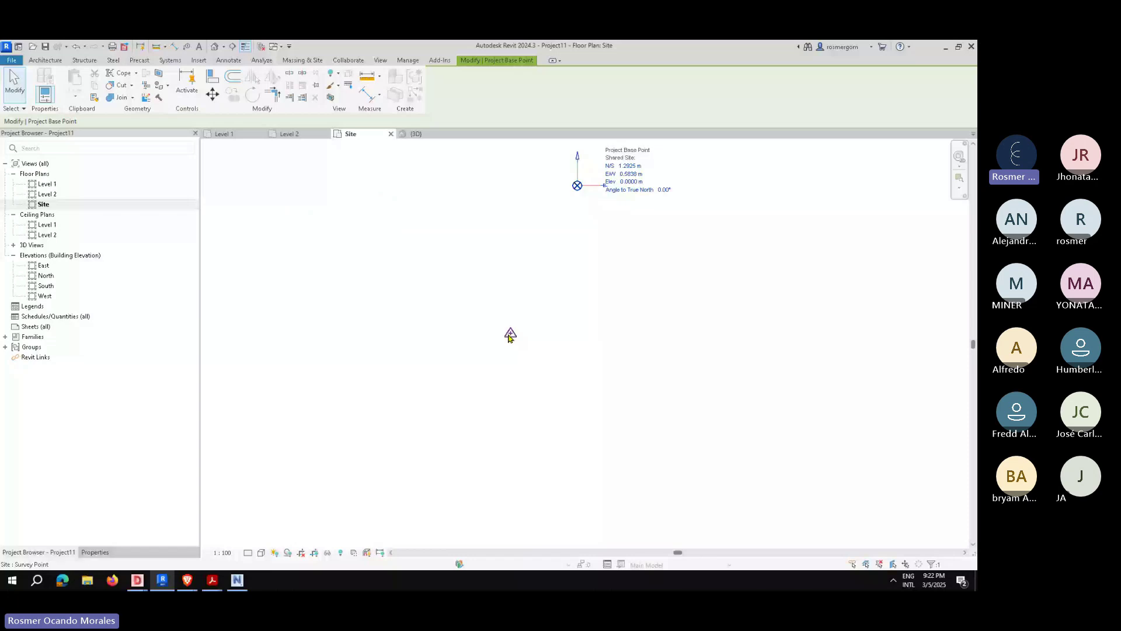
click(510, 336)
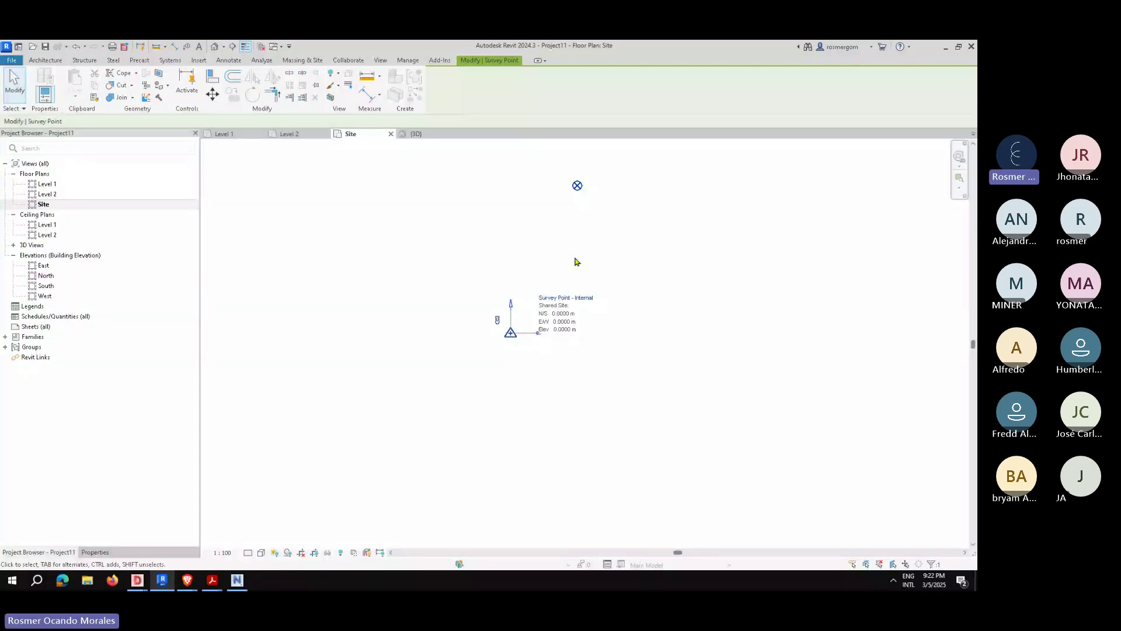
Step: Reposition the project base point at about 0.96 m N/S and 0.22 m E/W relative to the survey point
click(577, 185)
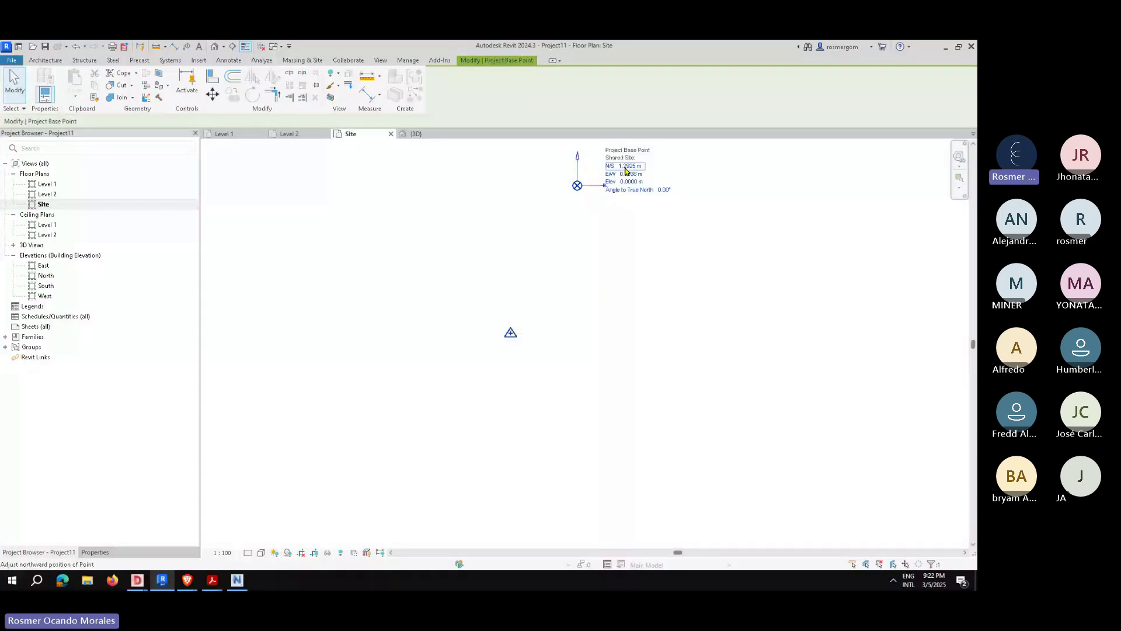
drag(576, 187, 562, 227)
click(511, 334)
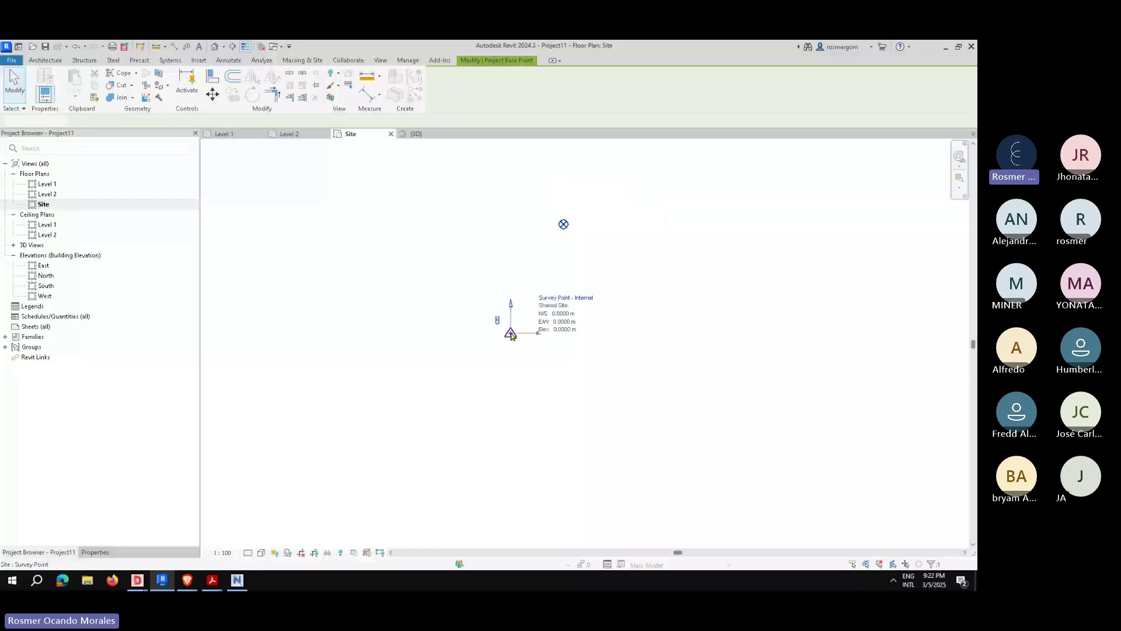
drag(563, 228, 538, 227)
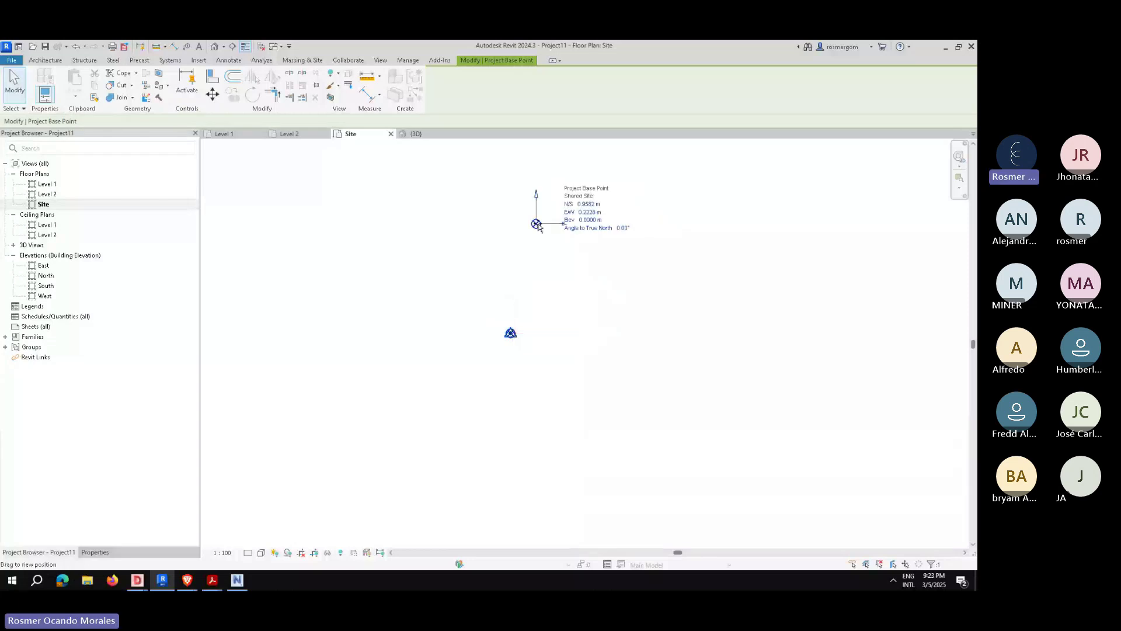
click(595, 275)
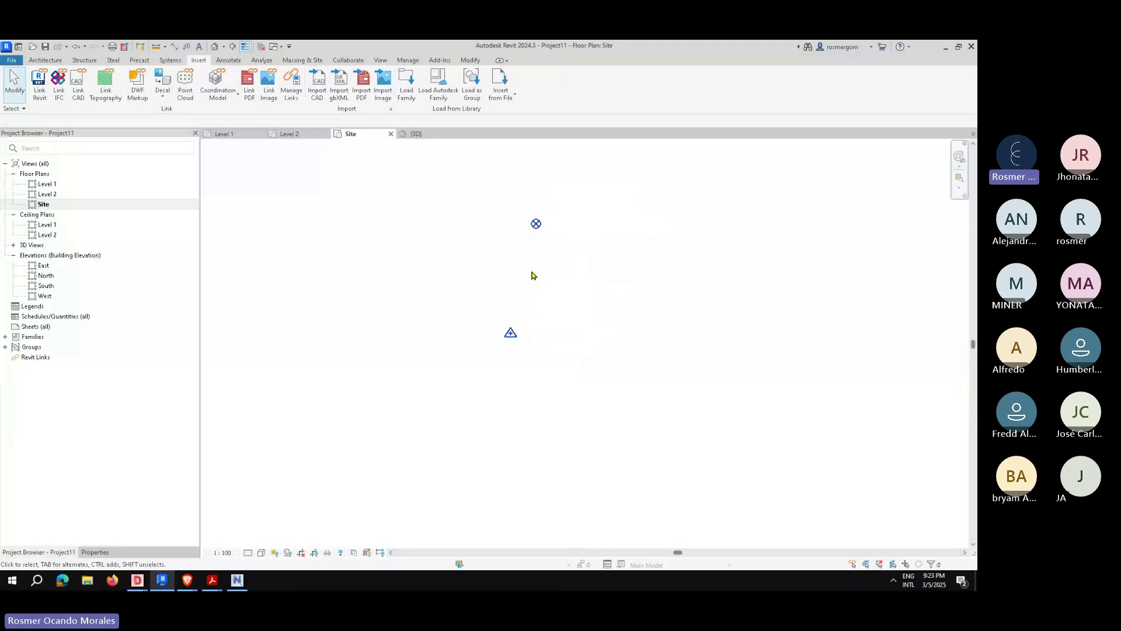
Step: Undo the project base point moves back to the survey point at the origin
click(536, 225)
key(ctrl+z)
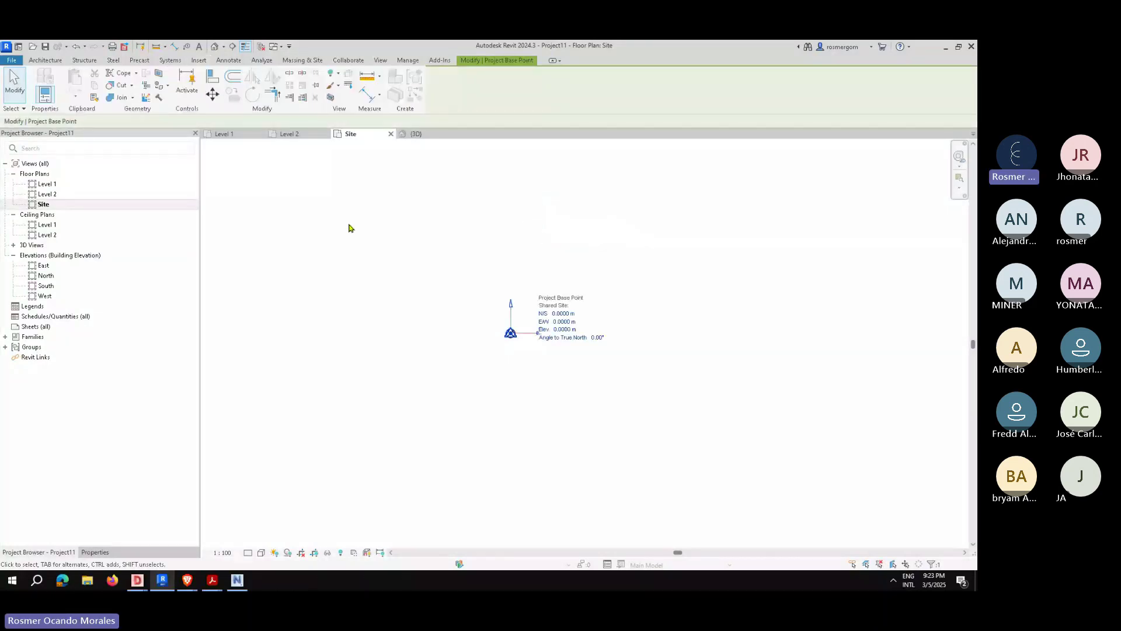
Step: Acquire shared coordinates from the linked CURVAS DE NIVEL- CAPADARE.dwg in the 3D view
click(416, 134)
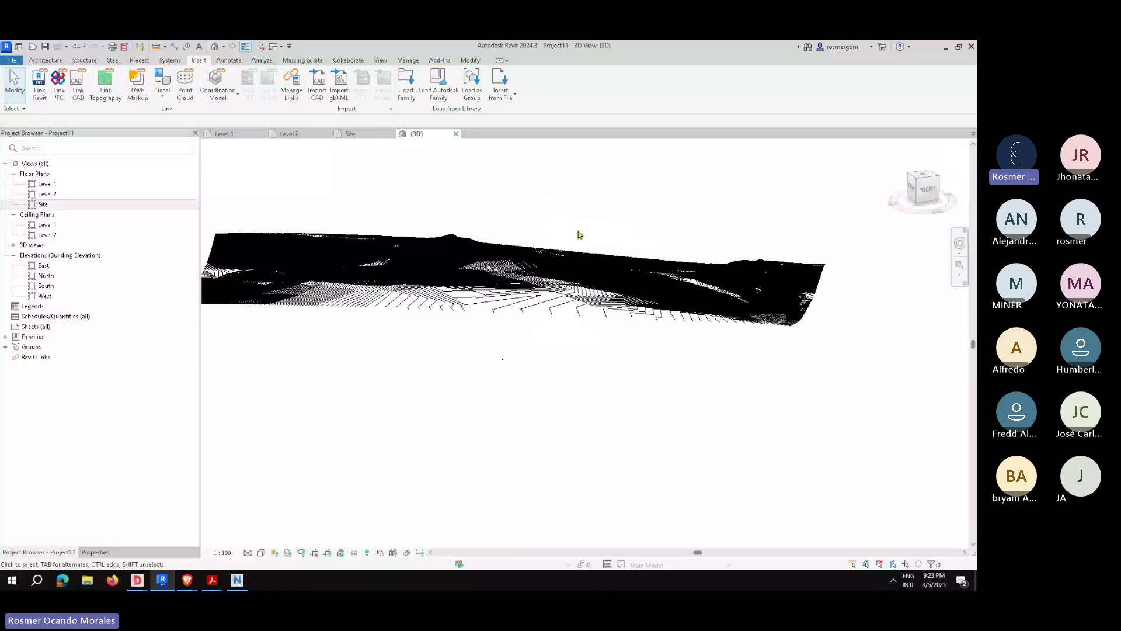
shift+middle_drag(578, 233, 492, 227)
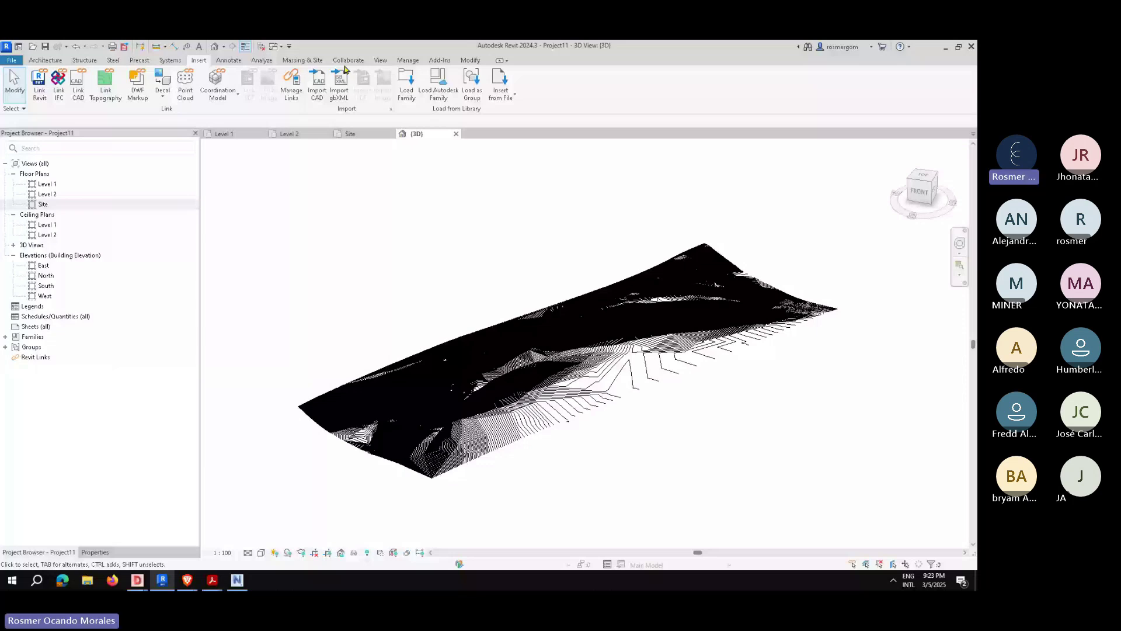
click(407, 60)
click(488, 86)
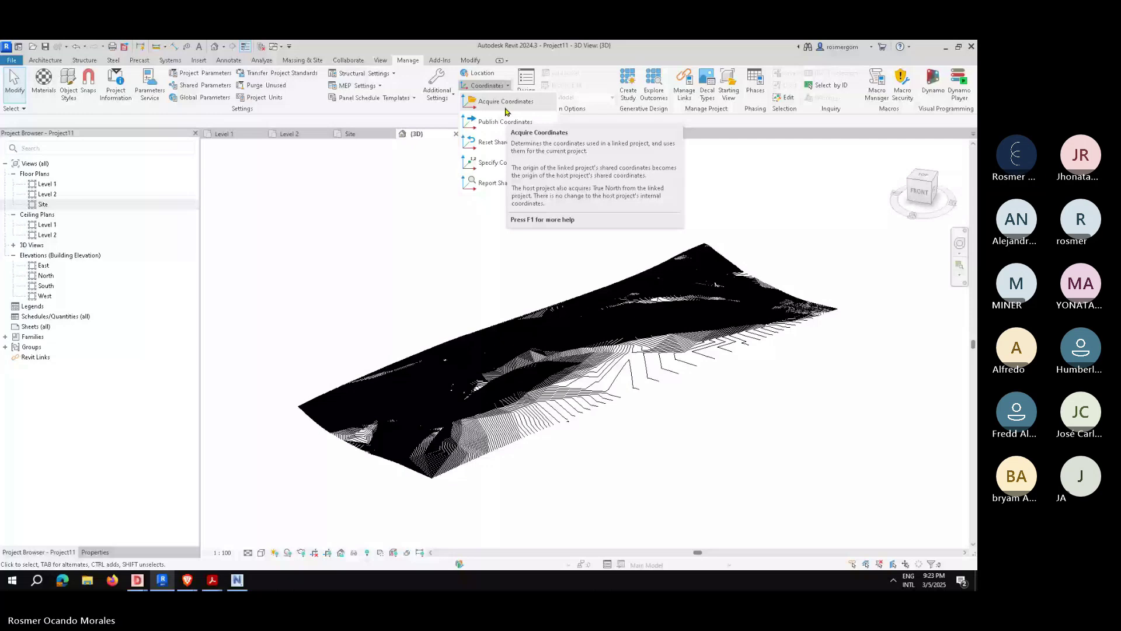
click(506, 109)
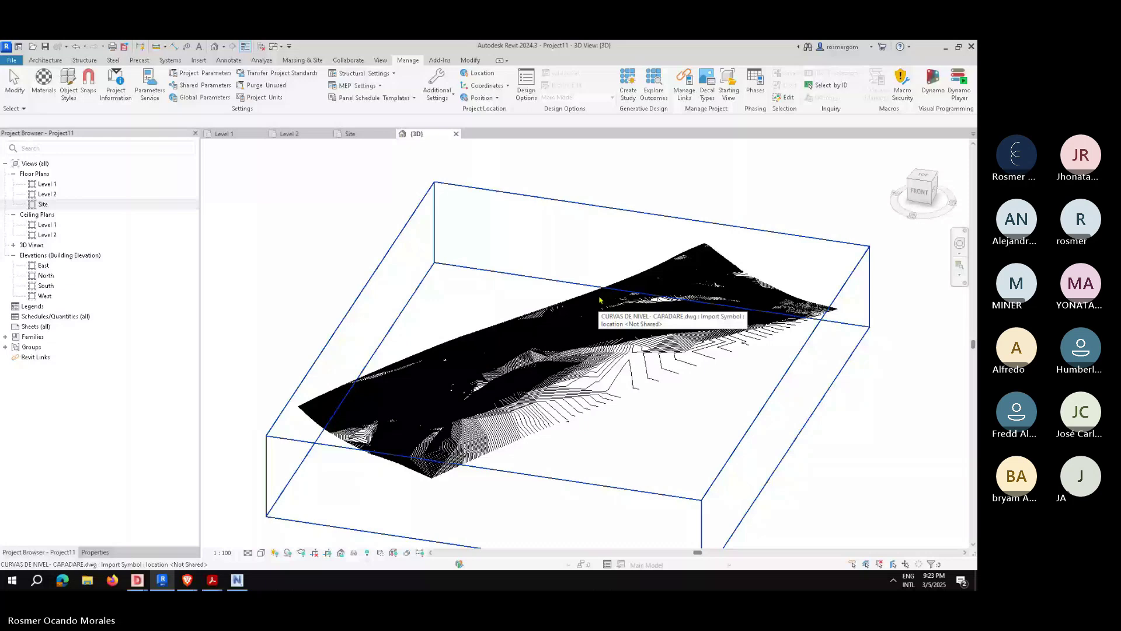
click(599, 300)
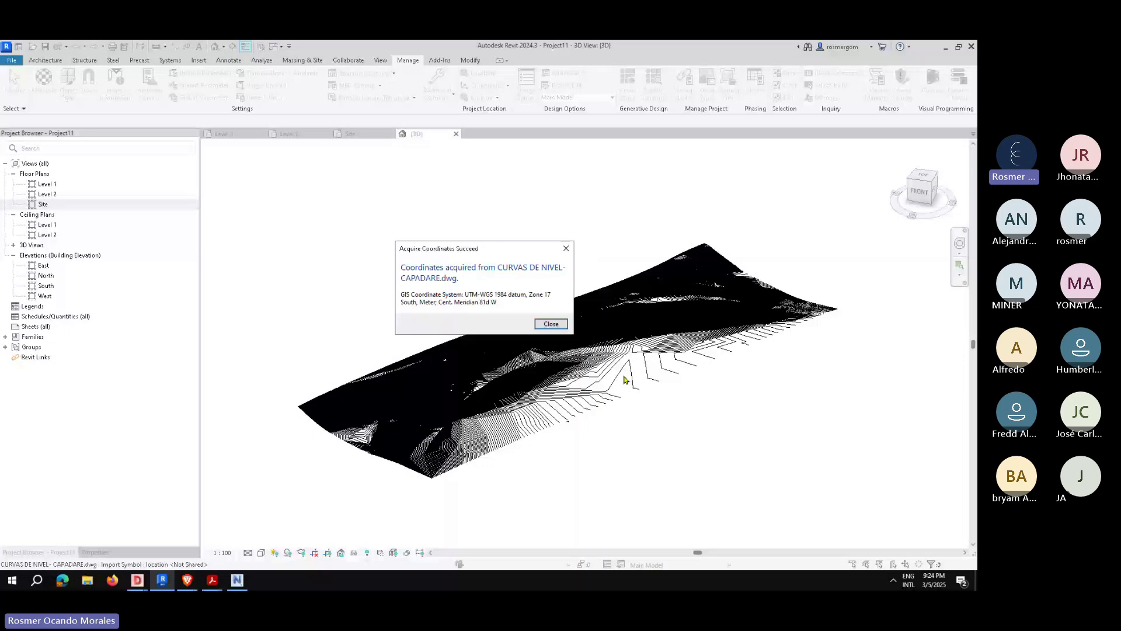
click(550, 324)
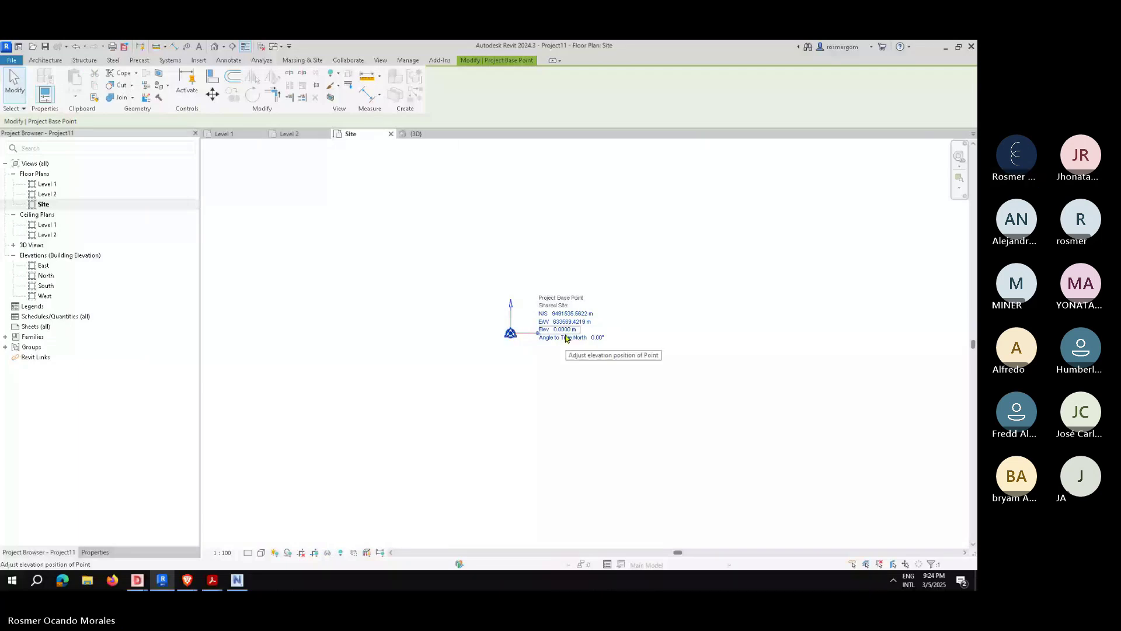
Step: Check the project base point's shared coordinates in the Site floor plan and return to the 3D view
click(609, 391)
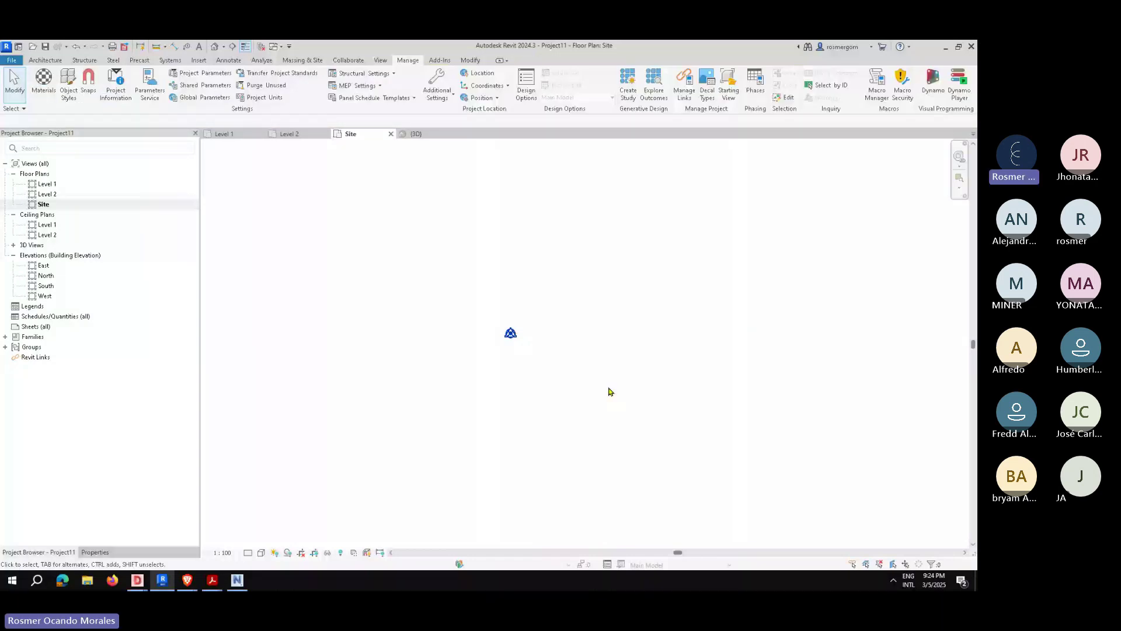
key(ctrl+Tab)
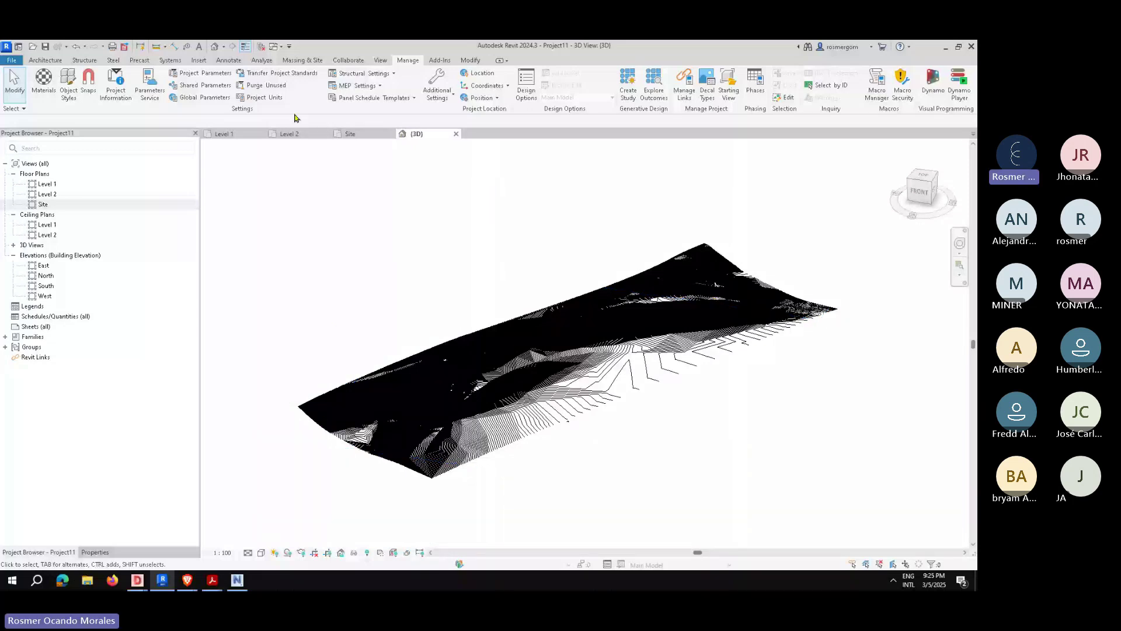
Step: Start creating a toposolid from CAD import, using the linked CURVAS DE NIVEL- CAPADARE.dwg as the source
click(303, 62)
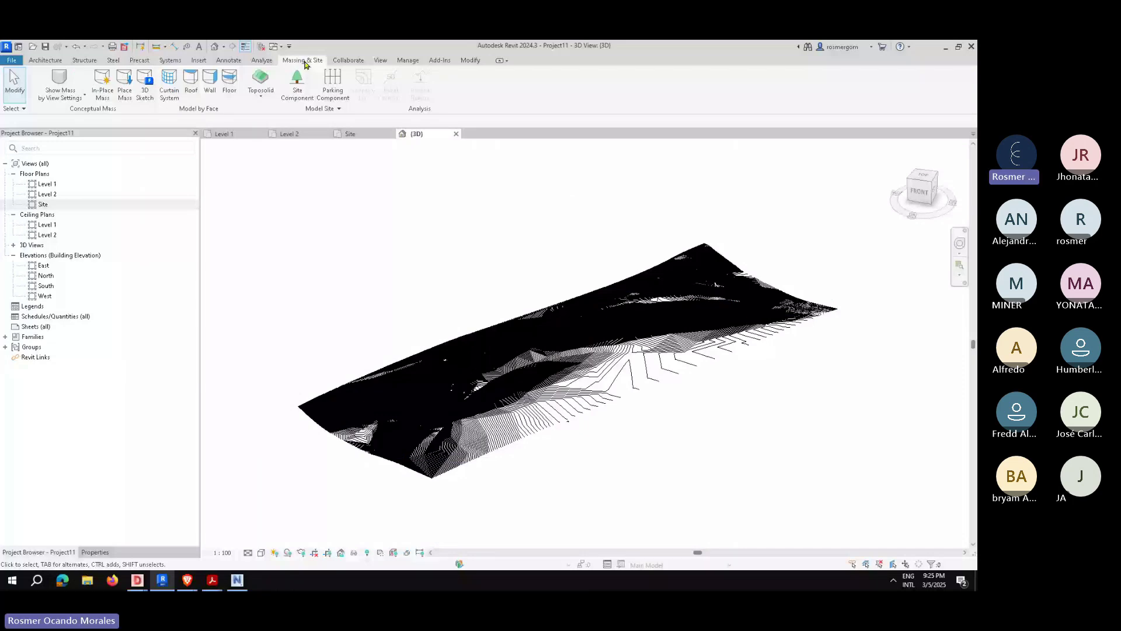
click(260, 88)
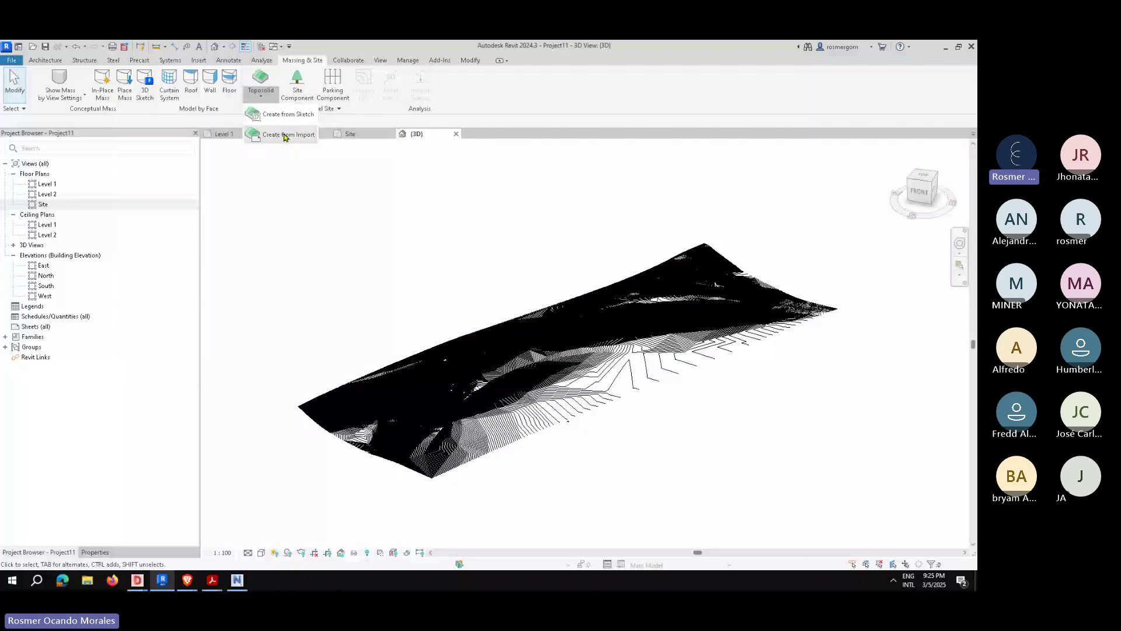
click(285, 135)
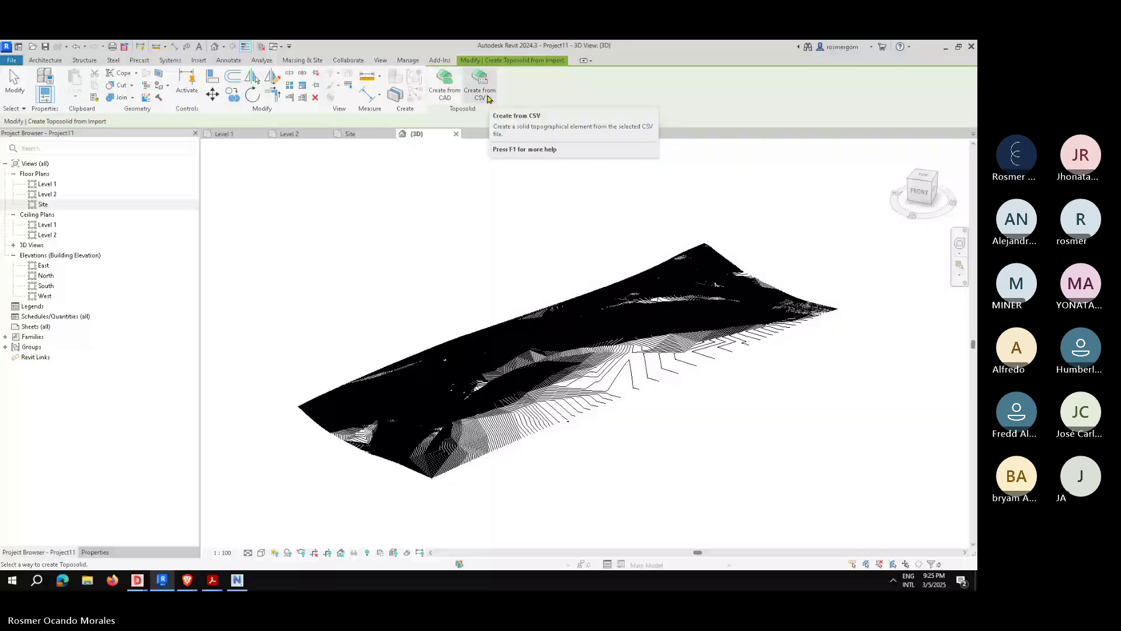
click(445, 93)
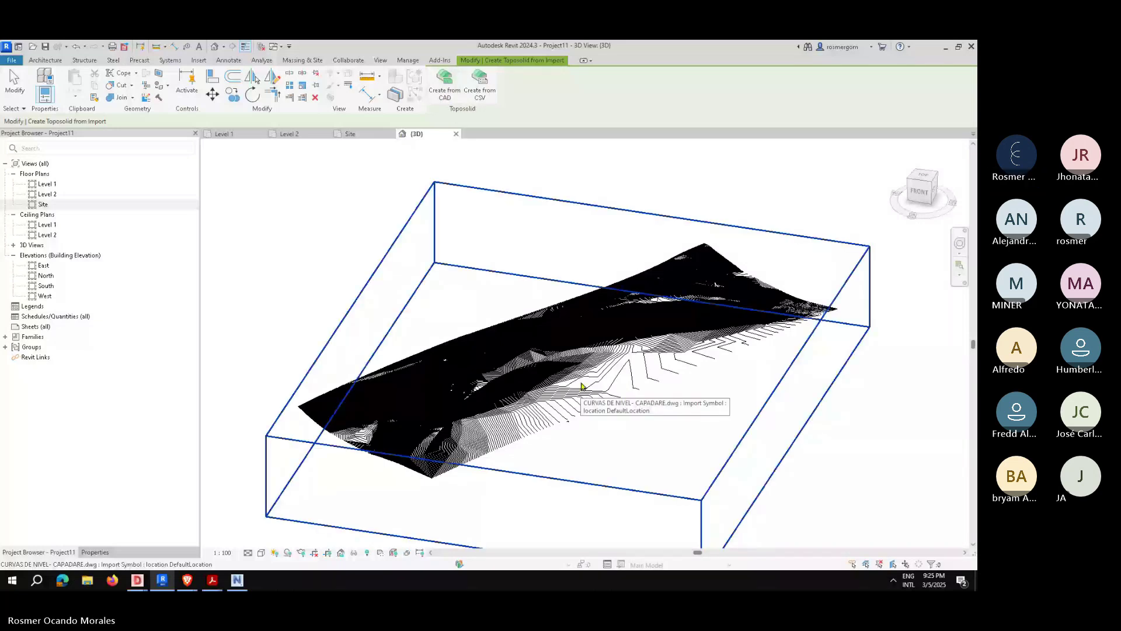
click(581, 385)
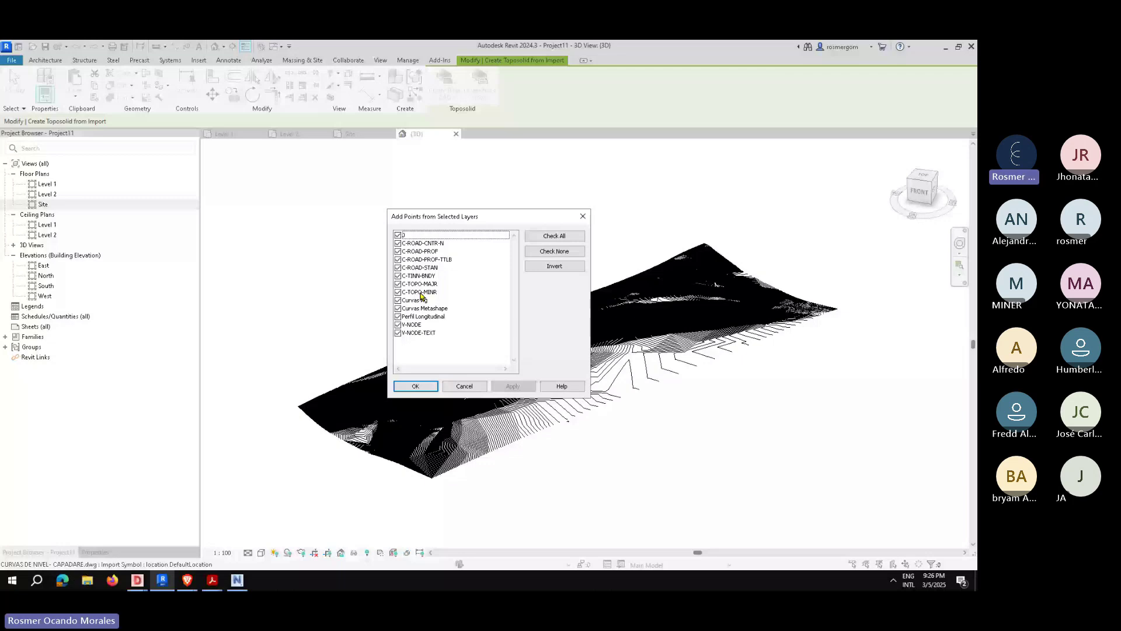
Step: Generate the toposolid with C-TOPO-MAJR and C-TOPO-MINR kept and the C-ROAD, C-TINN-BNDY, Curvas, Perfil Longitudinal and NODE layers excluded
click(398, 333)
click(397, 324)
click(398, 316)
click(398, 308)
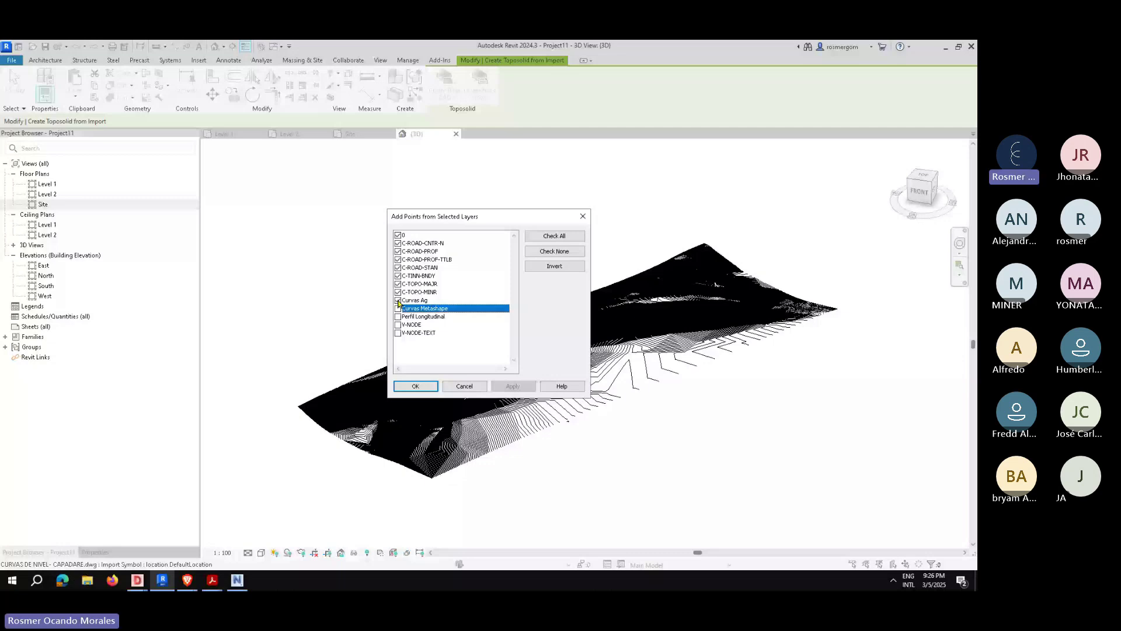
click(398, 300)
click(398, 242)
click(398, 250)
click(397, 259)
click(397, 266)
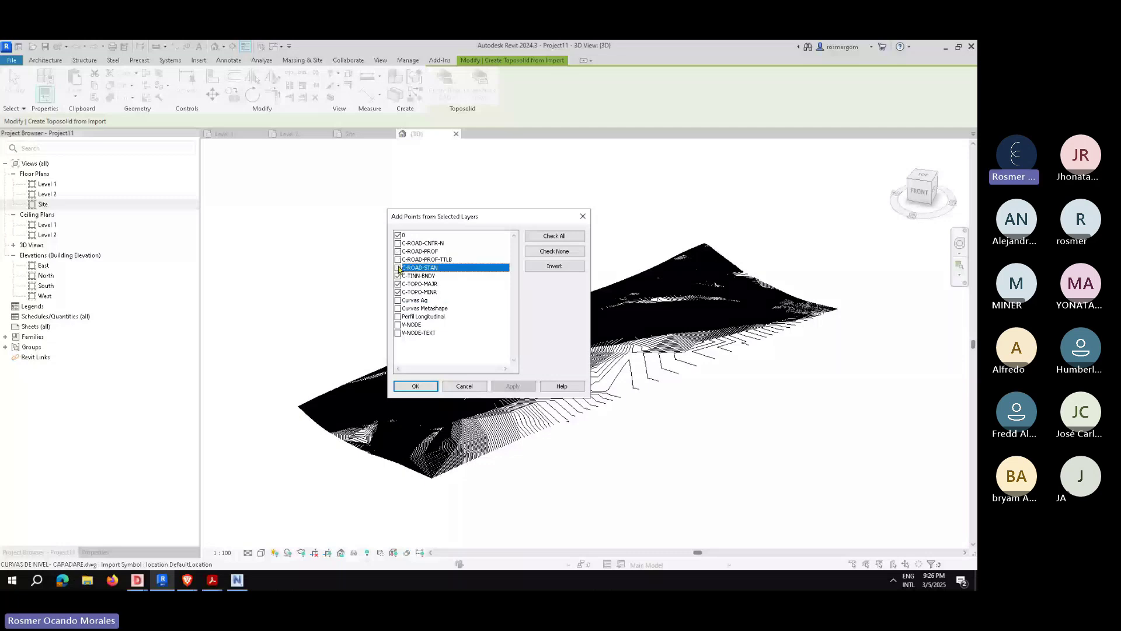
click(397, 275)
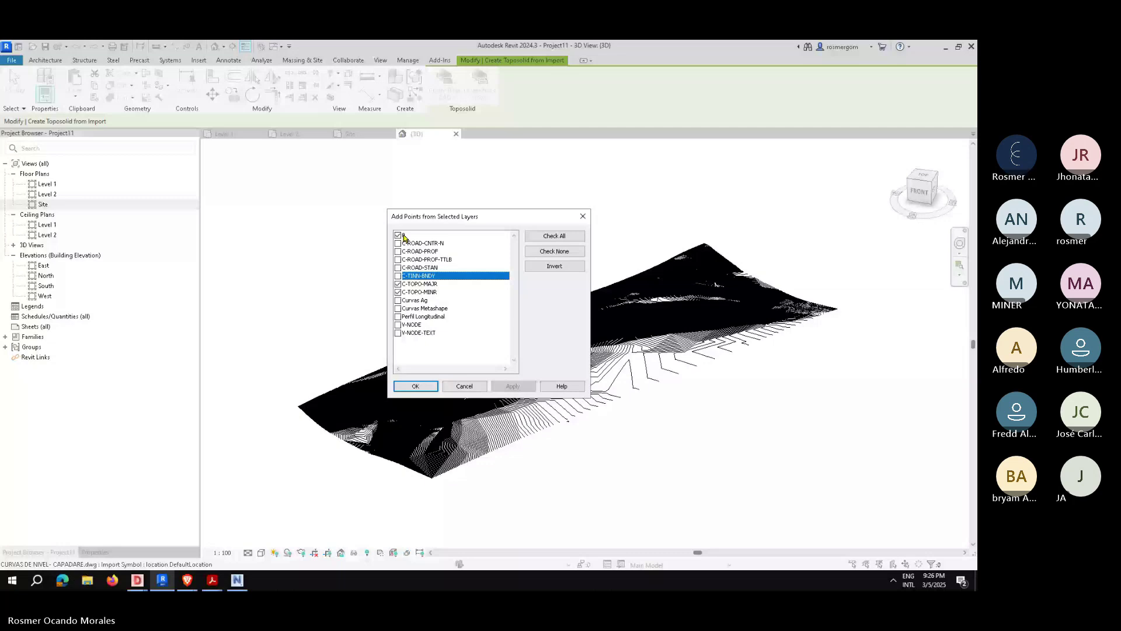
click(430, 384)
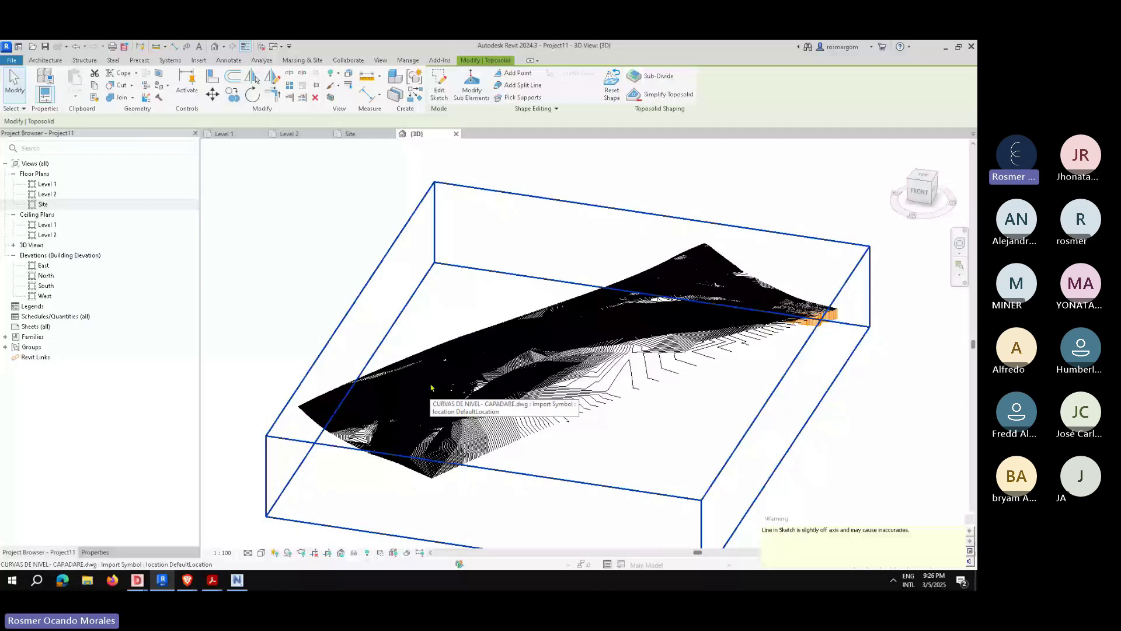
click(835, 498)
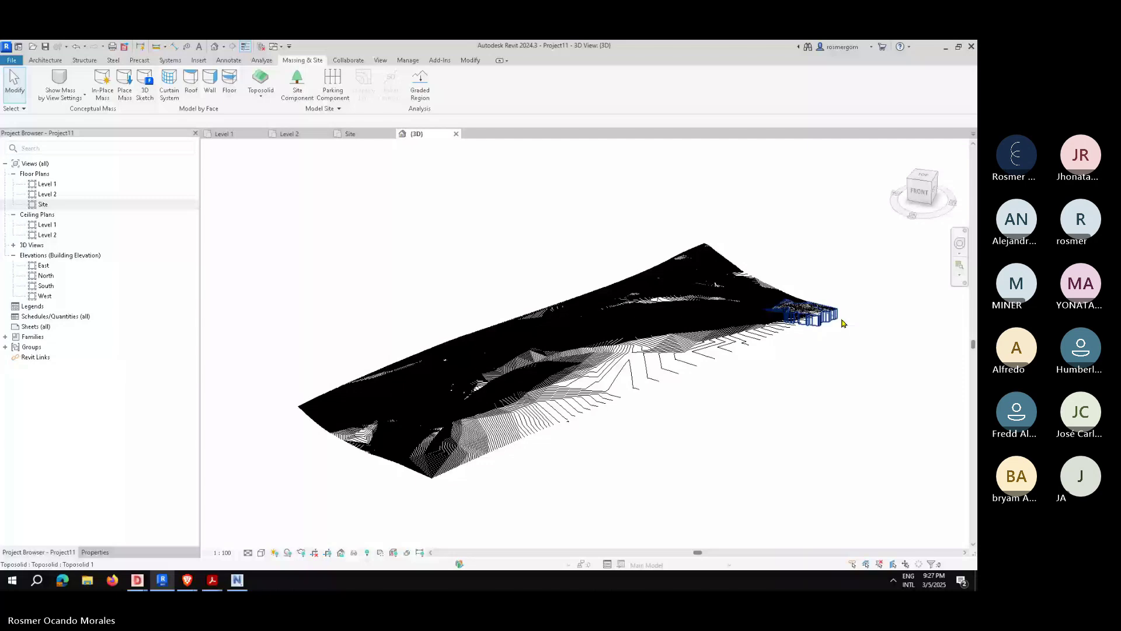
Step: Examine the toposolid's extent and edges against the linked contours from several angles in the shaded 3D view
scroll(842, 322, up, 5)
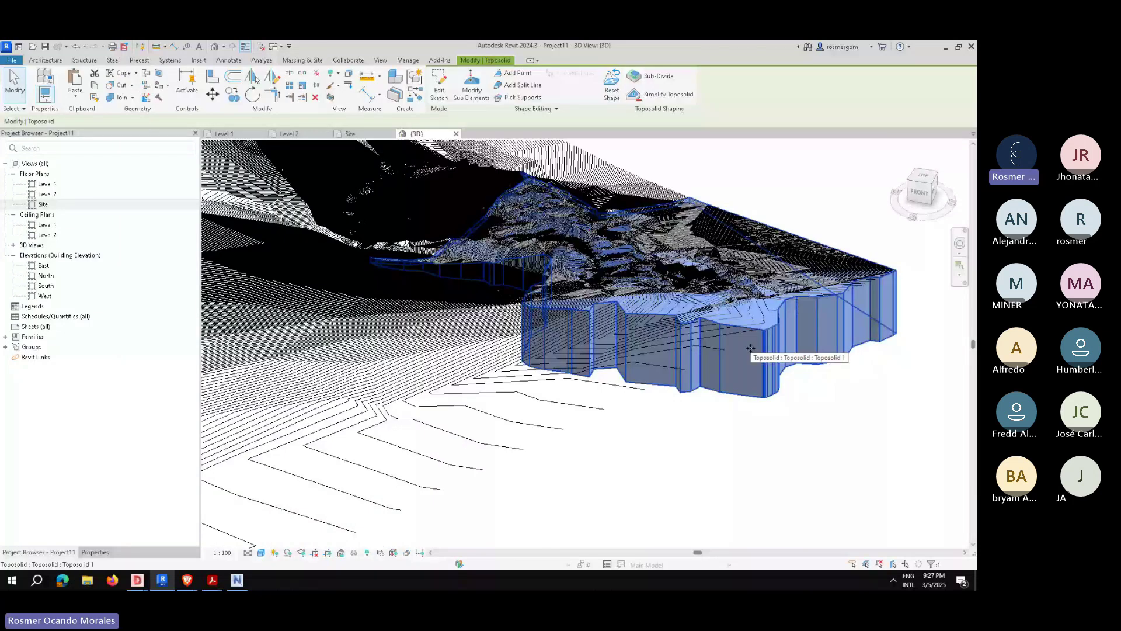
shift+middle_drag(750, 348, 750, 397)
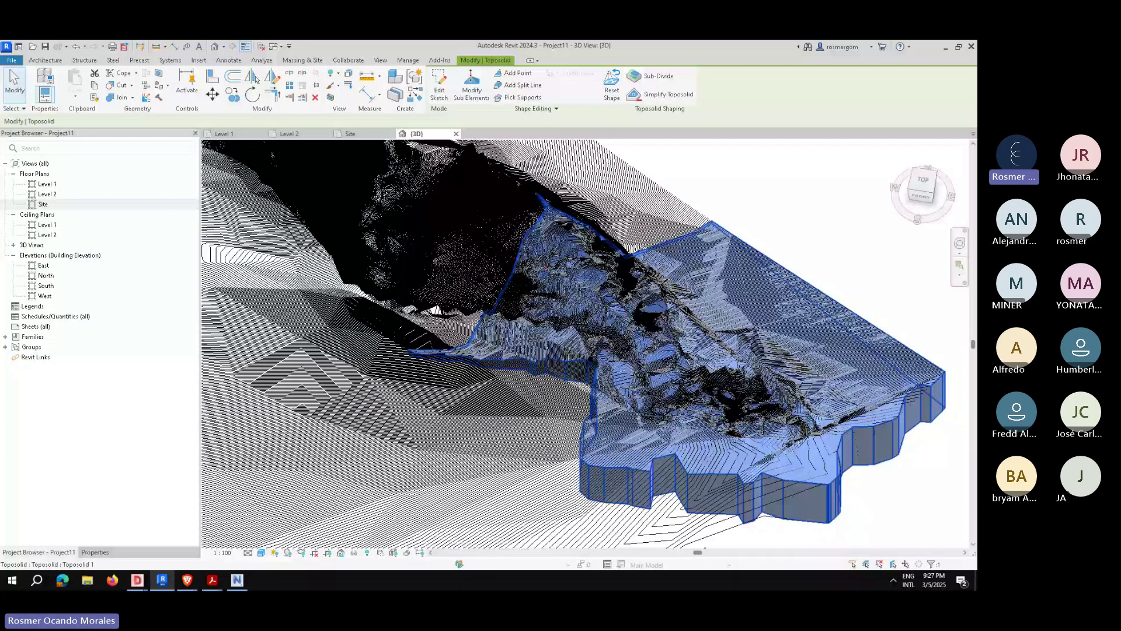
scroll(775, 371, down, 3)
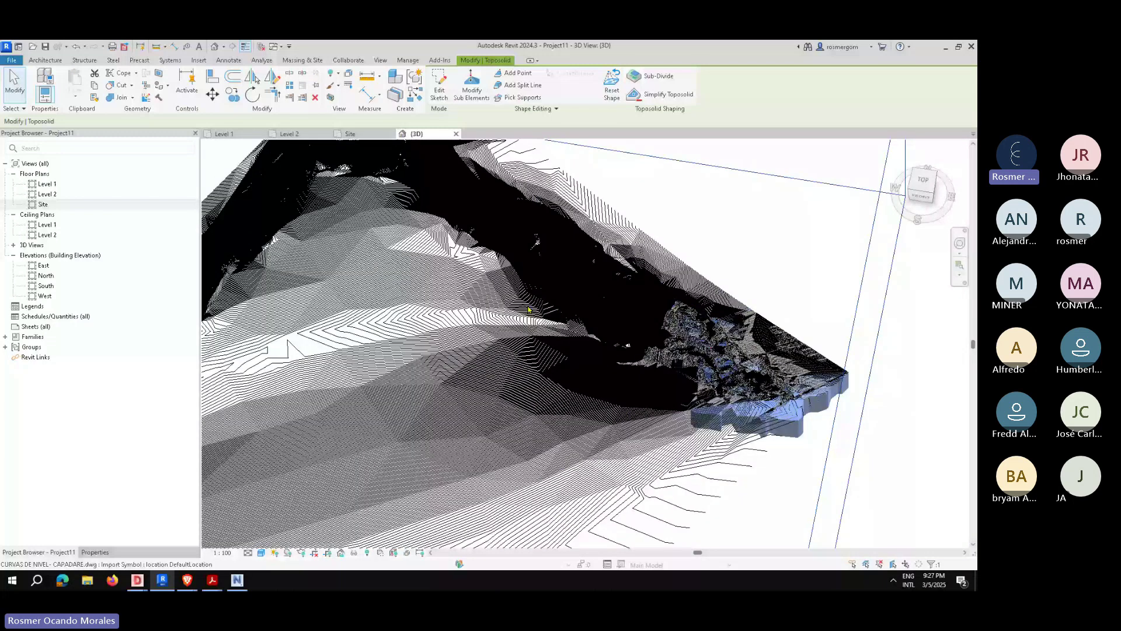
shift+middle_drag(528, 310, 357, 191)
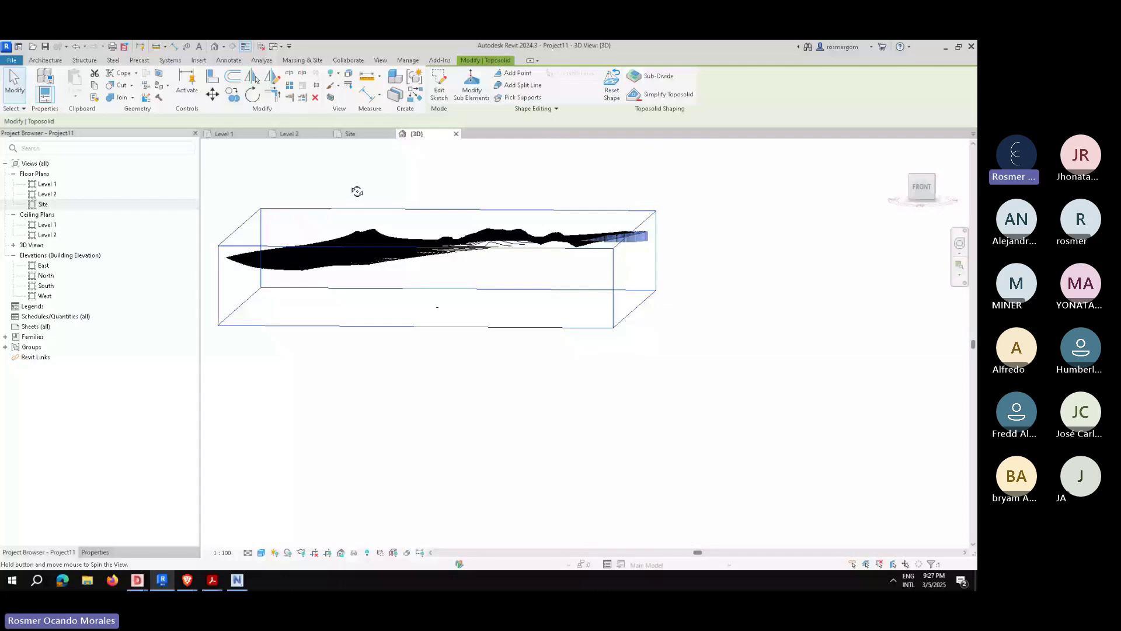
shift+middle_drag(356, 192, 484, 220)
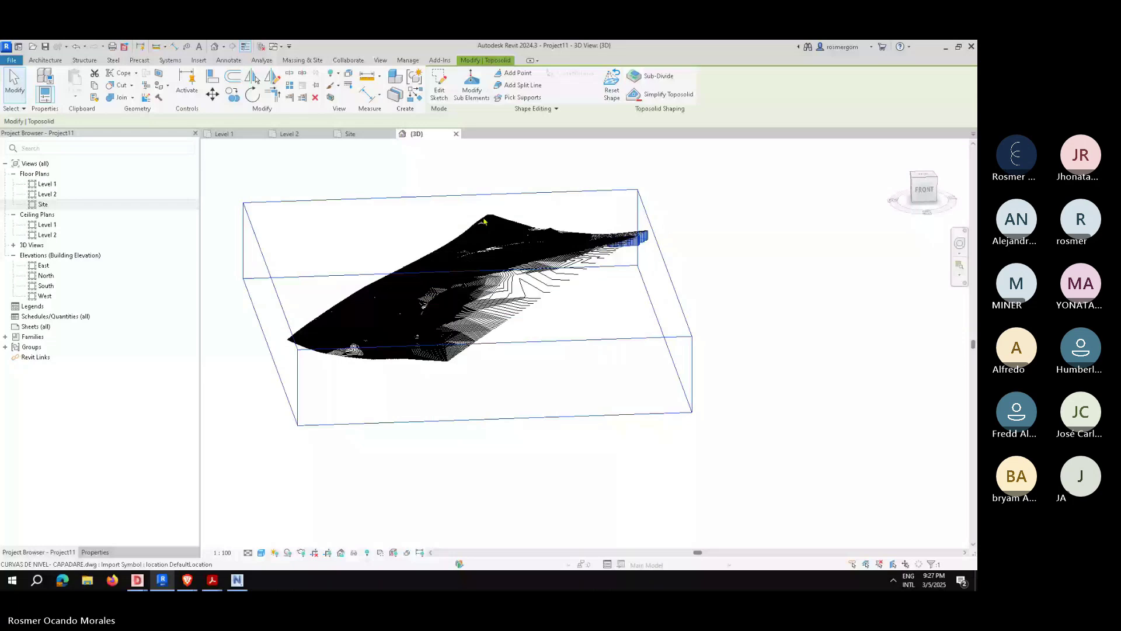
scroll(641, 208, up, 2)
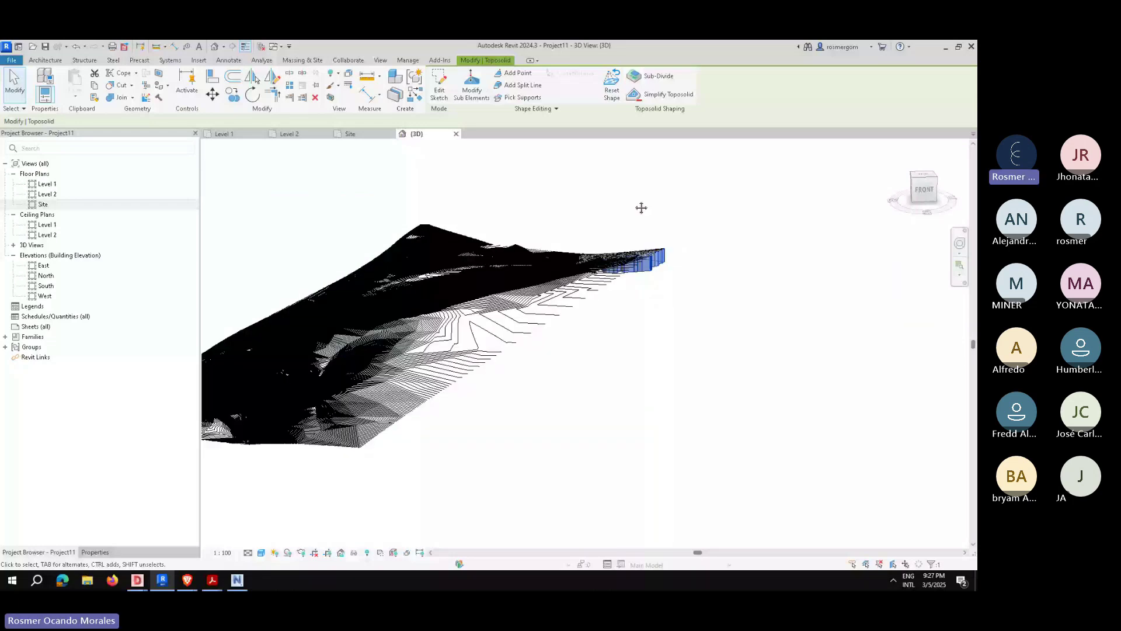
shift+middle_drag(641, 208, 647, 489)
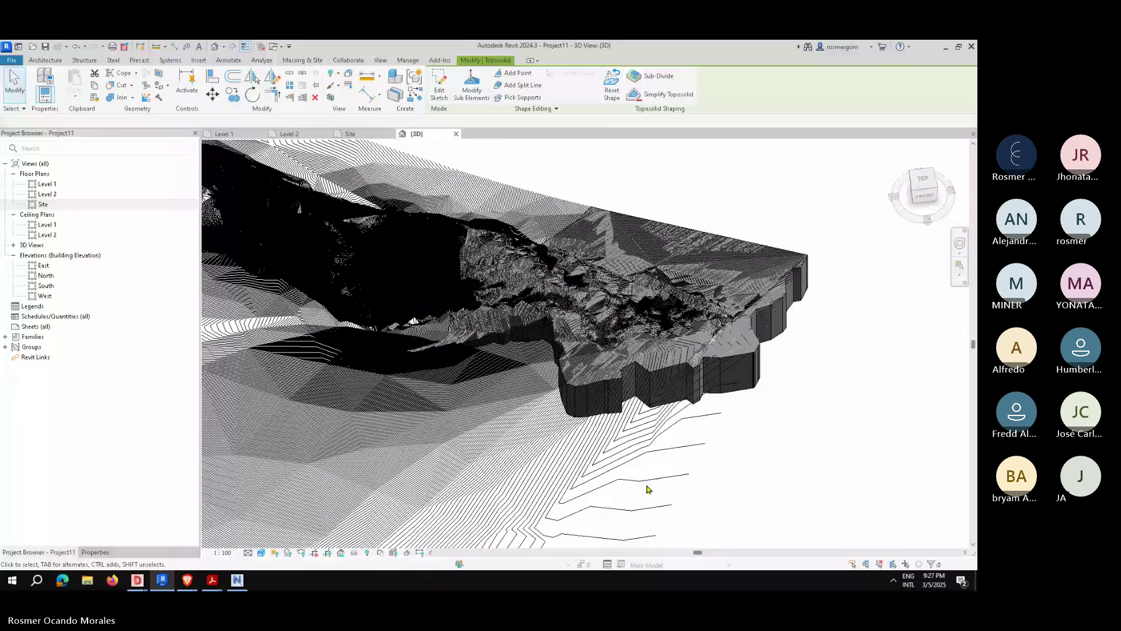
key(Escape)
scroll(740, 277, up, 2)
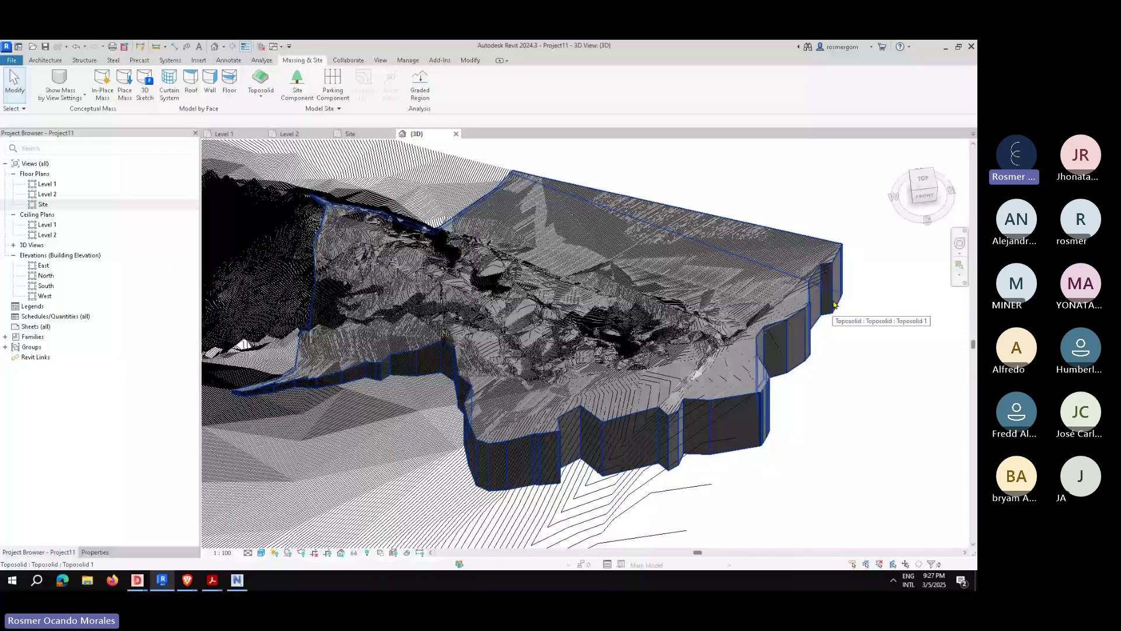
click(843, 301)
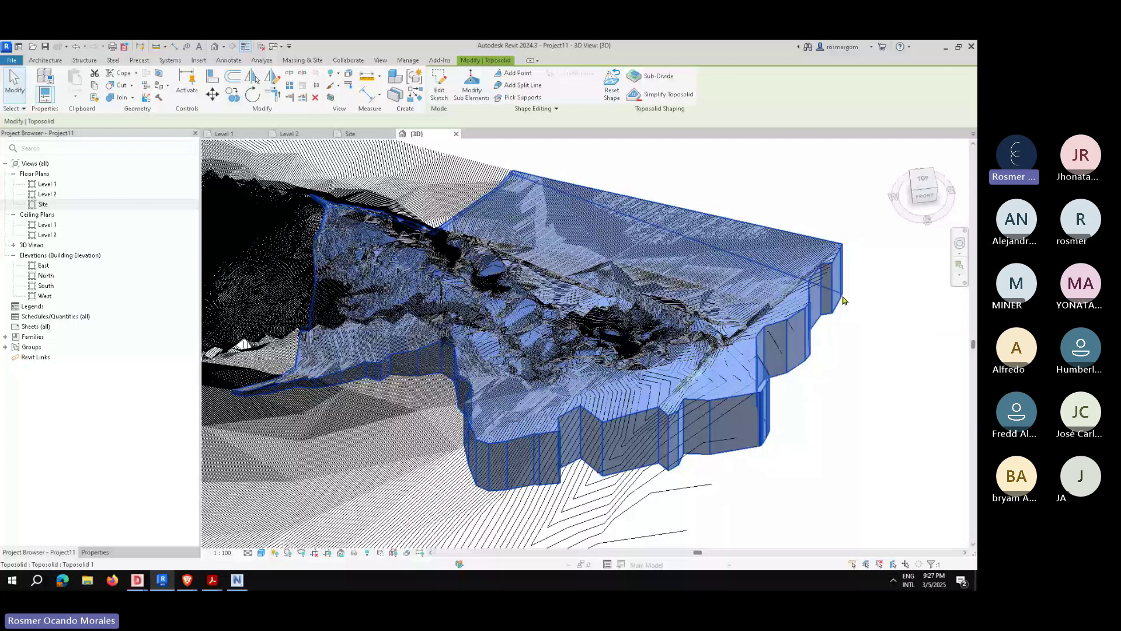
key(ctrl+c)
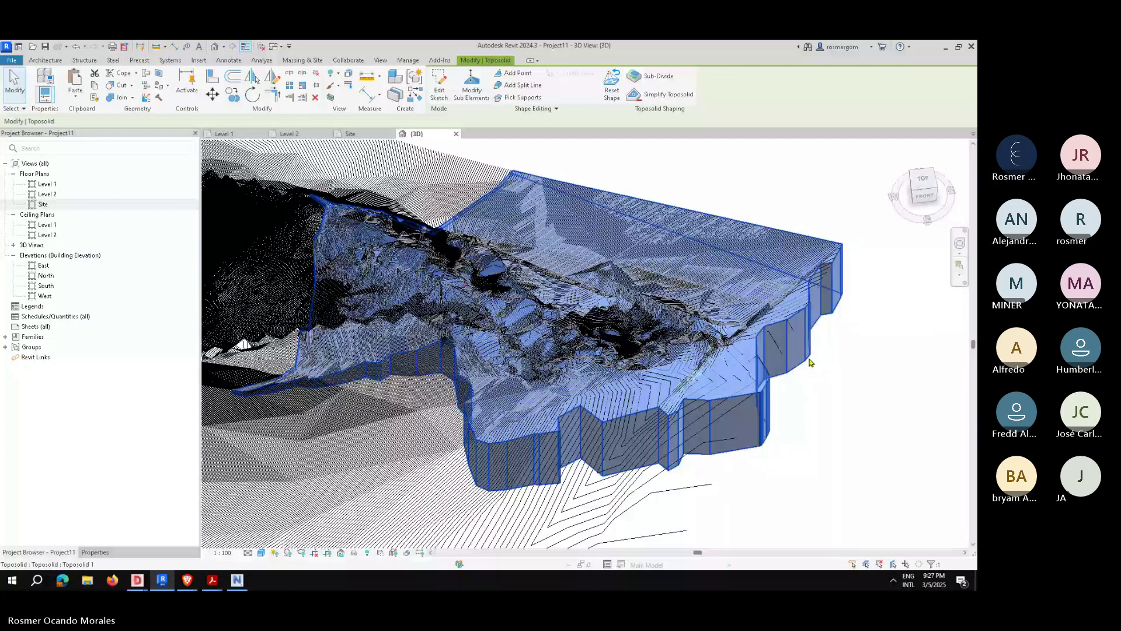
click(810, 421)
scroll(810, 421, down, 1)
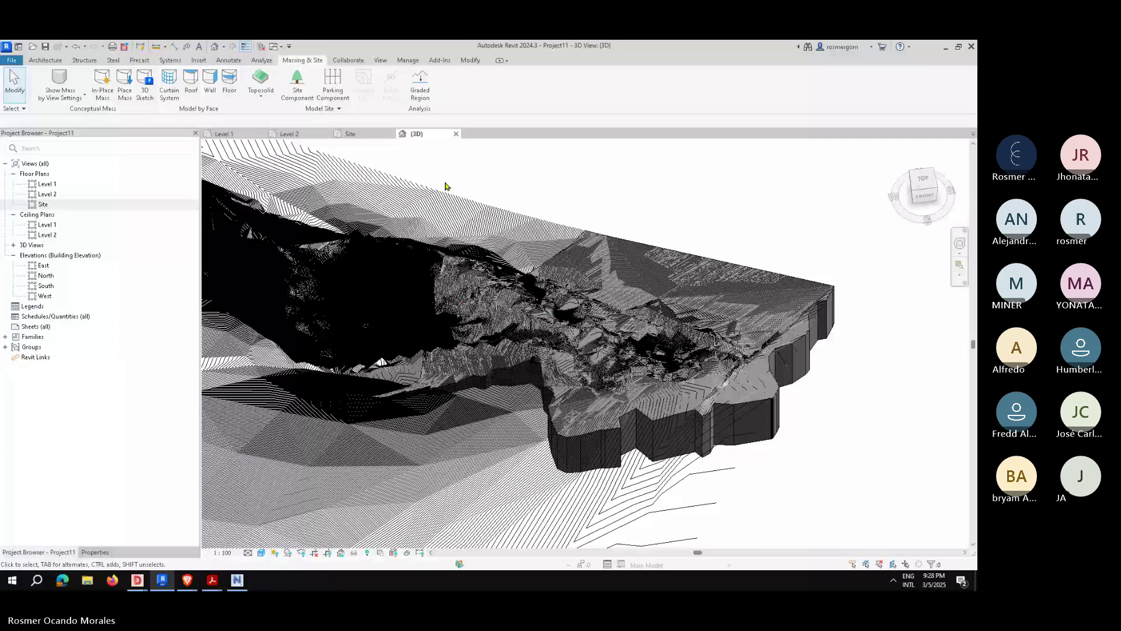
scroll(604, 104, down, 3)
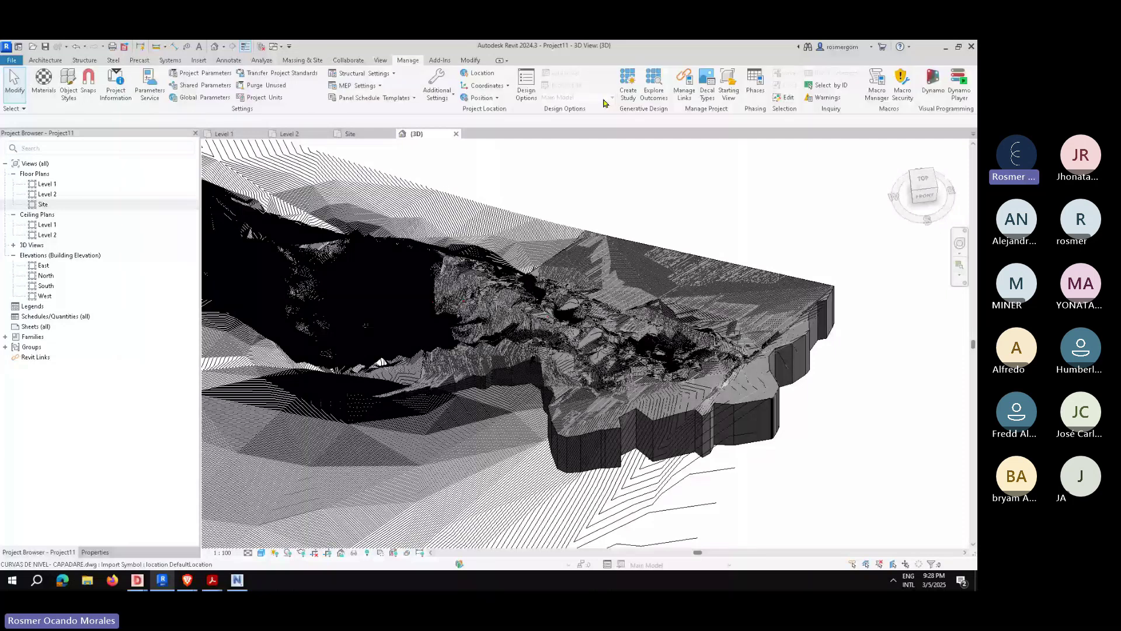
Step: Unload the linked CURVAS DE NIVEL- CAPADARE.dwg drawing from the project's CAD links
click(684, 85)
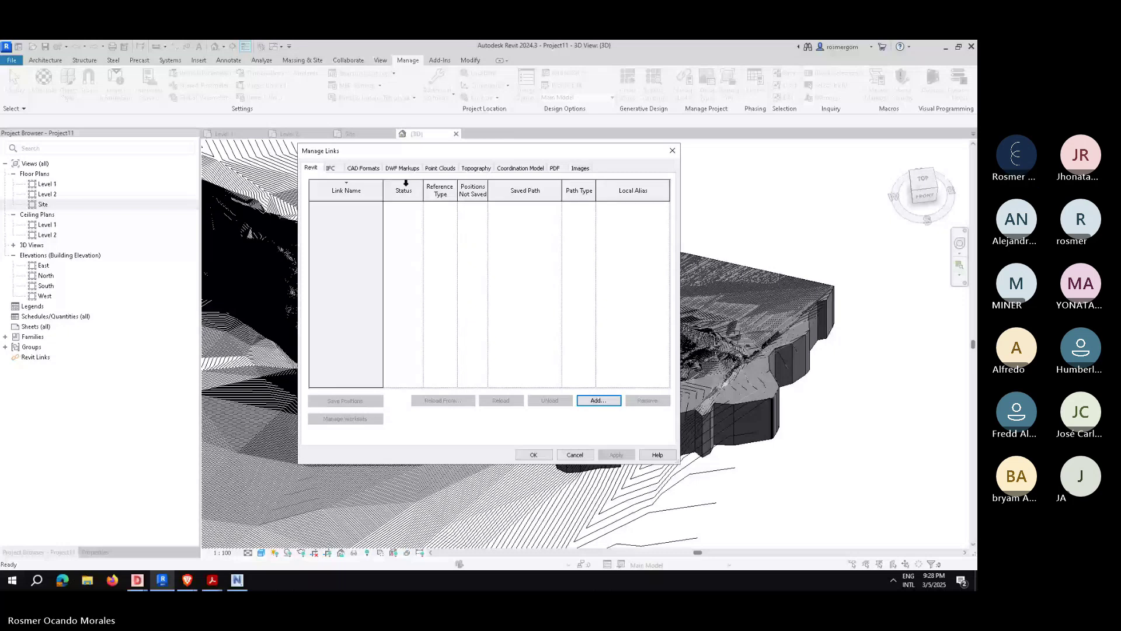
click(364, 168)
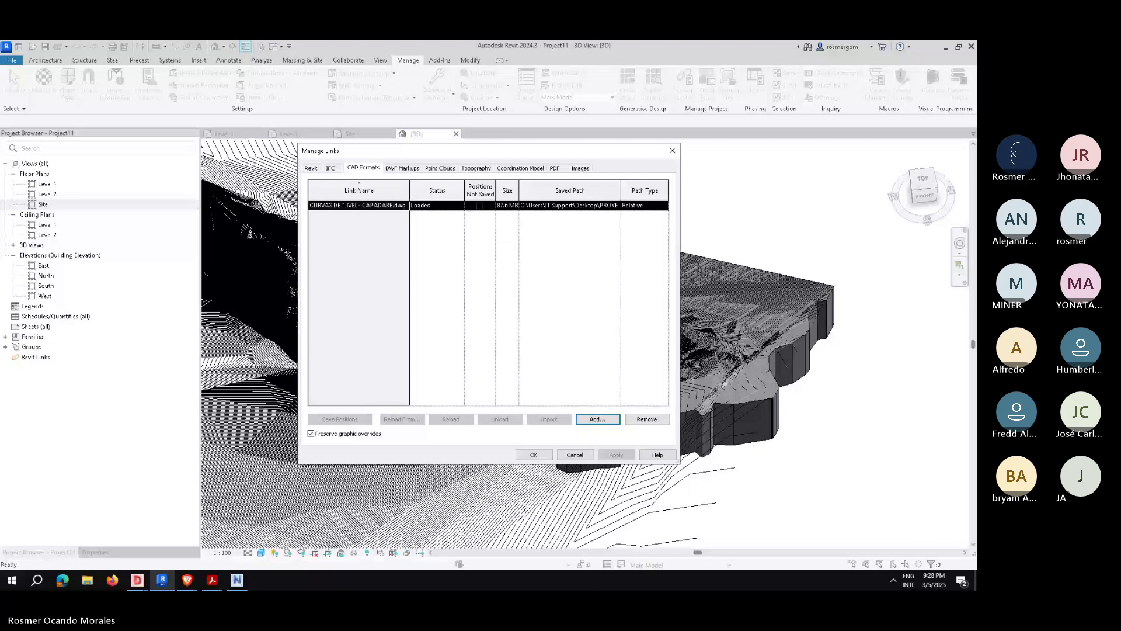
click(345, 205)
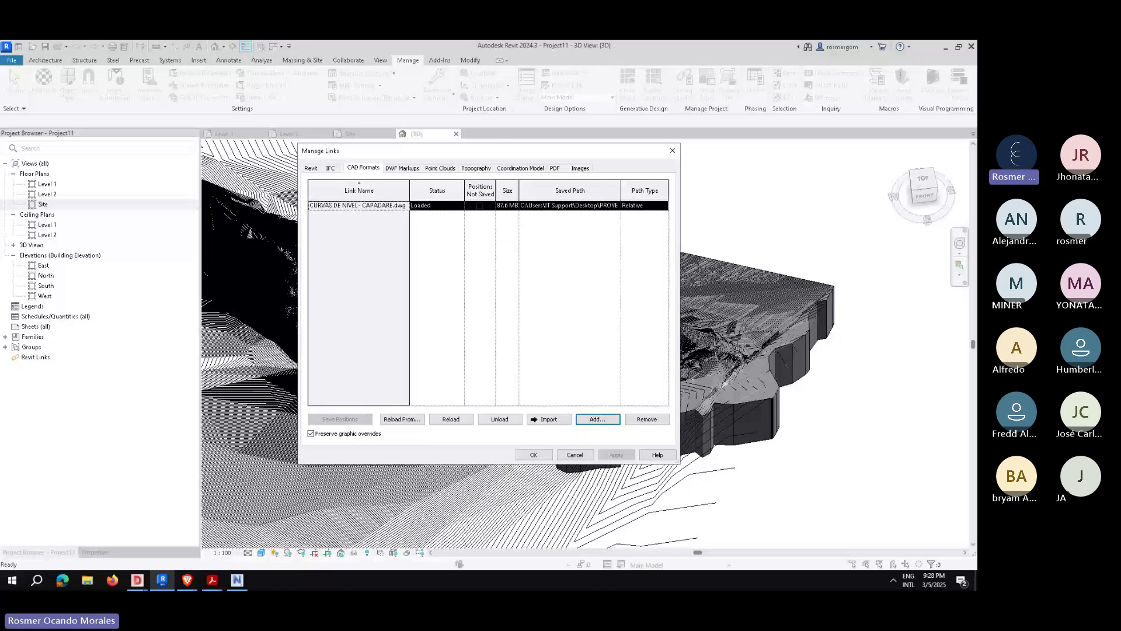
click(501, 420)
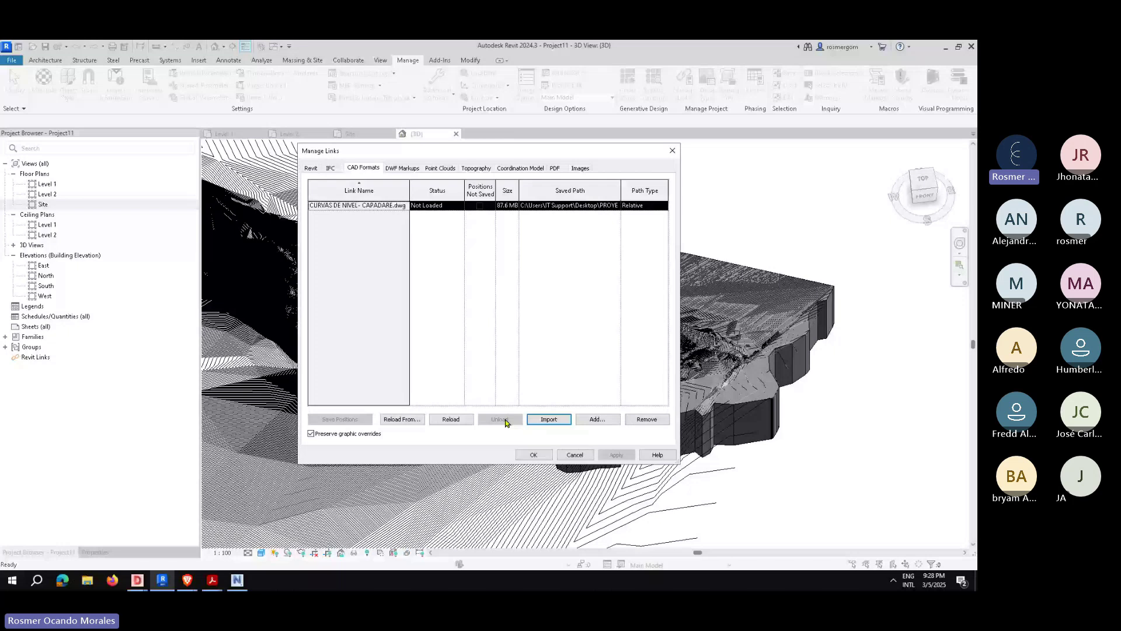
click(535, 456)
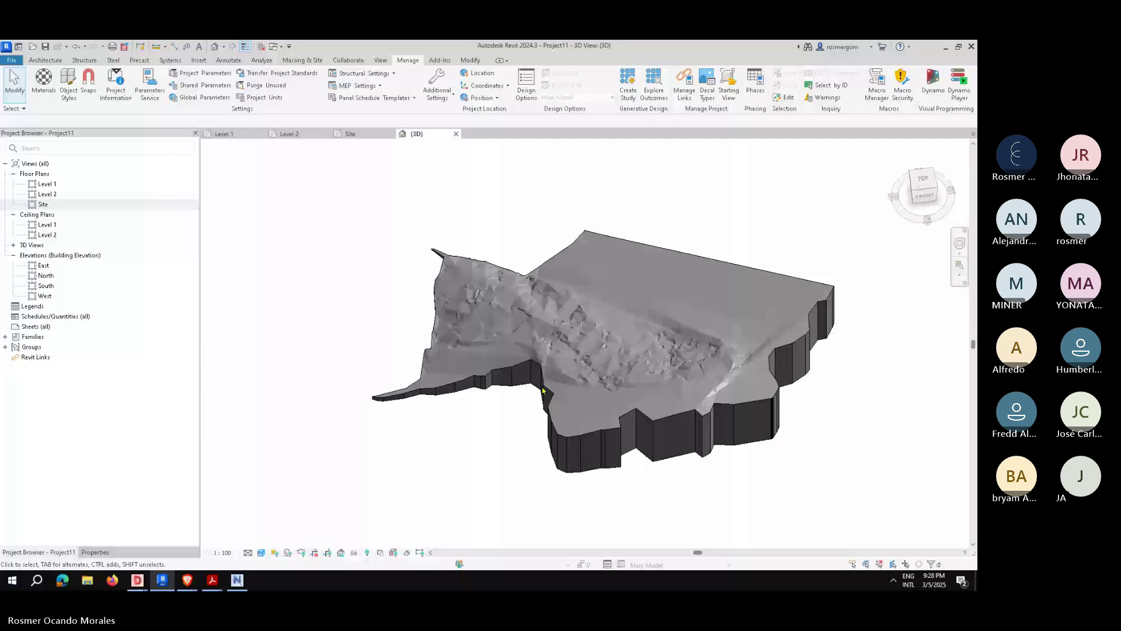
Step: Insert a layer above the core in the toposolid type's structure and assign it a new suelo material with RGB 0 128 0 appearance colour
shift+middle_drag(543, 390, 634, 281)
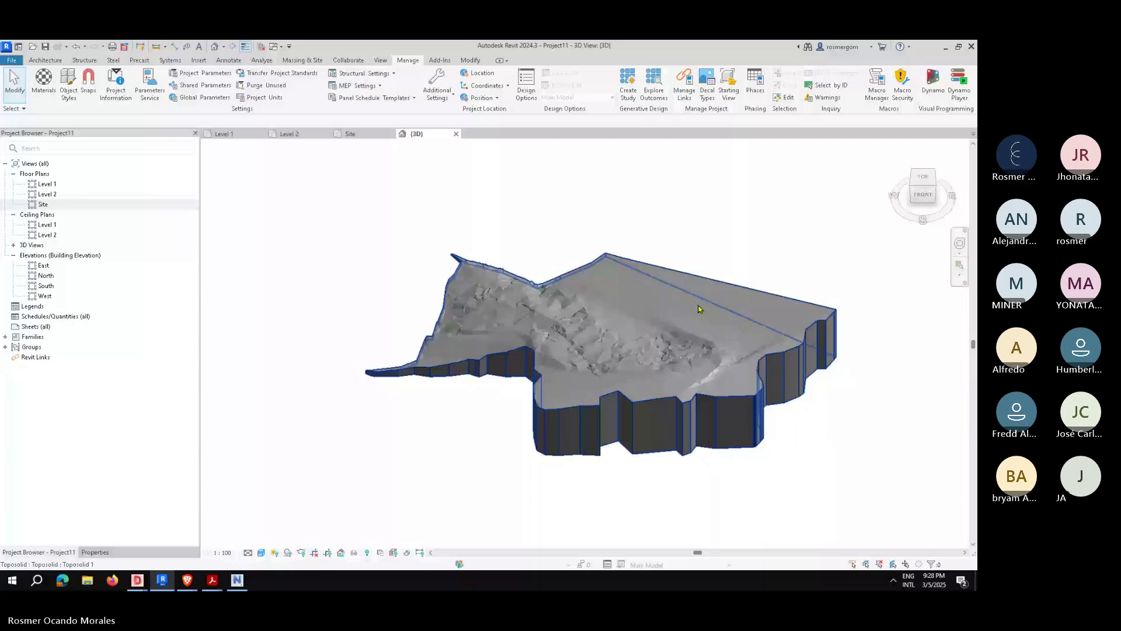
click(792, 404)
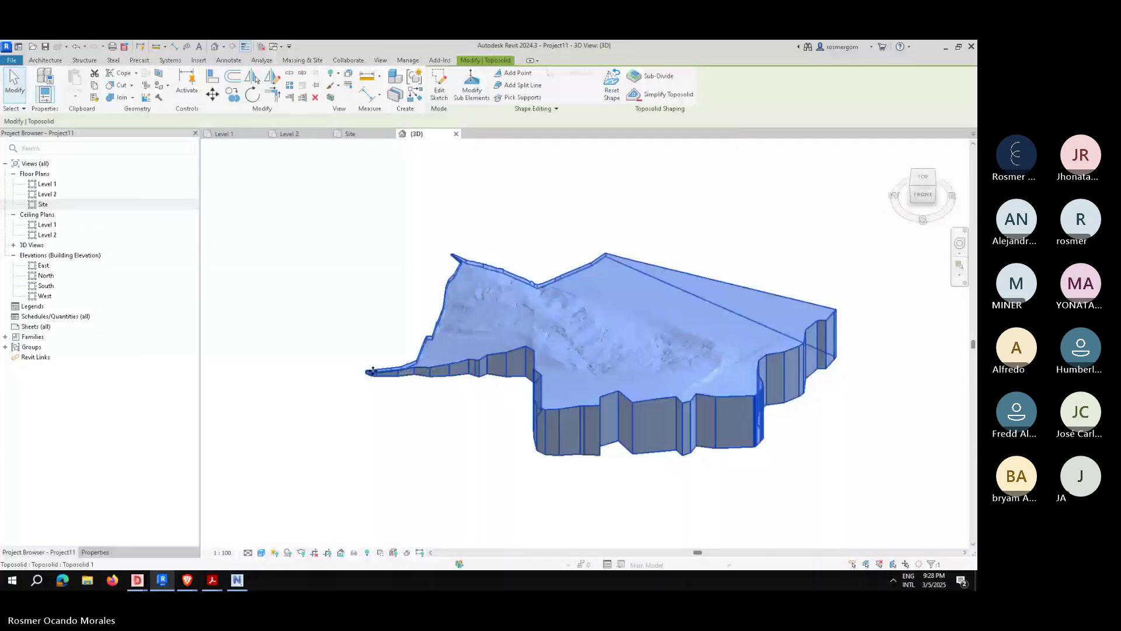
click(106, 553)
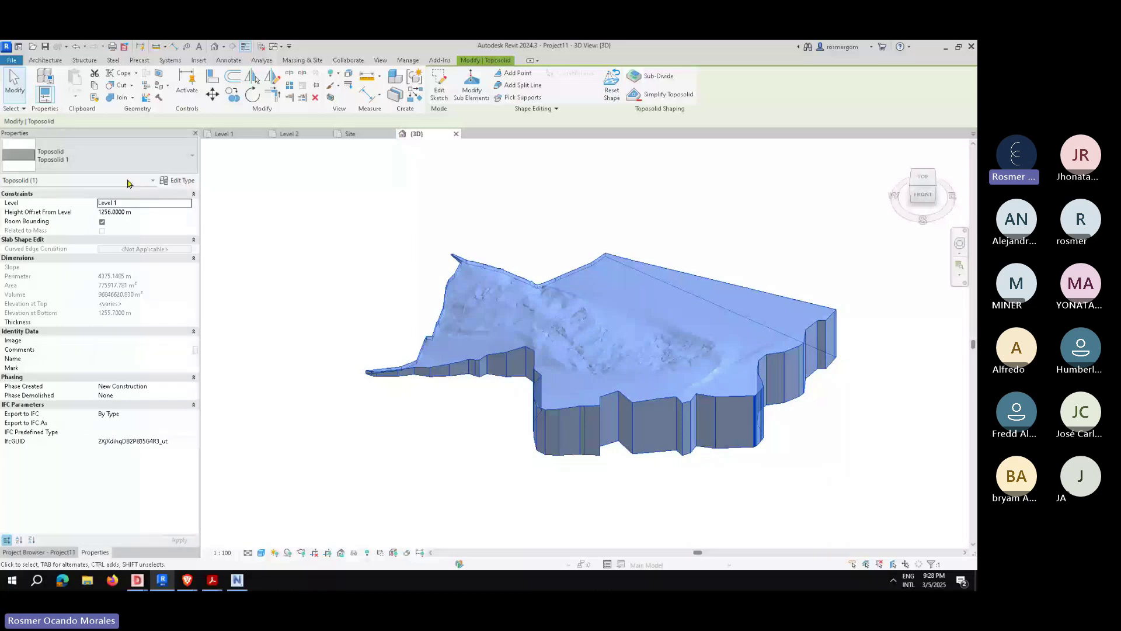
click(179, 180)
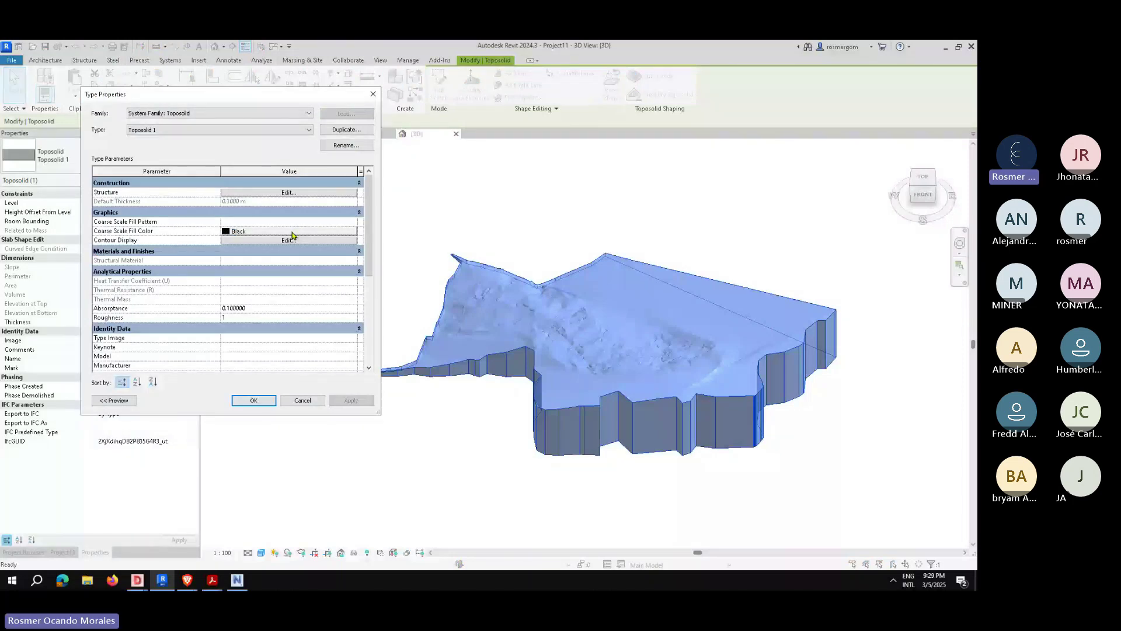
click(289, 192)
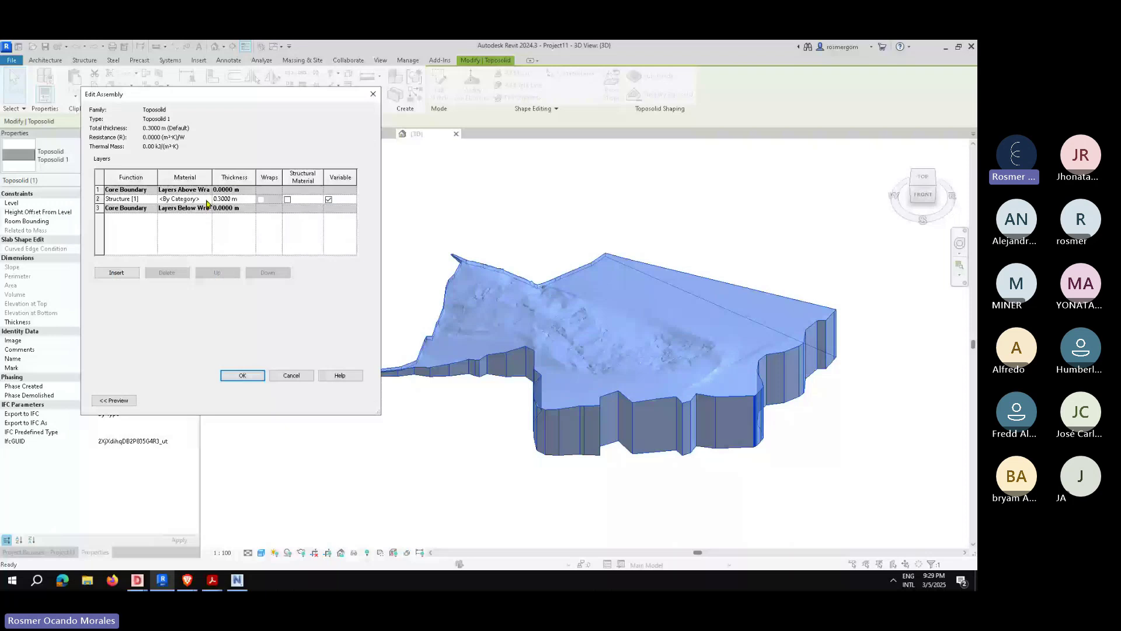
click(130, 274)
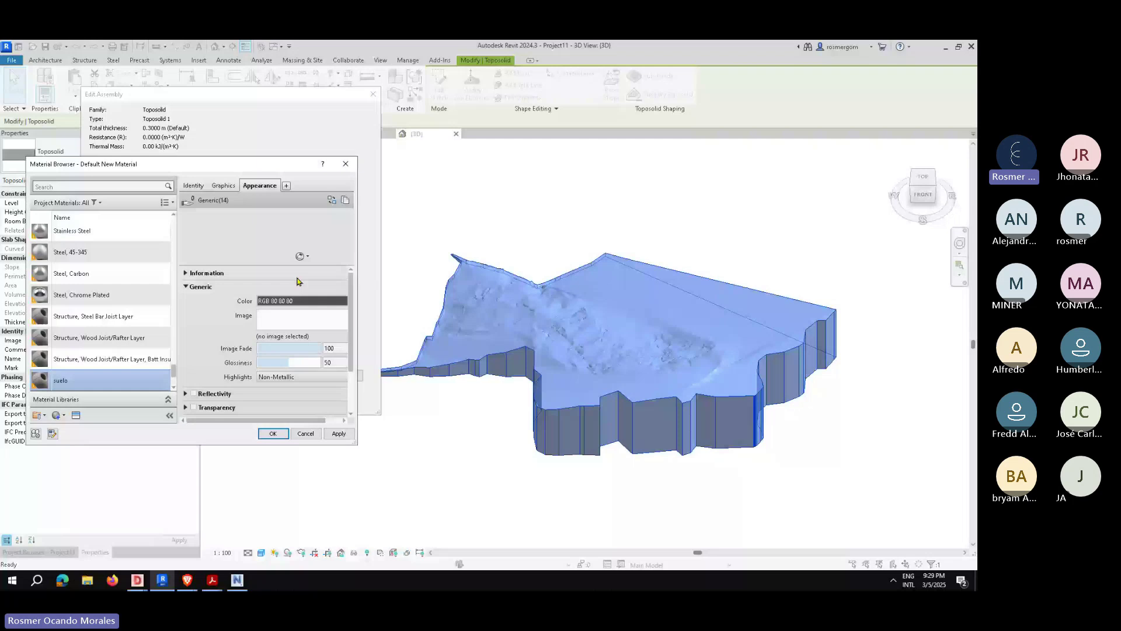
click(226, 186)
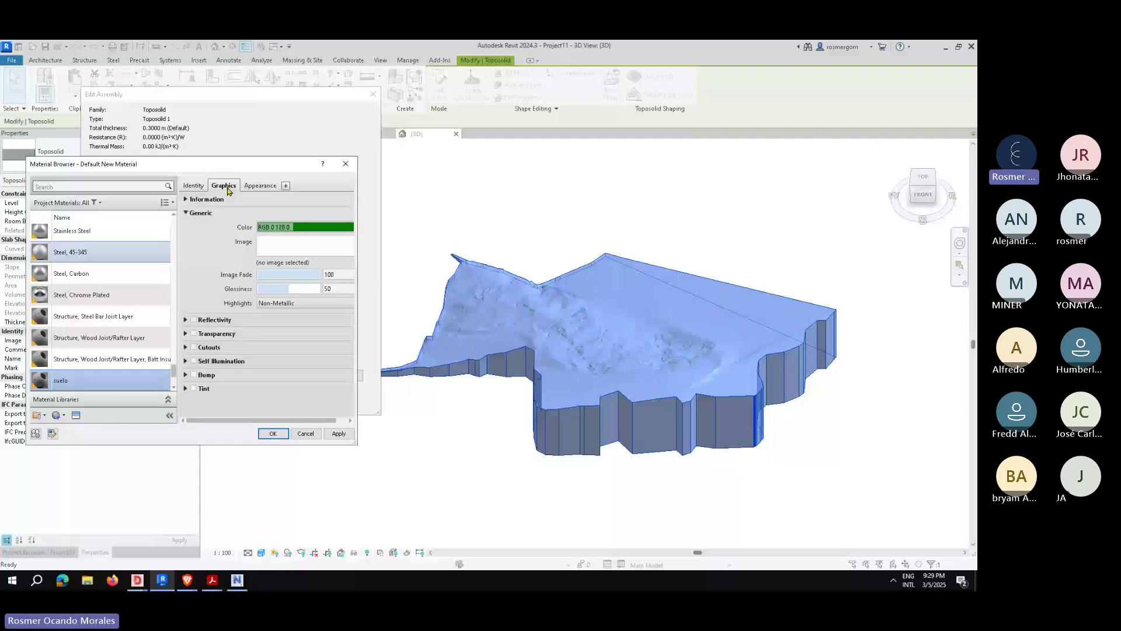
key(Return)
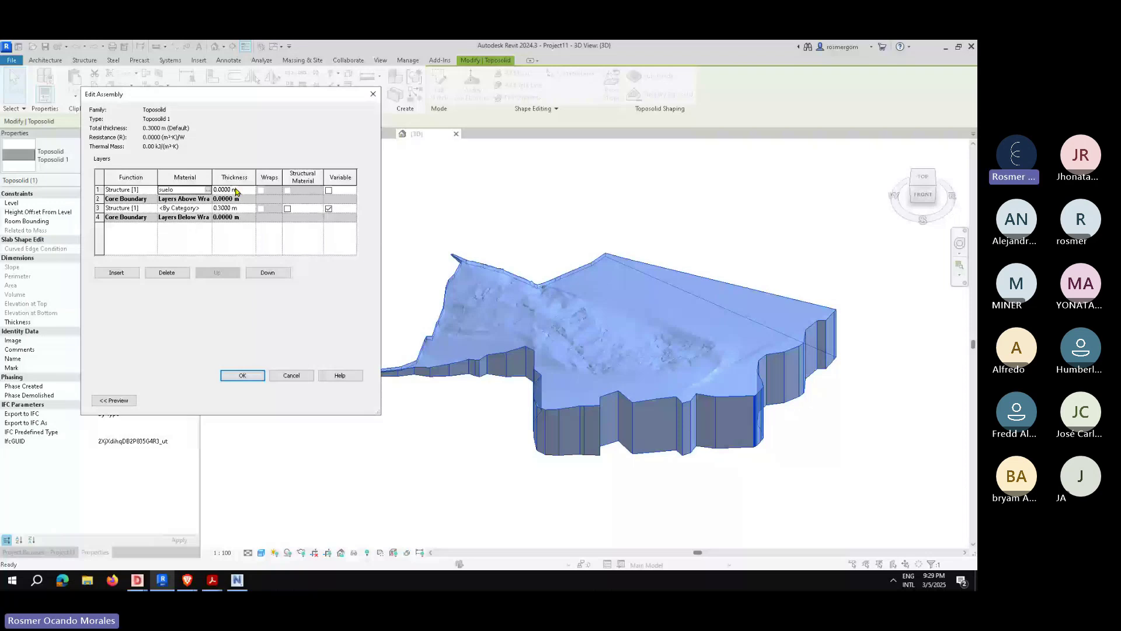
Step: Set the suelo layer's thickness to 1.00 m and apply the structure to the toposolid type
click(234, 190)
text(1.0)
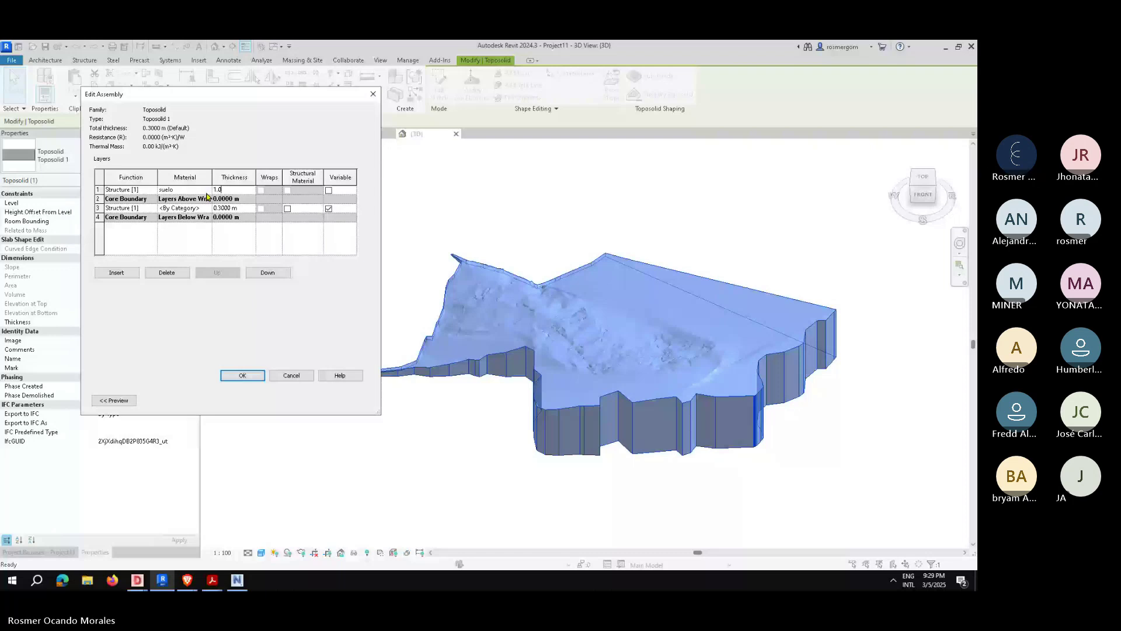
text(0)
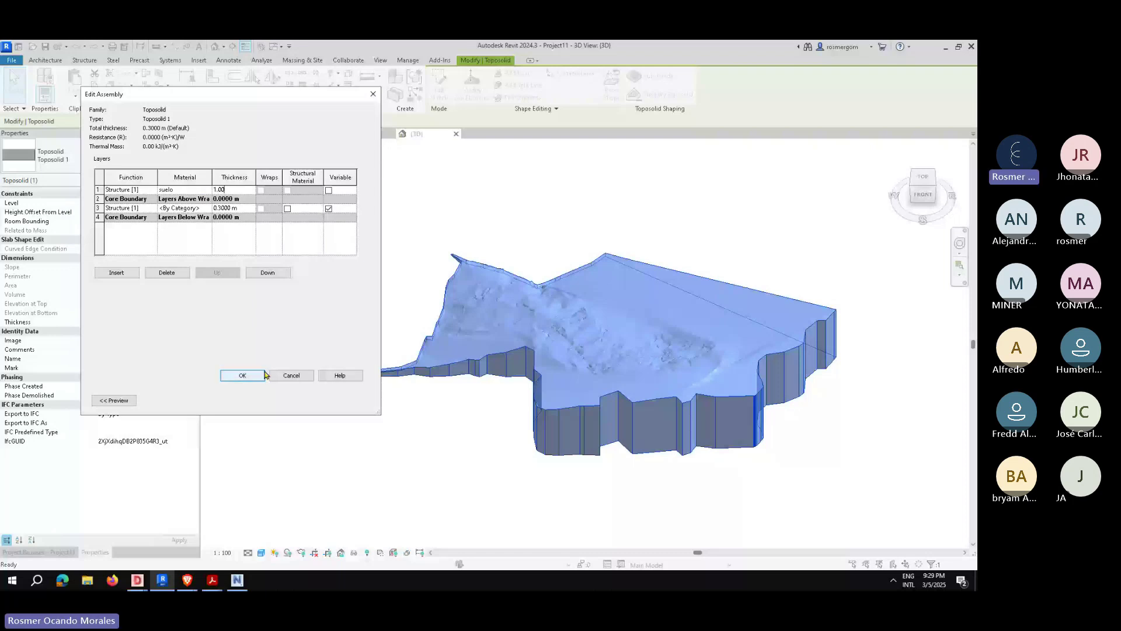
click(263, 374)
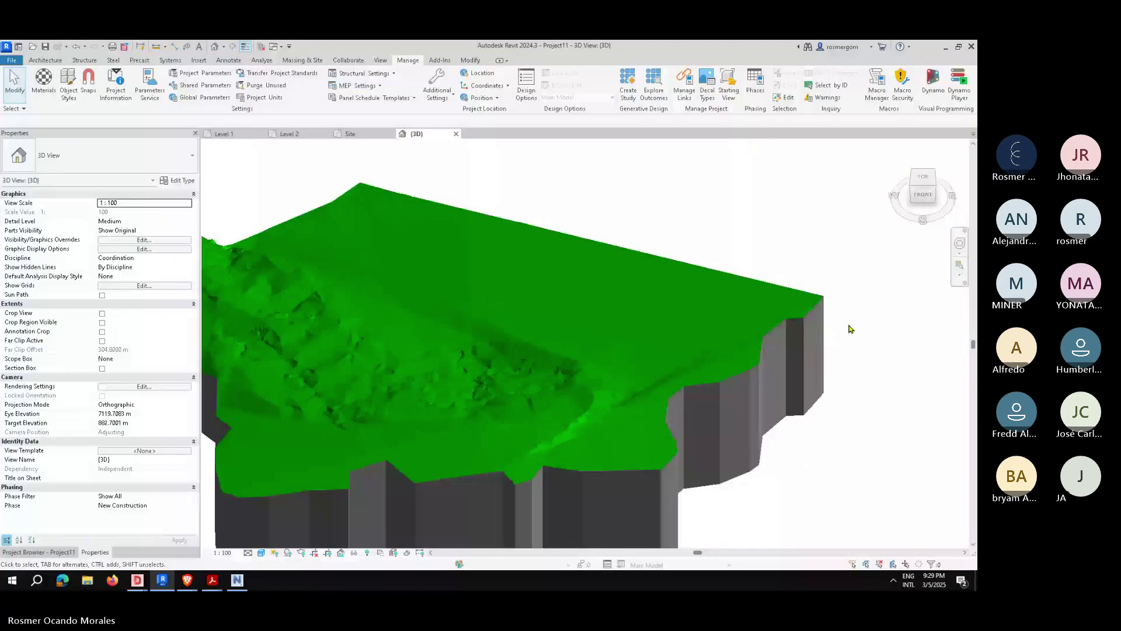
Step: Place a spot elevation with a leader on the toposolid's flat area near its far corner and check its reading
scroll(850, 321, down, 3)
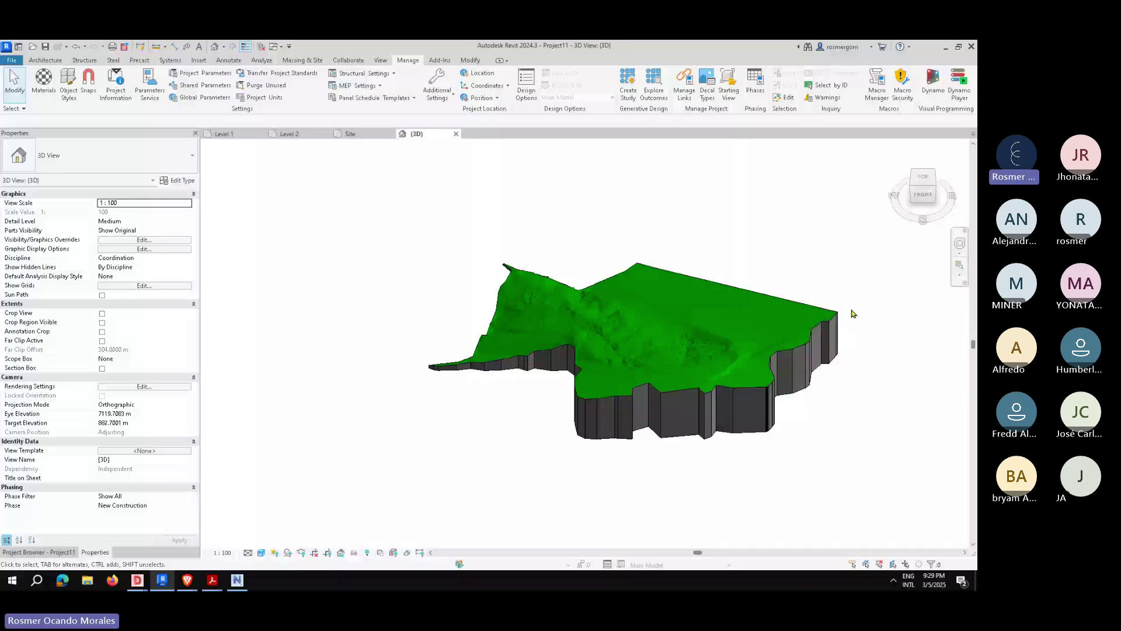
scroll(850, 313, up, 2)
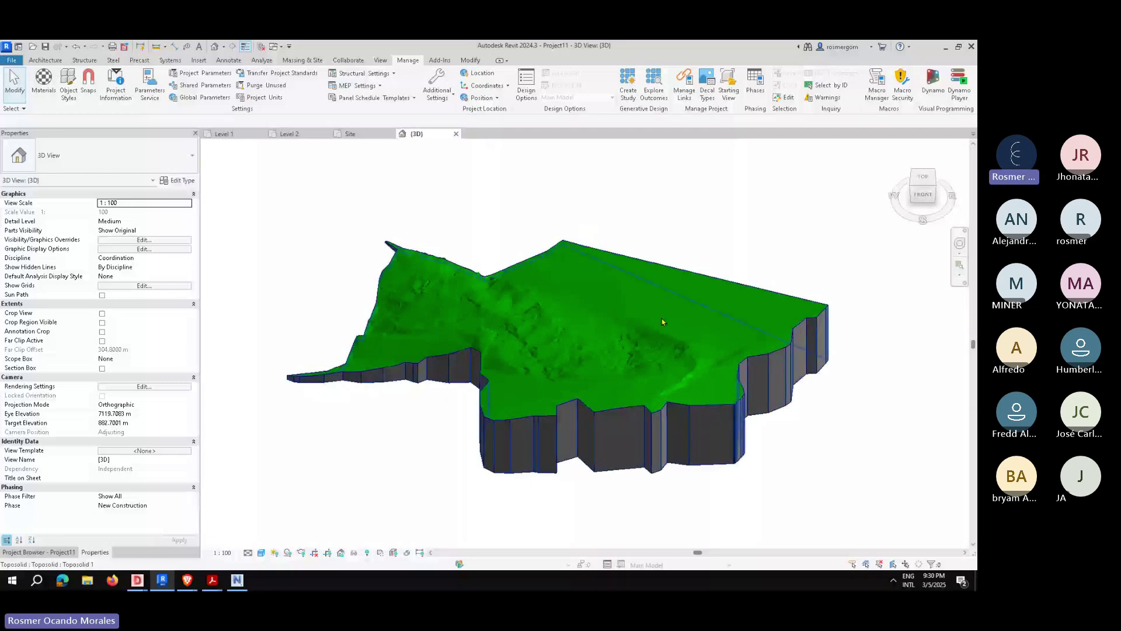
click(228, 60)
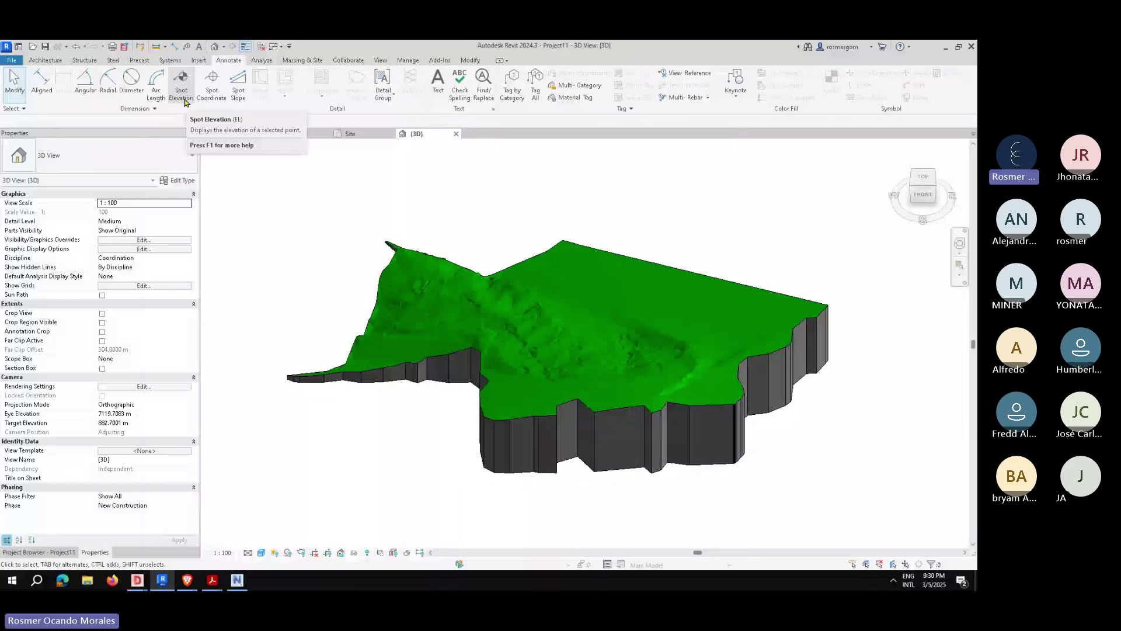
click(185, 102)
scroll(818, 305, up, 5)
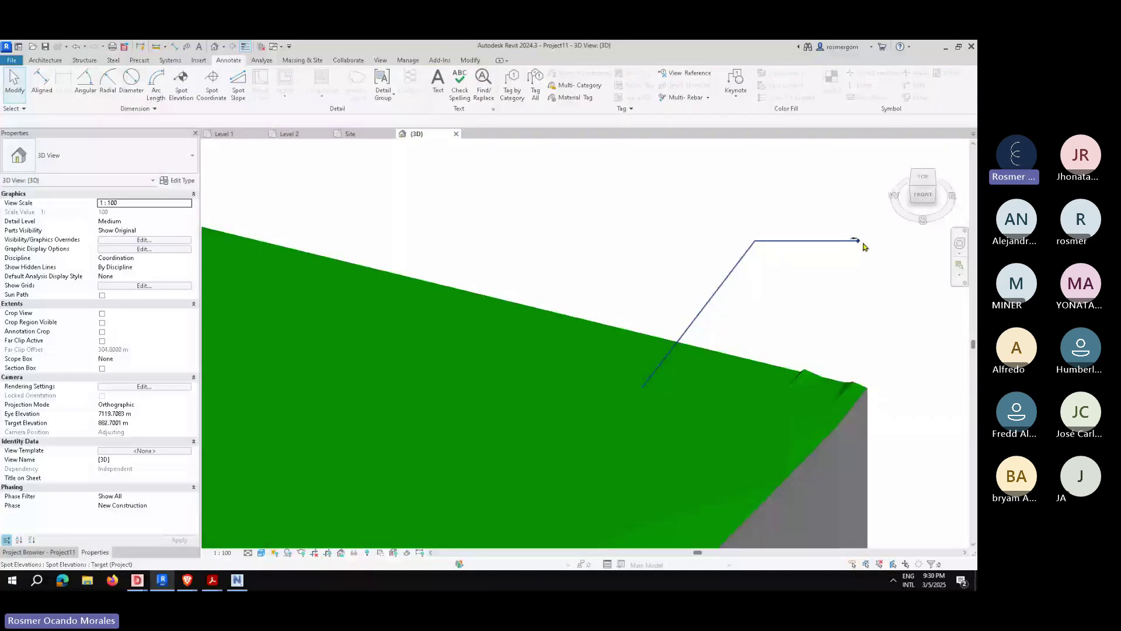
scroll(863, 246, up, 10)
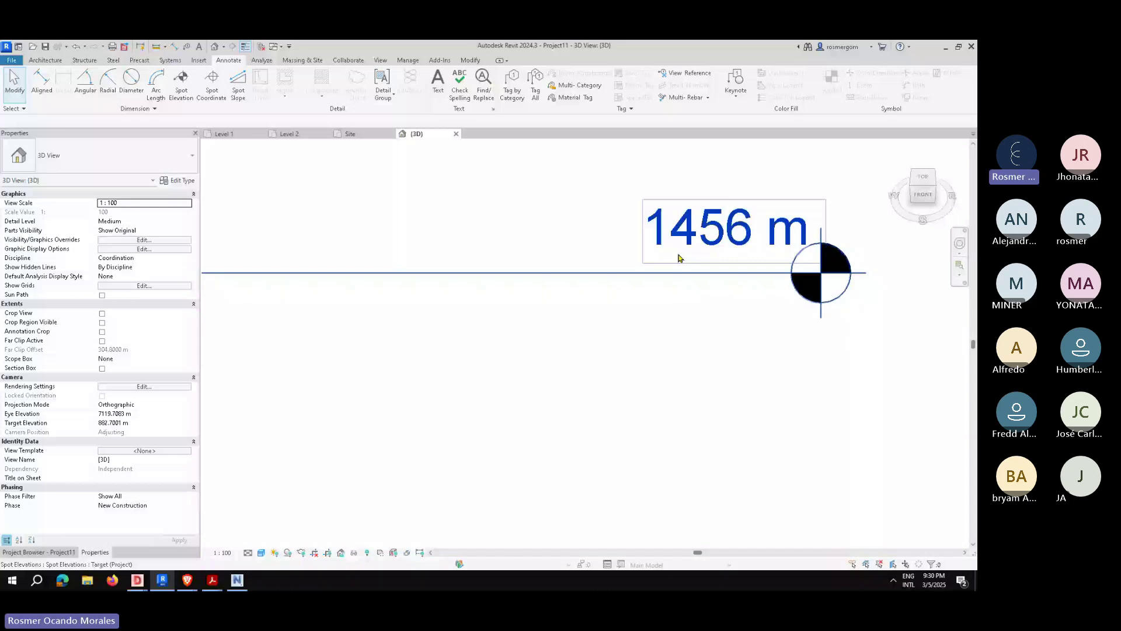
scroll(716, 256, down, 10)
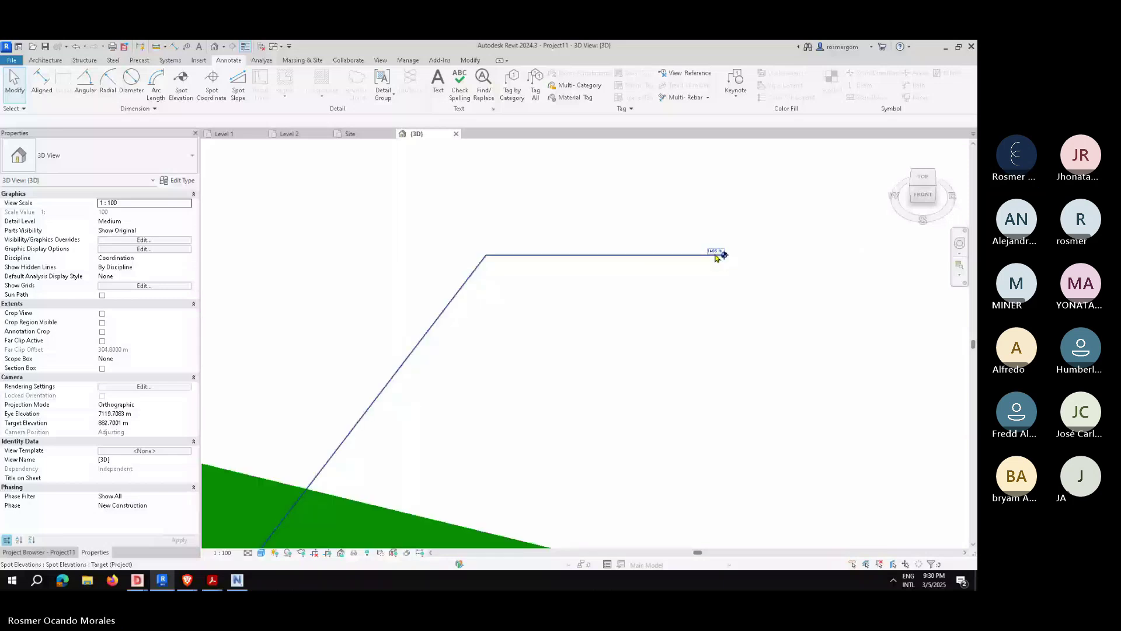
scroll(716, 256, down, 3)
scroll(444, 448, up, 4)
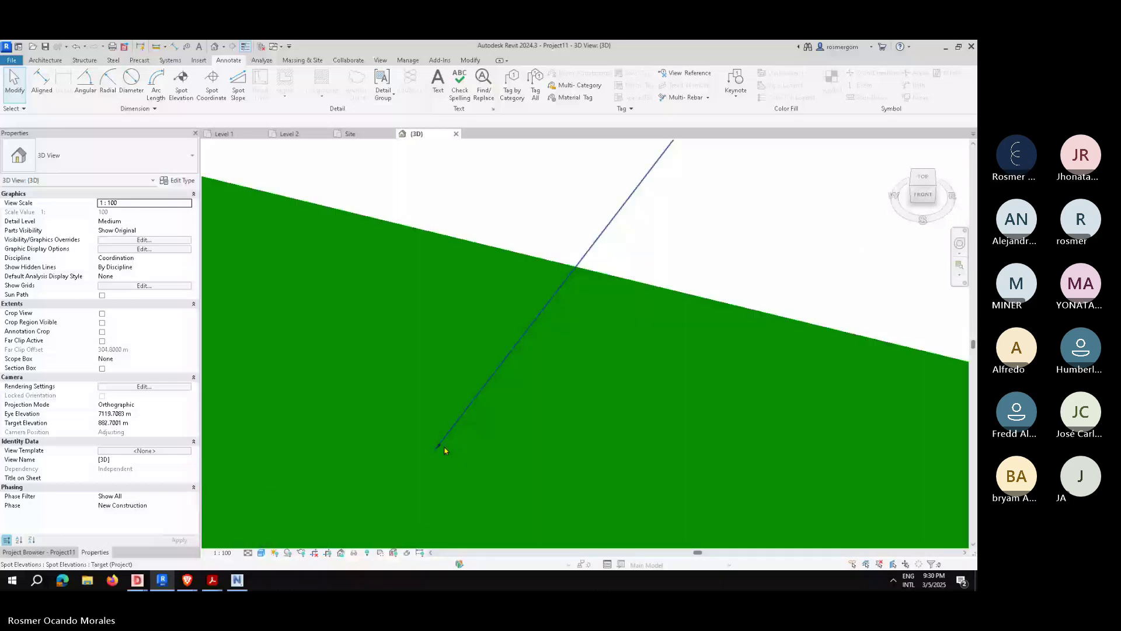
scroll(562, 385, down, 3)
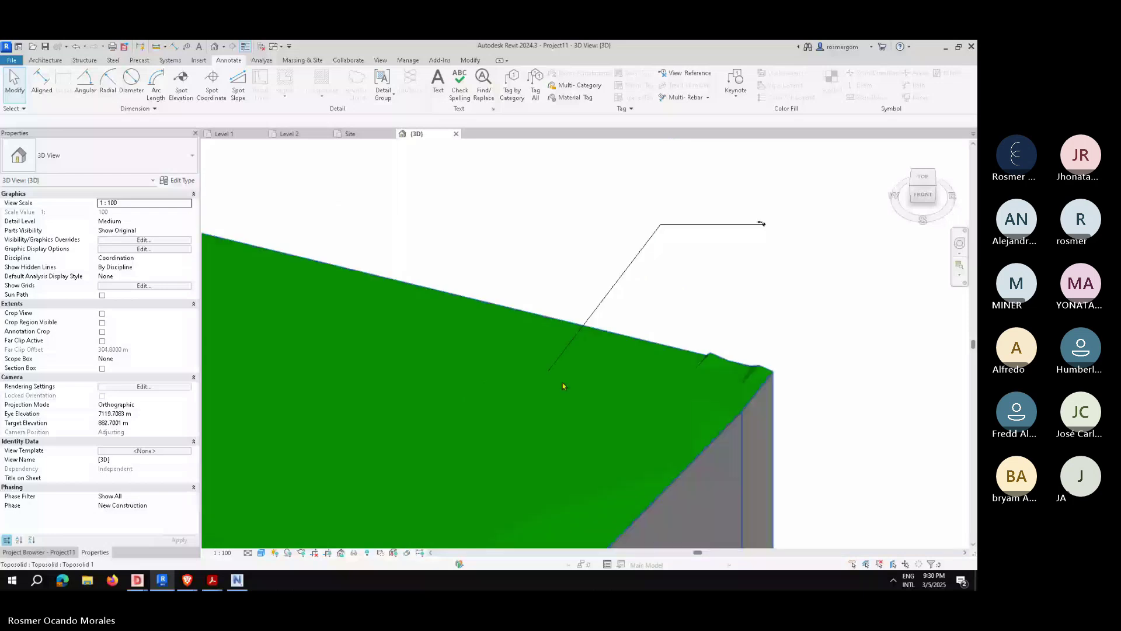
scroll(563, 386, down, 4)
Step: Place a horizontal spot coordinate with a leader on a top edge vertex of the toposolid and check its northing and easting
shift+middle_drag(800, 363, 663, 373)
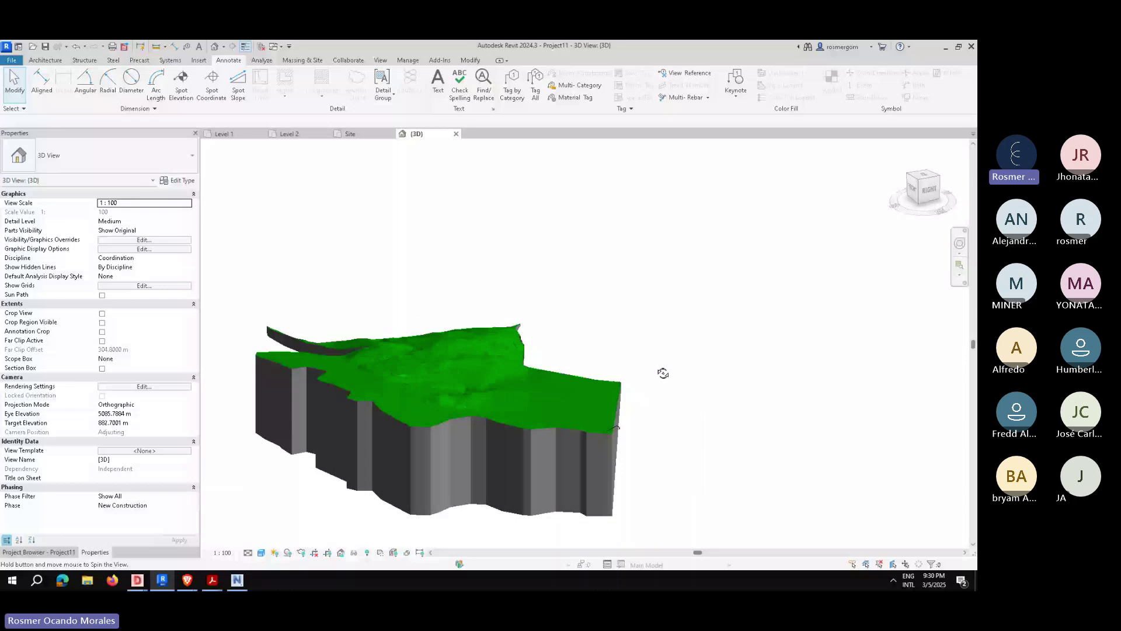
shift+middle_drag(663, 373, 348, 263)
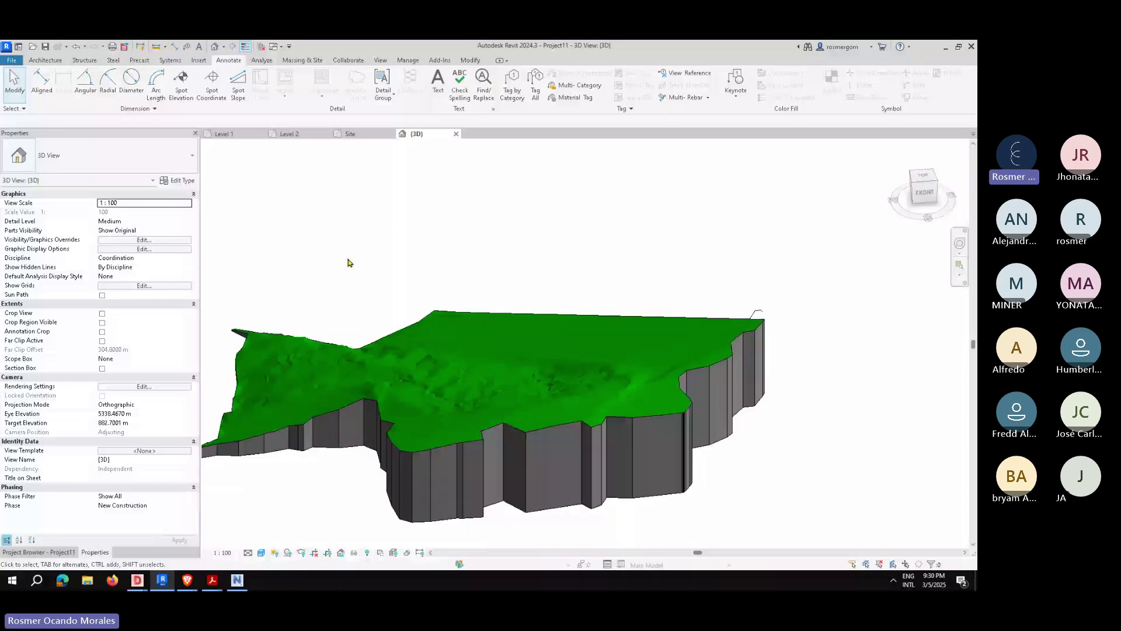
click(220, 103)
scroll(722, 361, up, 4)
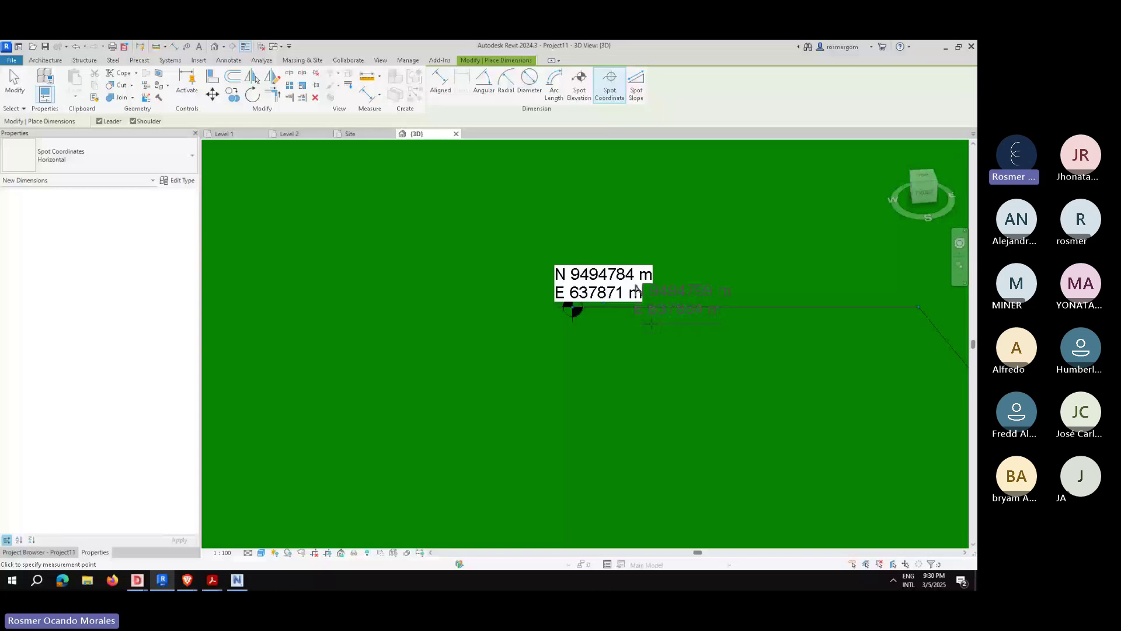
key(Escape)
scroll(651, 323, down, 5)
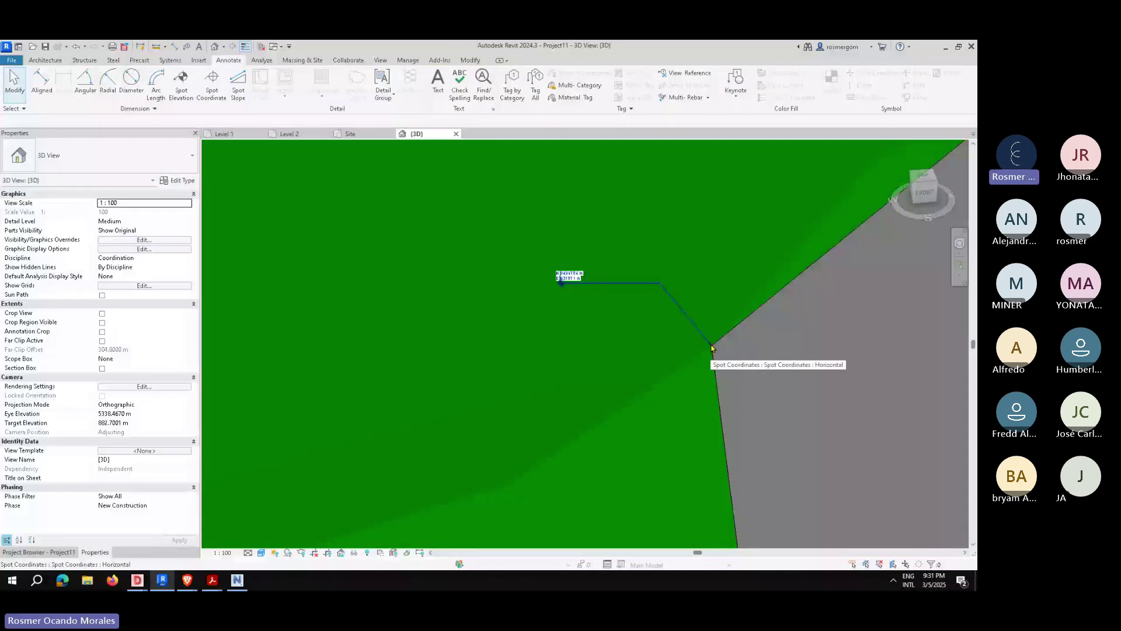
scroll(409, 409, down, 3)
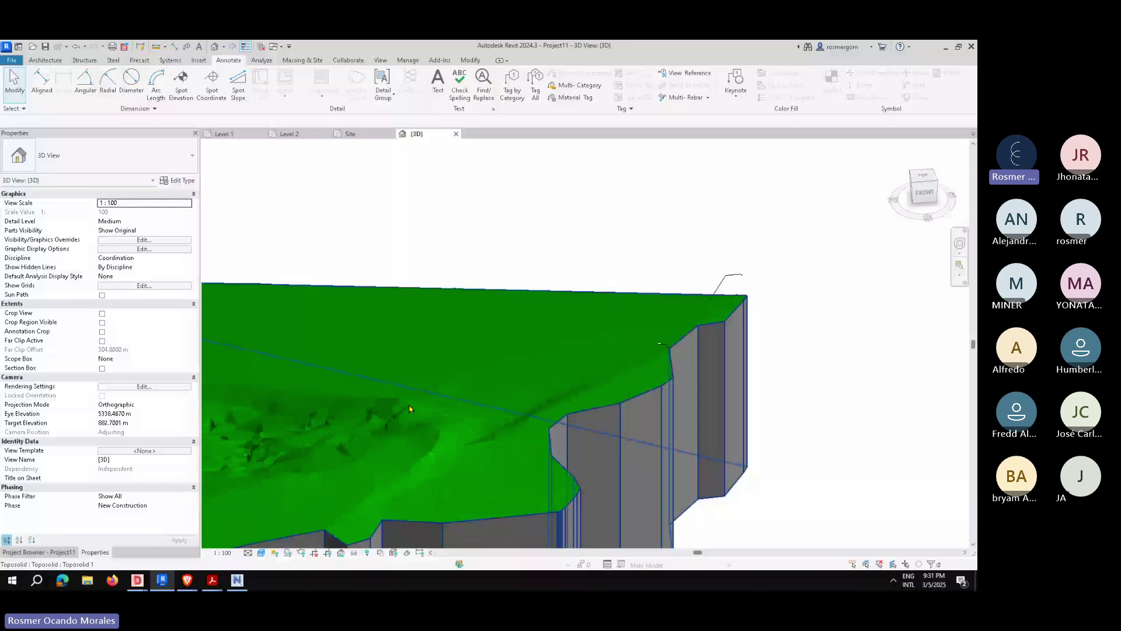
scroll(460, 427, up, 2)
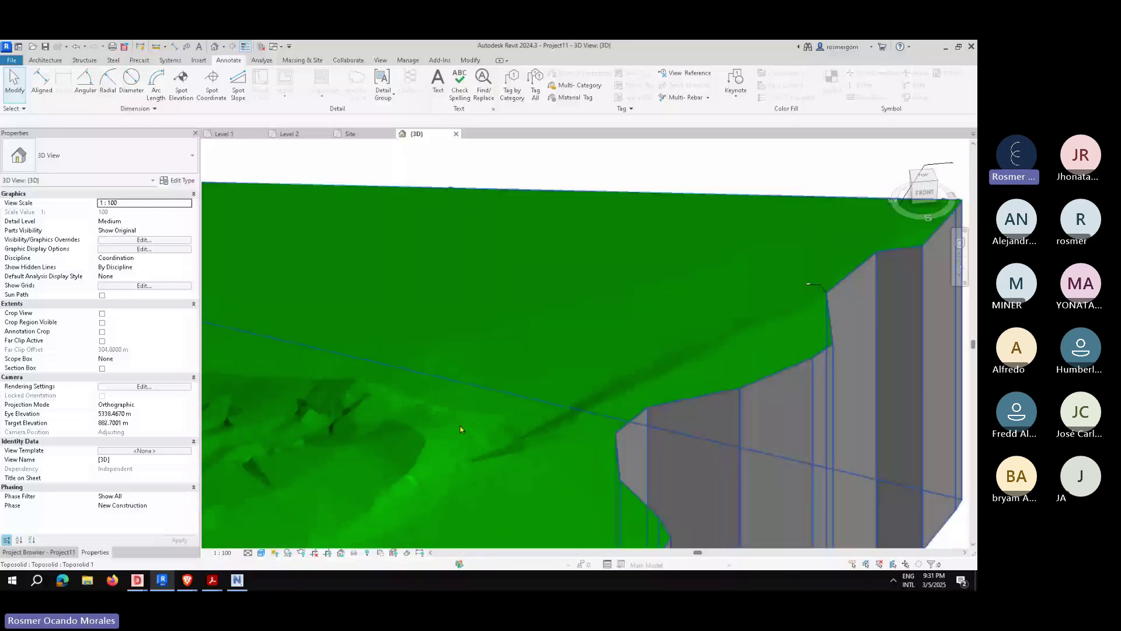
click(818, 292)
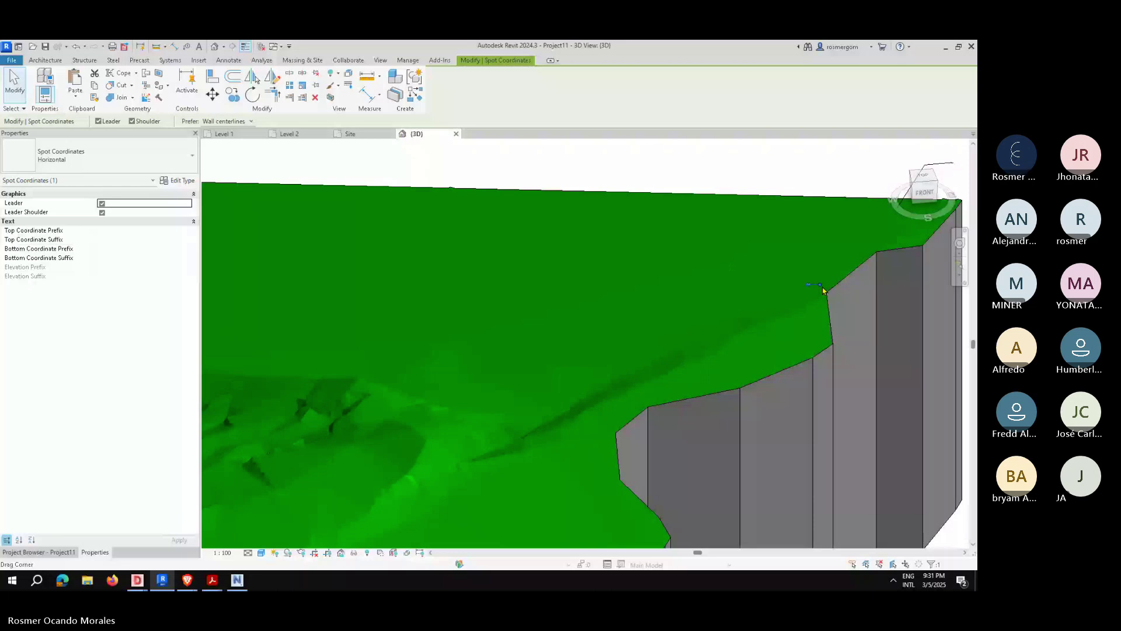
Step: Save the project as Topografia in the PROYECTO CAPADARE folder
key(ctrl+s)
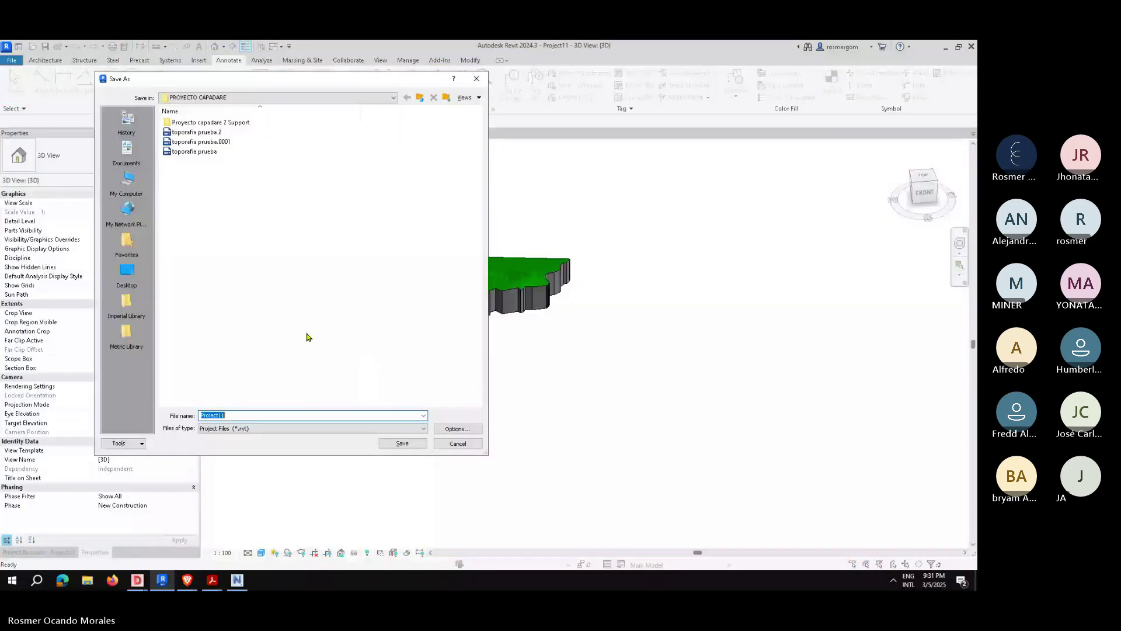
text(Topografia)
key(Return)
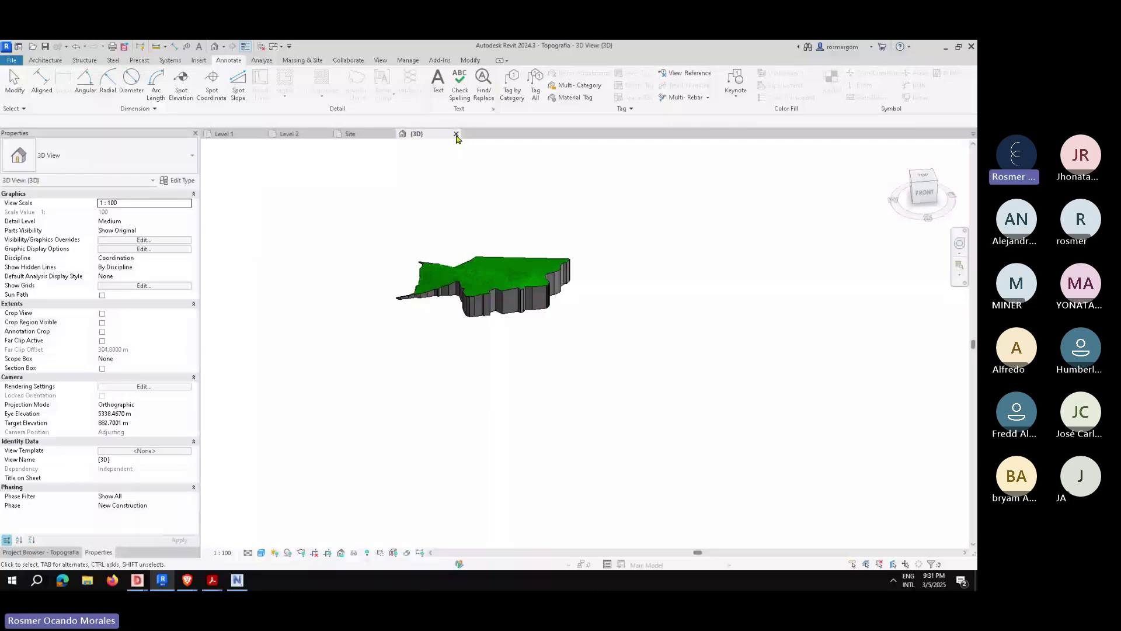
Step: Close the Topografia project's 3D view and open the Site floor plan in a new project
click(456, 134)
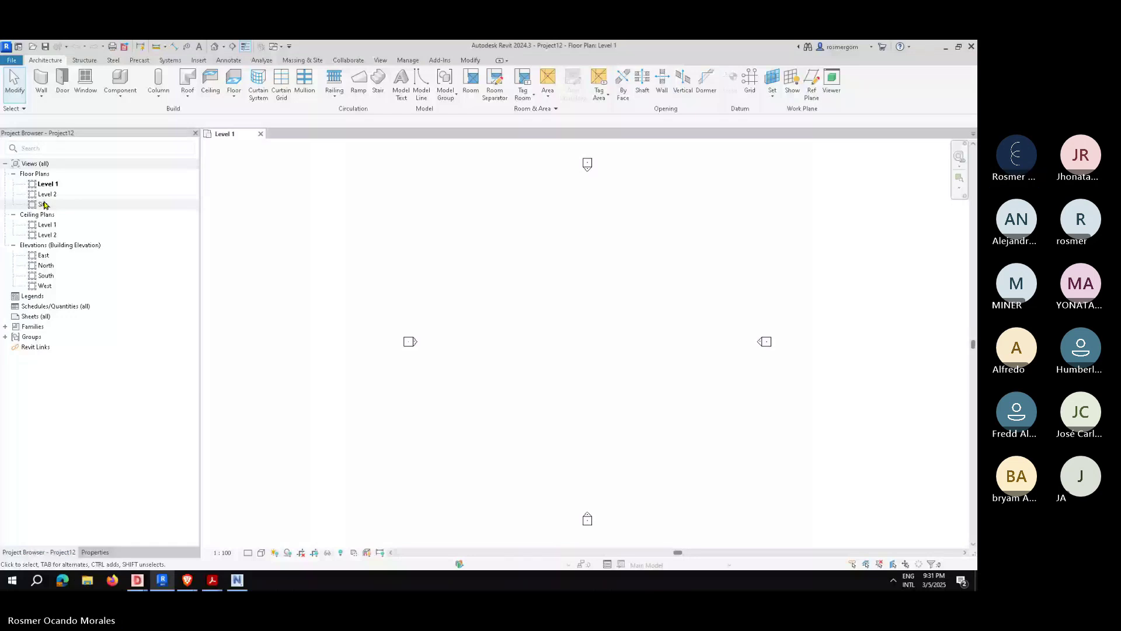
double_click(44, 205)
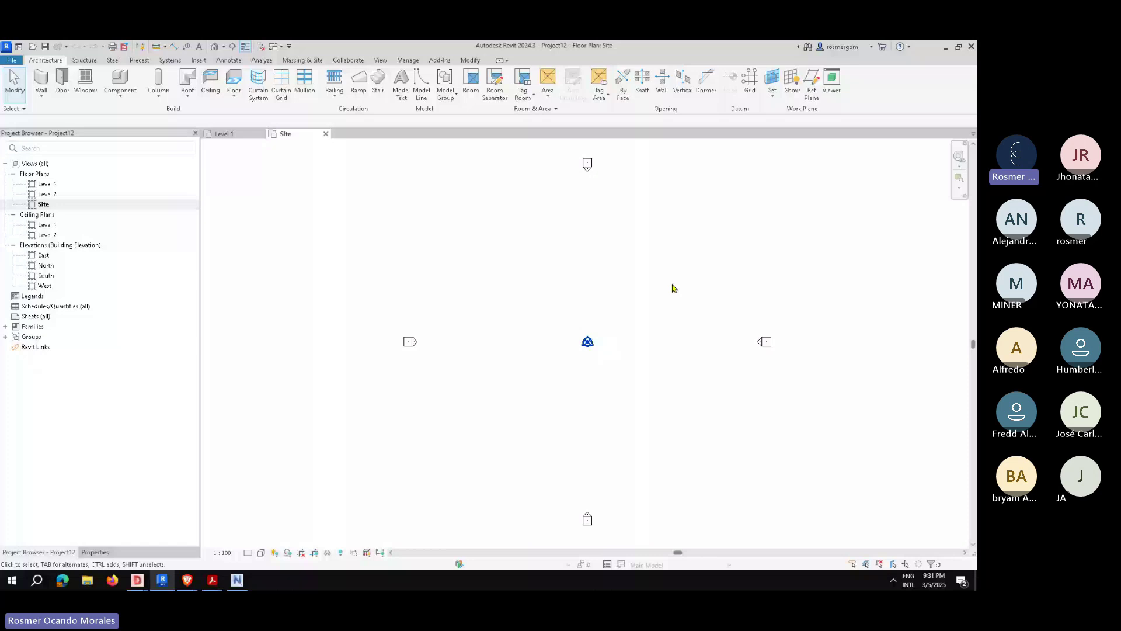
Step: Link the Topografia.rvt model from the PROYECTO CAPADARE folder with Auto - By Shared Coordinates positioning
right_click(43, 348)
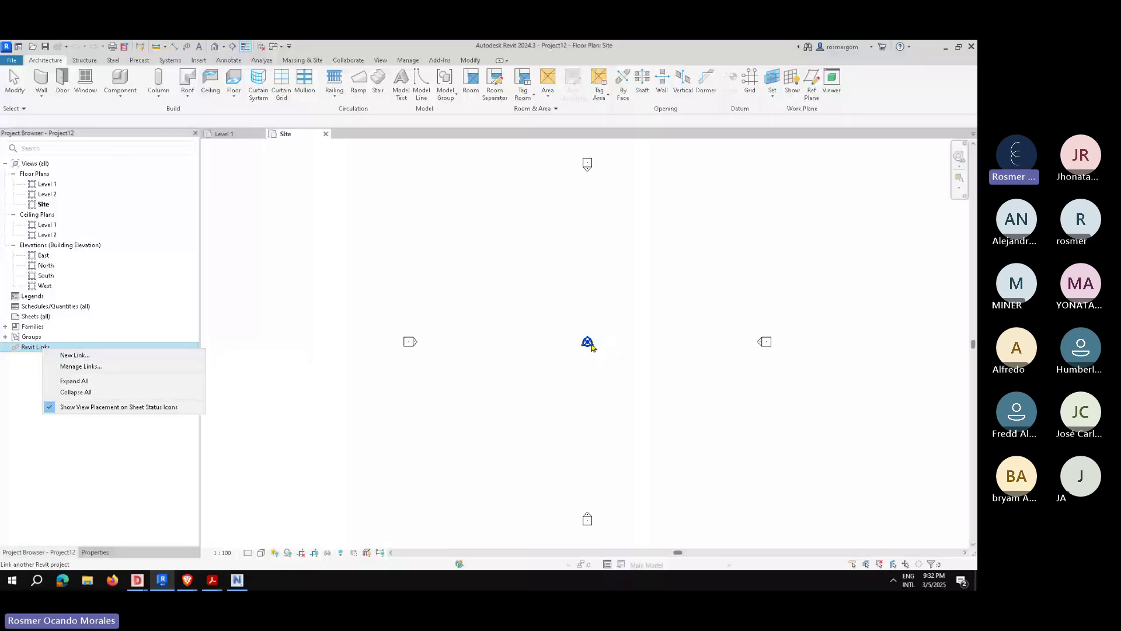
click(586, 323)
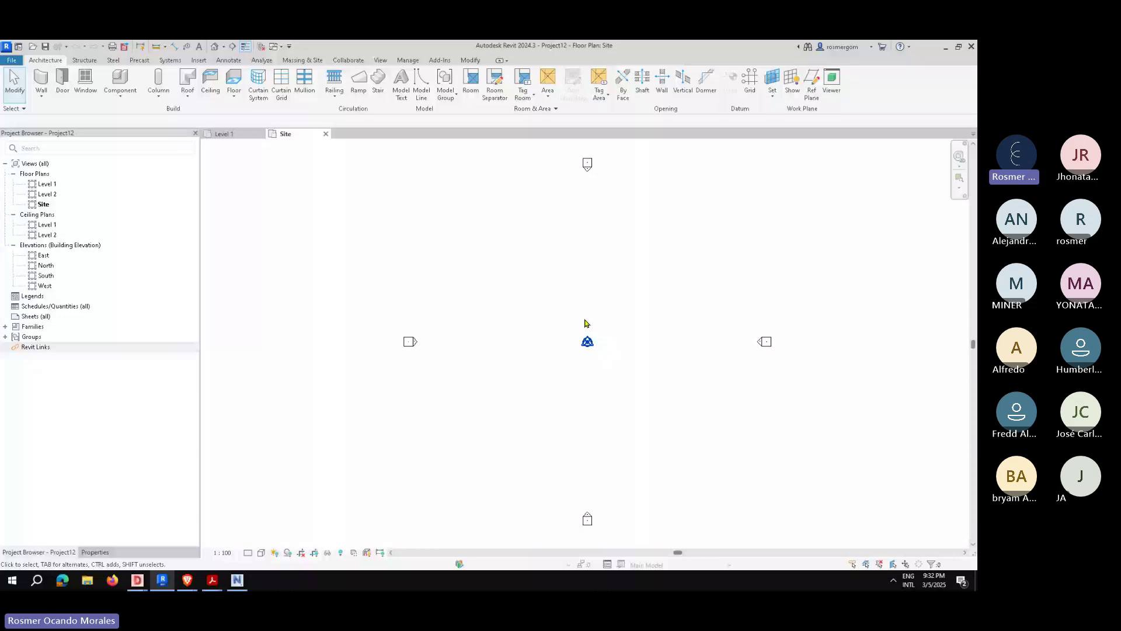
right_click(25, 350)
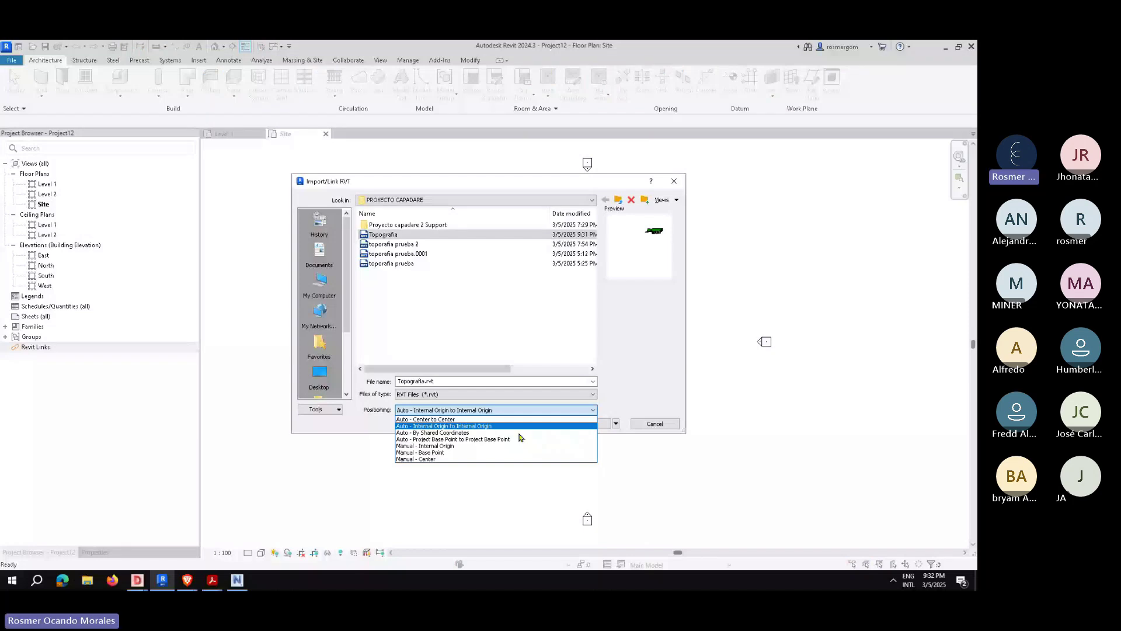
click(518, 432)
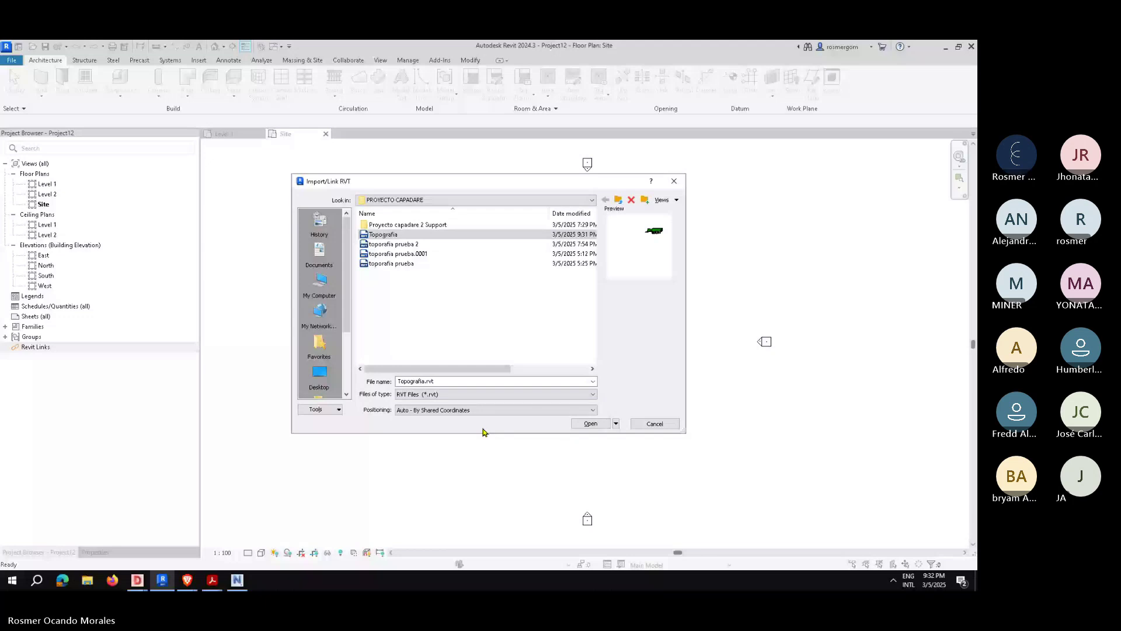
key(Return)
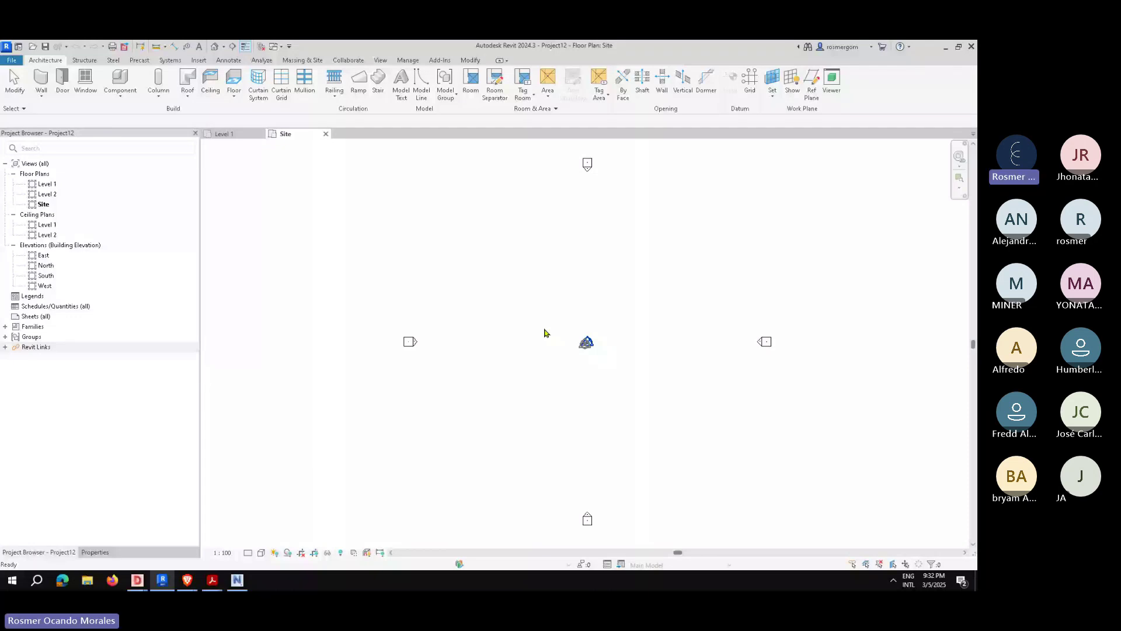
Step: Open the default 3D view to inspect the linked Topografia model
scroll(543, 339, up, 3)
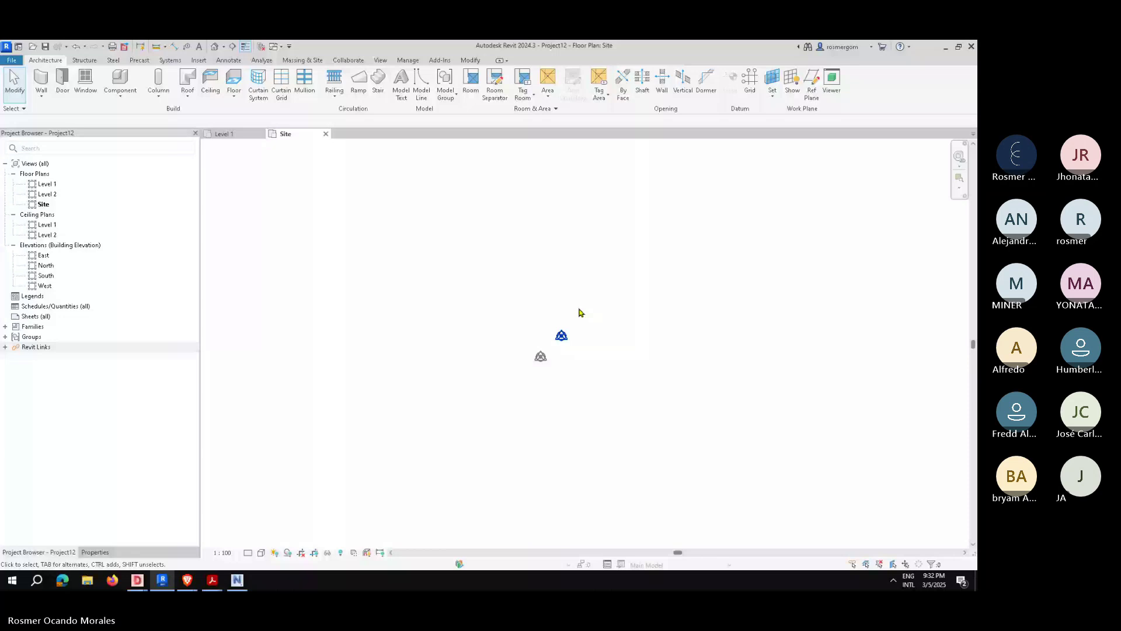
click(215, 48)
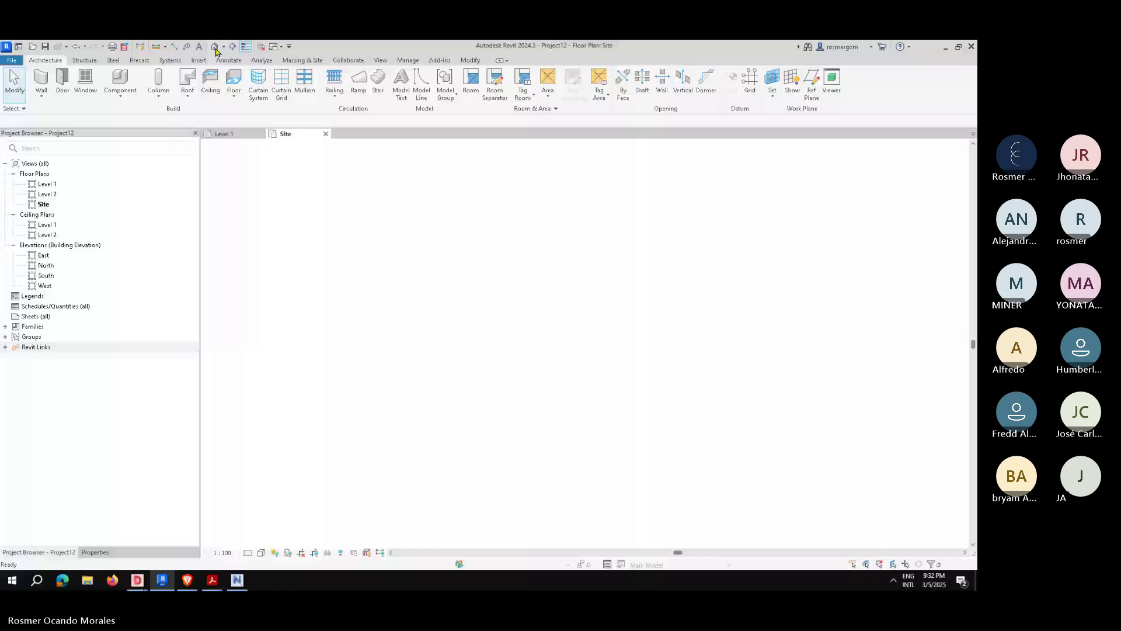
click(215, 47)
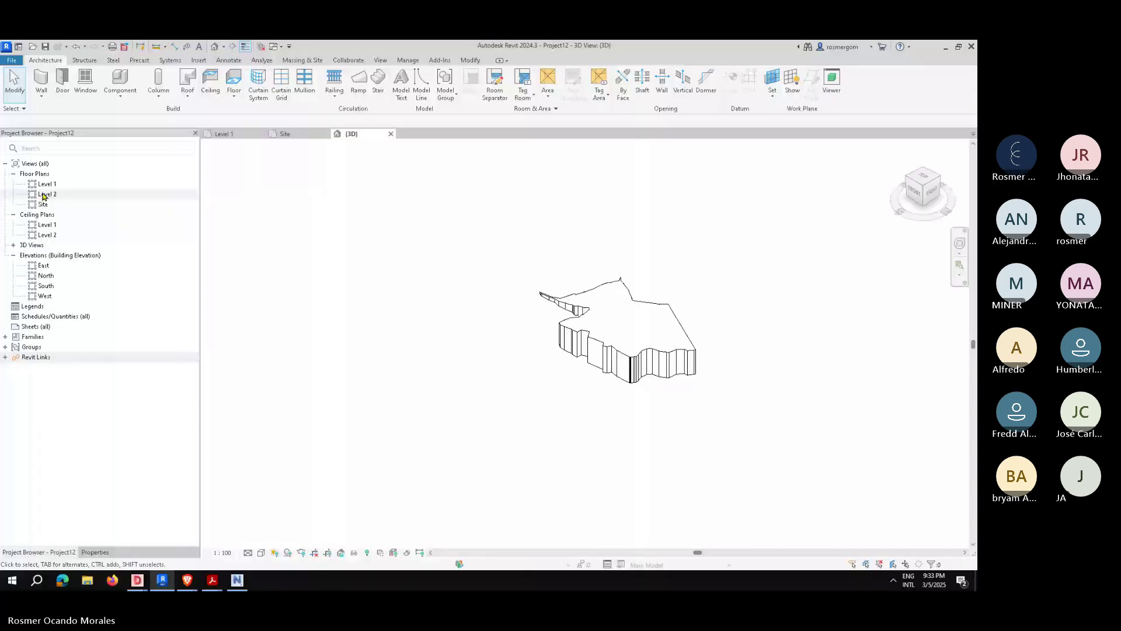
Step: Return to the Site floor plan and check the project base point's coordinates
double_click(43, 204)
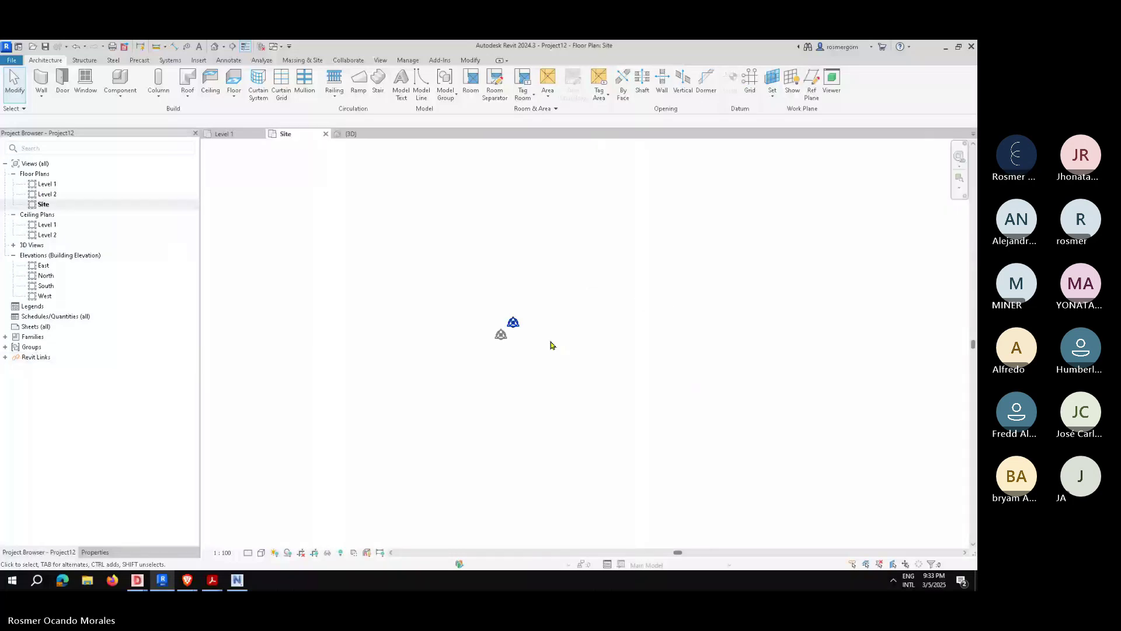
click(513, 323)
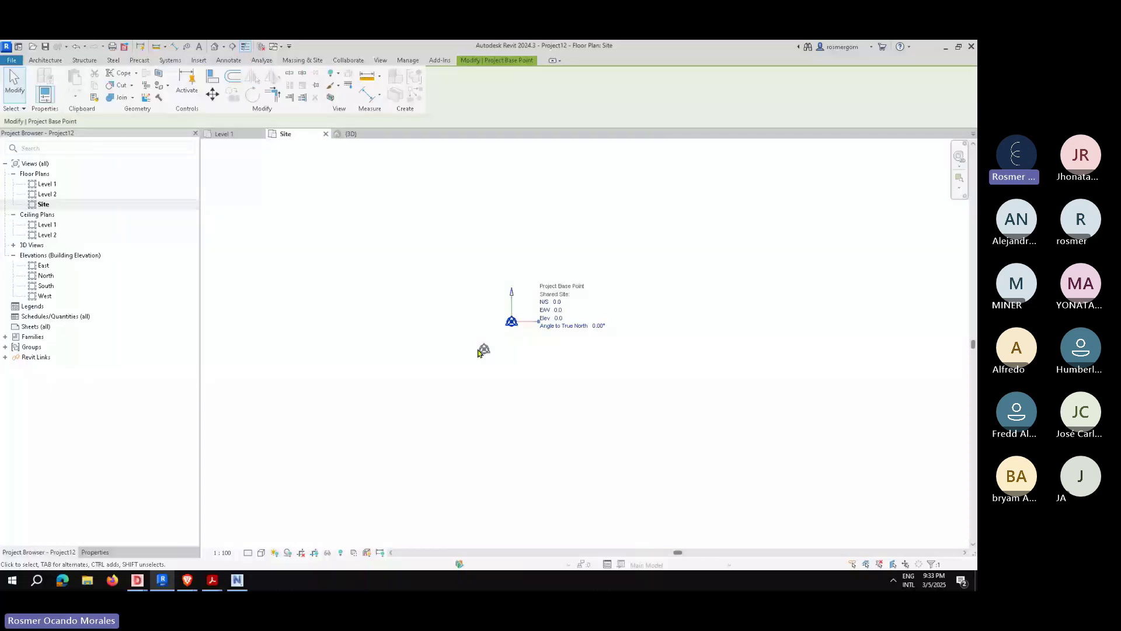
key(Escape)
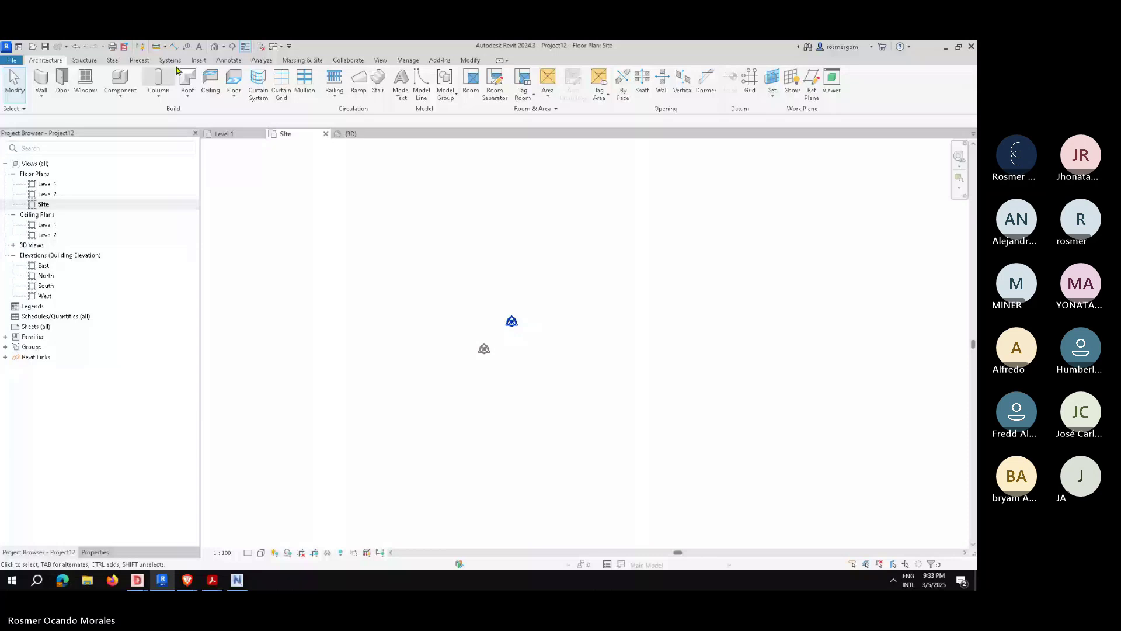
Step: Link the MONTAJE LP -COMPLETA-CAPADARE.dwg drawing at Level 1 with Auto - By Shared Coordinates positioning
click(198, 61)
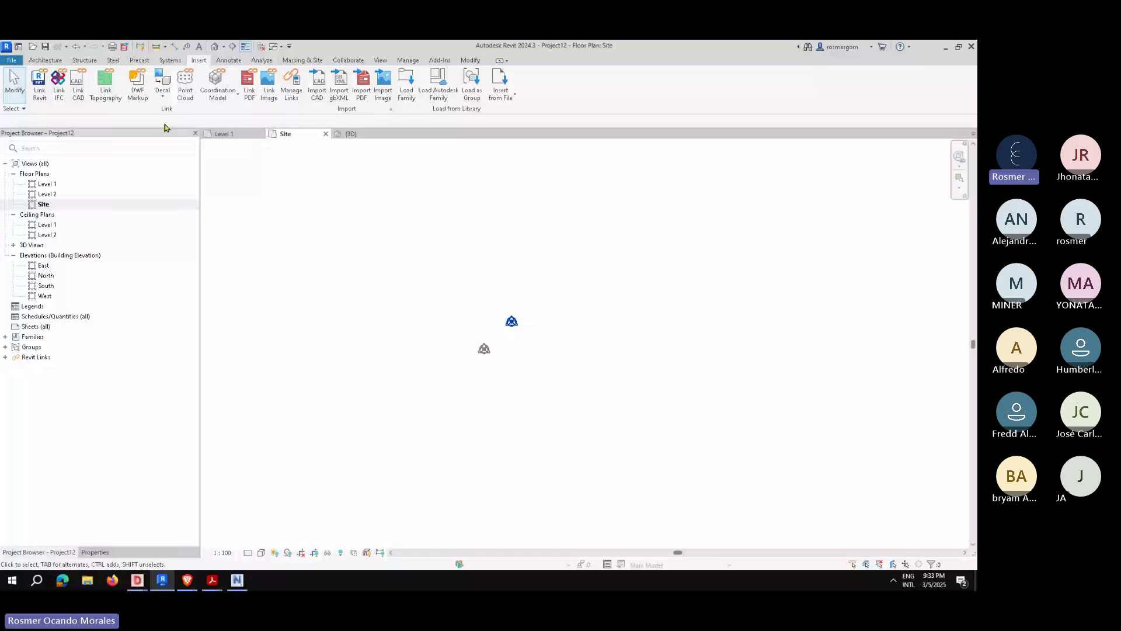
click(40, 86)
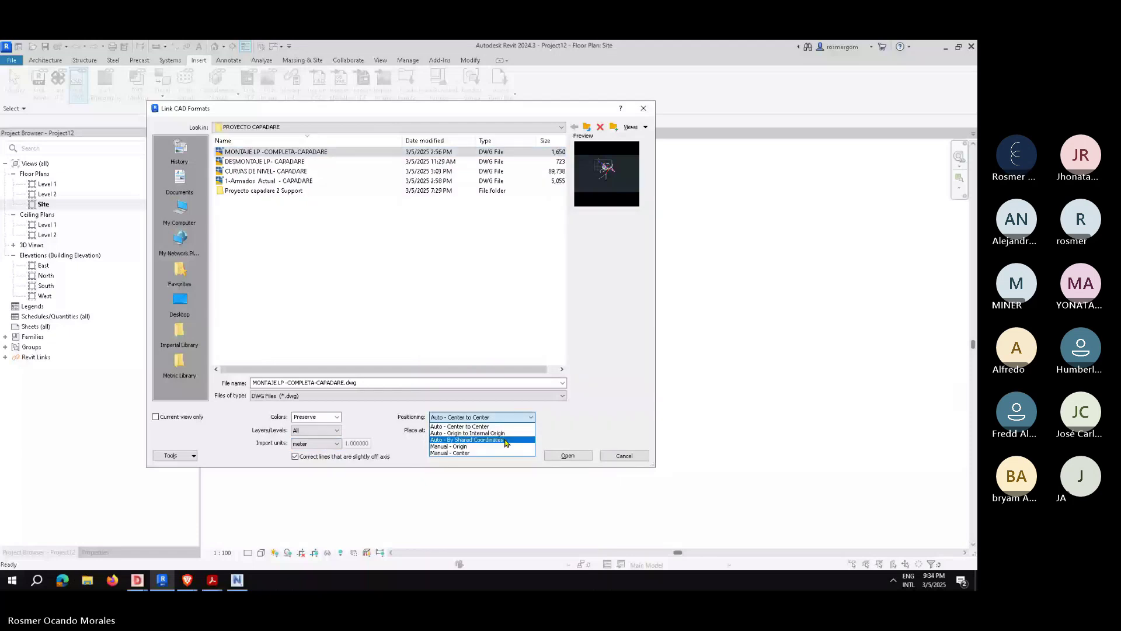
click(506, 441)
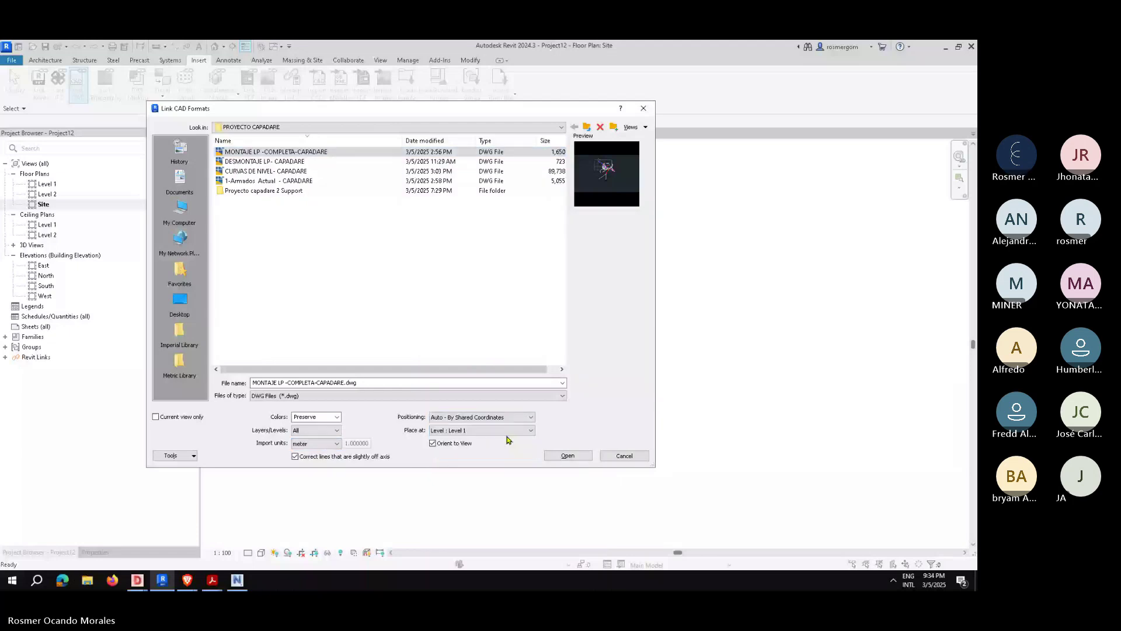
key(Return)
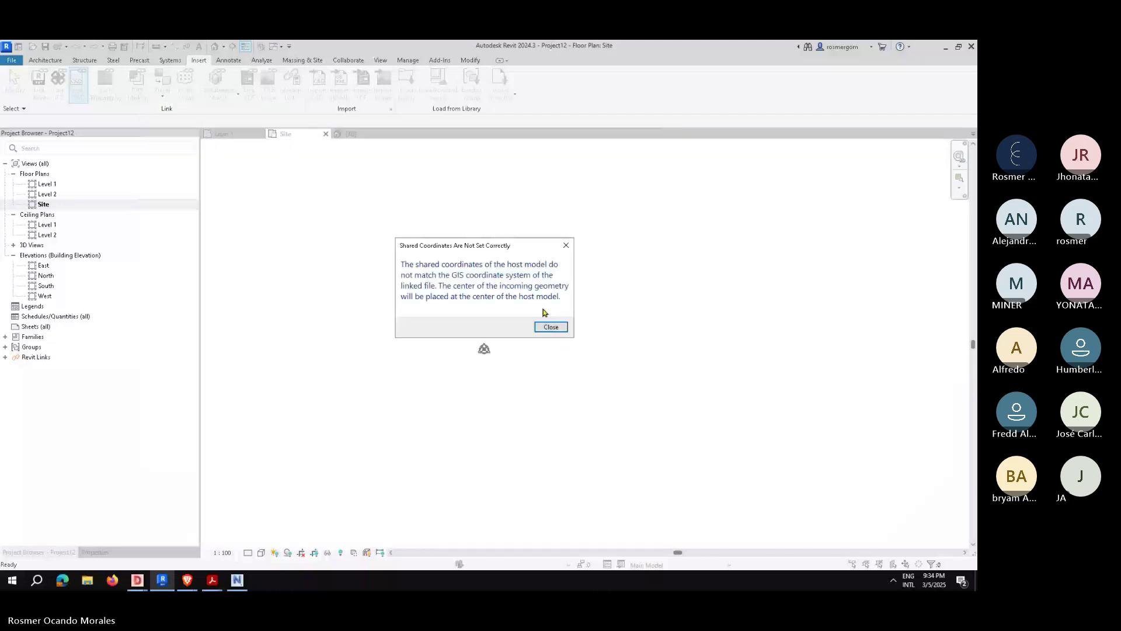
key(Return)
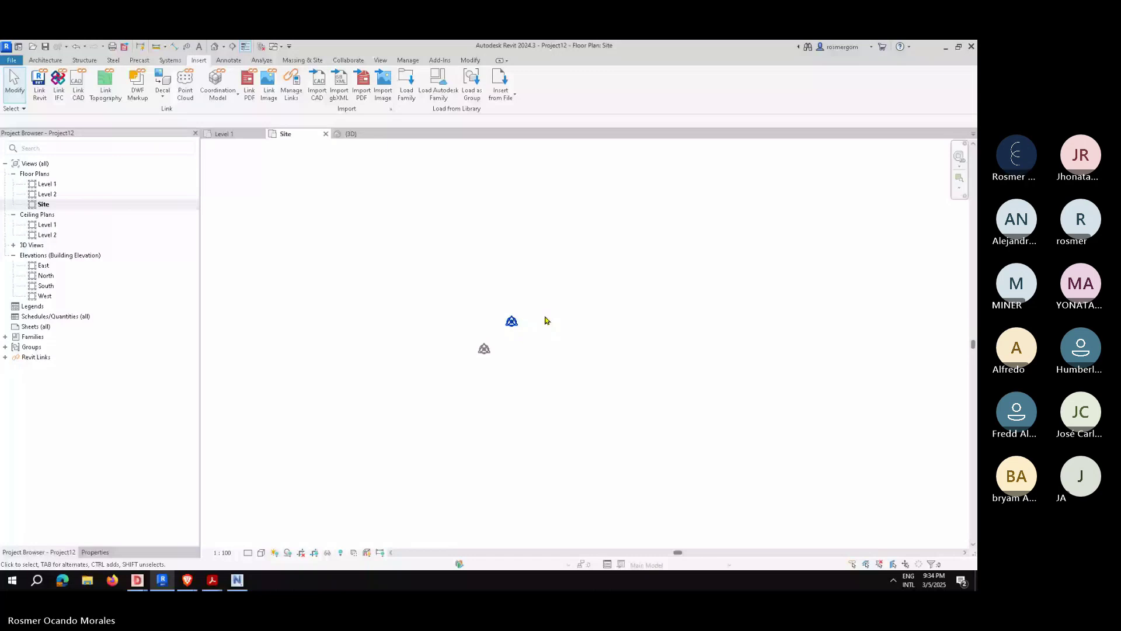
Step: Show the terrain and linked drawing from above in the 3D view and set its visual style to Shaded
key(ctrl+Tab)
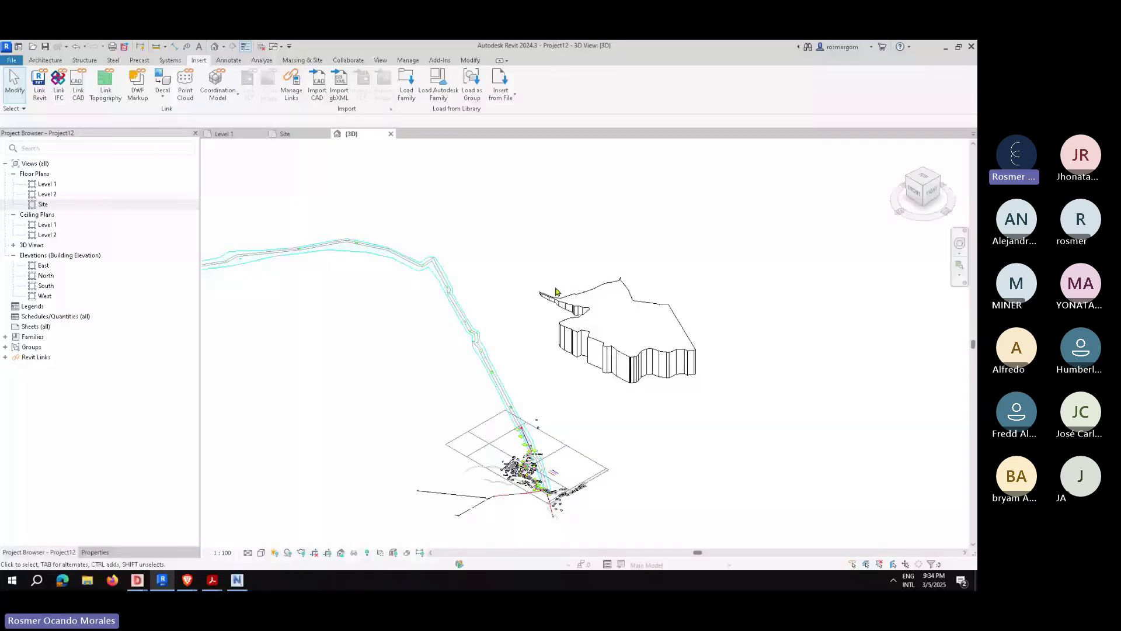
shift+middle_drag(556, 292, 588, 277)
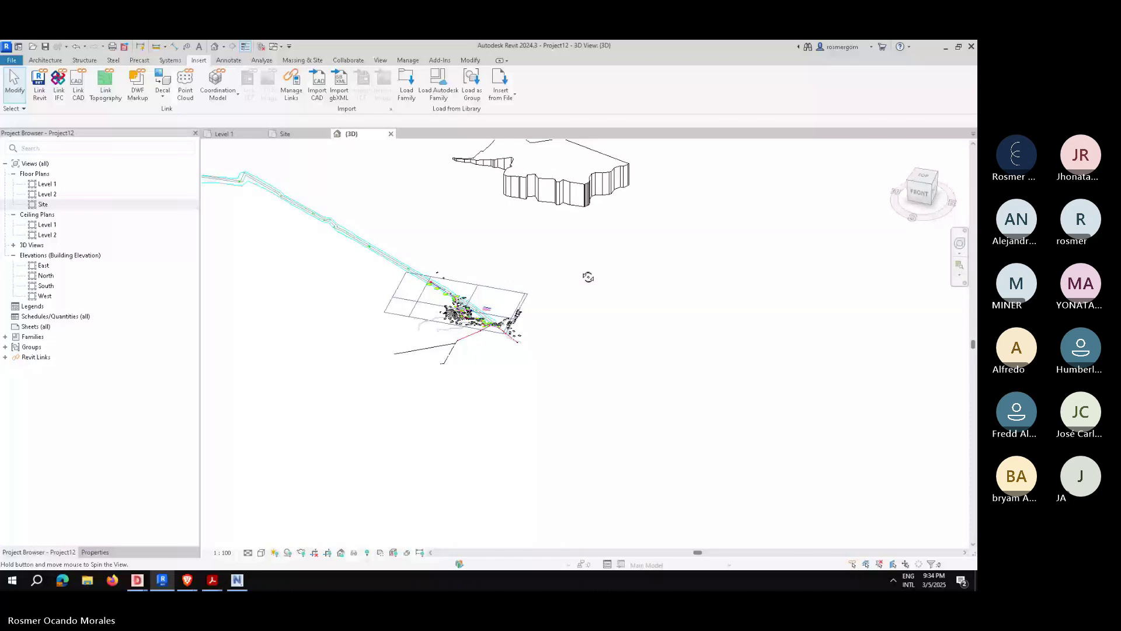
shift+middle_drag(588, 277, 474, 303)
scroll(474, 303, up, 5)
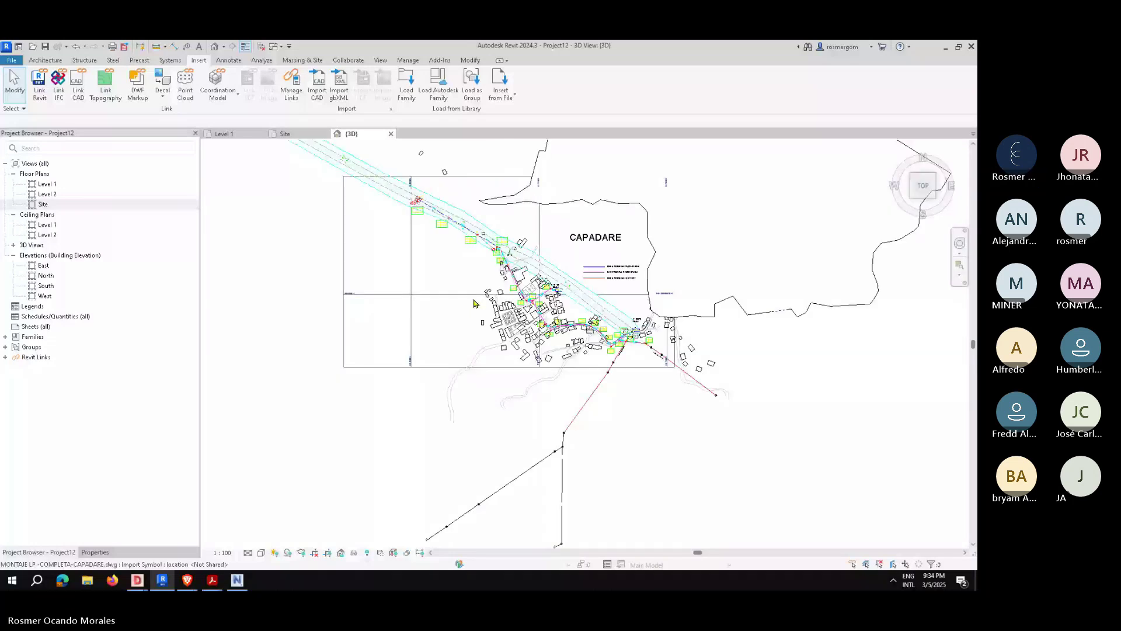
scroll(322, 295, down, 2)
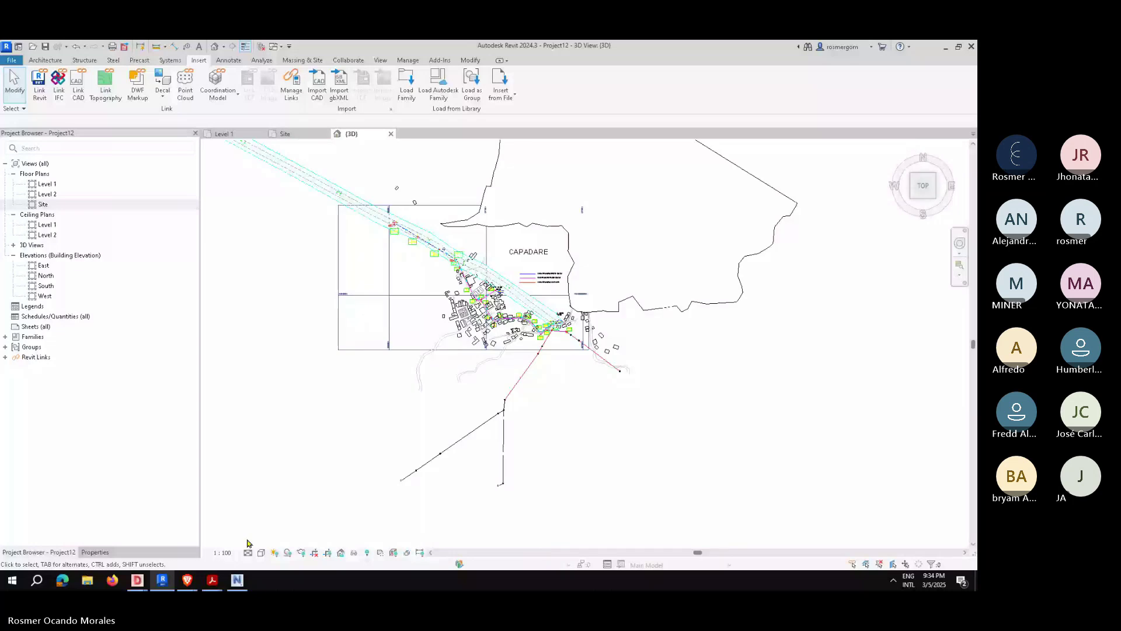
click(261, 552)
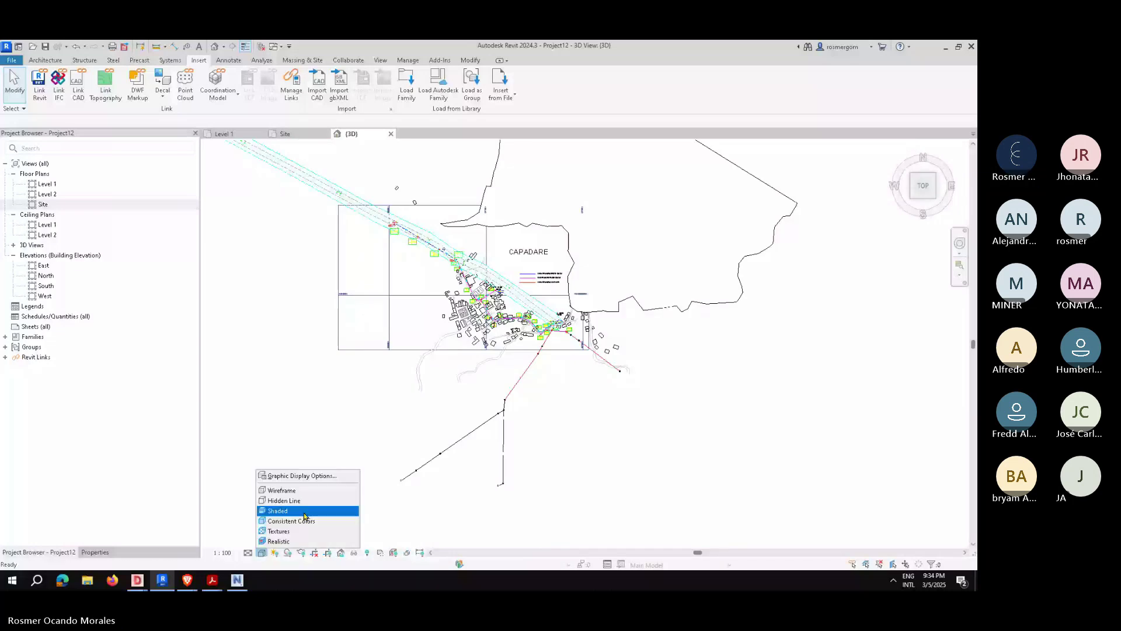
click(304, 511)
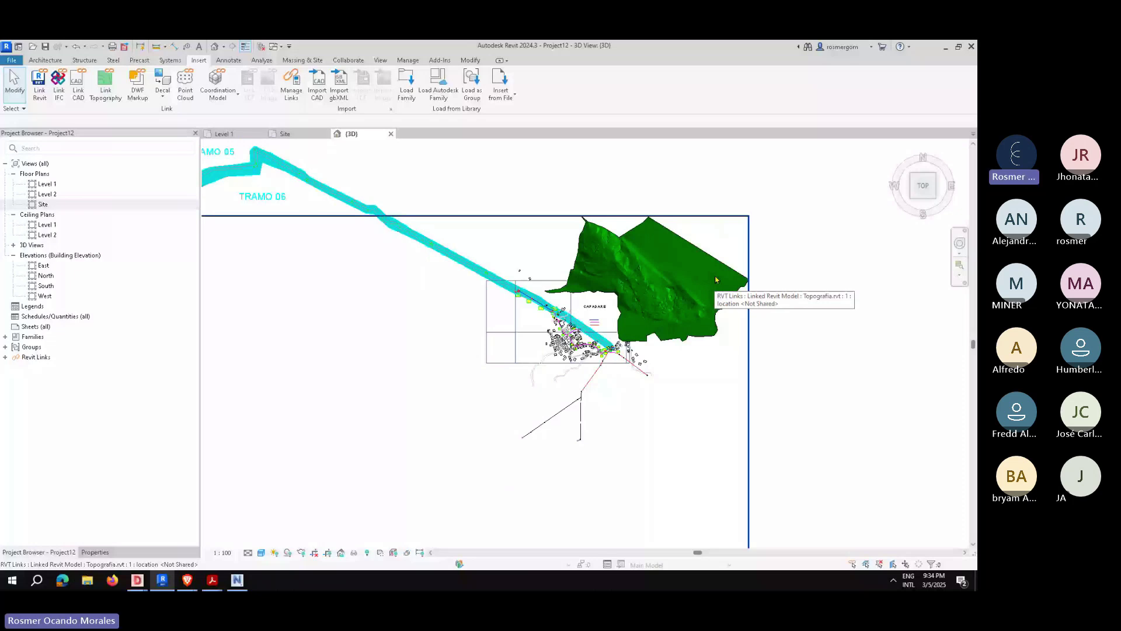
Step: Examine from above how the linked power line drawing and its pole labels sit relative to the Topografia terrain
scroll(715, 280, up, 2)
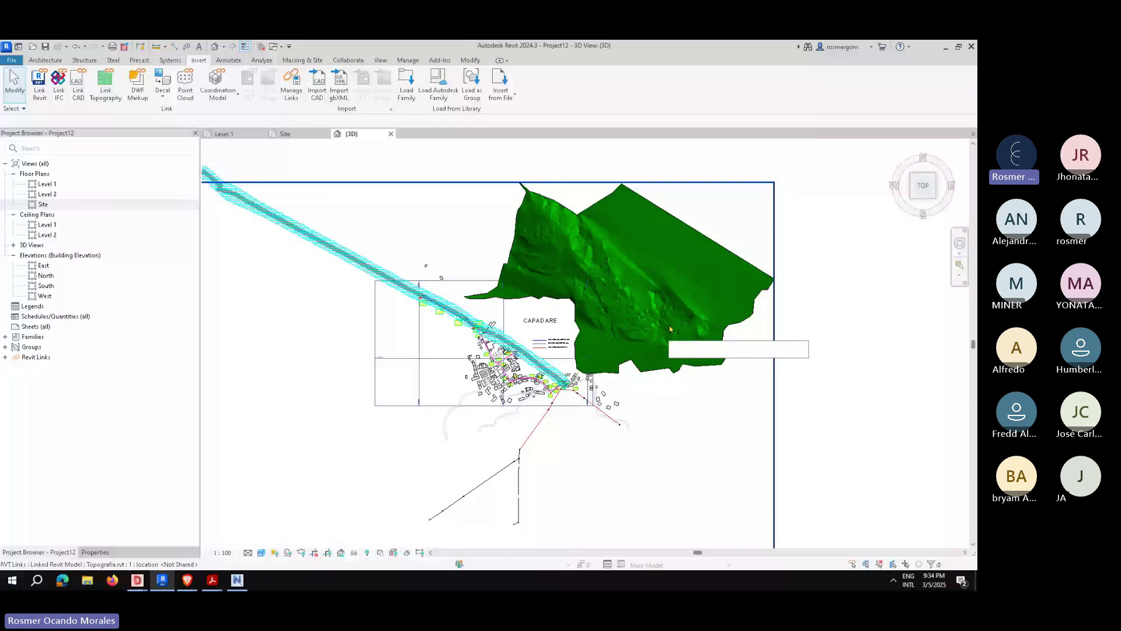
scroll(706, 315, down, 3)
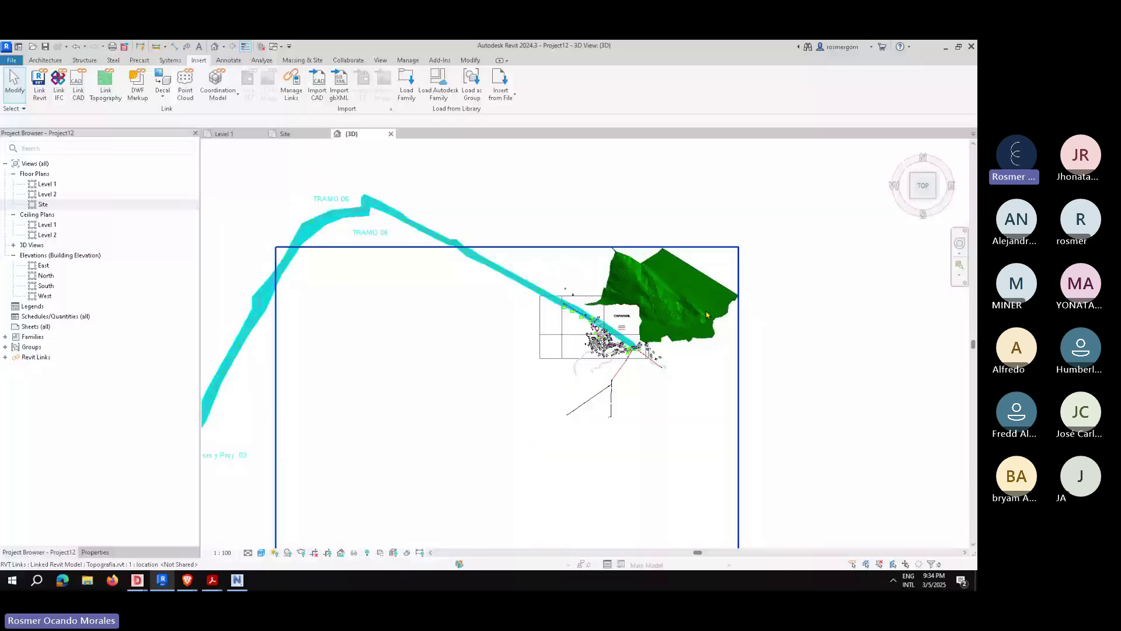
scroll(706, 314, down, 1)
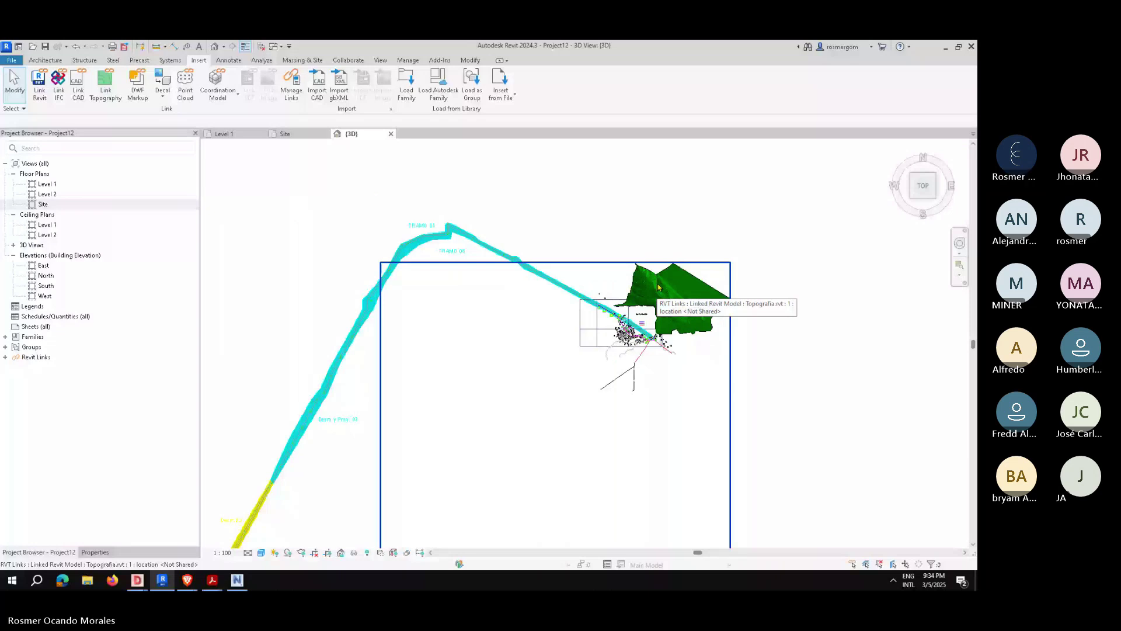
scroll(394, 426, down, 1)
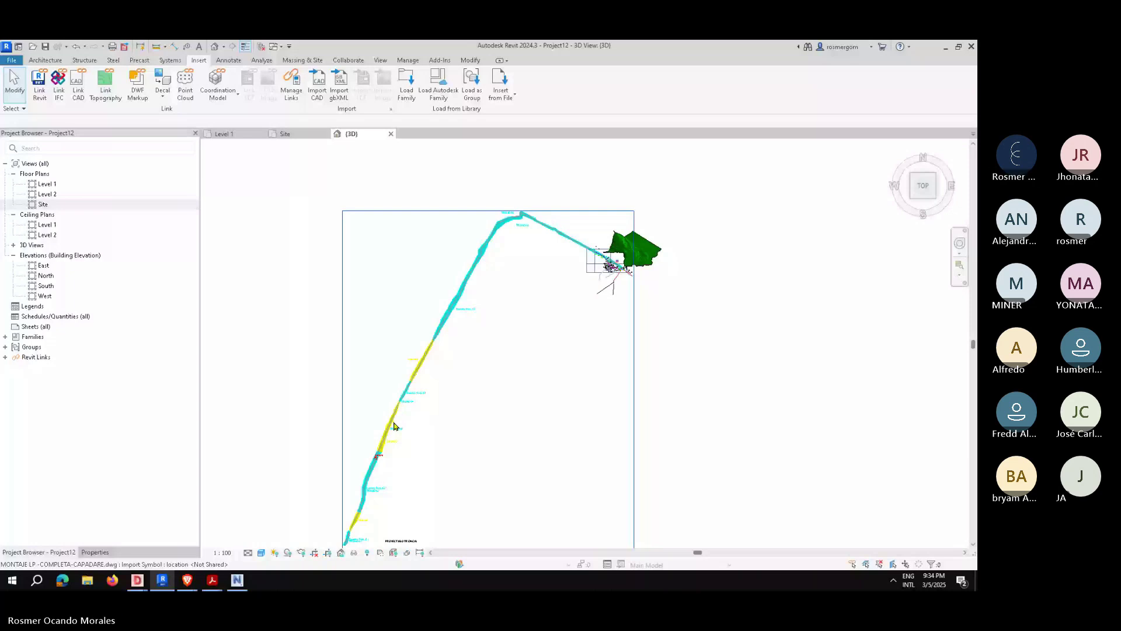
scroll(580, 253, up, 2)
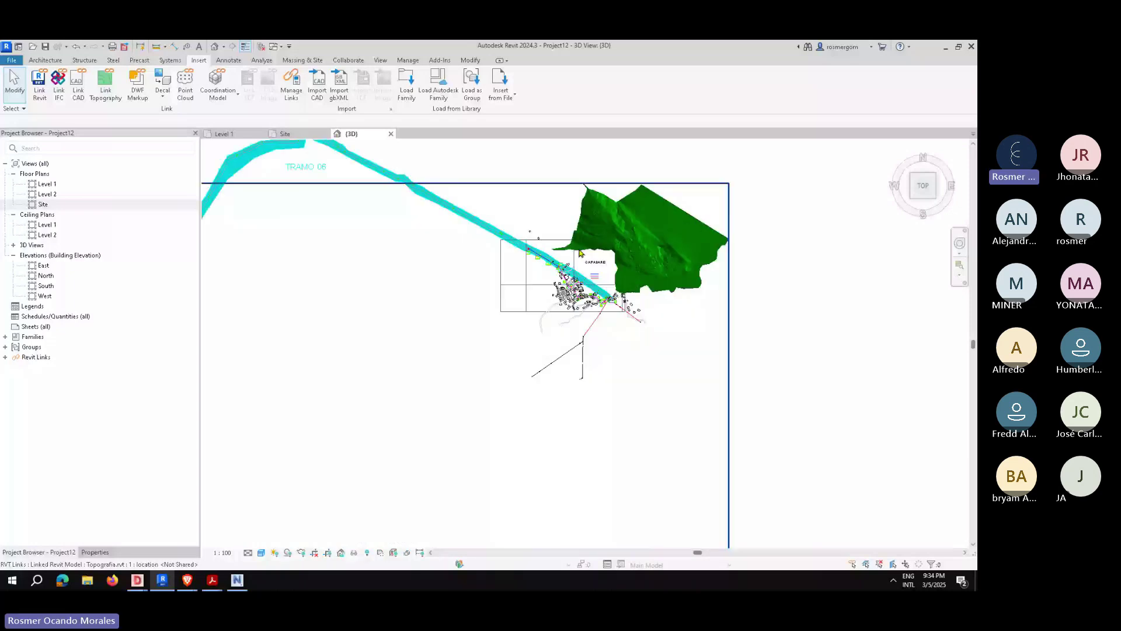
scroll(580, 253, up, 5)
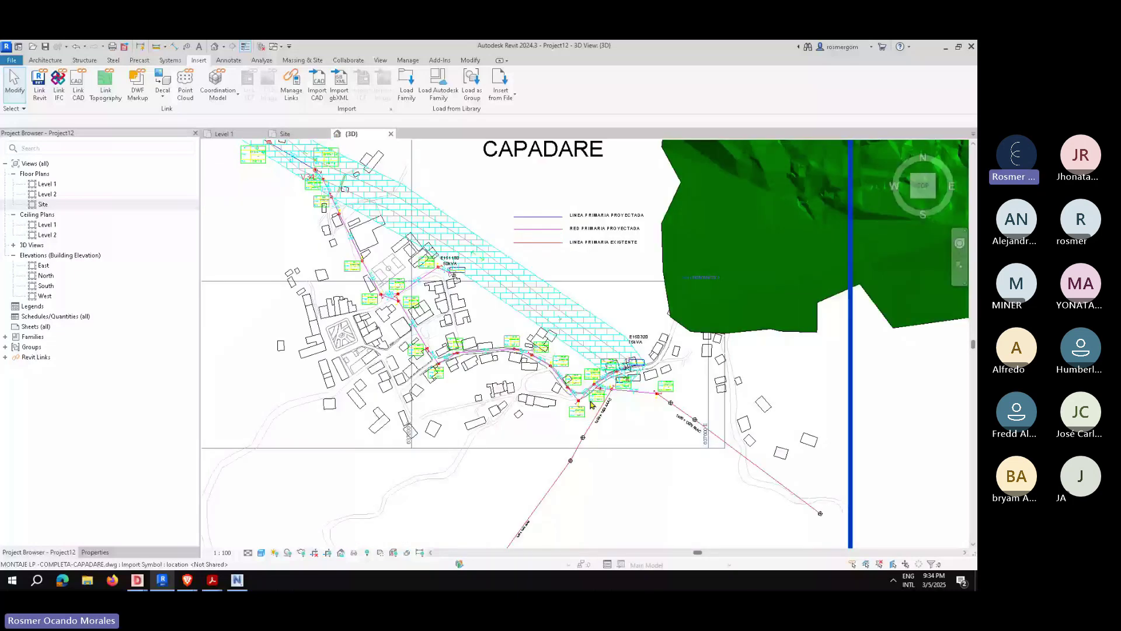
scroll(590, 402, up, 5)
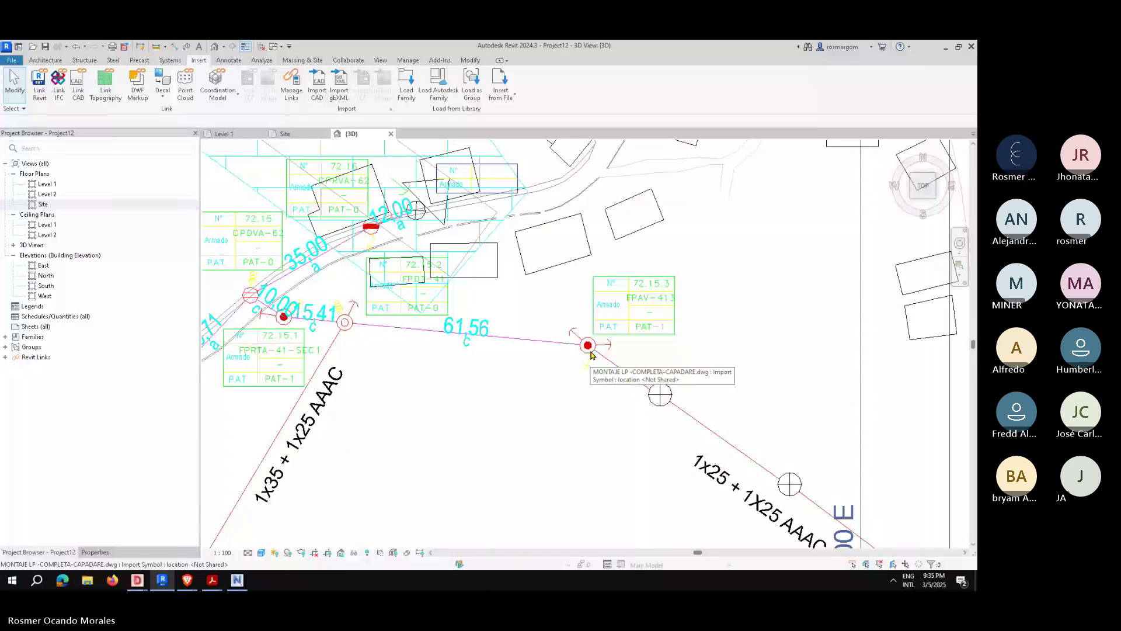
scroll(590, 353, up, 2)
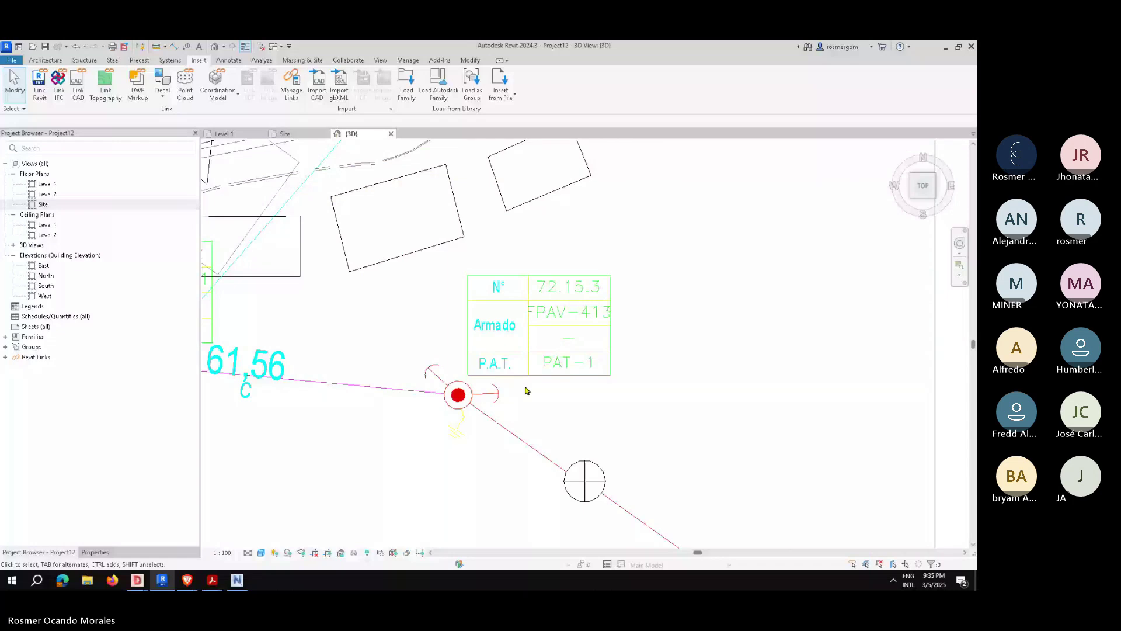
scroll(526, 390, down, 6)
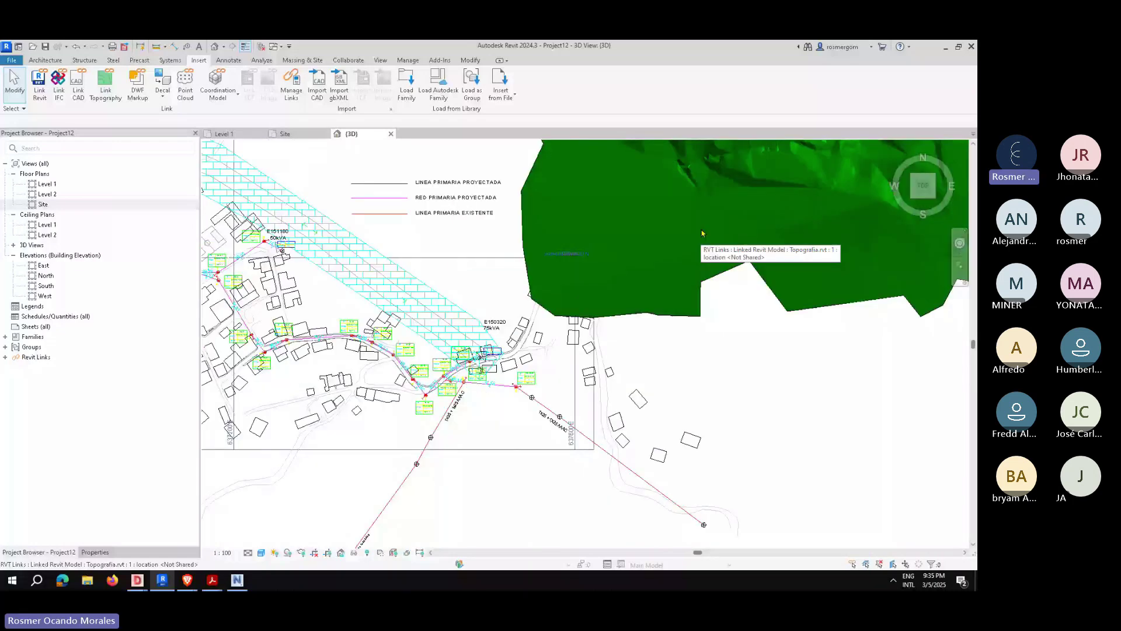
Step: View the model from the left side and at an angle to compare the heights of the terrain and the linked drawing
click(914, 195)
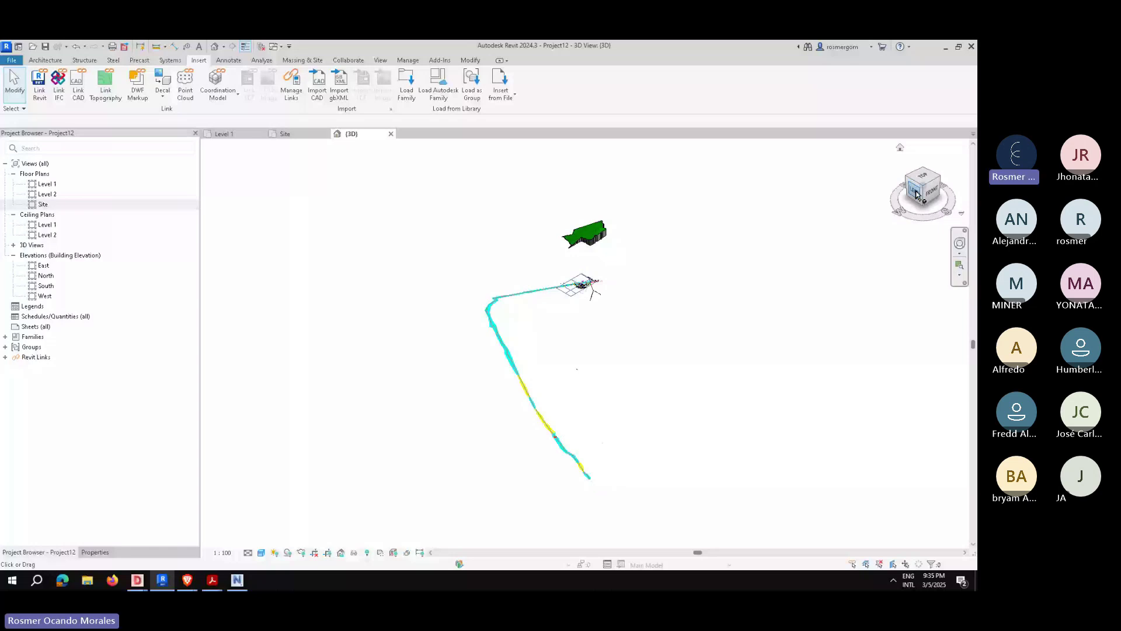
click(916, 194)
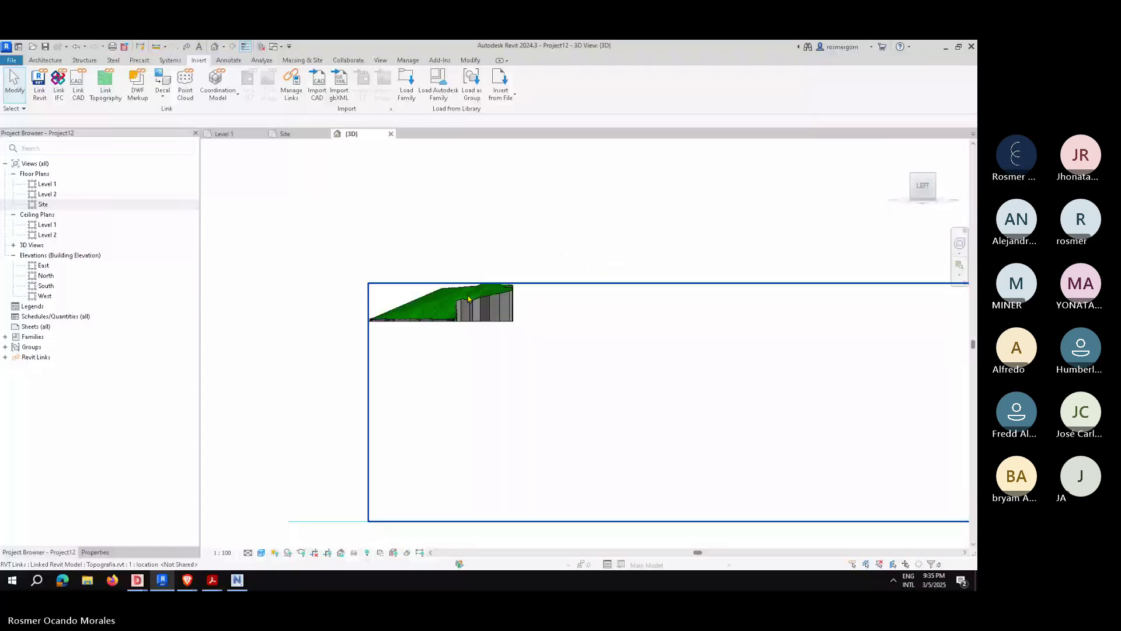
shift+middle_drag(468, 299, 530, 428)
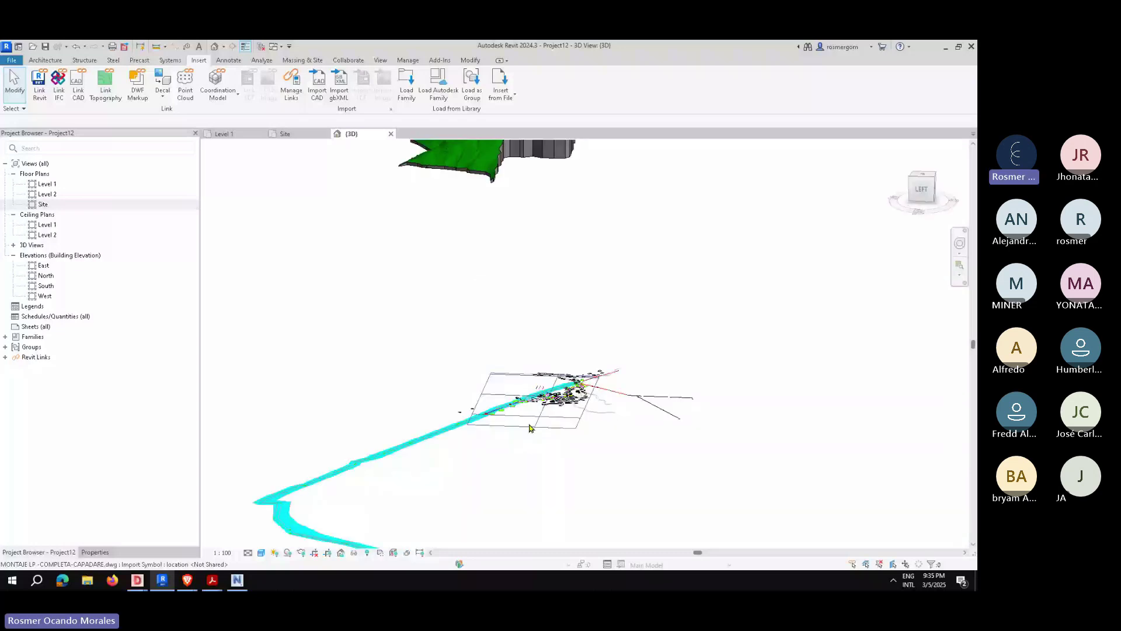
middle_drag(529, 428, 530, 526)
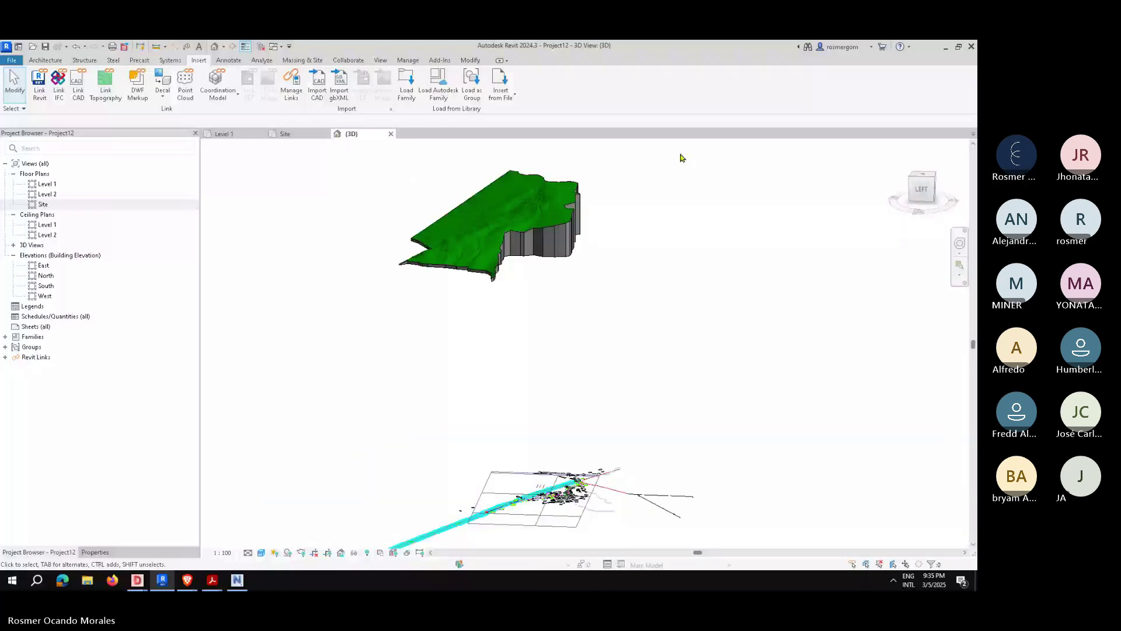
Step: Check the Site and Level 2 floor plans and return to the 3D view seen from above
click(285, 134)
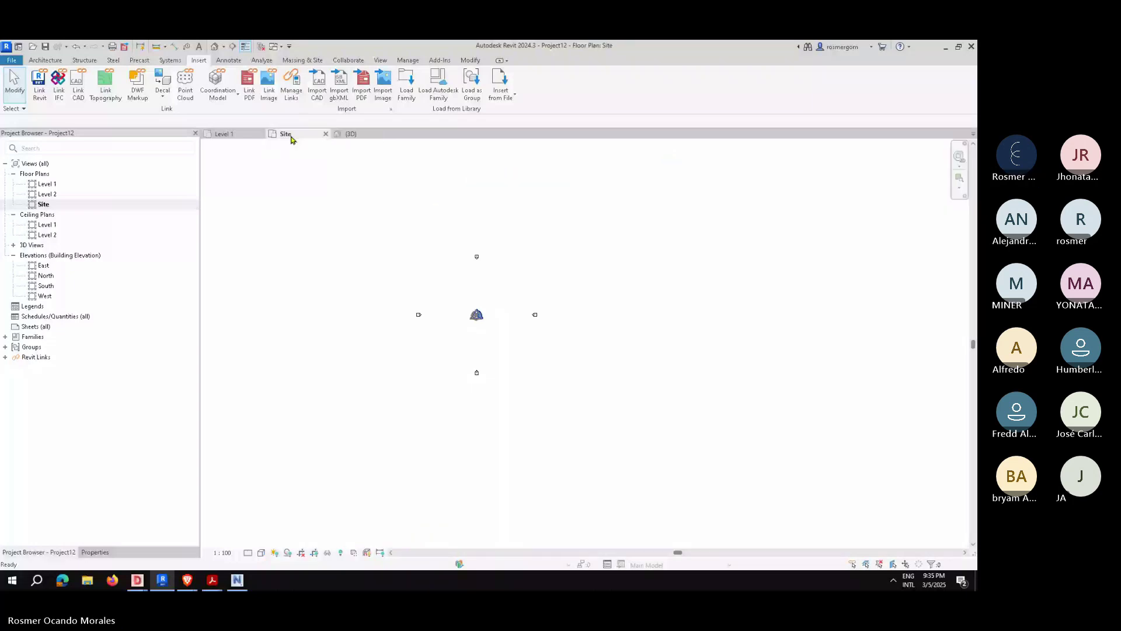
double_click(47, 194)
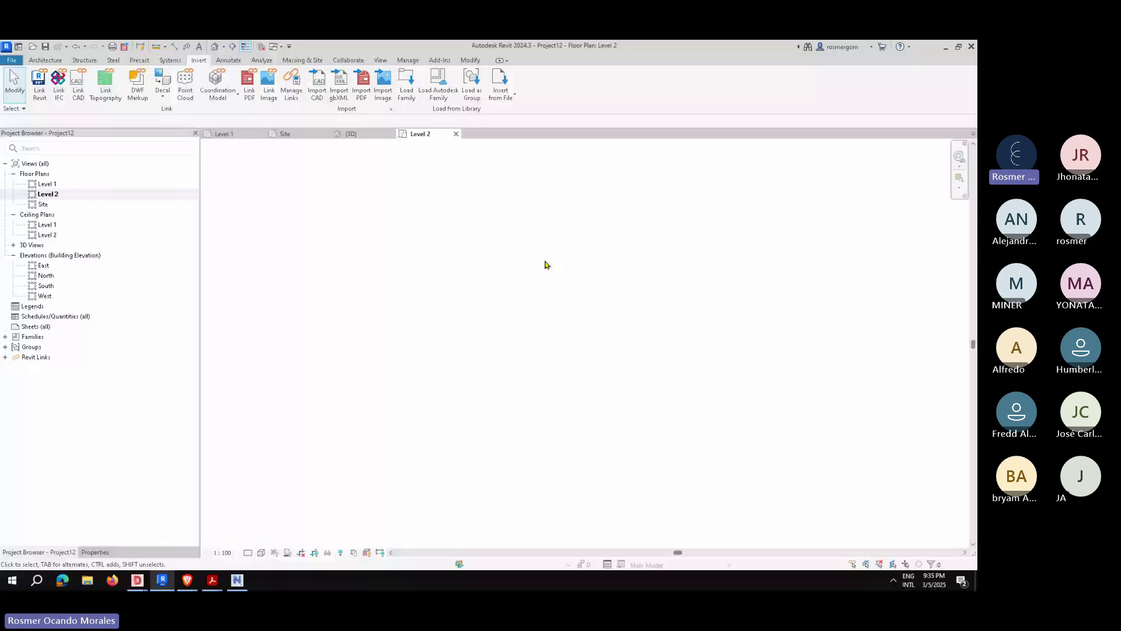
click(351, 134)
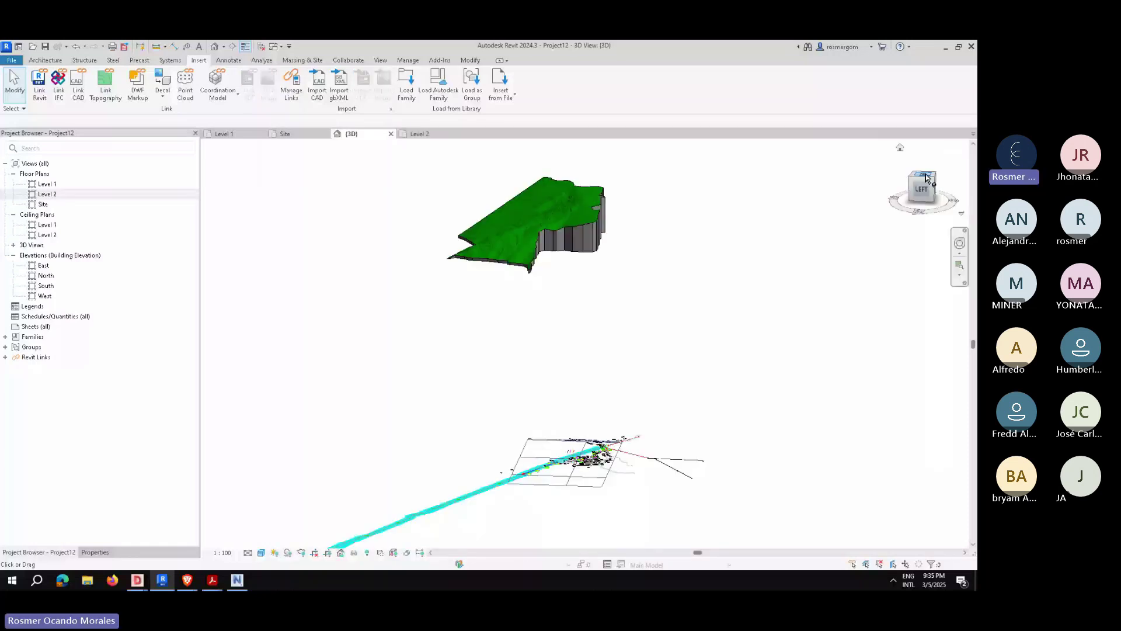
click(926, 178)
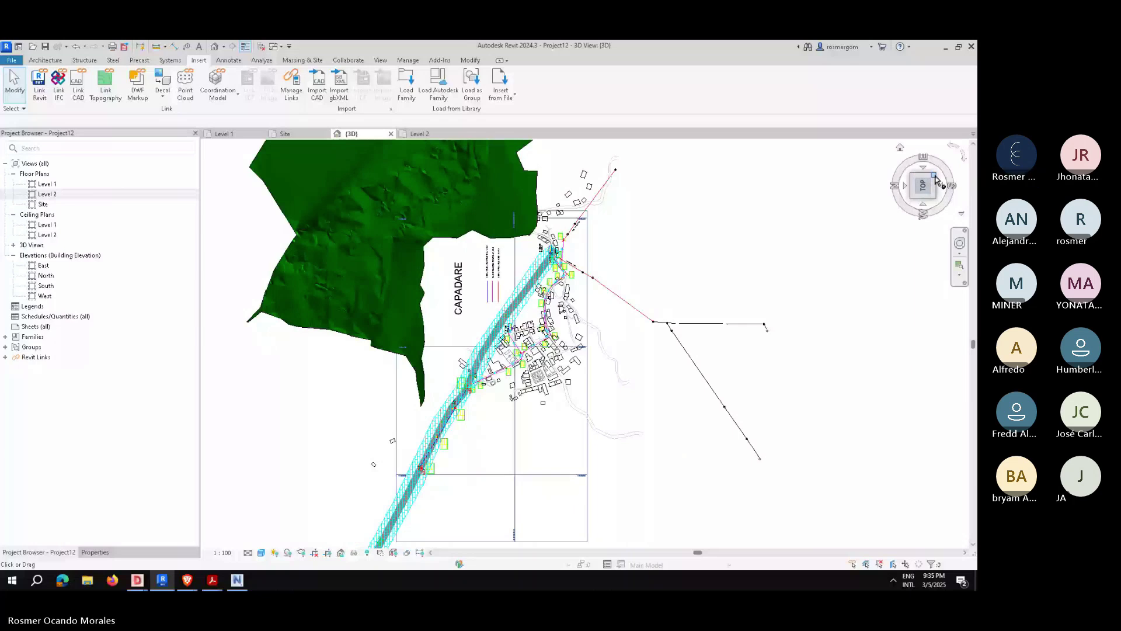
Step: Examine pole 72.15.3 and its adjoining spans in the linked power line drawing and point out the Spot Coordinate tool
scroll(581, 401, up, 5)
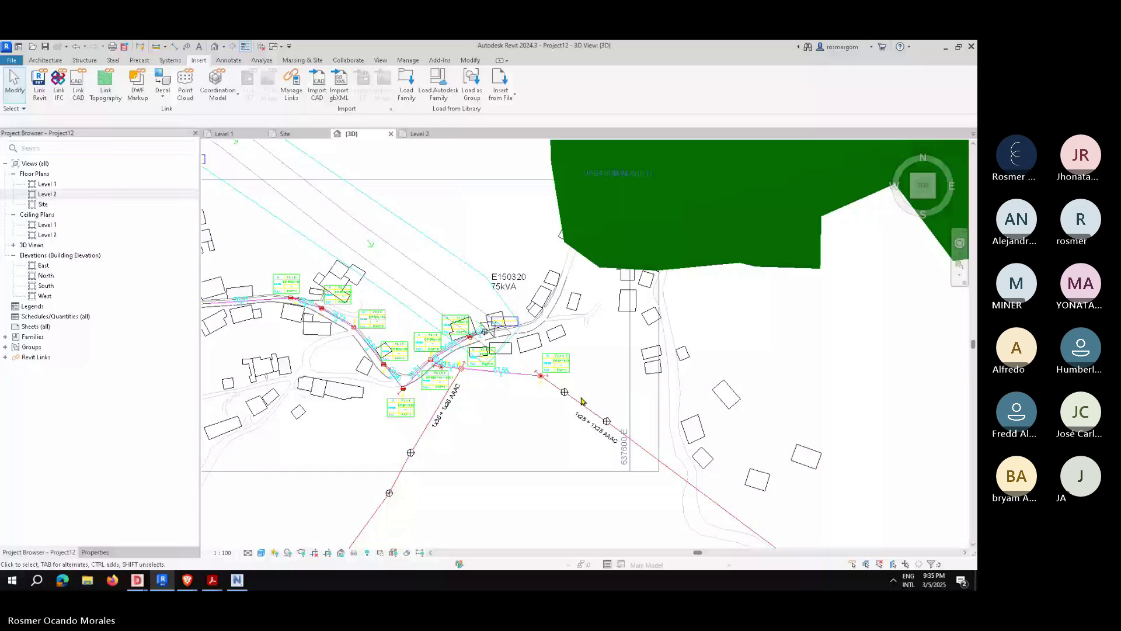
scroll(555, 393, up, 7)
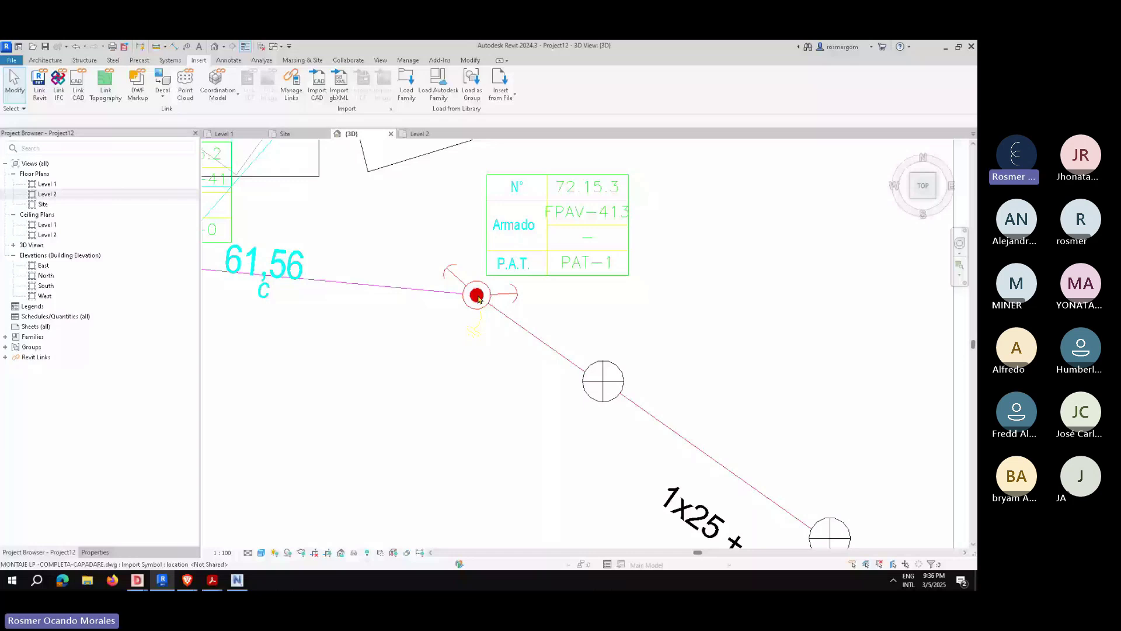
scroll(477, 298, down, 2)
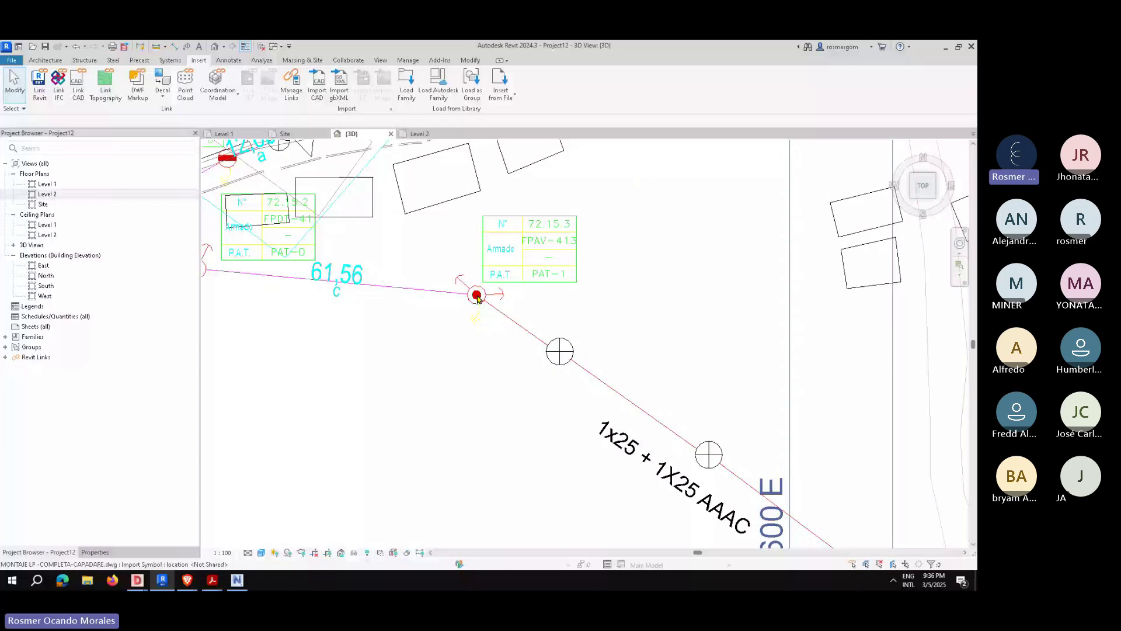
scroll(477, 298, down, 3)
scroll(284, 279, up, 4)
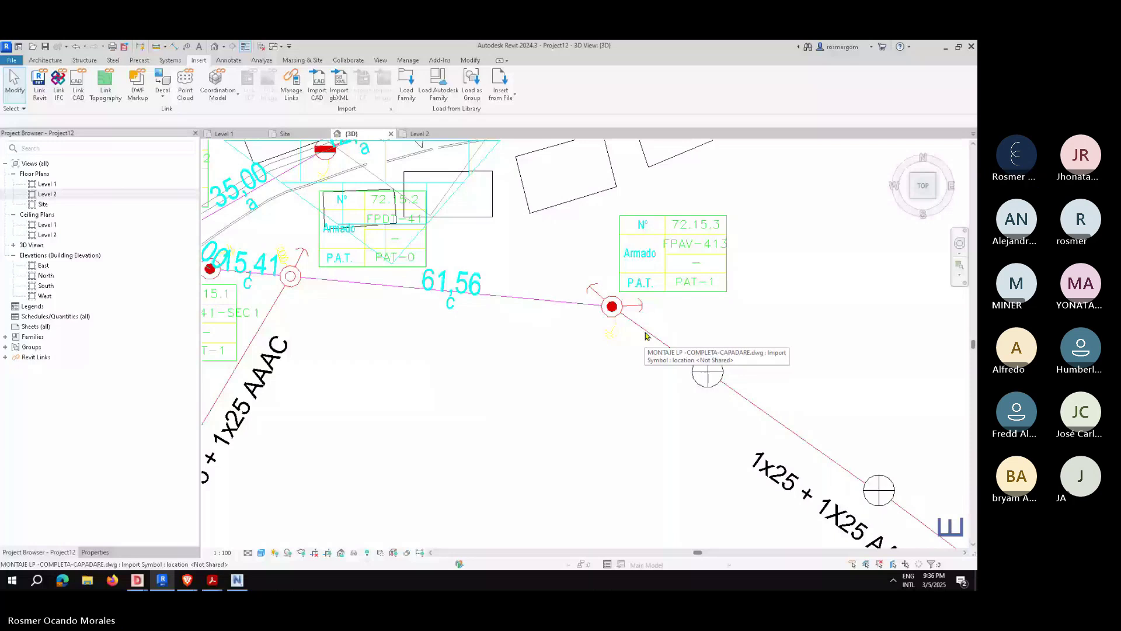
click(228, 60)
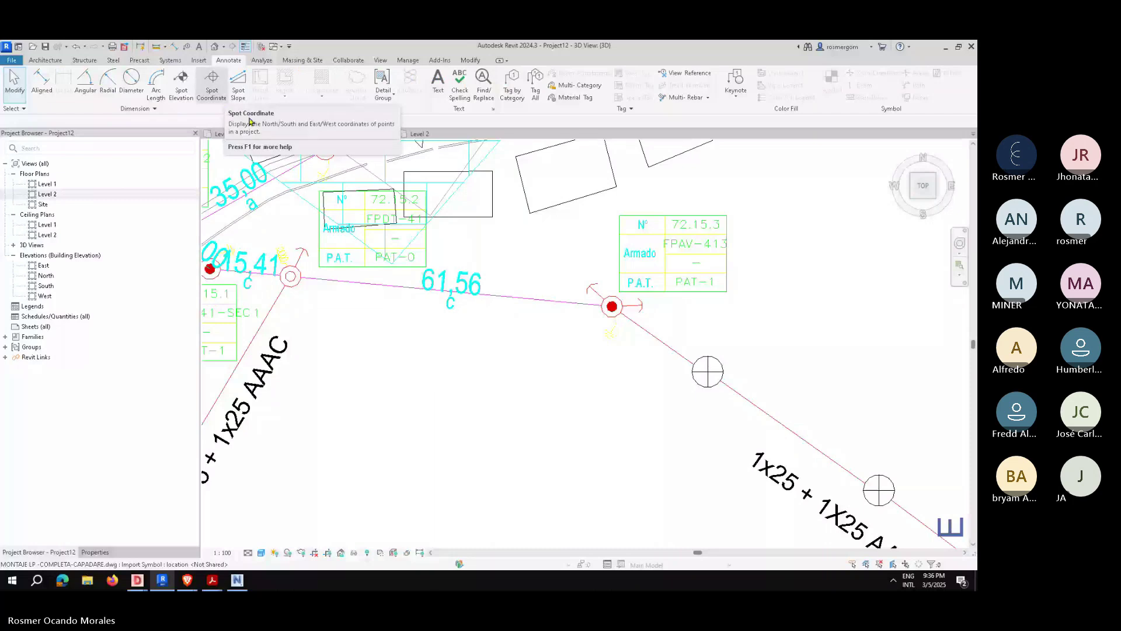
scroll(702, 304, down, 1)
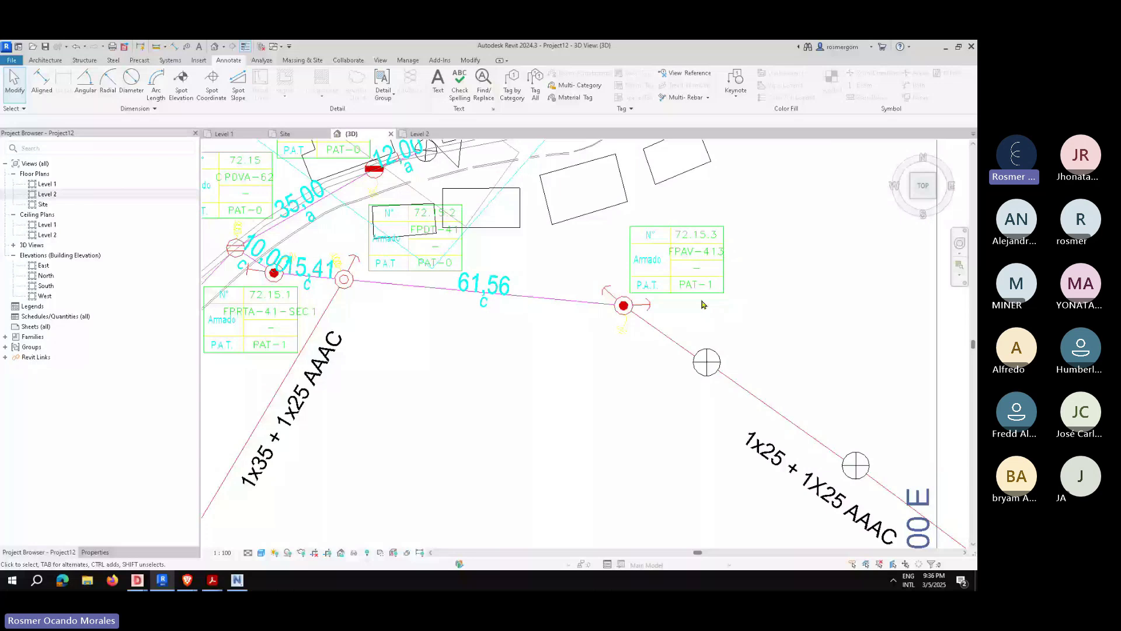
Step: Follow the poles and span lengths along the village street in the linked drawing
scroll(623, 341, down, 5)
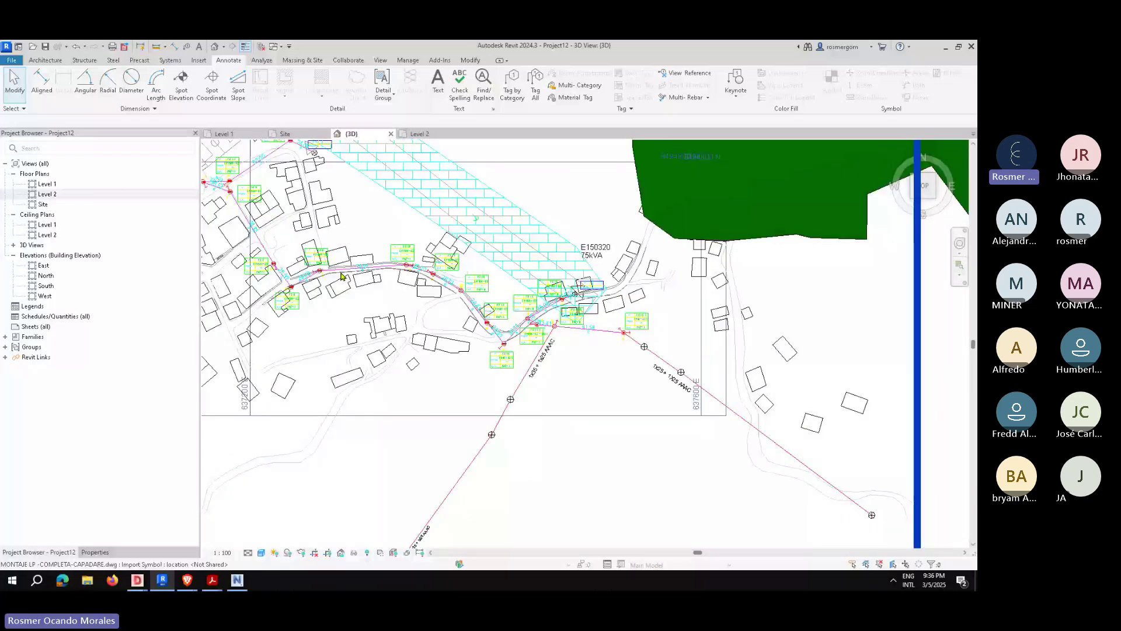
scroll(341, 275, up, 4)
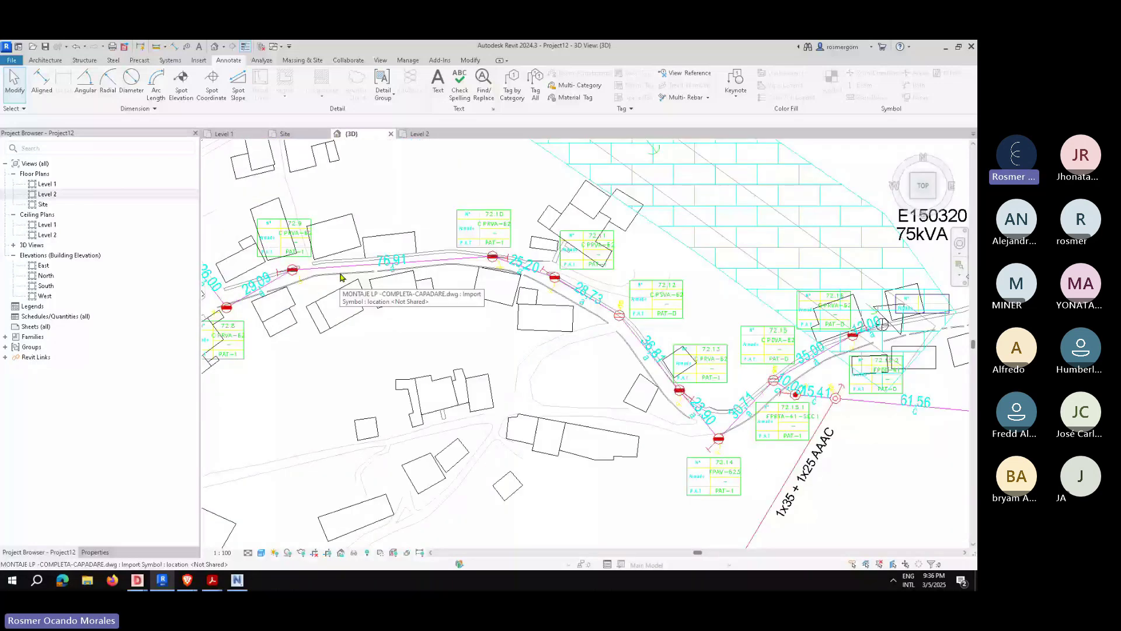
scroll(341, 276, down, 3)
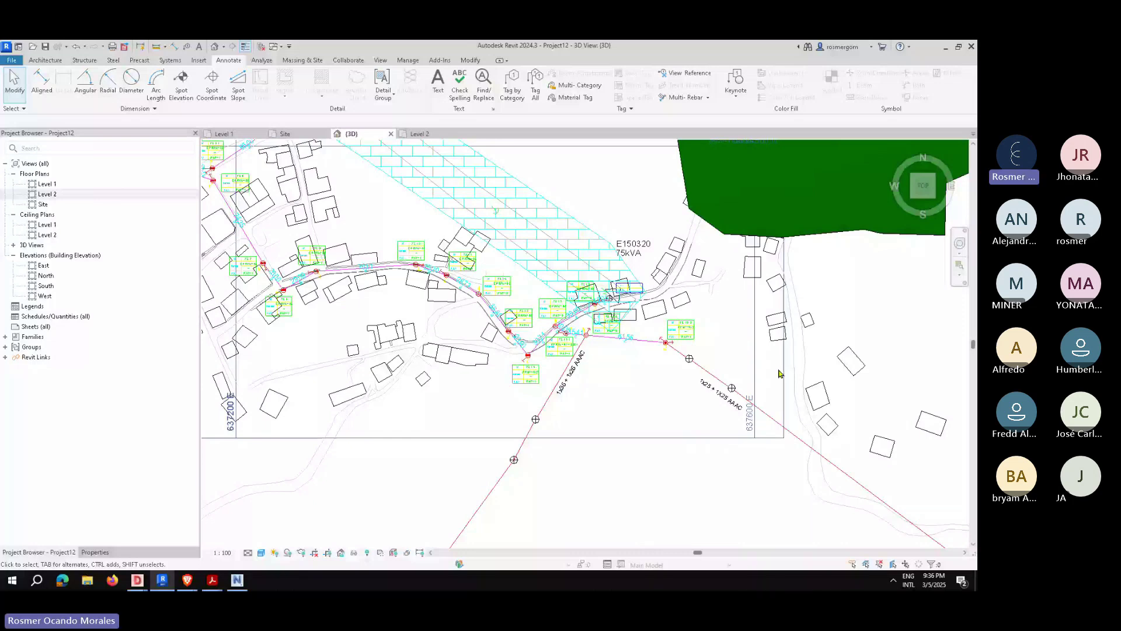
scroll(779, 374, down, 1)
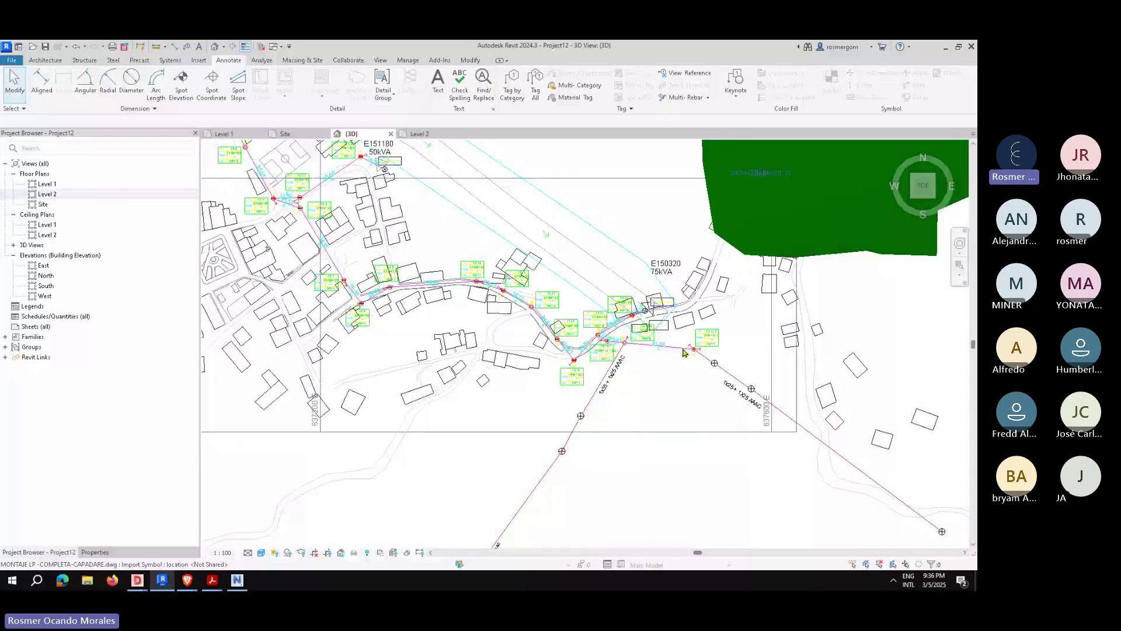
scroll(647, 354, up, 3)
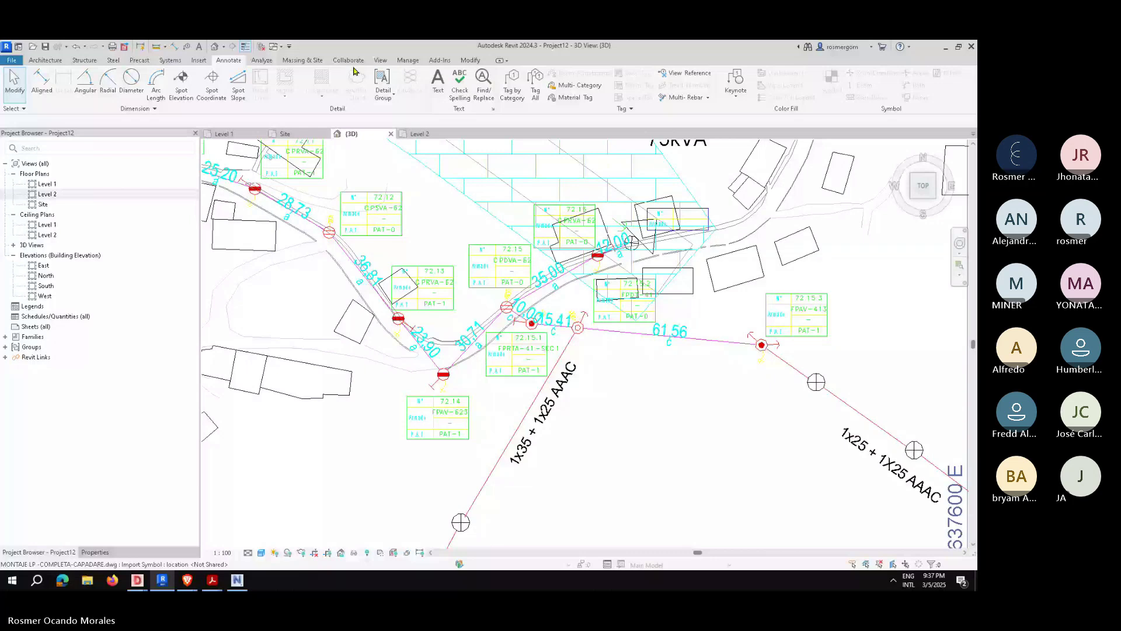
Step: Open the recent project Red Electrica Modelo Armados Peru
click(171, 60)
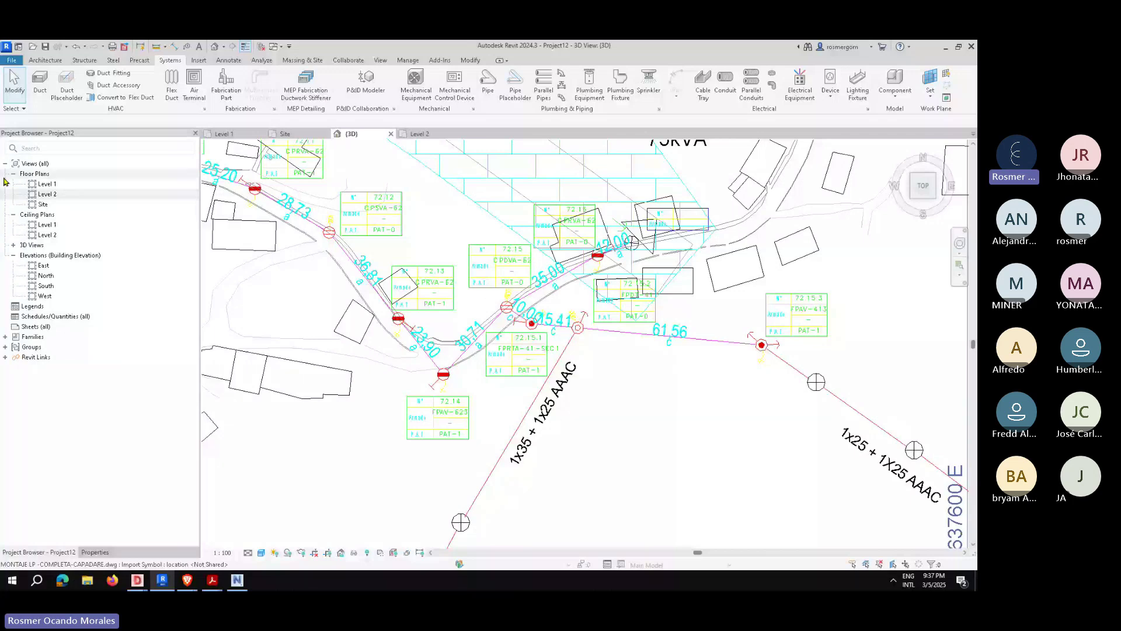
click(19, 47)
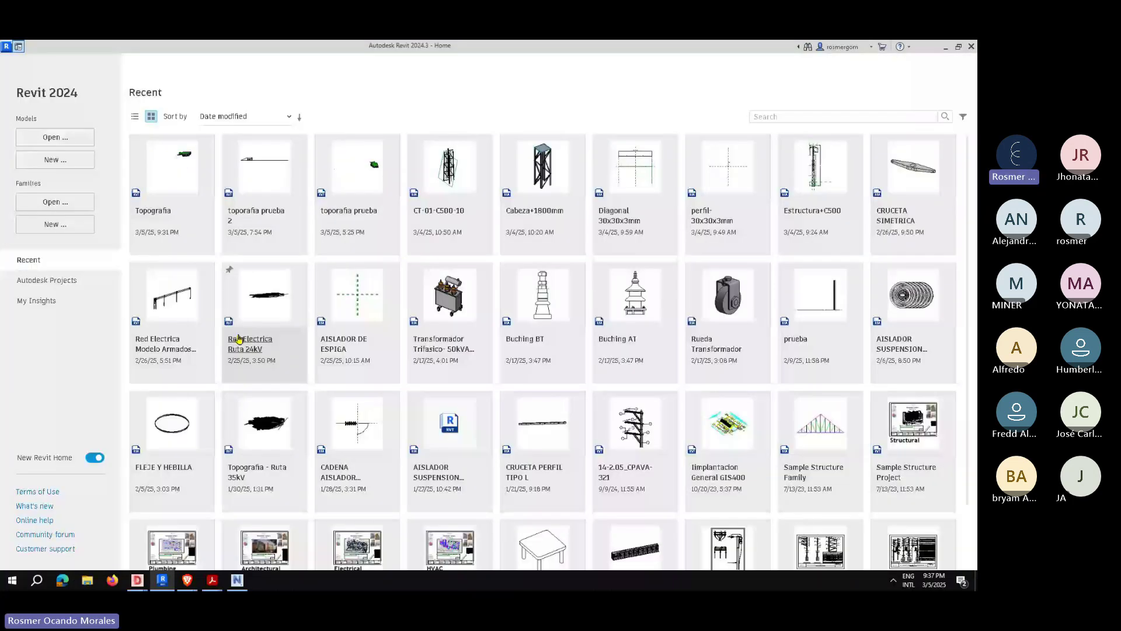
key(ctrl+d)
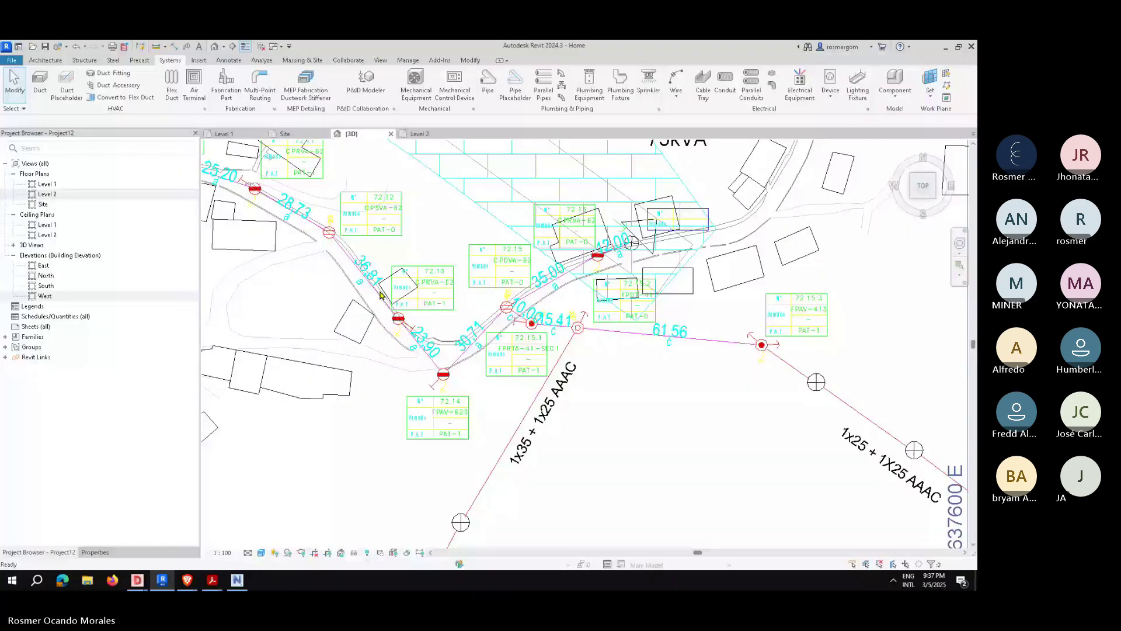
key(ctrl+o)
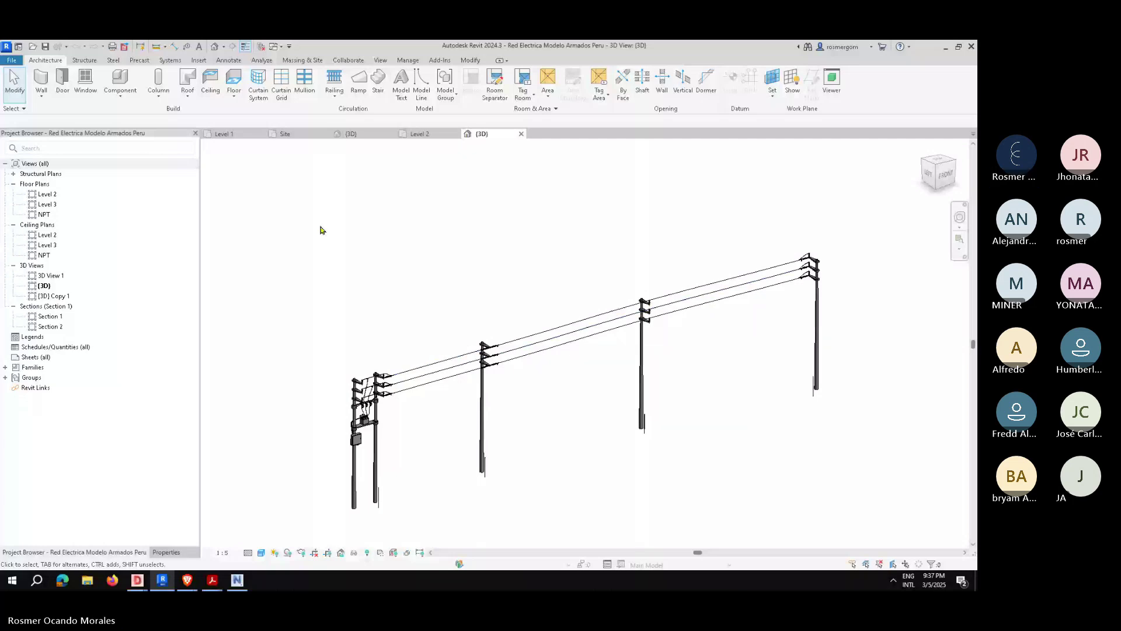
key(c)
key(m)
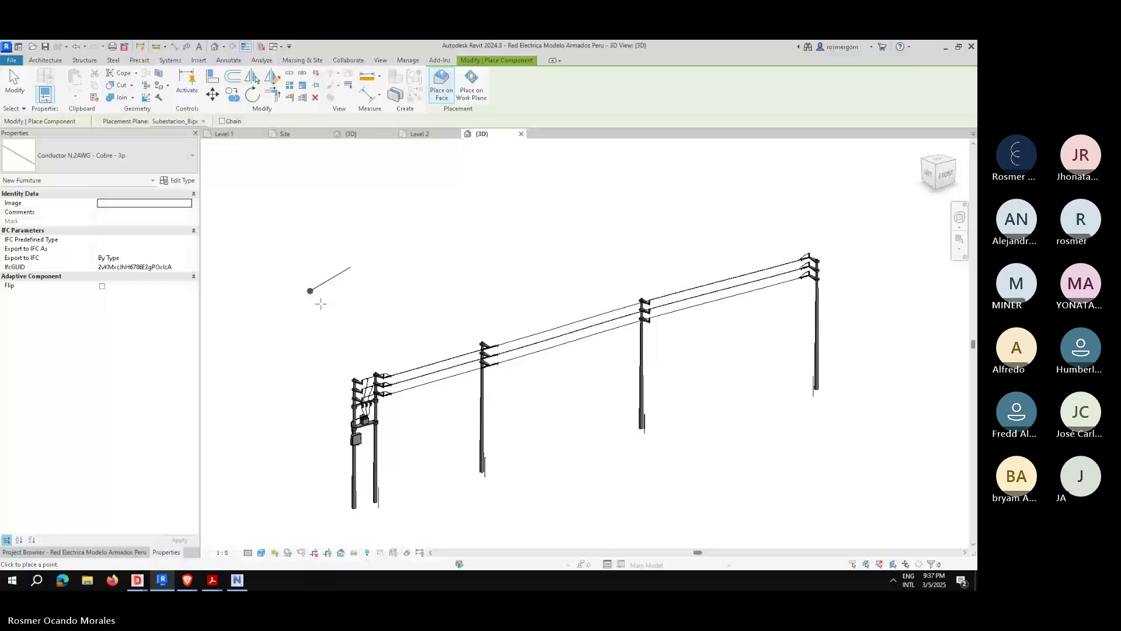
key(Escape)
key(Escape)
Step: Replace the uppermost wire between the transformer structure and the next pole with a Conductor N.2AWG - Cobre - 3p component, lowering its midpoint to make it sag
scroll(391, 368, up, 6)
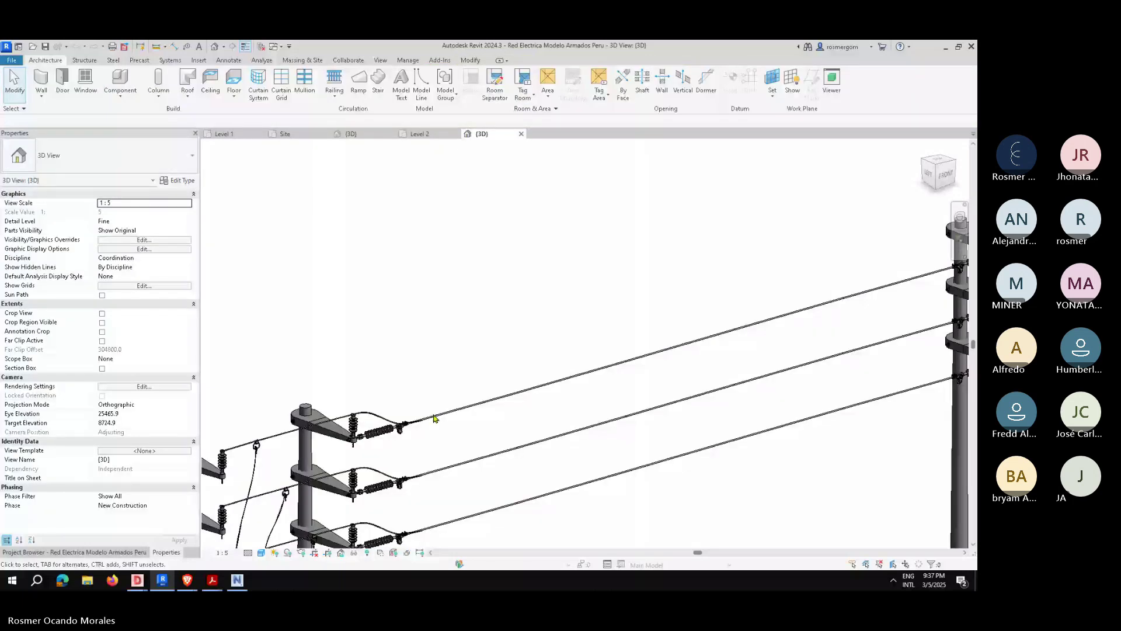
key(ctrl+z)
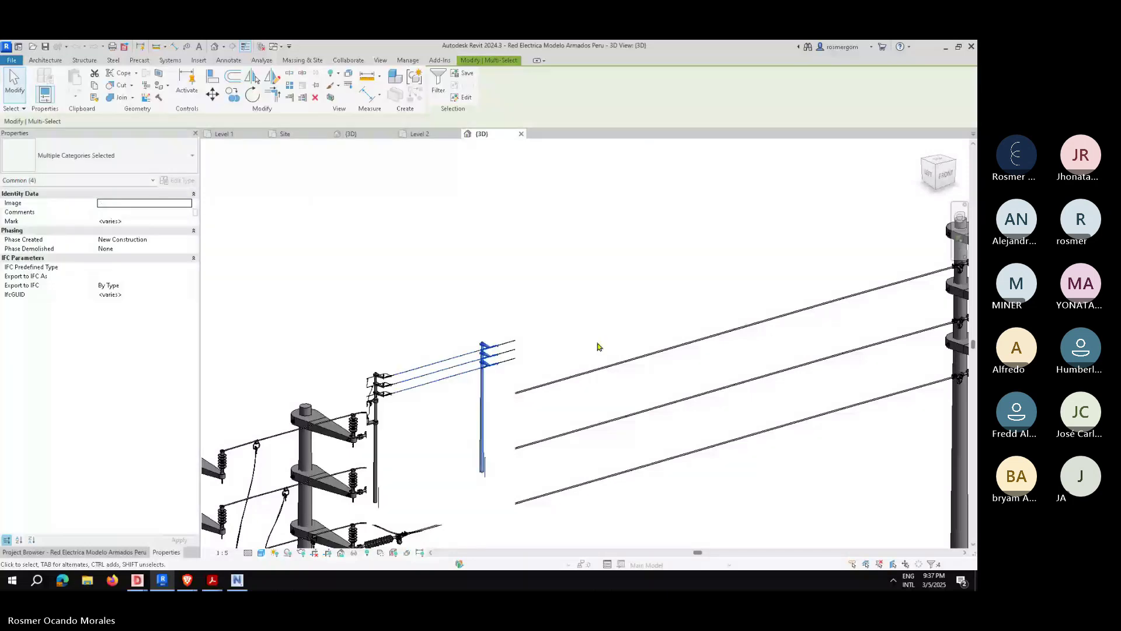
click(565, 298)
scroll(564, 298, down, 2)
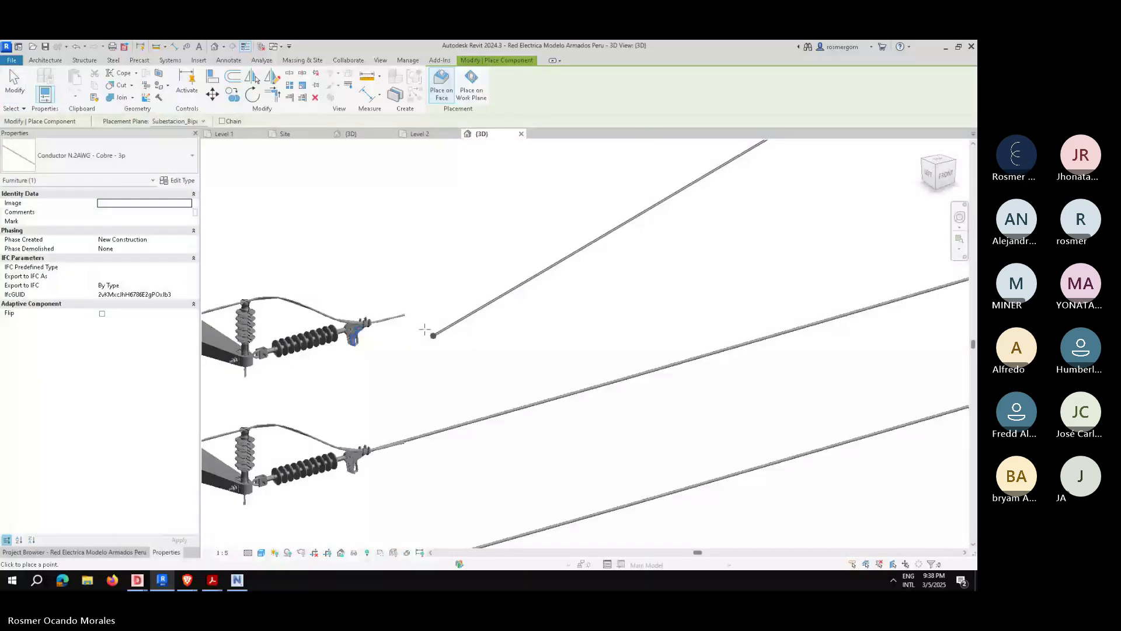
scroll(424, 330, down, 5)
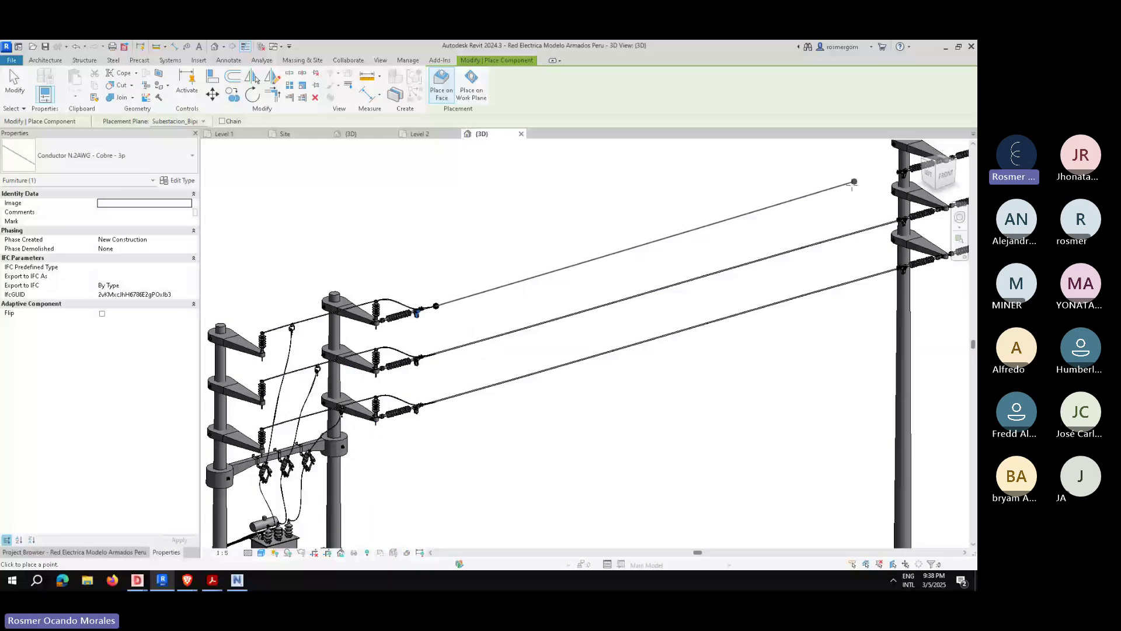
click(899, 172)
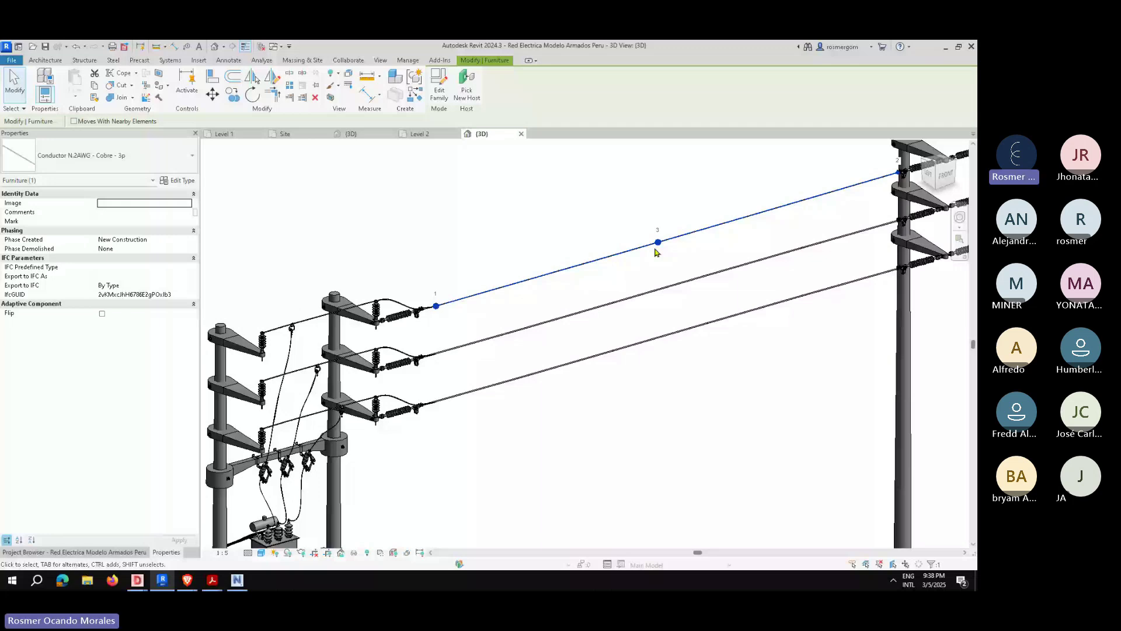
click(655, 291)
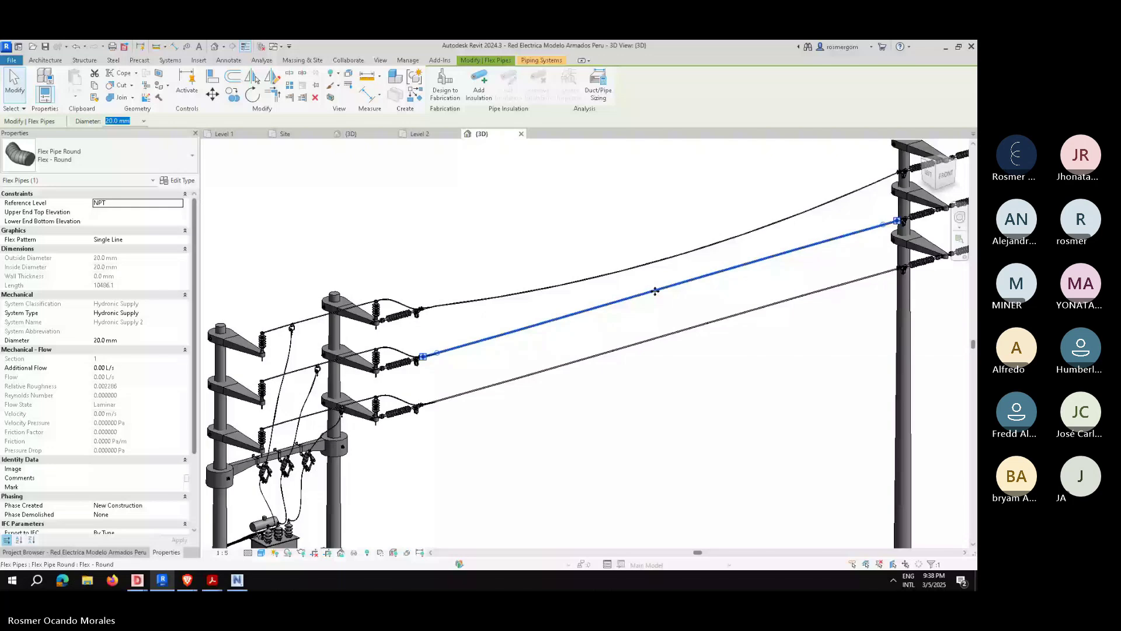
click(648, 318)
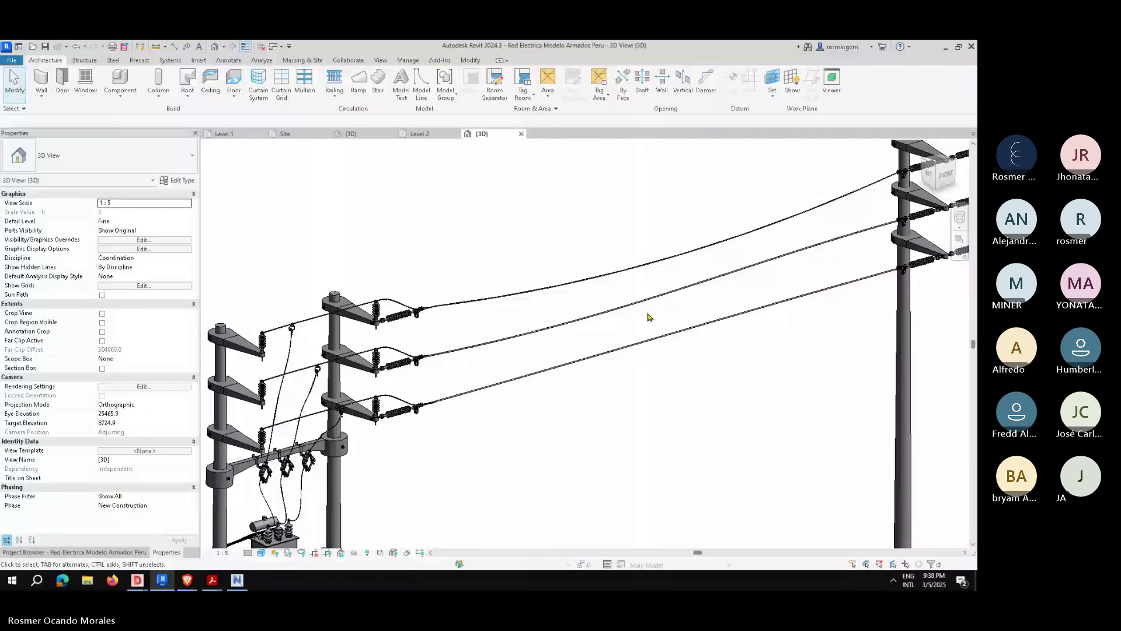
scroll(483, 339, down, 3)
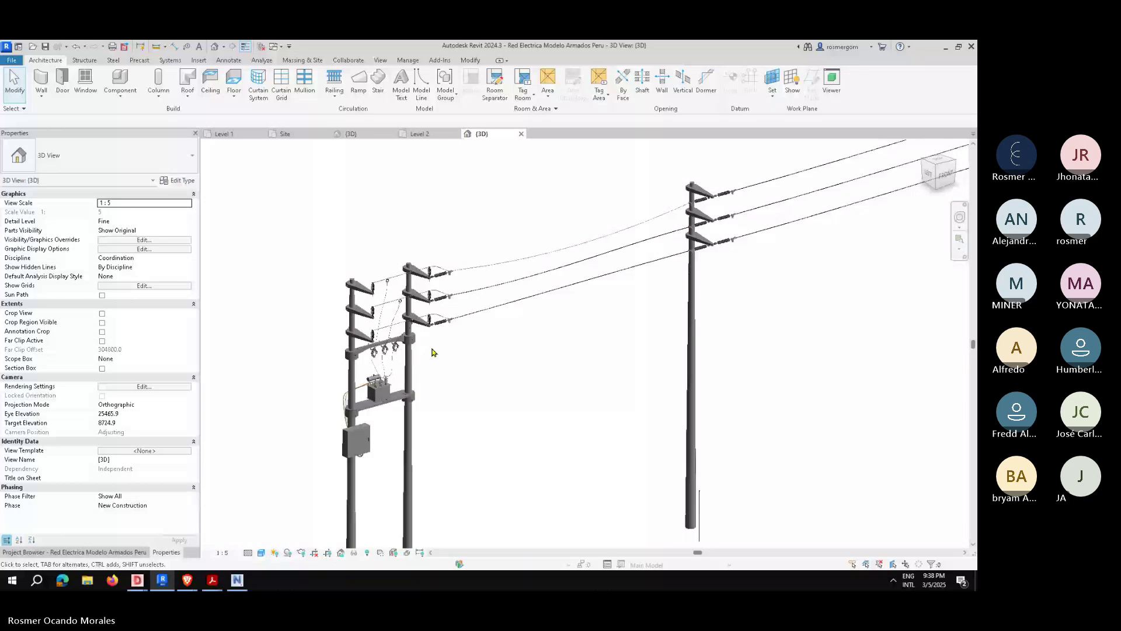
scroll(432, 352, down, 2)
Step: Return to the 3D view of Project12 and examine the CAPADARE power line beside the terrain
click(432, 135)
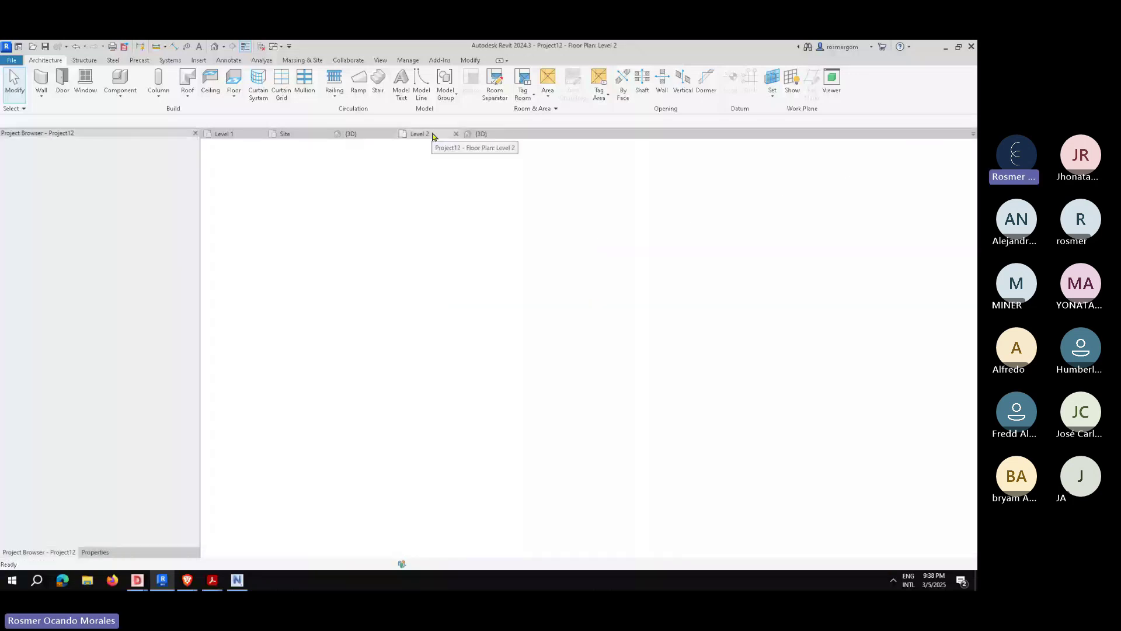
key(ctrl+Tab)
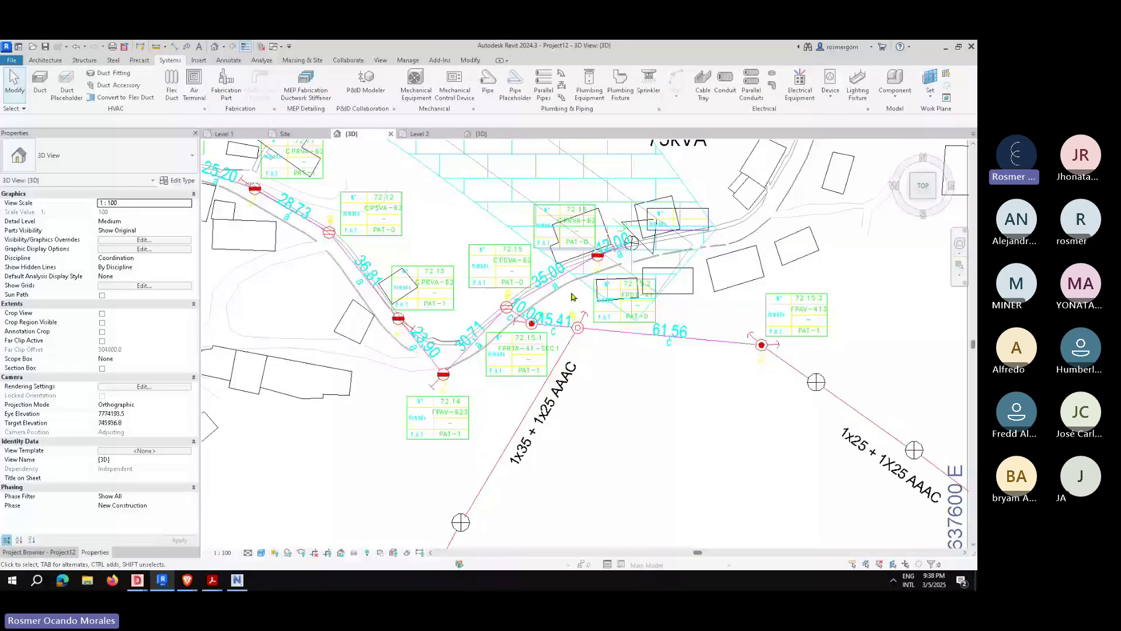
scroll(571, 296, down, 5)
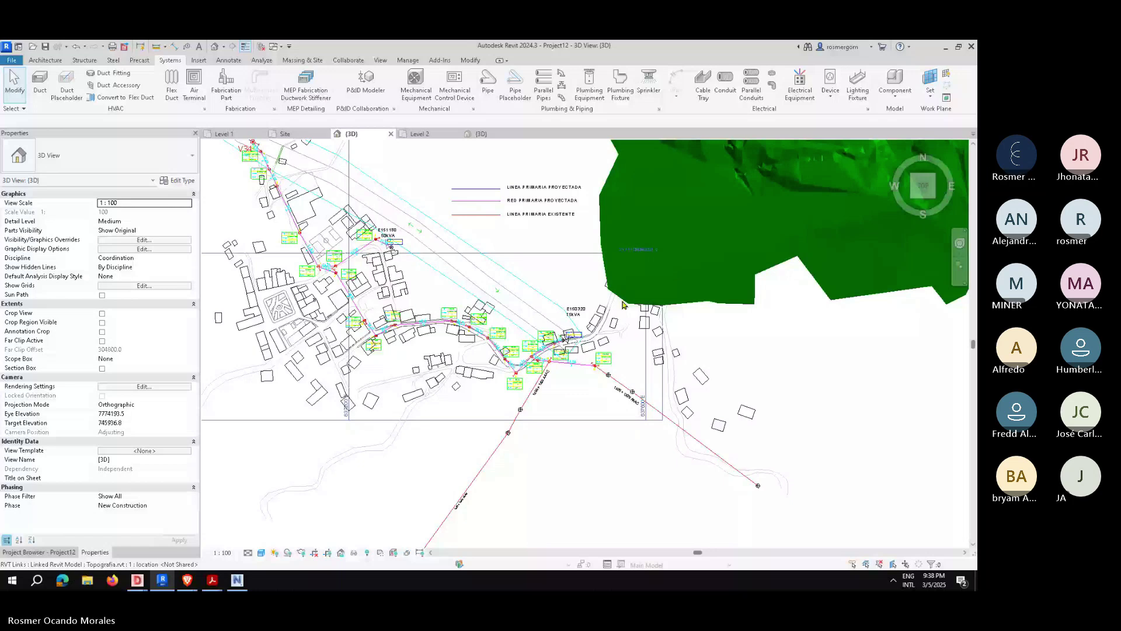
scroll(642, 330, down, 2)
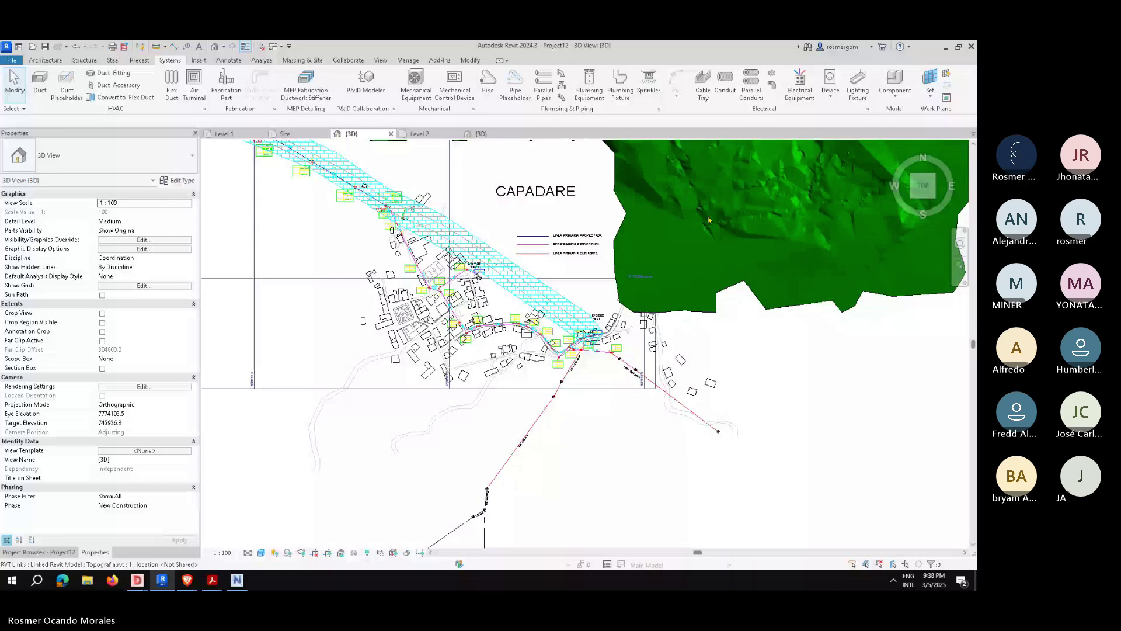
Step: Browse the US library folders for loadable families and leave without loading one
click(198, 60)
click(471, 82)
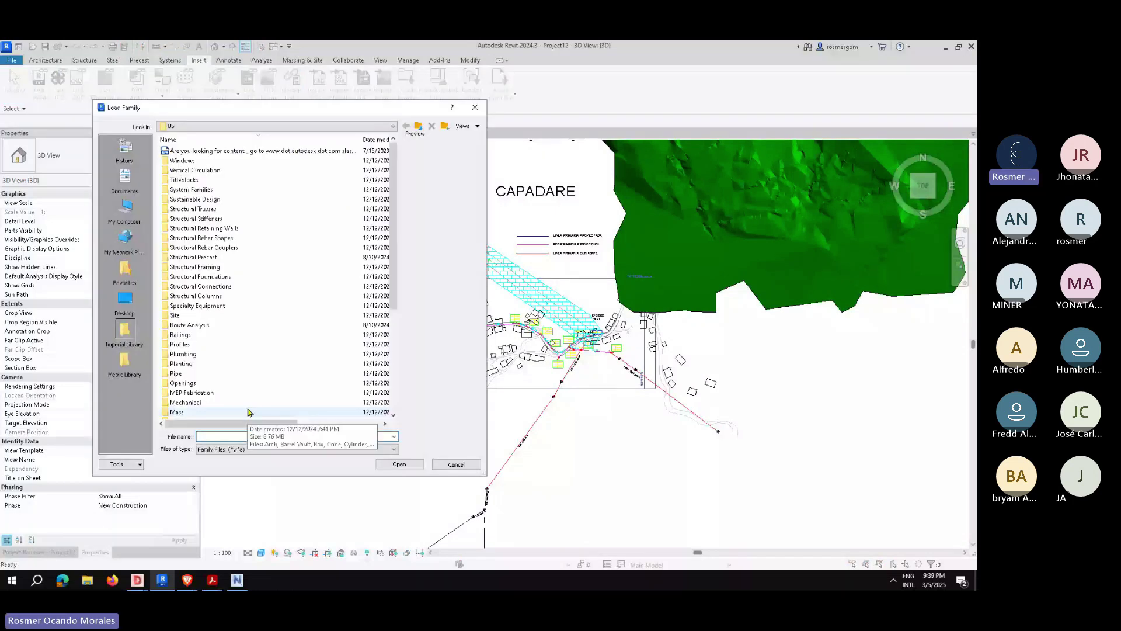
scroll(249, 412, down, 6)
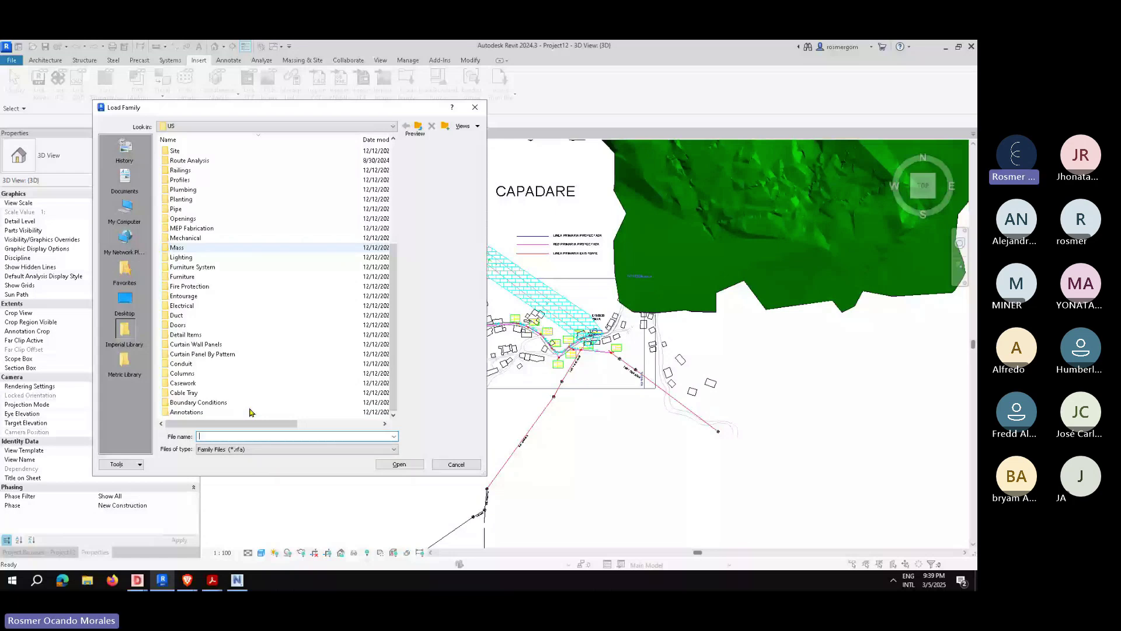
click(456, 465)
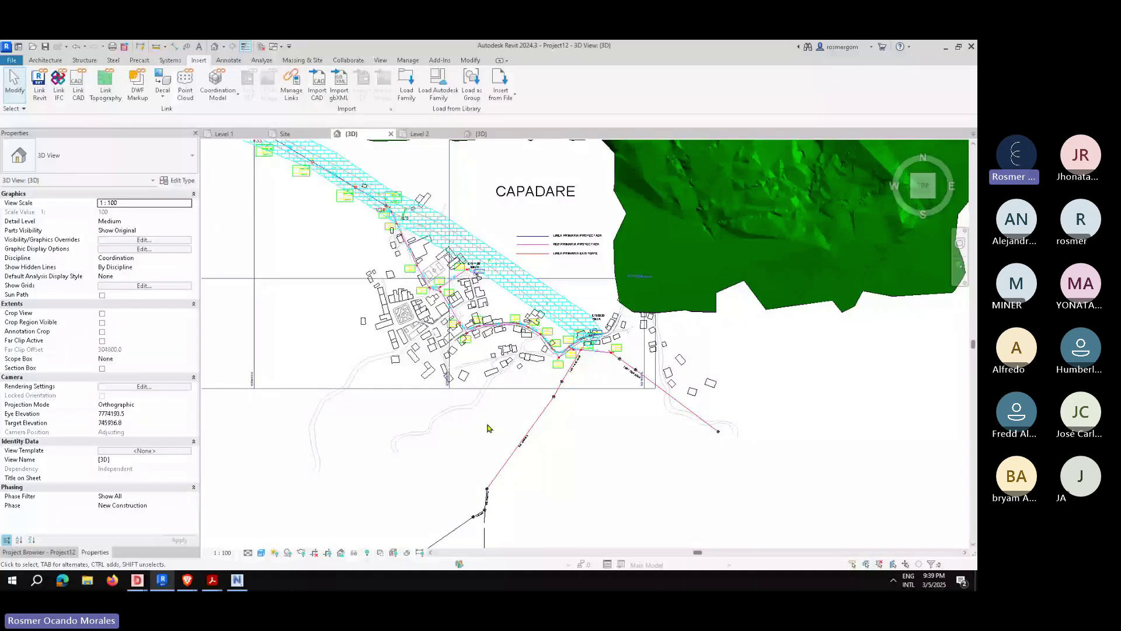
scroll(648, 309, up, 2)
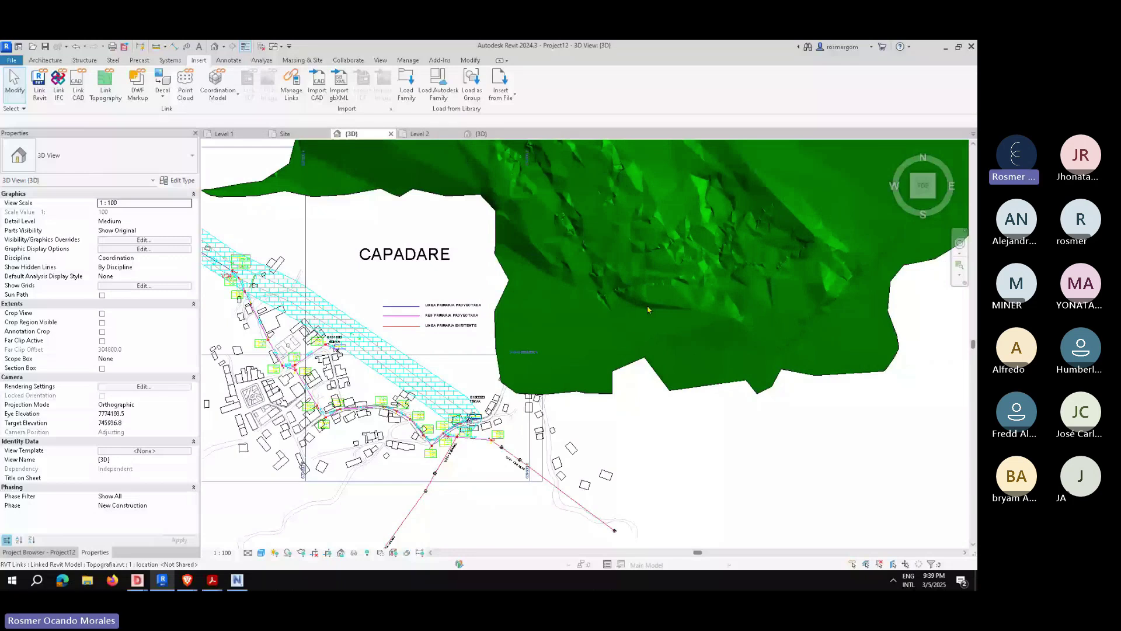
scroll(648, 310, down, 1)
middle_drag(621, 325, 695, 290)
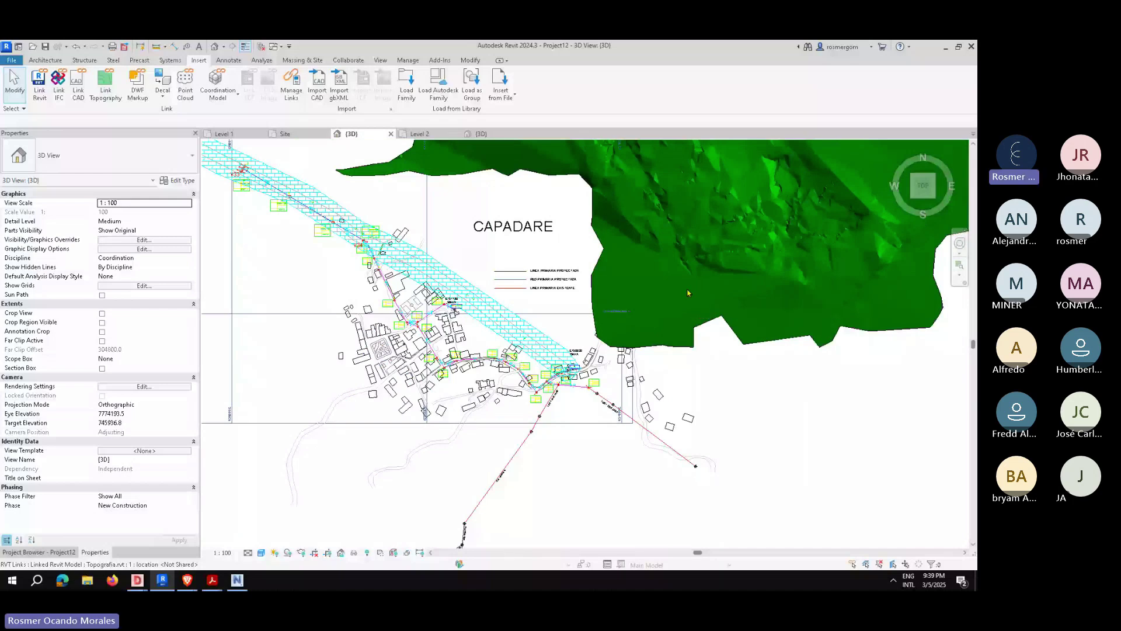
Step: Open the recent project 14-2.05_CPAVA-321 to show its pole assembly sheet
key(ctrl+d)
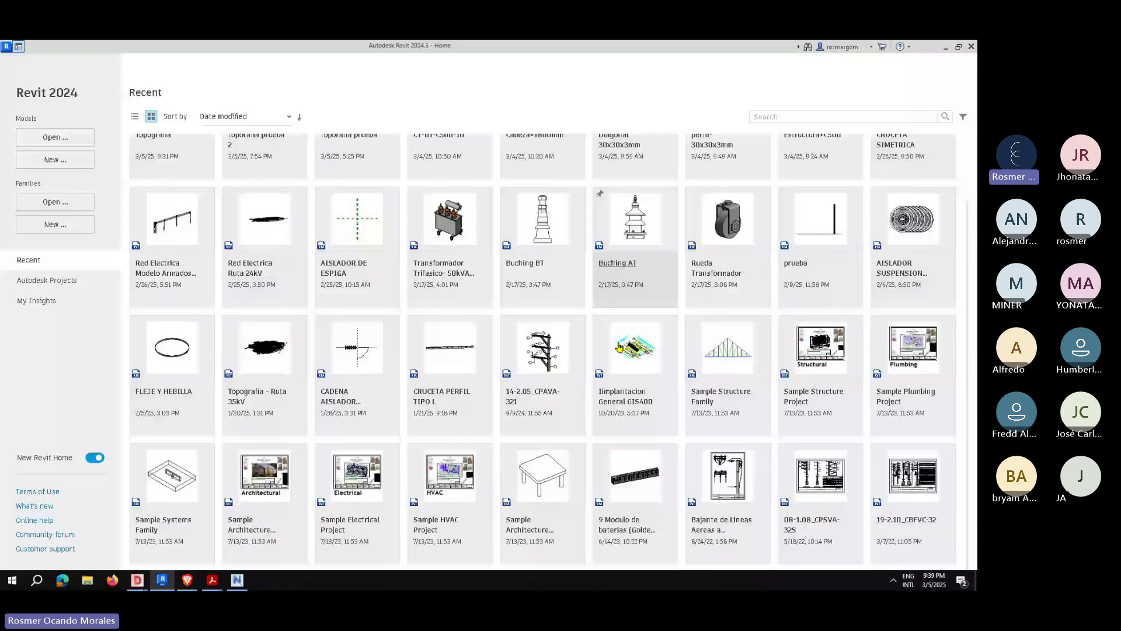
scroll(619, 348, up, 2)
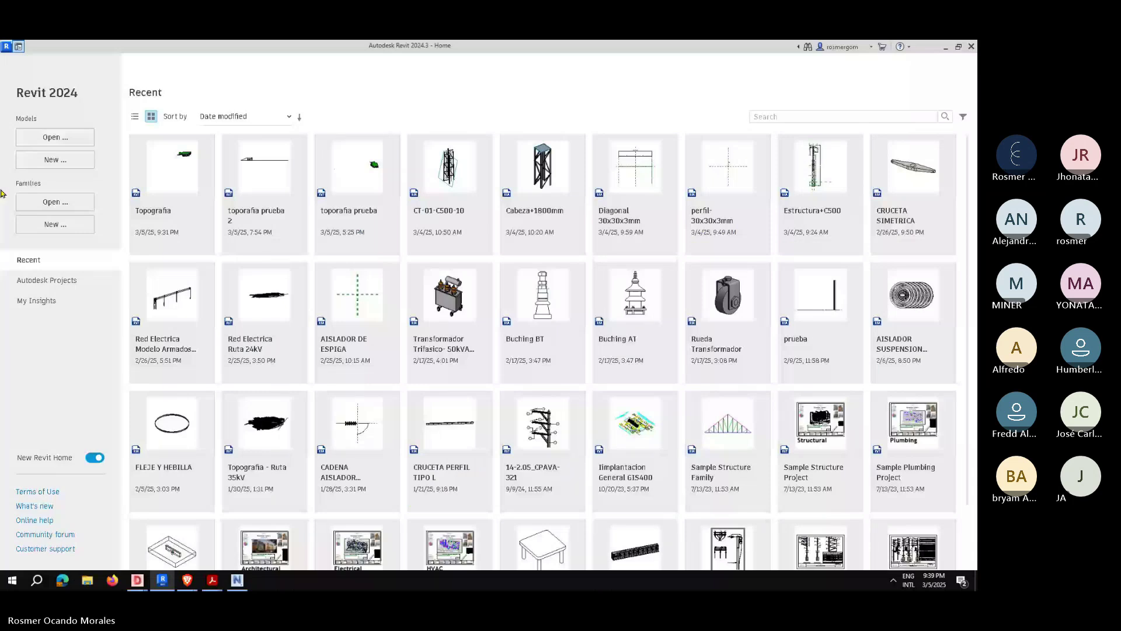
scroll(500, 373, down, 2)
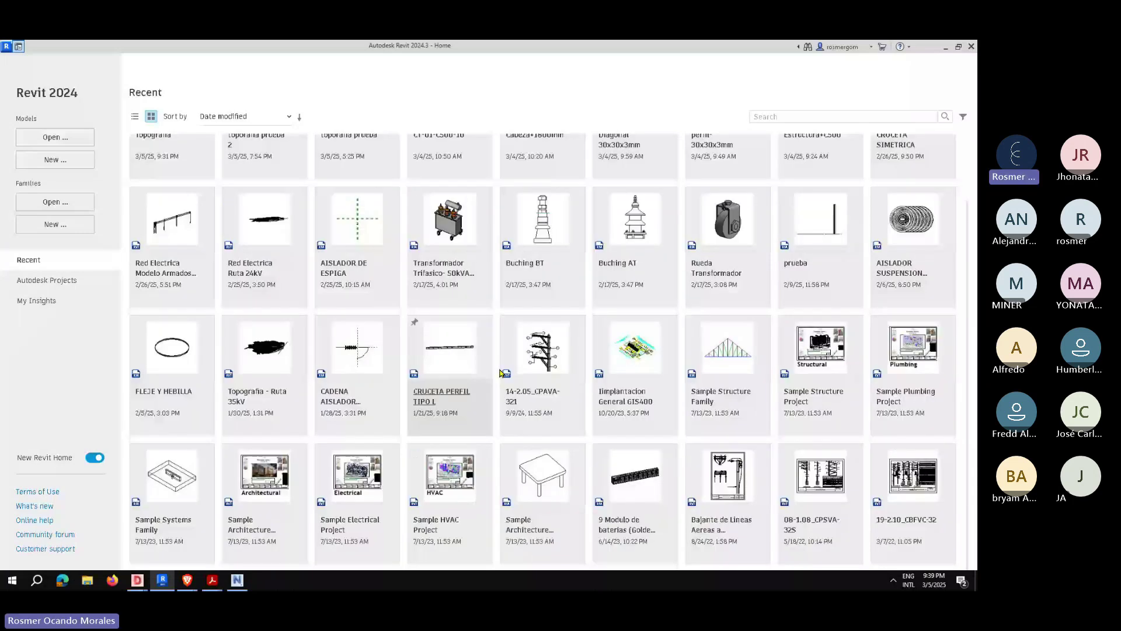
click(544, 374)
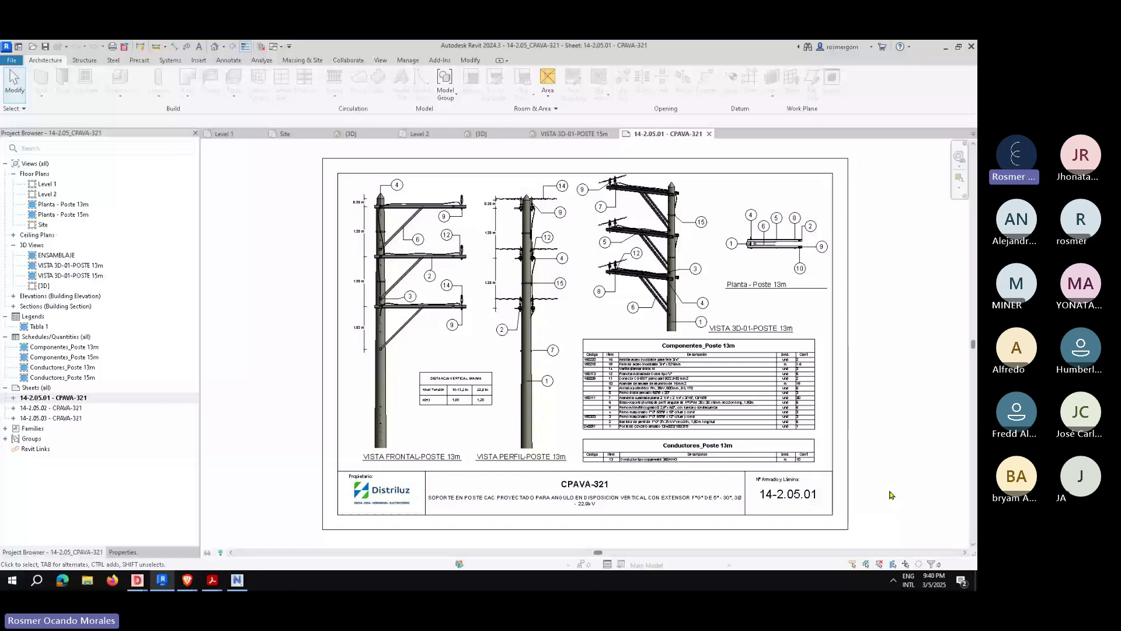
Step: Switch to DWG TrueView and examine the FPSTA-62 assembly and its parts table in the 1-Armados Actual - CAPADARE drawing
key(alt+Tab)
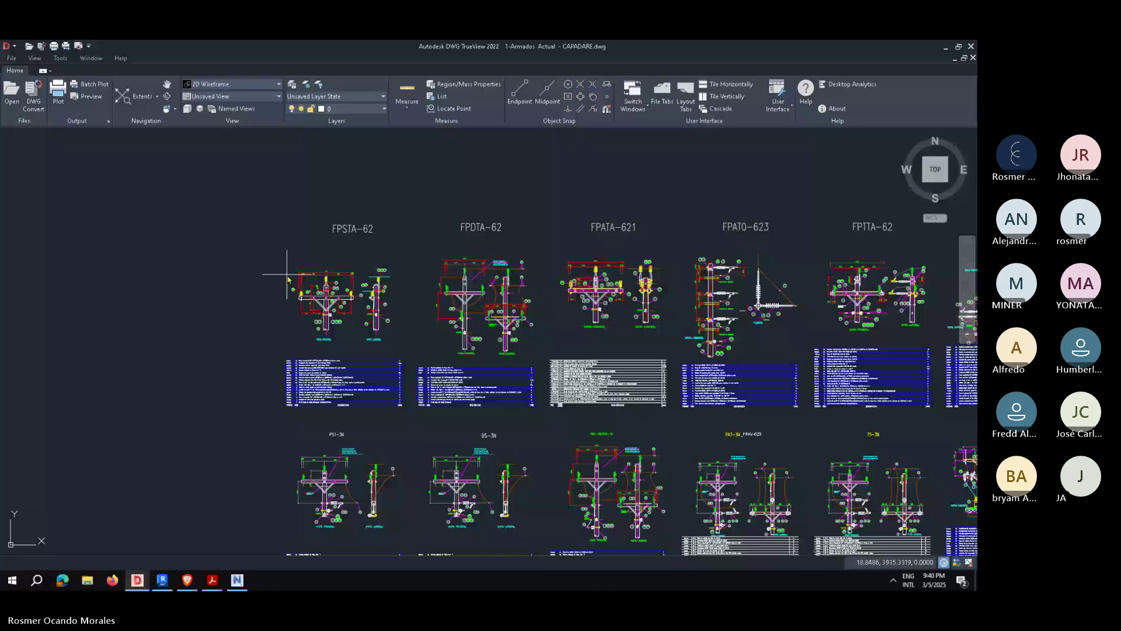
middle_drag(544, 266, 364, 243)
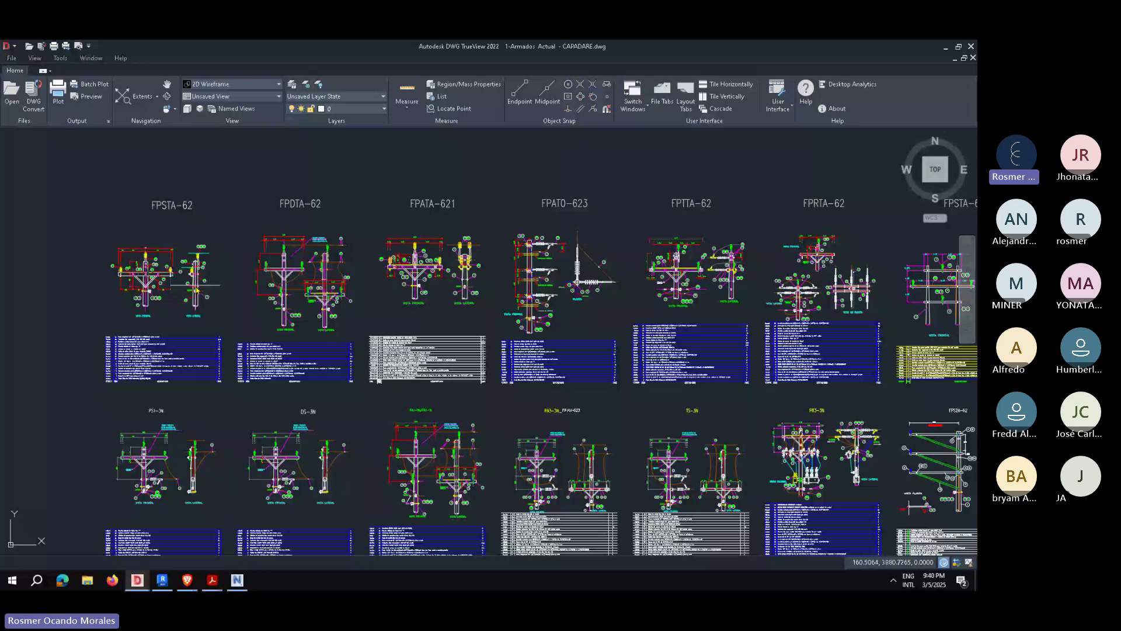
scroll(120, 349, up, 5)
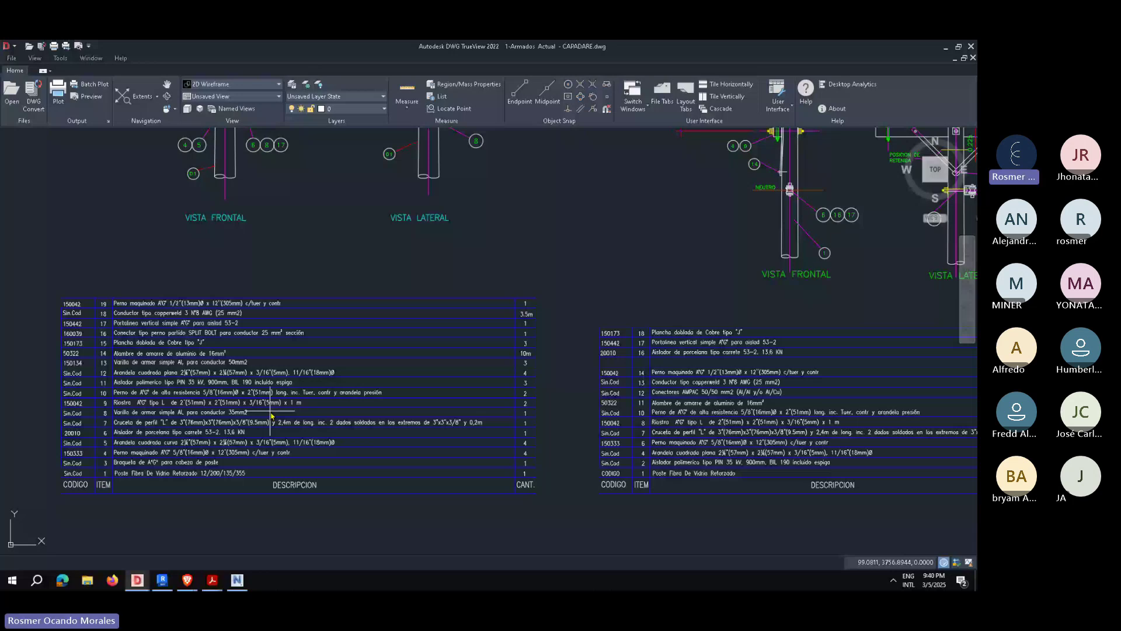
scroll(271, 415, down, 4)
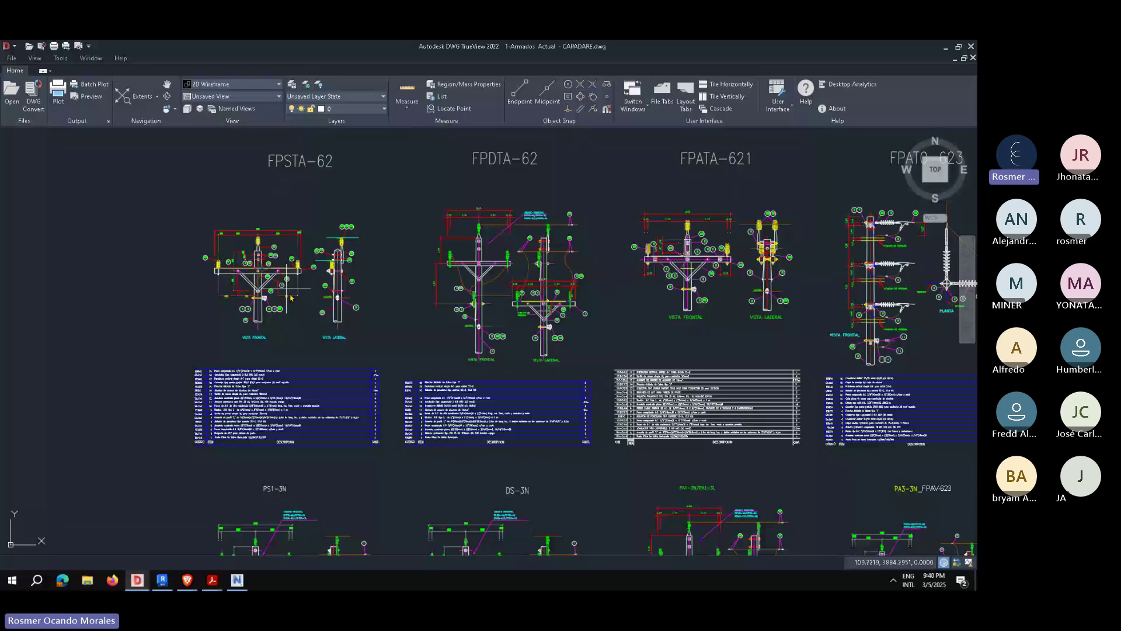
Step: Examine the transformer pole assemblies in the framed details below the parts tables, including FPDTA-62E, MEDTA-62E and CMFTC-62E
scroll(291, 297, down, 3)
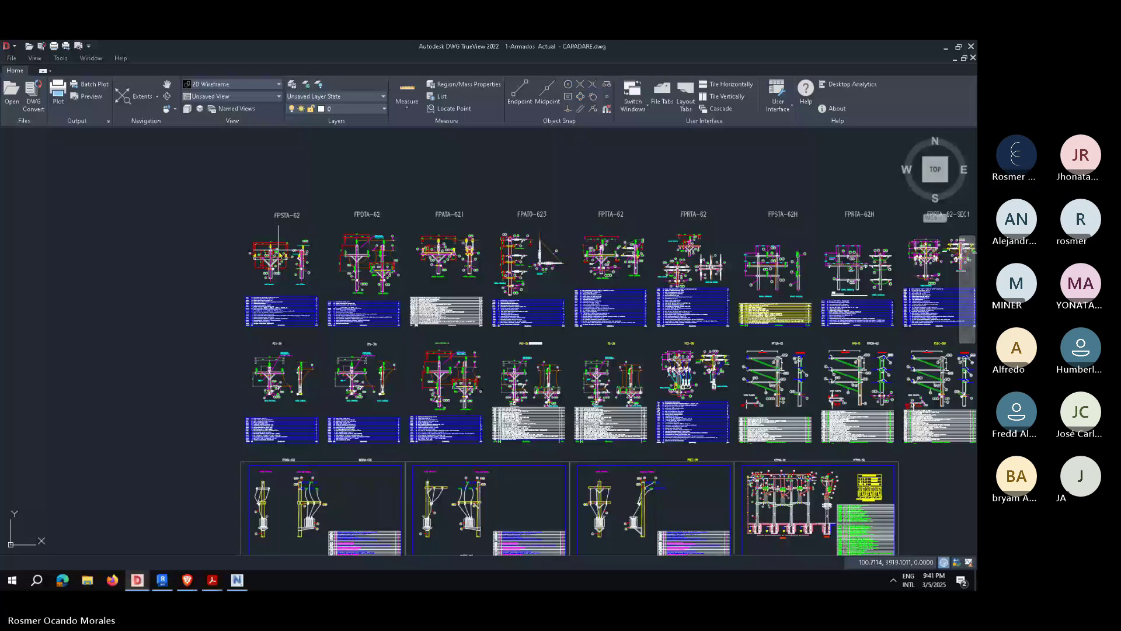
scroll(266, 542, up, 5)
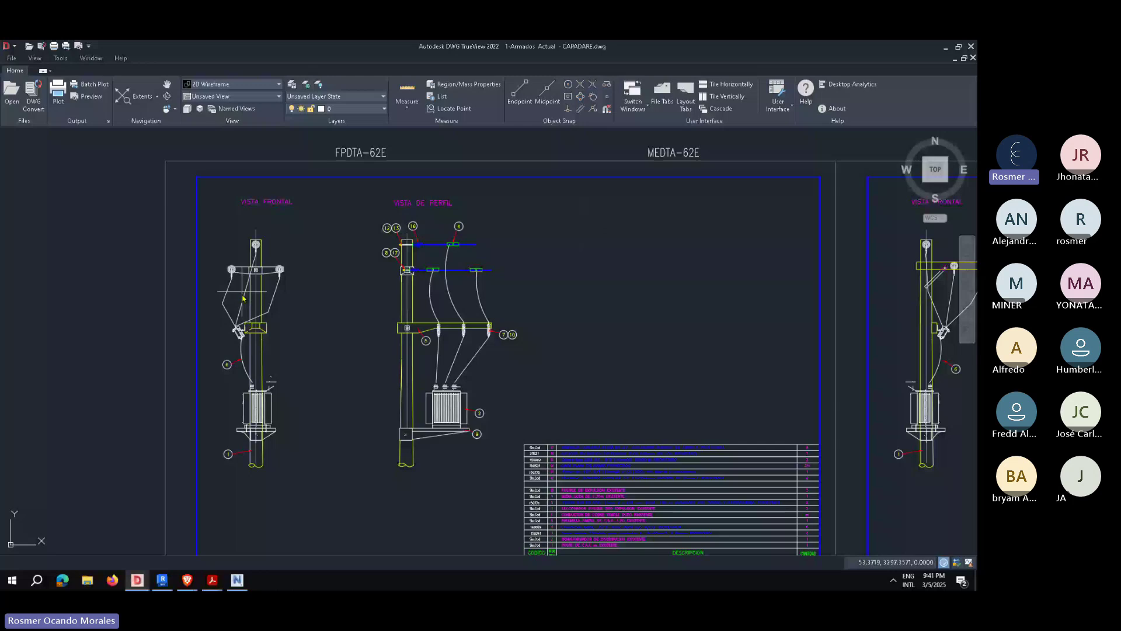
scroll(243, 298, down, 3)
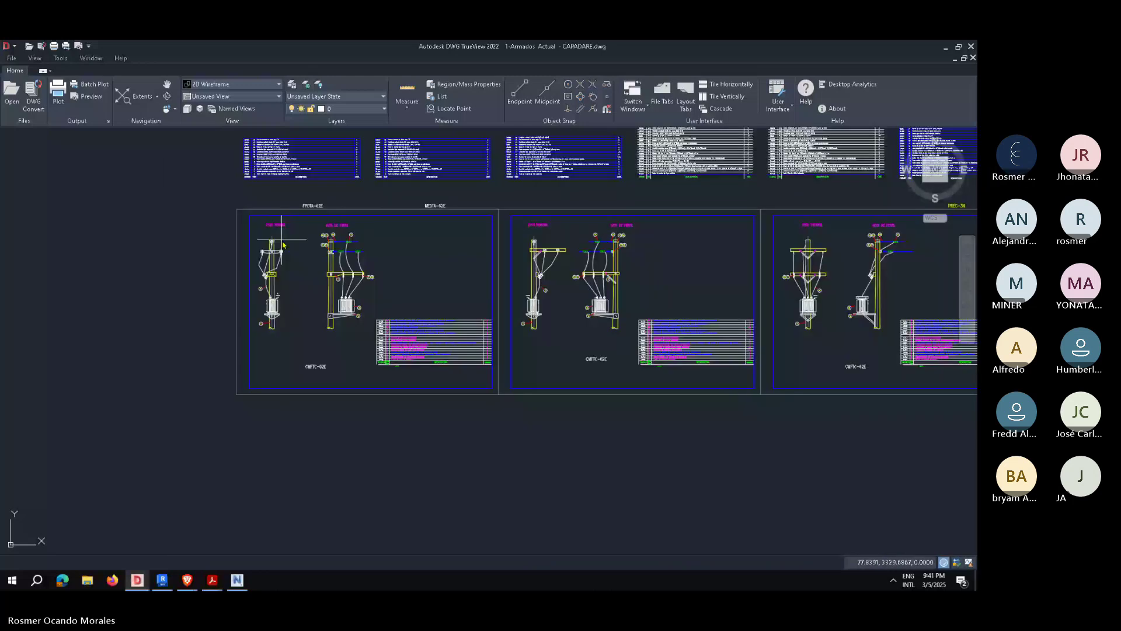
scroll(570, 252, up, 4)
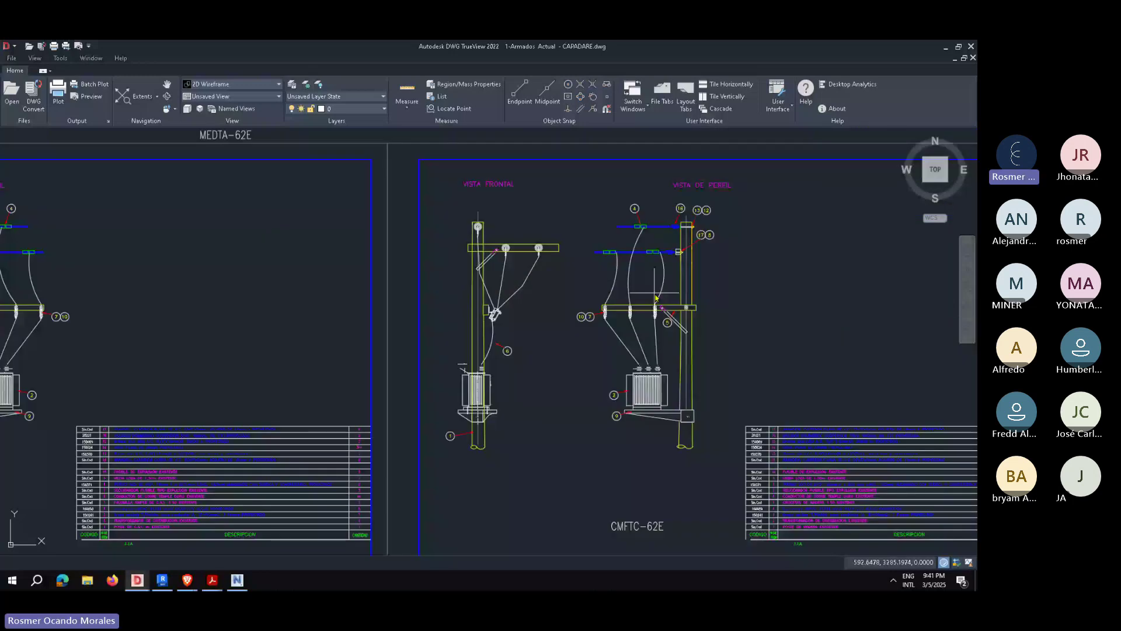
scroll(630, 386, down, 2)
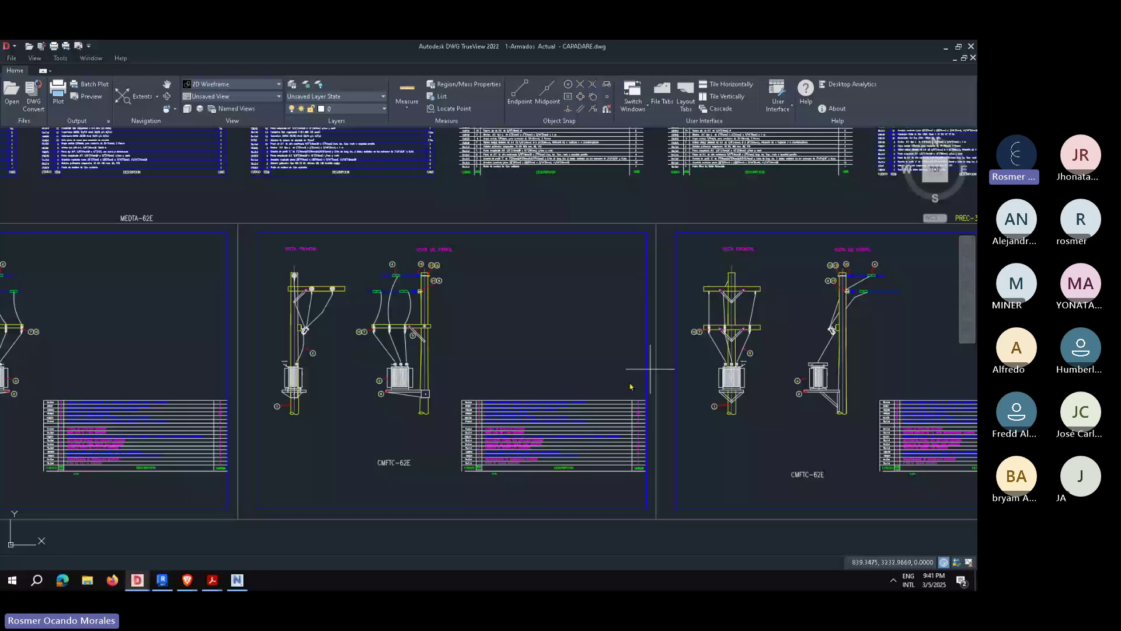
Step: Switch to the DESMONTAJE LP- CAPADARE drawing and examine the pole numbers, assembly codes and spans along the line, around P84 to P86
mouse_move(199, 579)
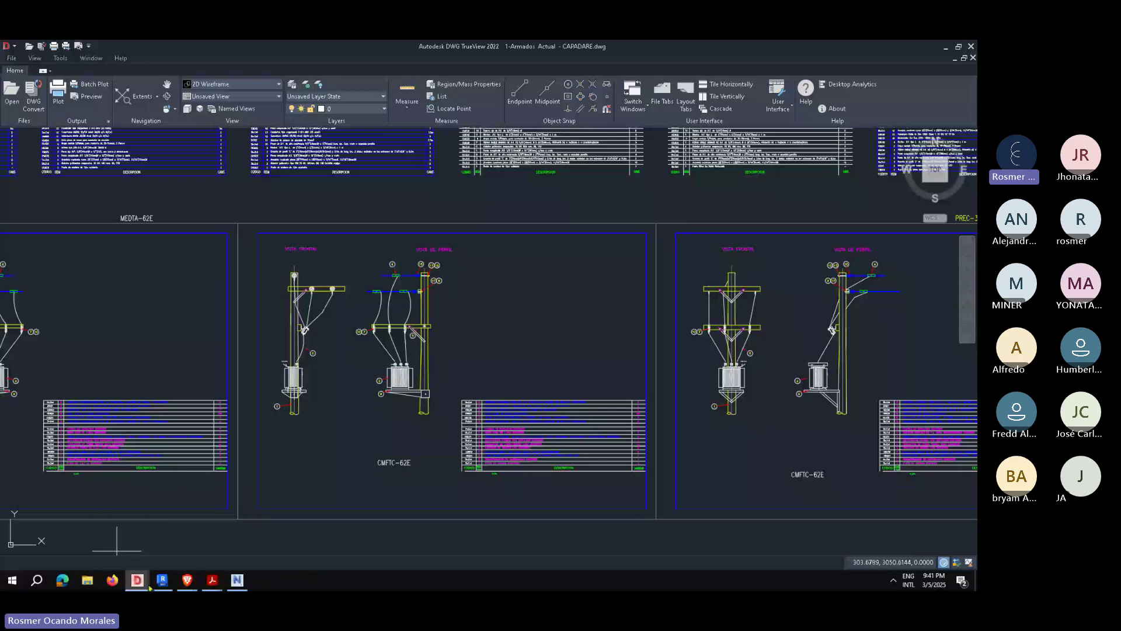
click(192, 530)
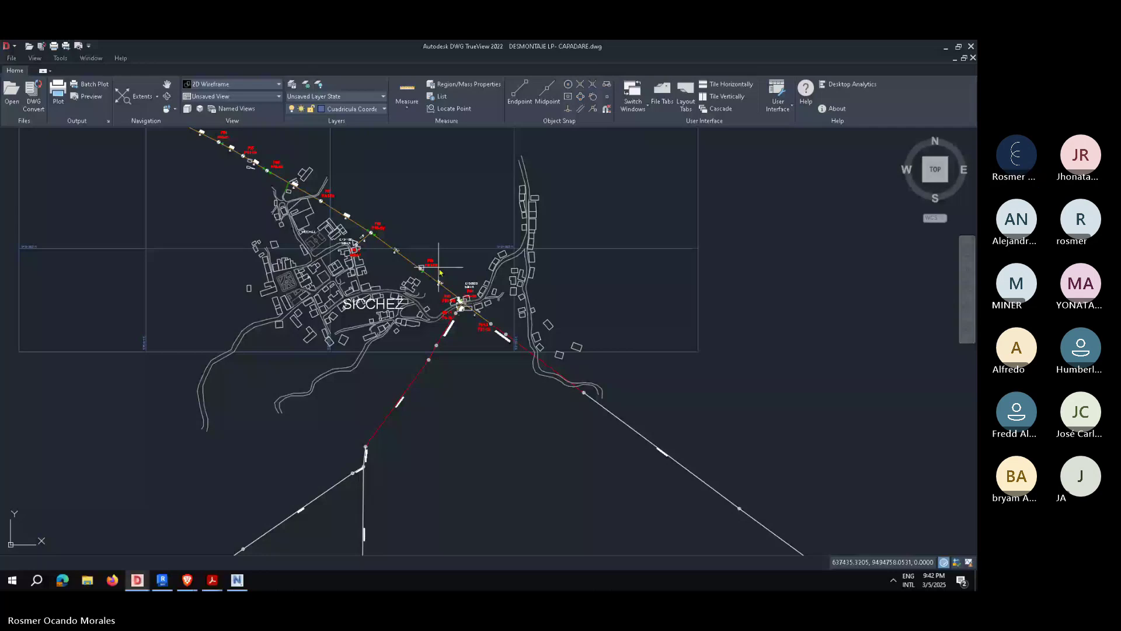
scroll(440, 272, down, 4)
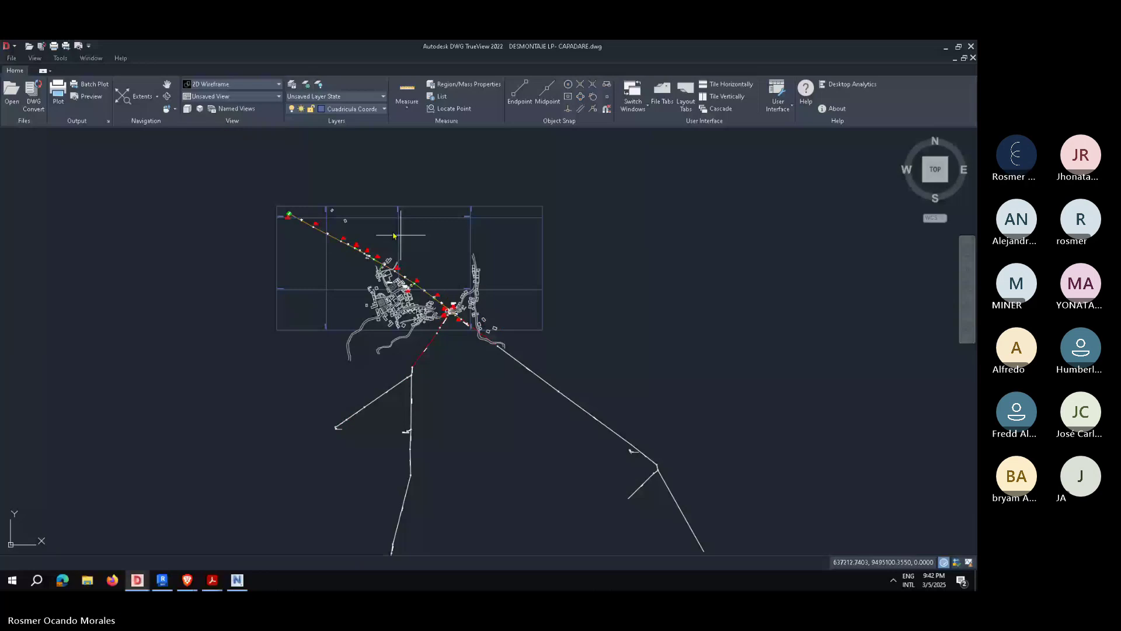
scroll(498, 338, up, 5)
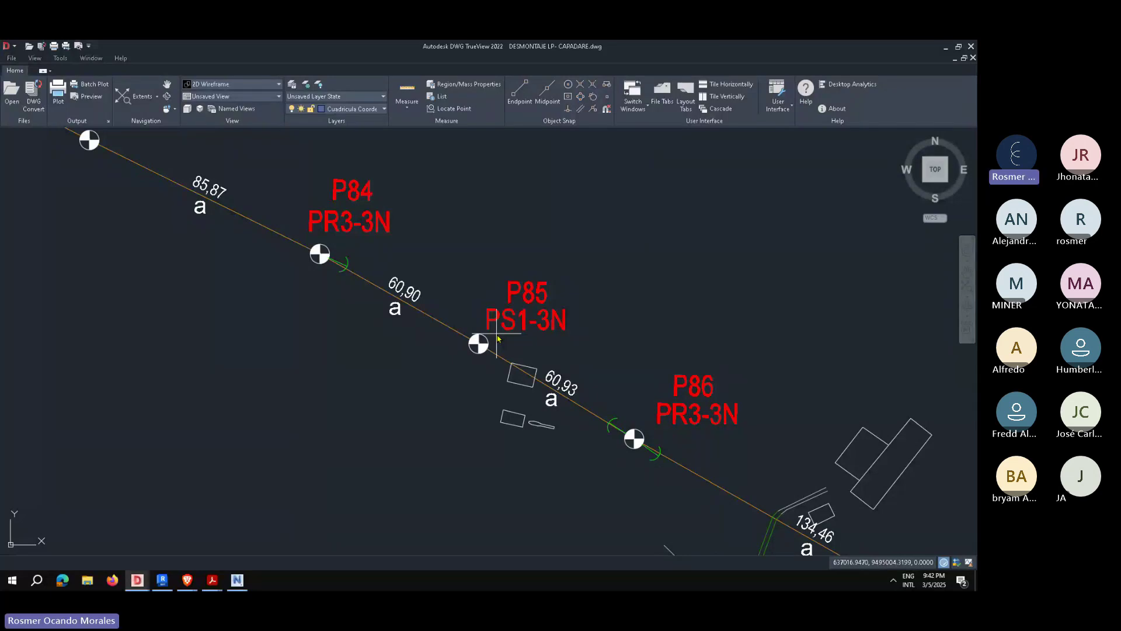
scroll(309, 261, down, 3)
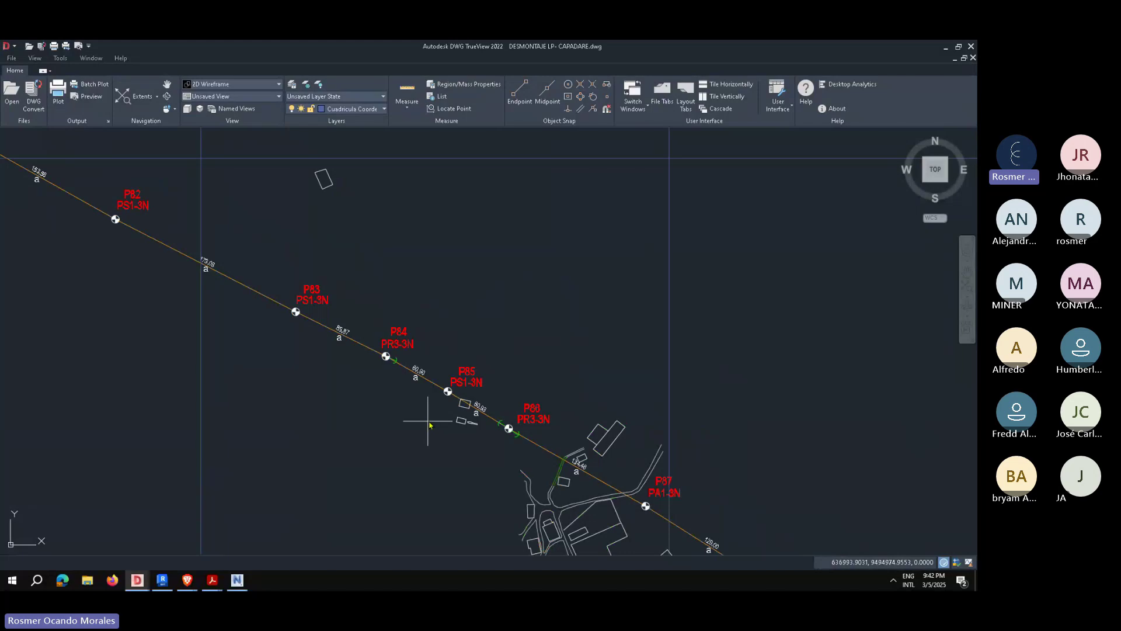
scroll(461, 320, down, 4)
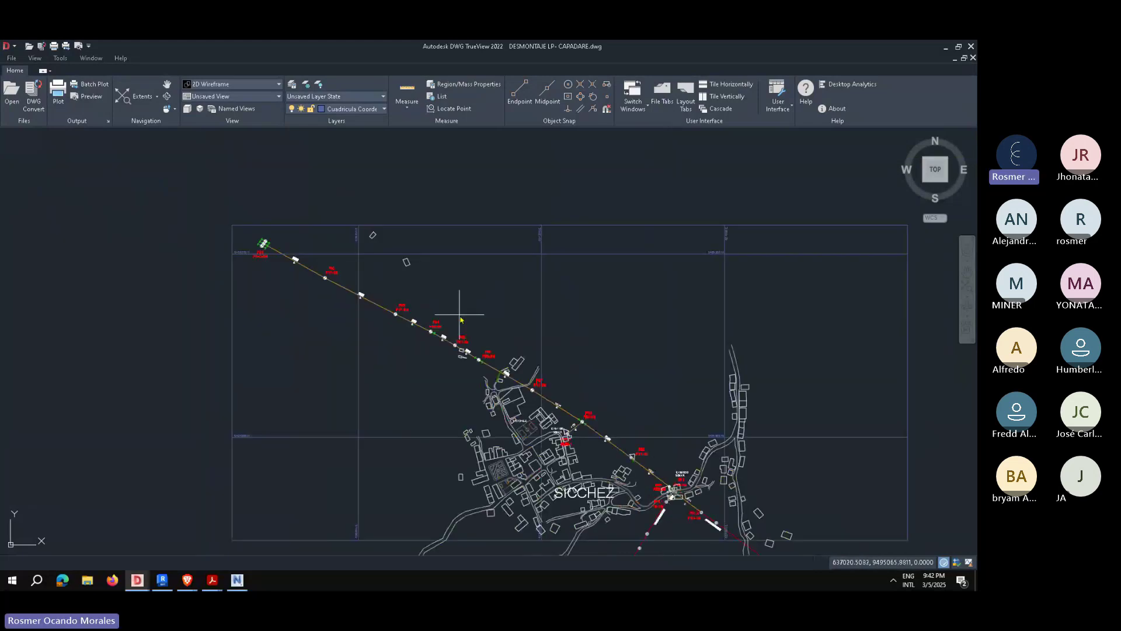
middle_drag(461, 320, 384, 248)
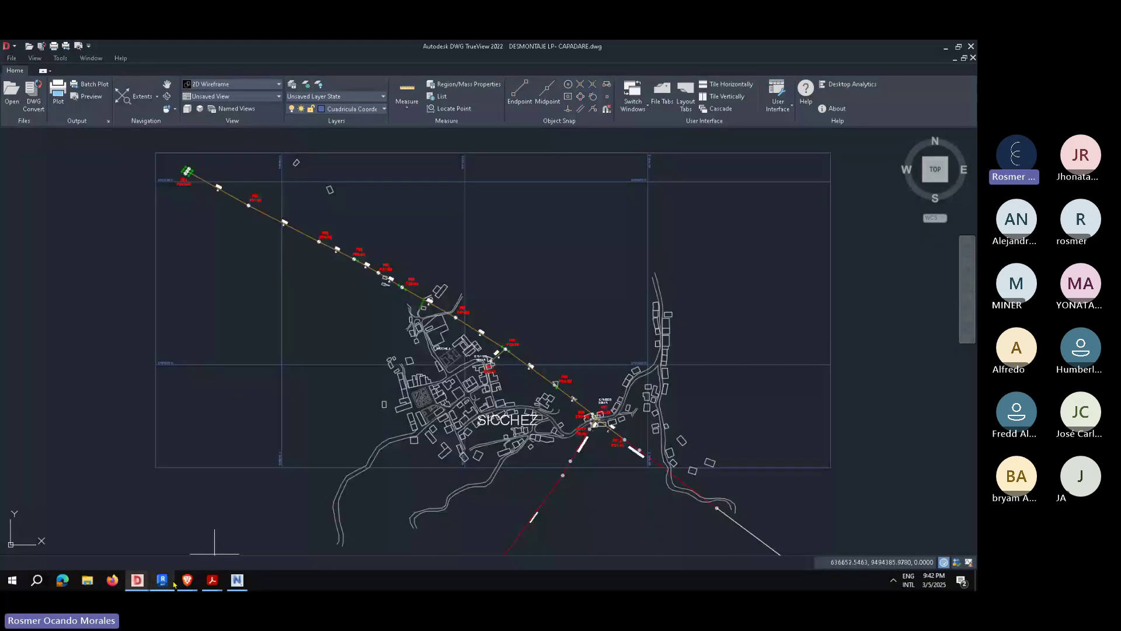